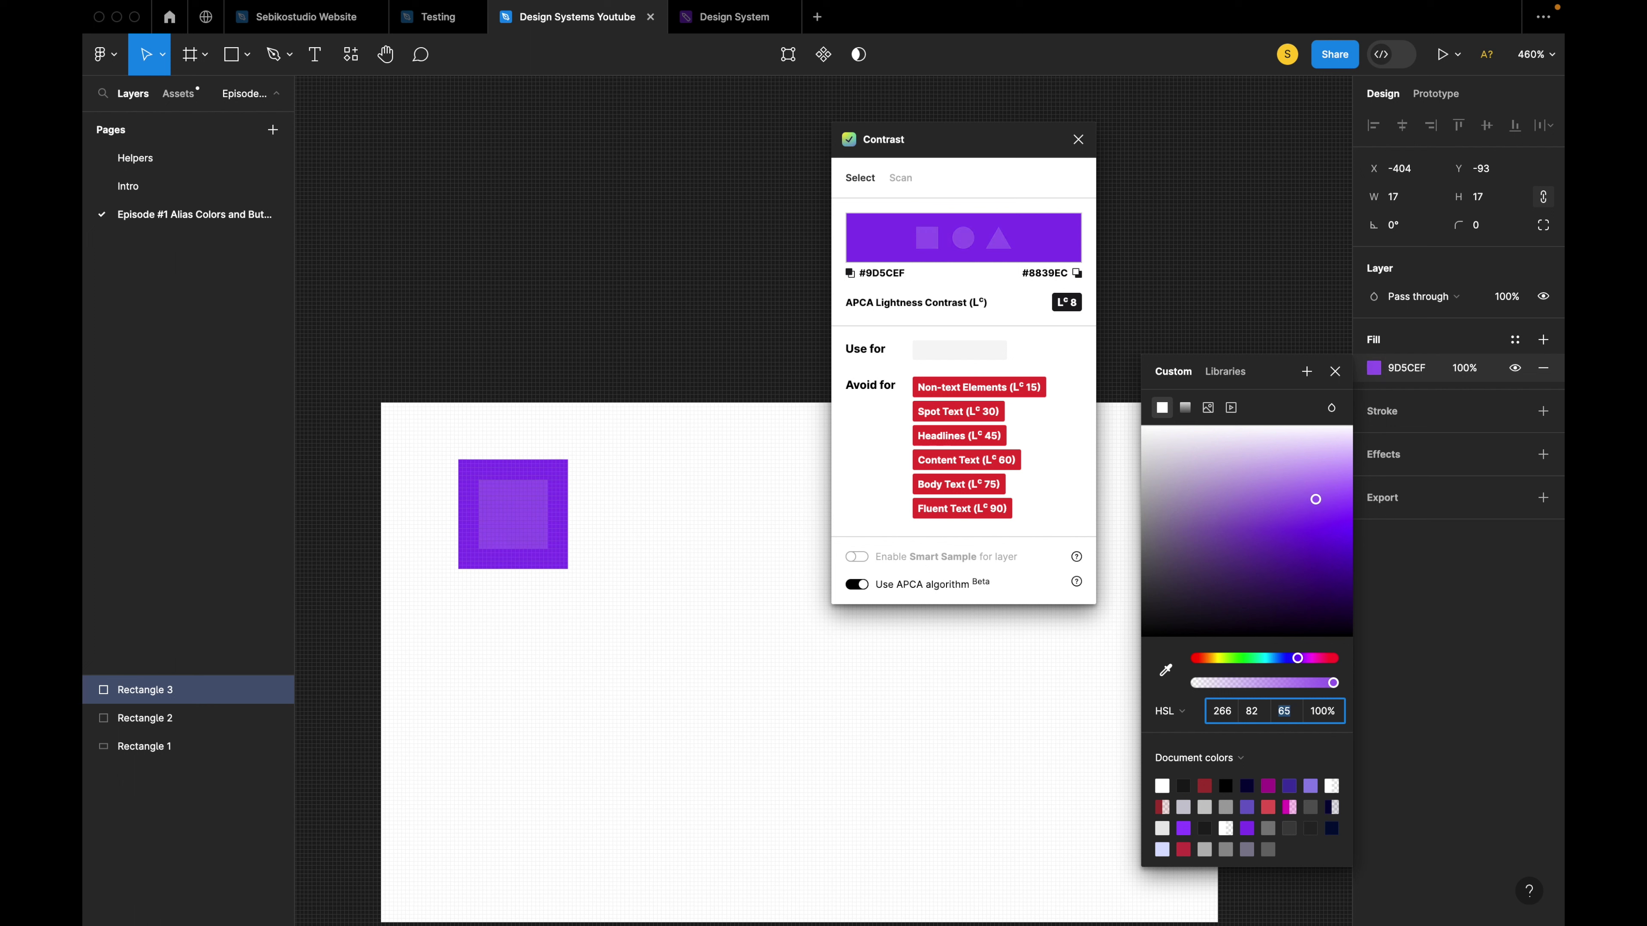
# Lower the fill lightness of the small square inside the purple square to 35.
pyautogui.press('Down')
pyautogui.press('Down')
pyautogui.press('Down')
pyautogui.press('Down')
pyautogui.press('Down')
pyautogui.press('Down')
pyautogui.press('Down')
pyautogui.press('Down')
pyautogui.press('Down')
pyautogui.press('Down')
pyautogui.press('Down')
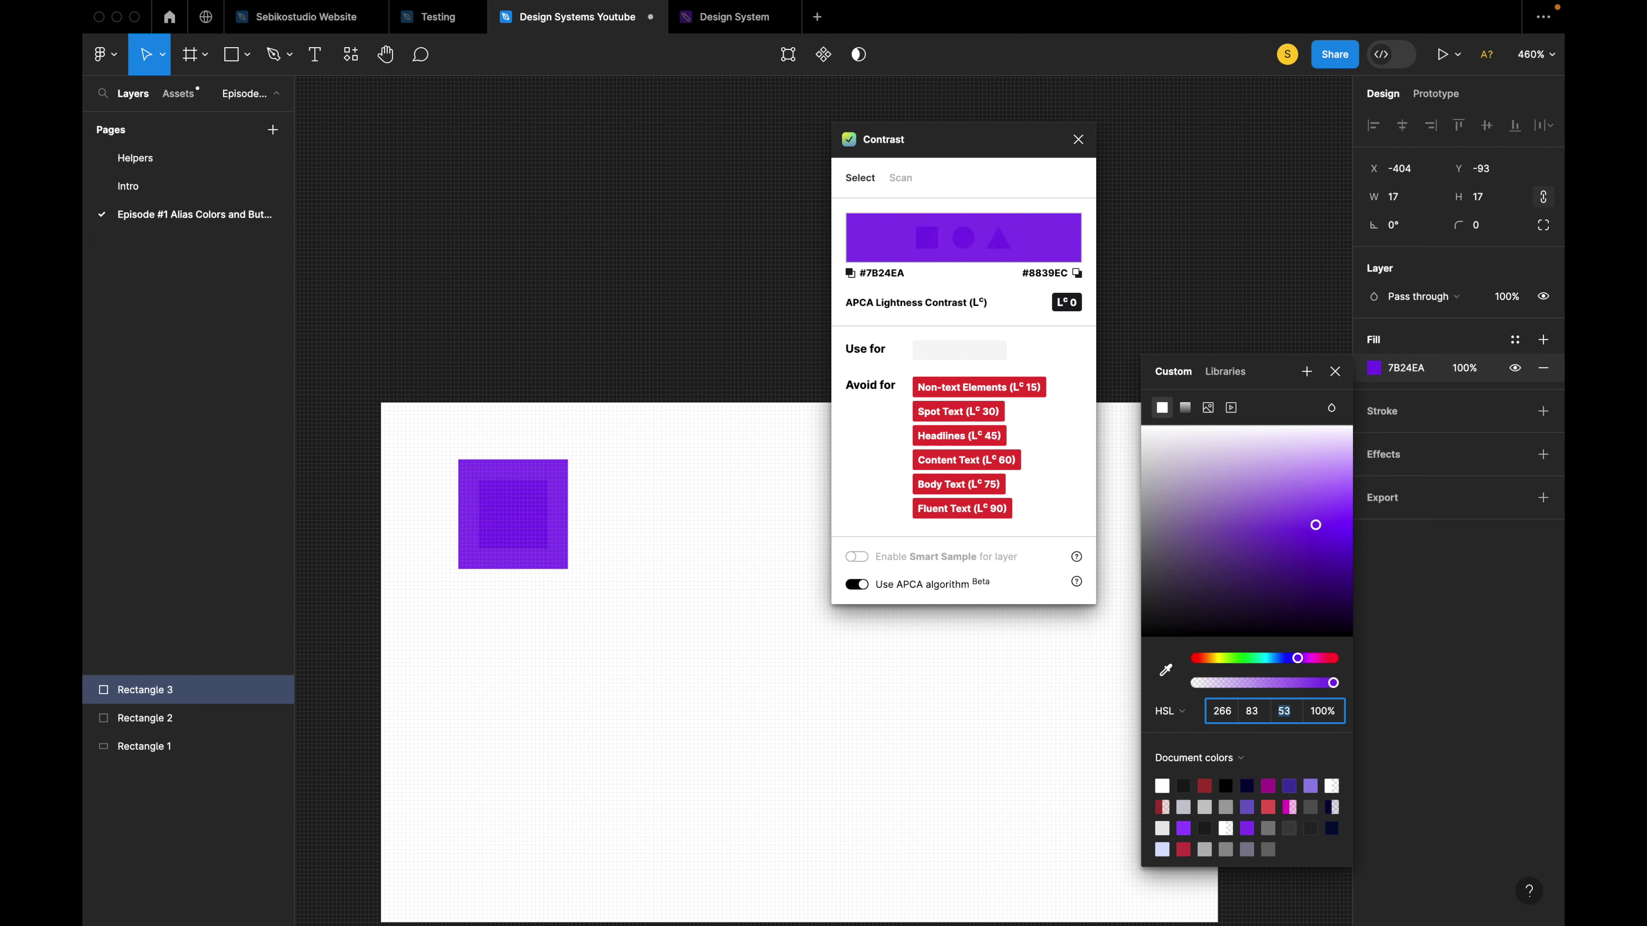
pyautogui.press('Down')
pyautogui.press('Down')
pyautogui.press('Down')
pyautogui.press('Down')
pyautogui.press('Down')
pyautogui.press('Down')
pyautogui.press('Down')
pyautogui.press('Down')
pyautogui.press('Down')
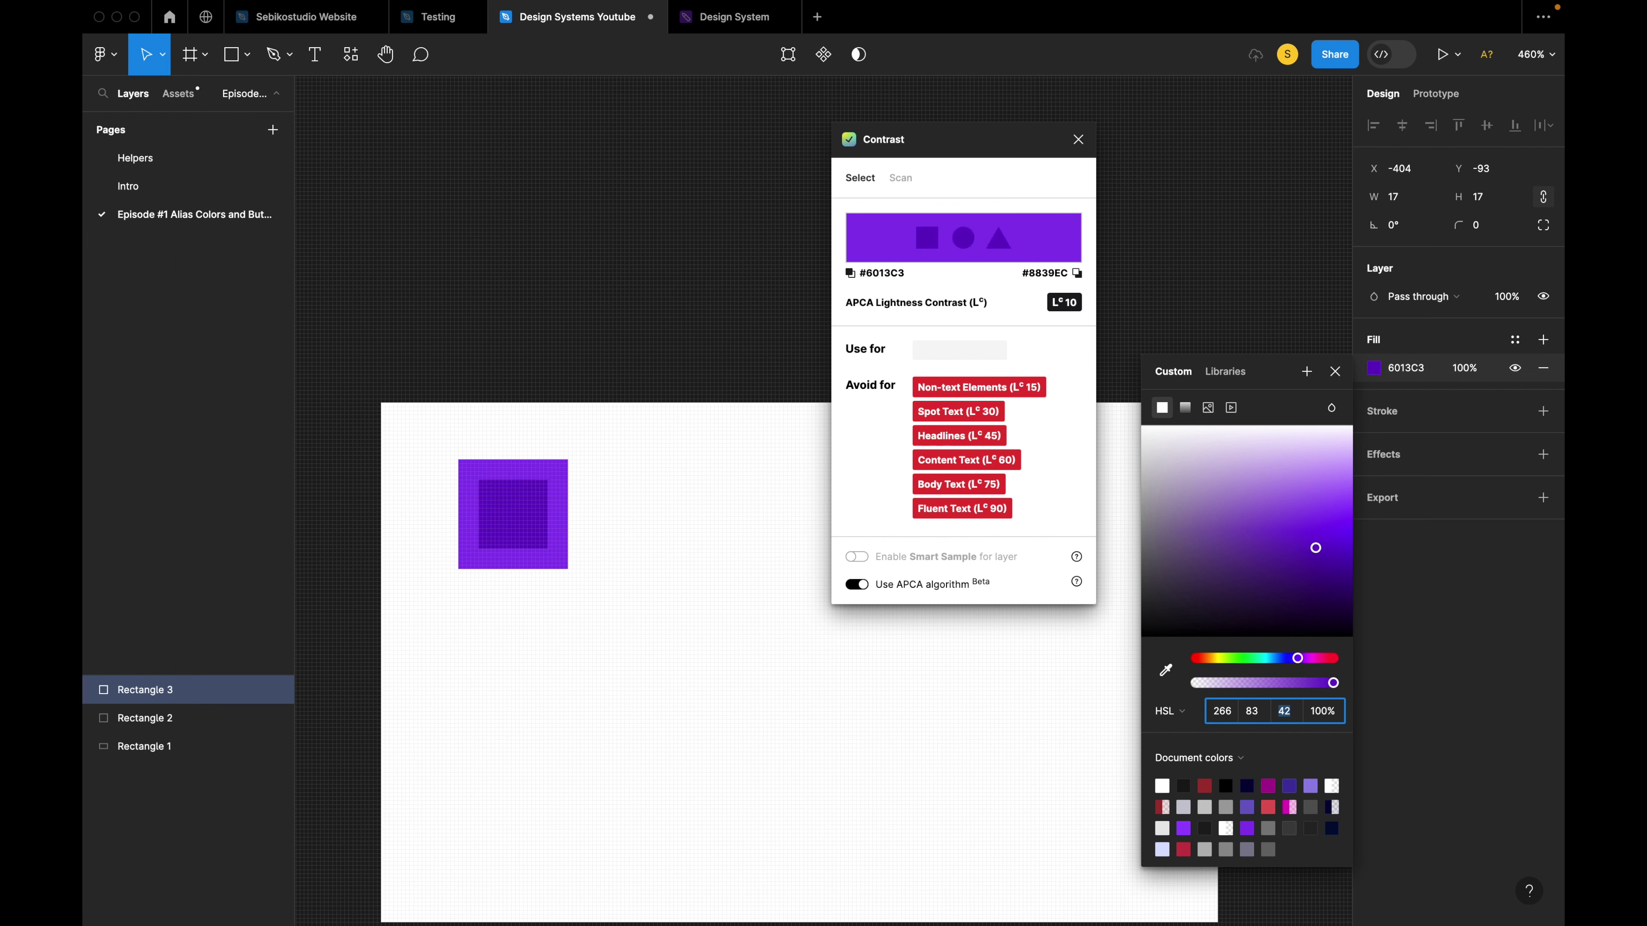
pyautogui.press('Down')
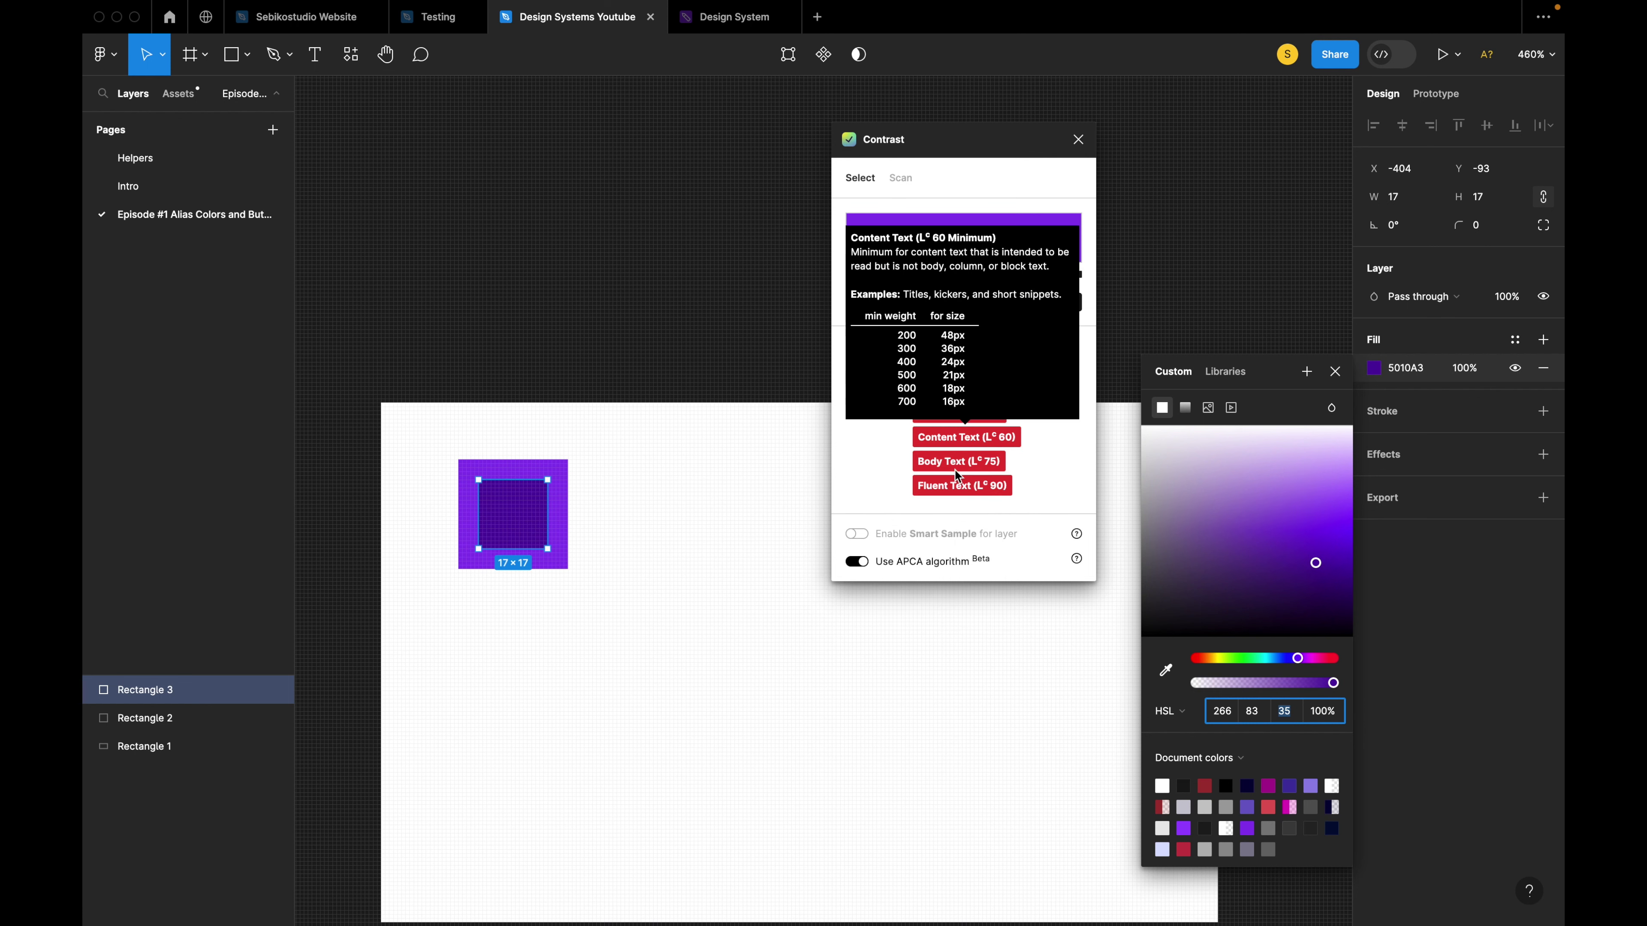
# Move the dark square beside the large purple one and nest a centered 9 × 9 duplicate inside it.
pyautogui.moveTo(529, 524); pyautogui.dragTo(585, 522)
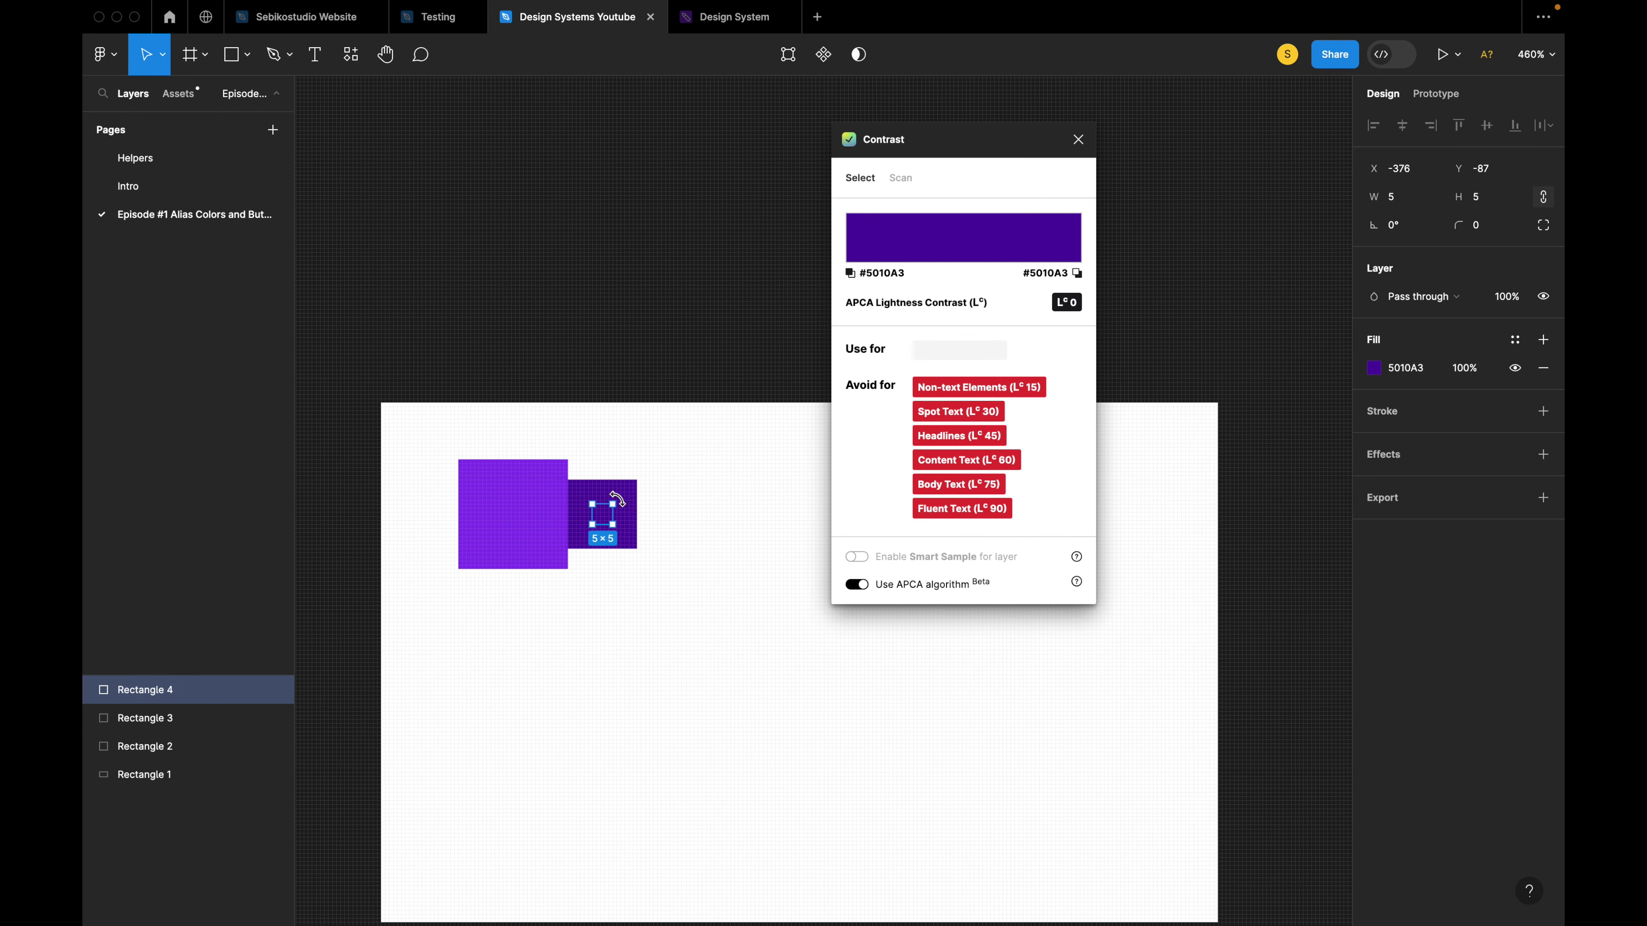
pyautogui.moveTo(617, 500); pyautogui.dragTo(621, 495)
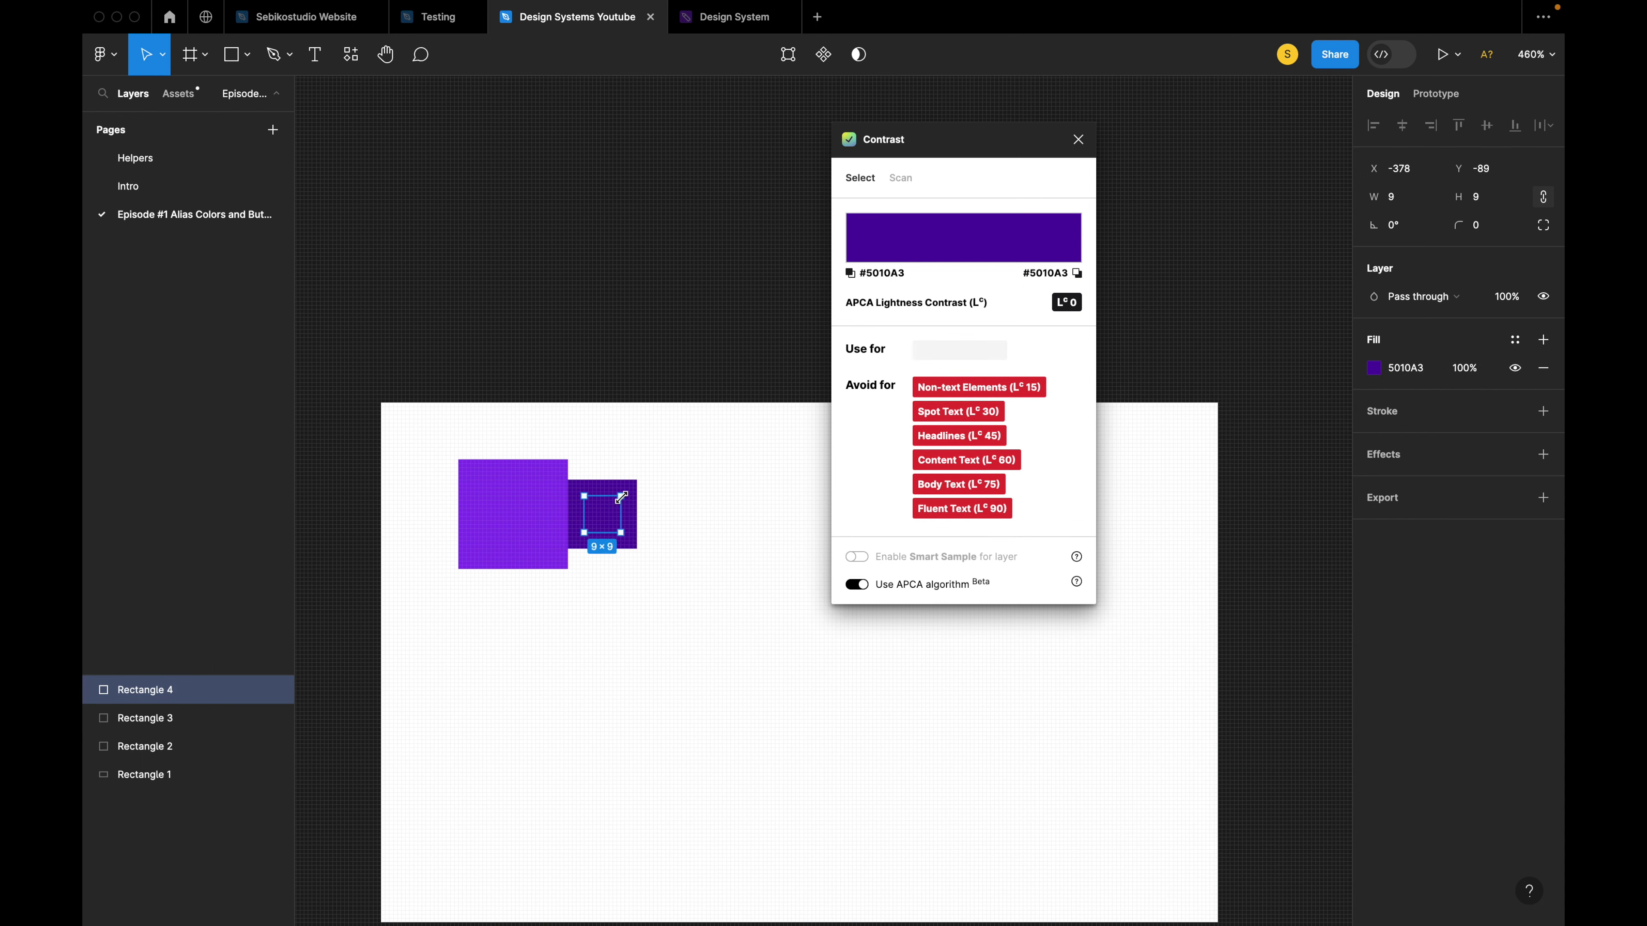
# Set the nested 9 × 9 square's HSL fill to saturation 100 and lightness 17.
pyautogui.click(1377, 372)
pyautogui.click(1282, 711)
pyautogui.write('11')
pyautogui.press('Return')
pyautogui.hotkey('shift', 'Tab')
pyautogui.write('100')
pyautogui.press('Tab')
pyautogui.write('17')
pyautogui.press('Return')
# Try lowering the nested square's fill lightness to 7.
pyautogui.press('Down')
pyautogui.press('Down')
pyautogui.press('Down')
pyautogui.press('Down')
pyautogui.press('Down')
pyautogui.press('Down')
pyautogui.press('Down')
pyautogui.press('Down')
pyautogui.press('Down')
pyautogui.press('Down')
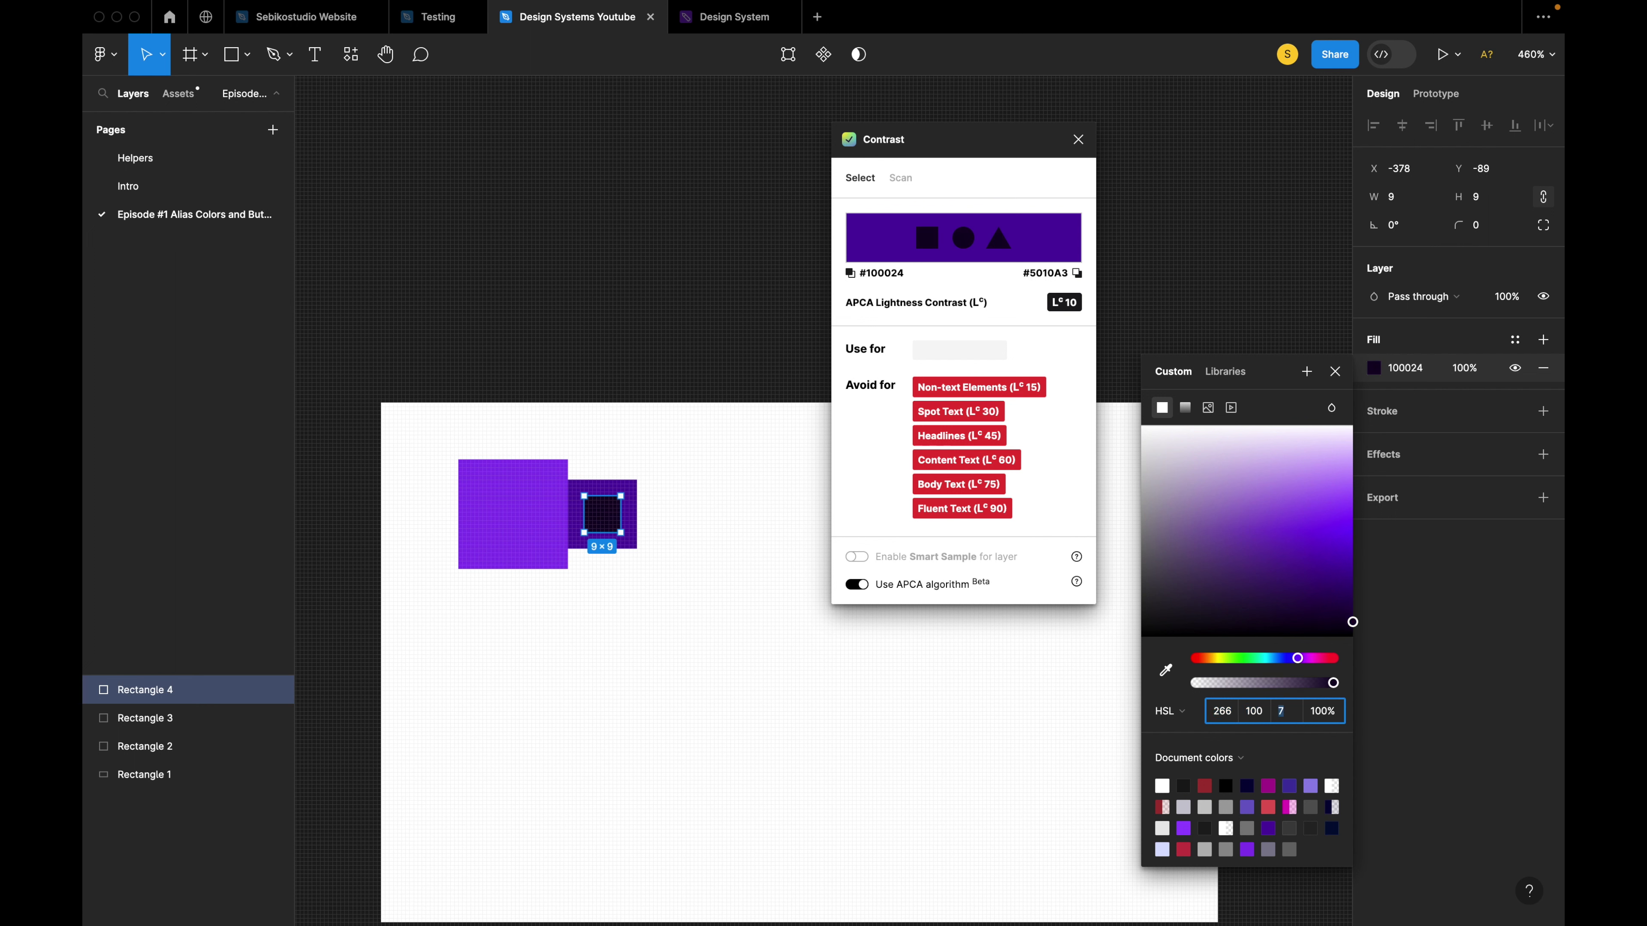
# Adjust the nested square's fill lightness to 14.
pyautogui.press('Down')
pyautogui.write('10')
pyautogui.press('Return')
pyautogui.press('Down')
pyautogui.press('Down')
pyautogui.press('Down')
pyautogui.press('Down')
pyautogui.press('Down')
pyautogui.press('Down')
pyautogui.press('Down')
pyautogui.press('Up')
pyautogui.press('Up')
pyautogui.press('Up')
pyautogui.press('Up')
pyautogui.press('Up')
pyautogui.press('Up')
pyautogui.press('Up')
pyautogui.press('Up')
pyautogui.press('Up')
pyautogui.press('Up')
pyautogui.press('Up')
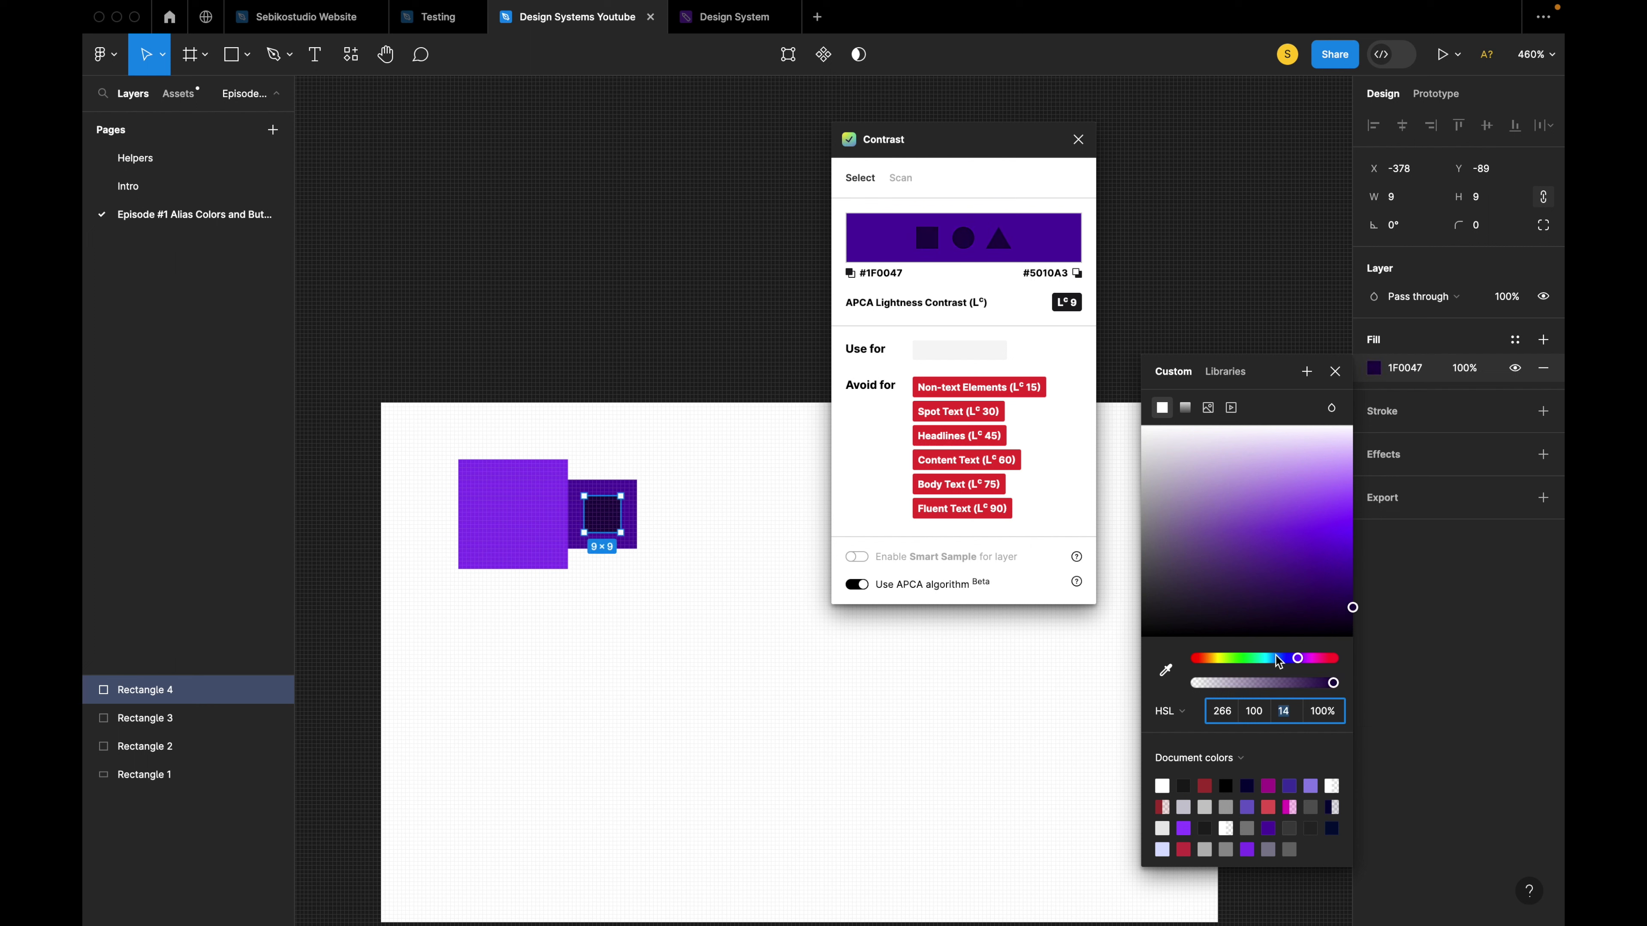
# Place a 21 × 21 duplicate of the large purple square against its left edge.
pyautogui.click(663, 512)
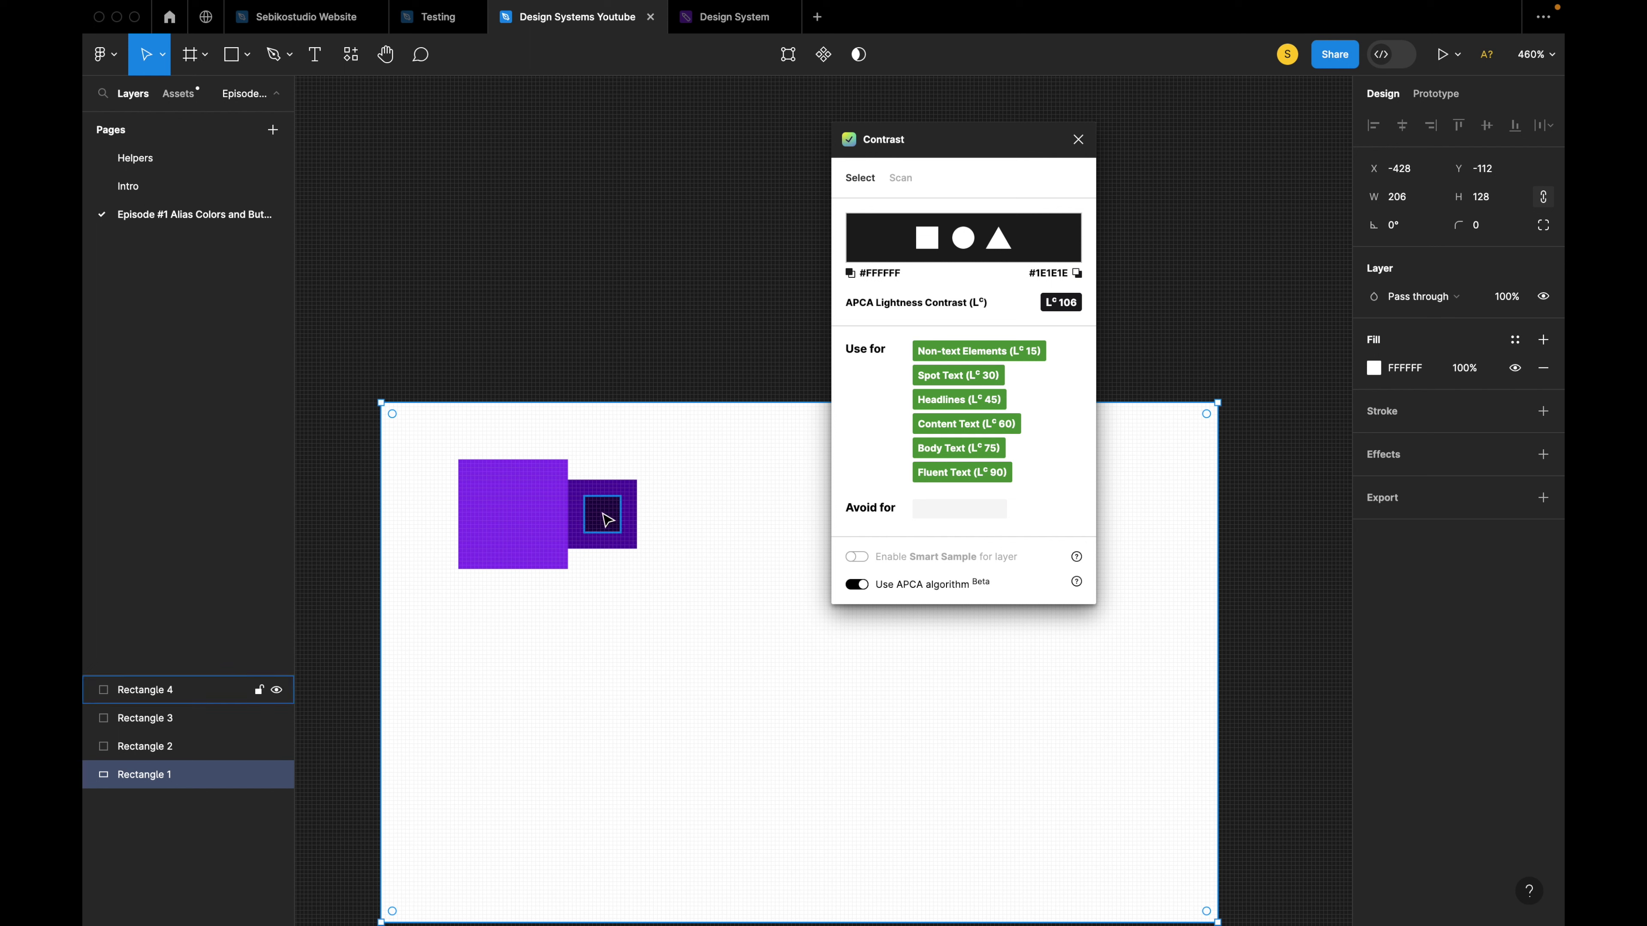
pyautogui.click(434, 511)
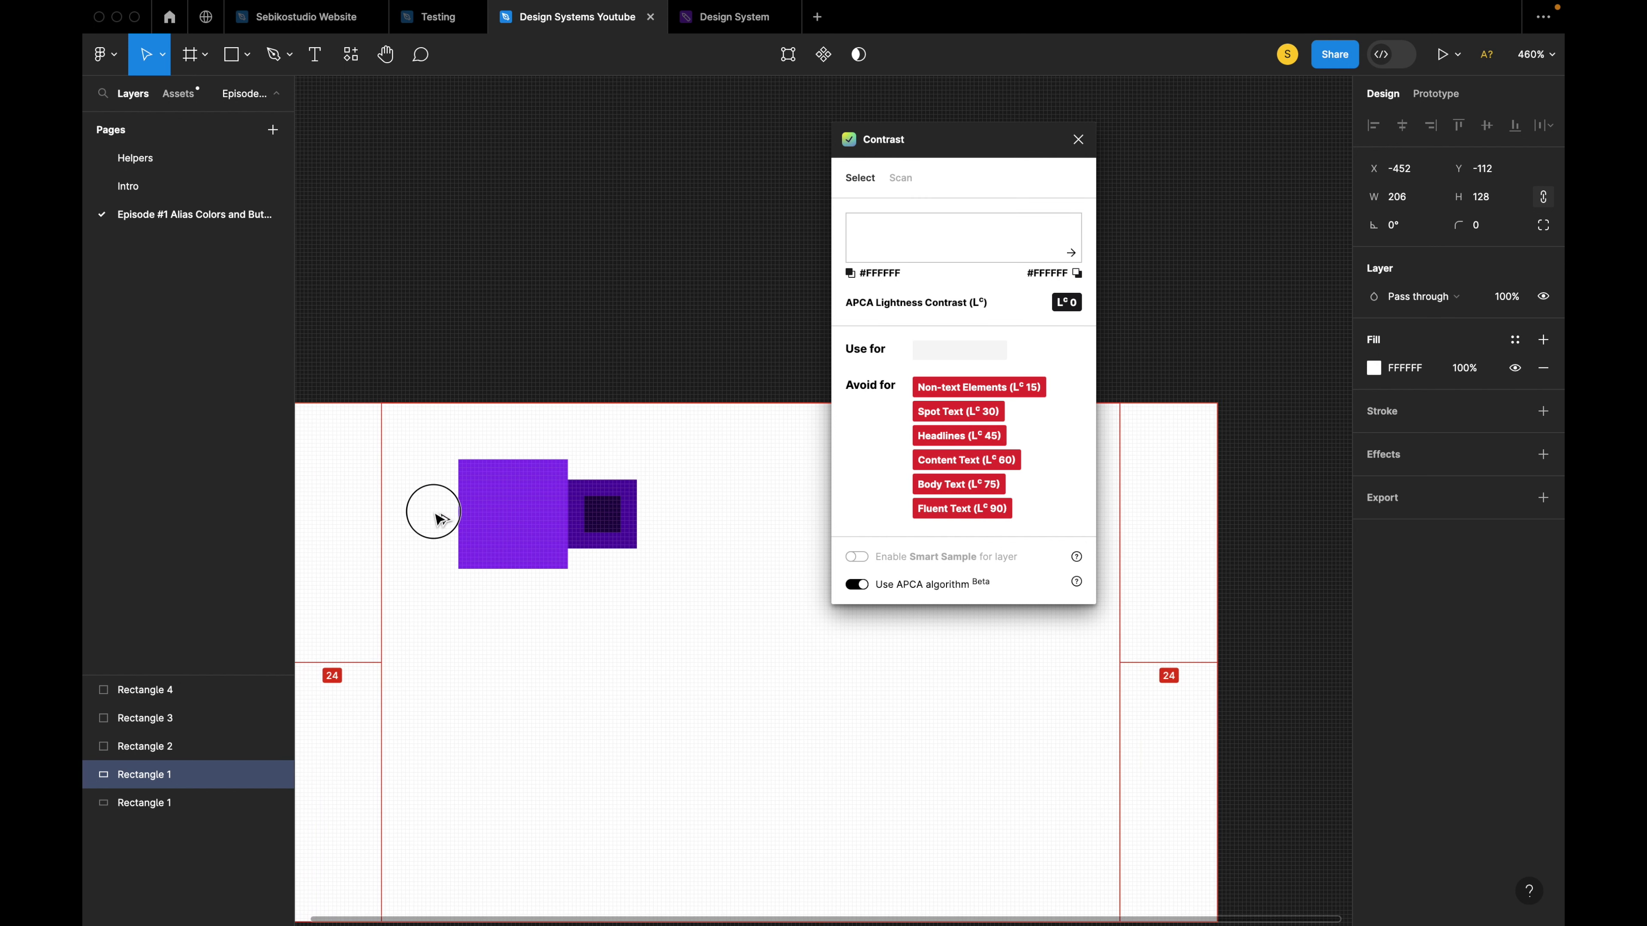
pyautogui.click(526, 500)
pyautogui.moveTo(526, 499); pyautogui.dragTo(361, 471)
pyautogui.press('i')
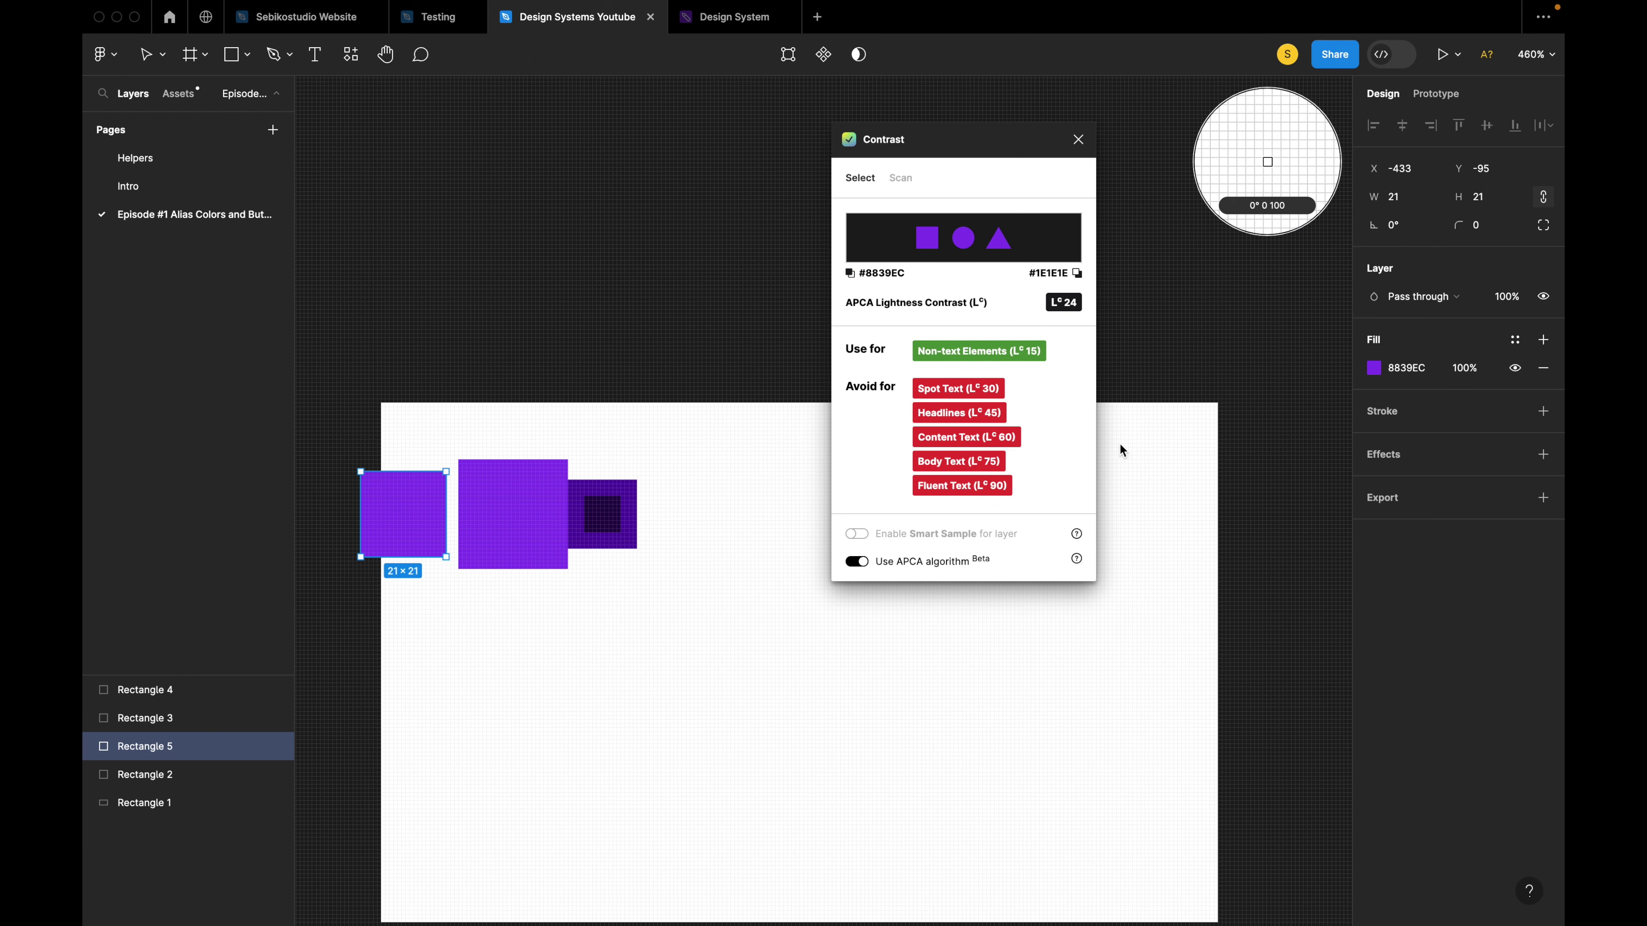
pyautogui.press('Escape')
pyautogui.moveTo(438, 528)
pyautogui.mouseDown()
pyautogui.moveTo(524, 515)
pyautogui.moveTo(471, 538)
pyautogui.moveTo(436, 518)
pyautogui.mouseUp()
# Raise the lightness of the 21 × 21 square's fill to reach AB73F2.
pyautogui.click(1374, 372)
pyautogui.click(1284, 711)
pyautogui.press('Up')
pyautogui.press('Up')
pyautogui.press('Up')
pyautogui.press('Up')
pyautogui.press('Up')
pyautogui.press('Up')
pyautogui.press('Up')
pyautogui.press('Up')
pyautogui.press('Up')
pyautogui.press('Up')
pyautogui.press('Up')
pyautogui.press('Up')
pyautogui.click(713, 581)
pyautogui.press('super+z')
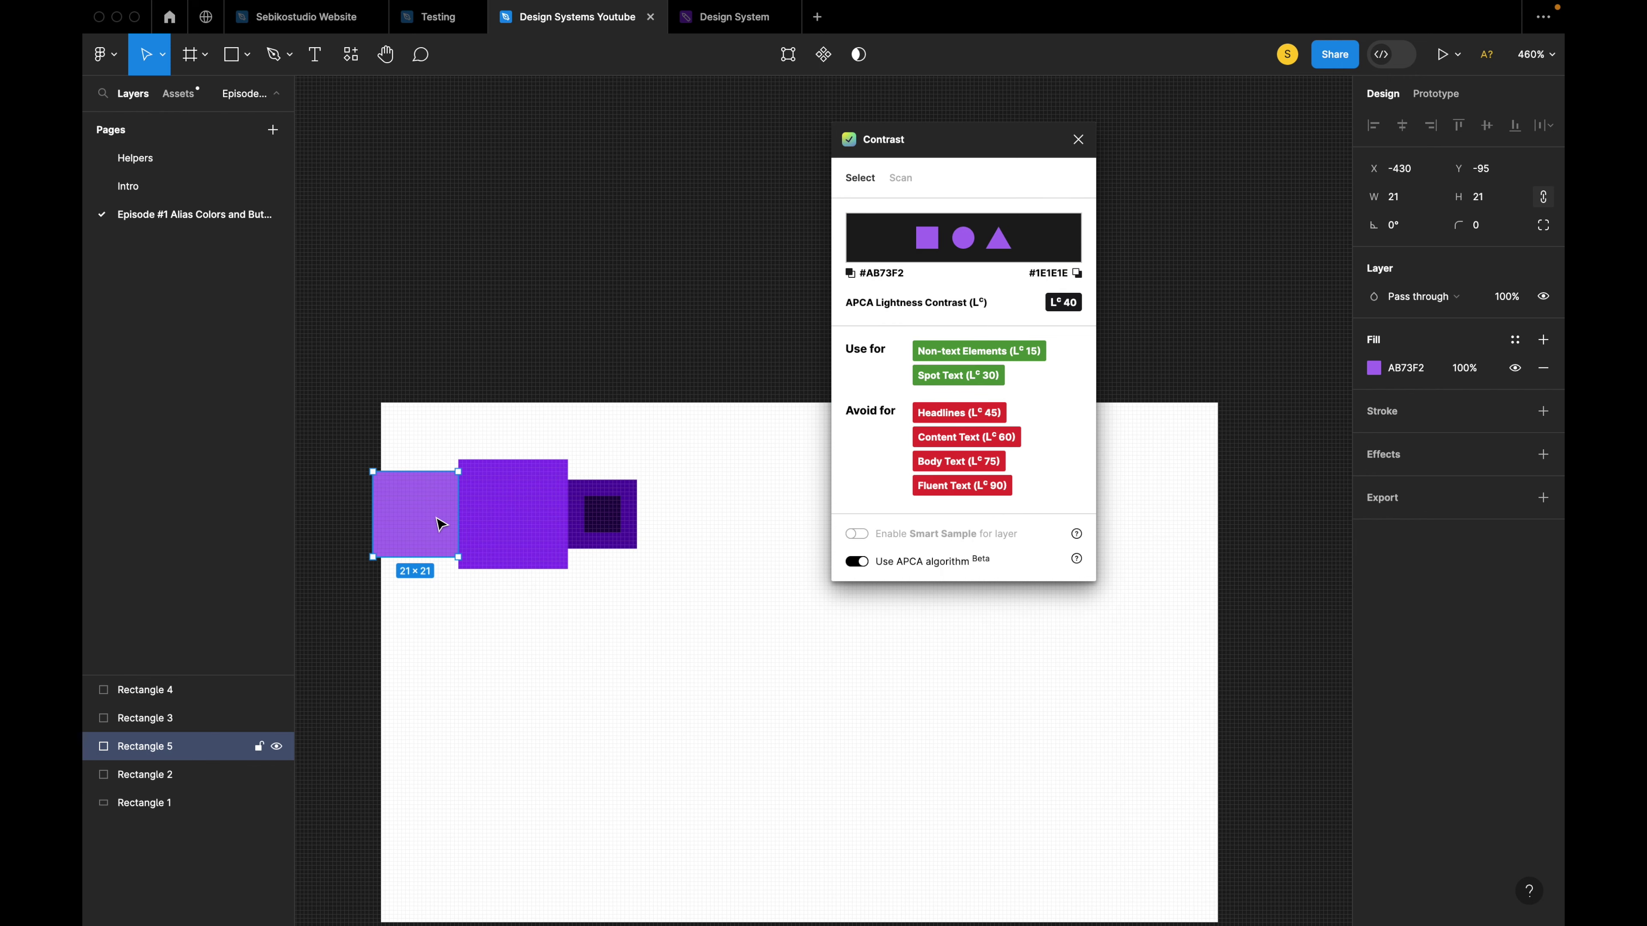
# Copy the light square's hex color and set it as the start color, #AB73F2, in the Coolors gradient palette.
pyautogui.click(1413, 369)
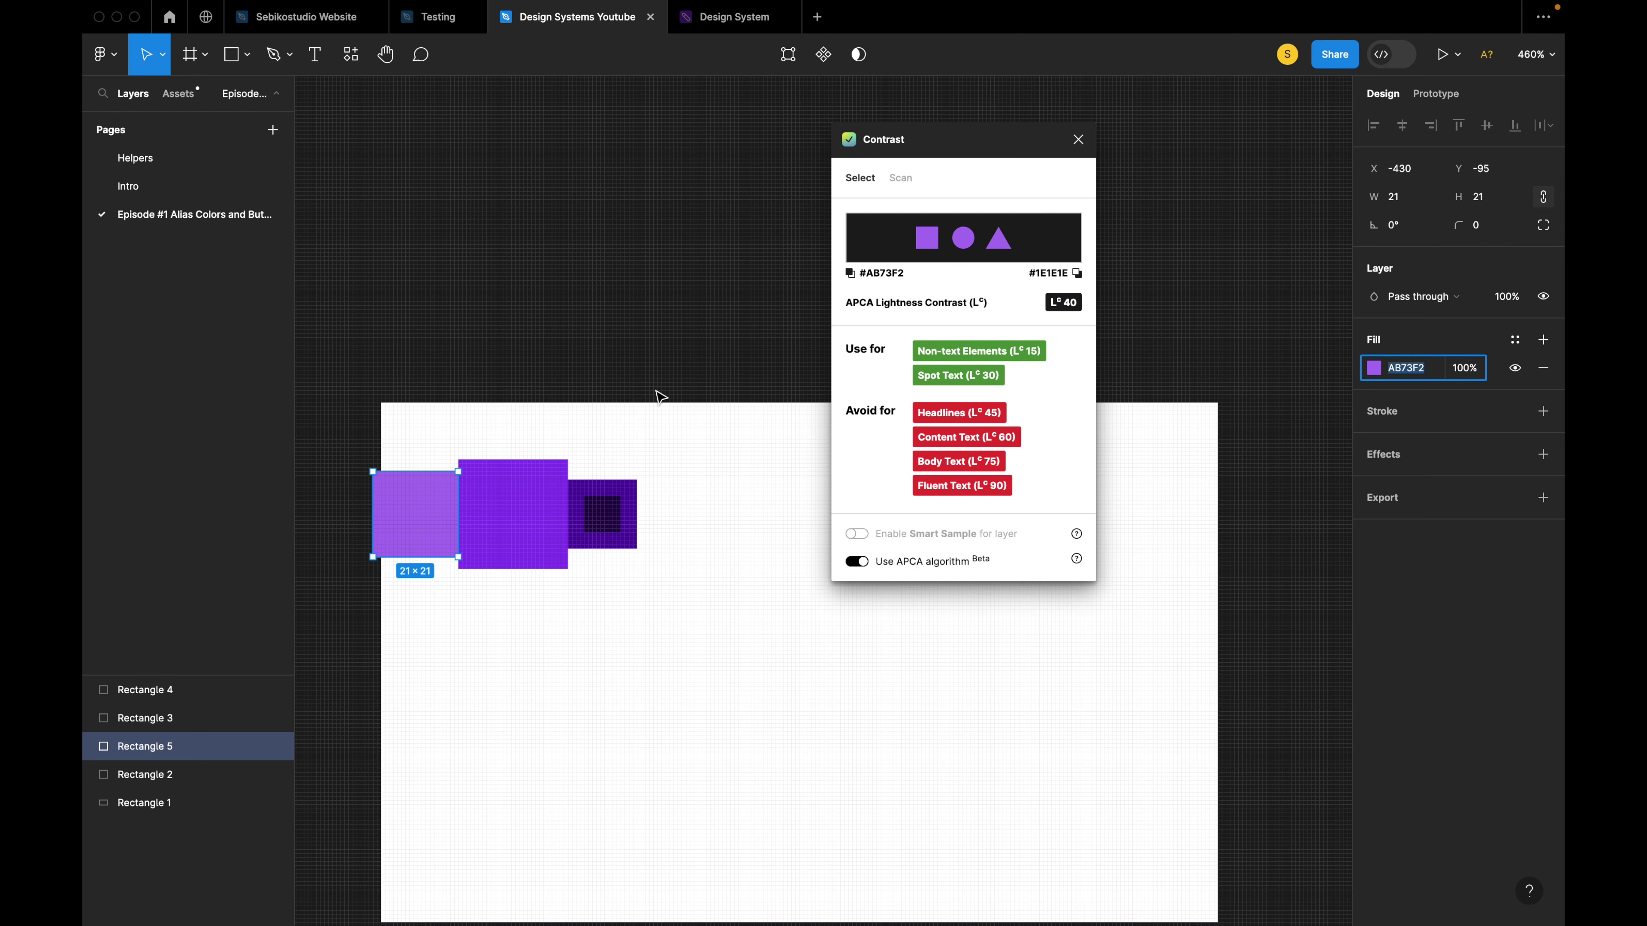
pyautogui.press('super+Tab')
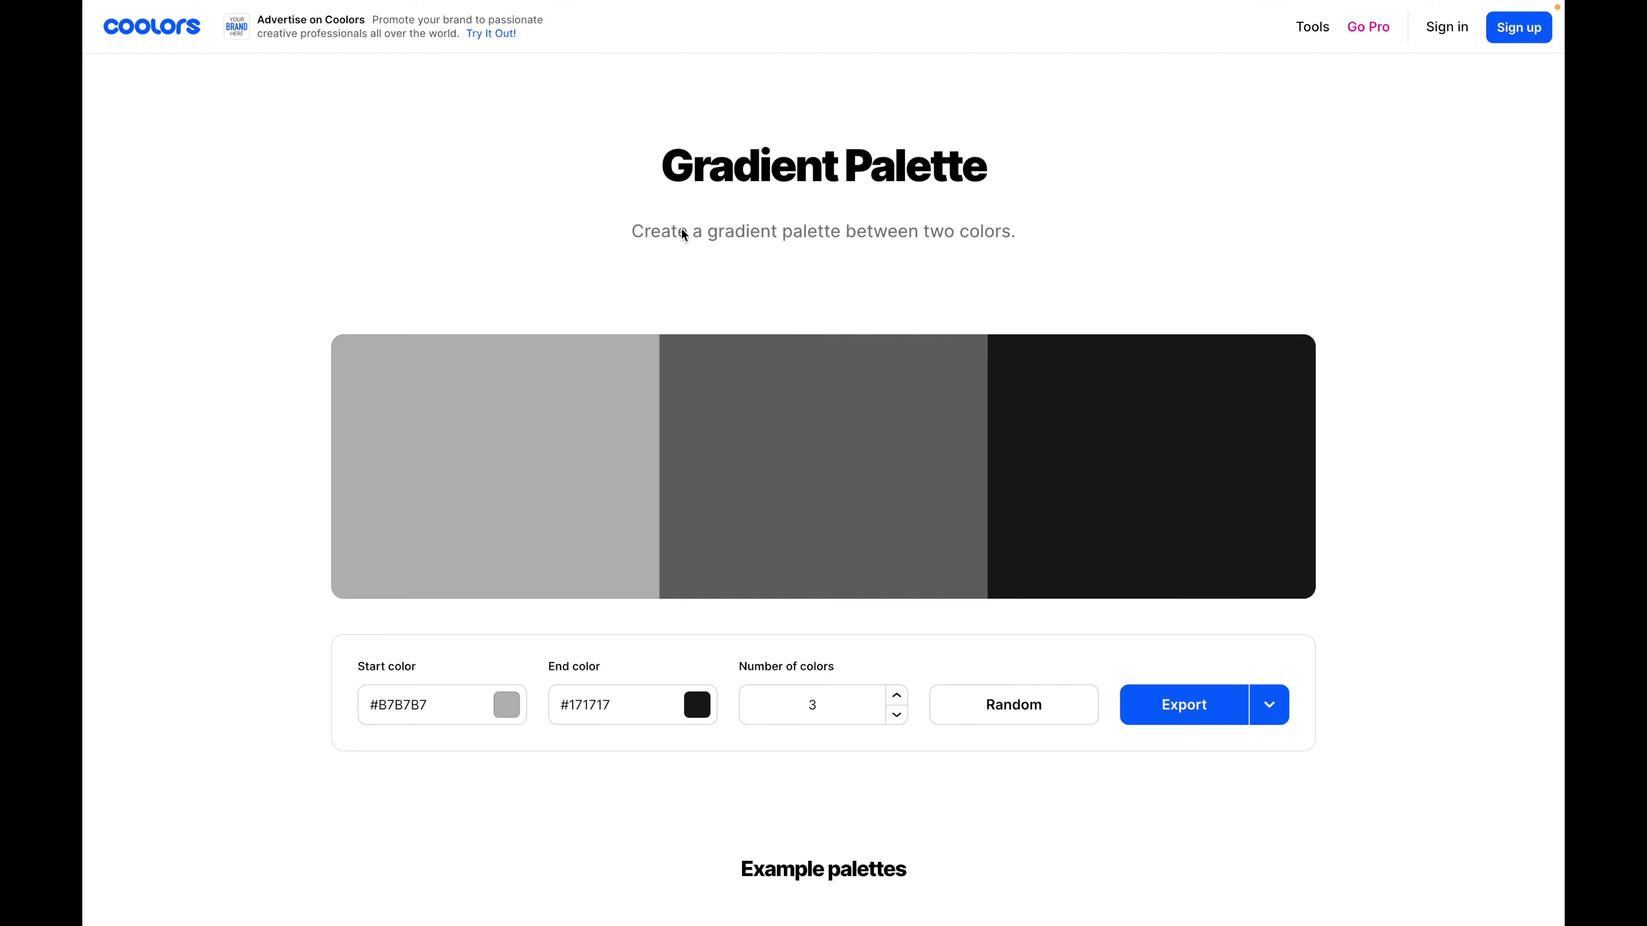
pyautogui.click(429, 705)
pyautogui.hotkey('ctrl', 'a')
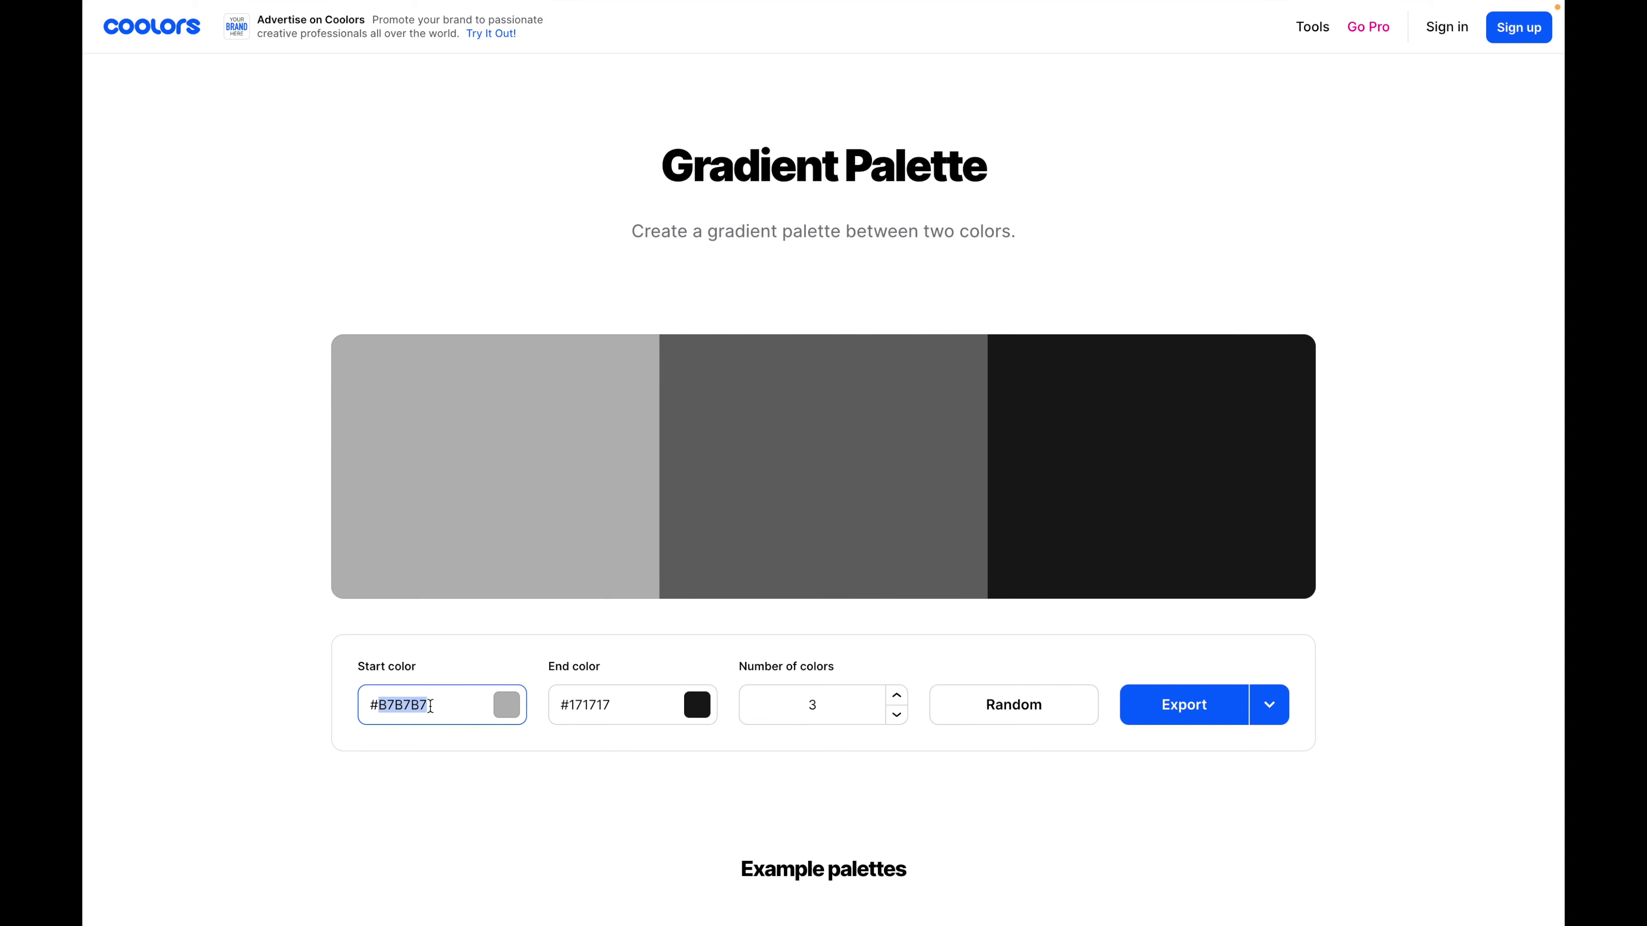
pyautogui.write('#AB73F2')
# Copy the 9 × 9 square's hex color from Figma and set it as the Coolors end color, #1F0047.
pyautogui.press('super+Tab')
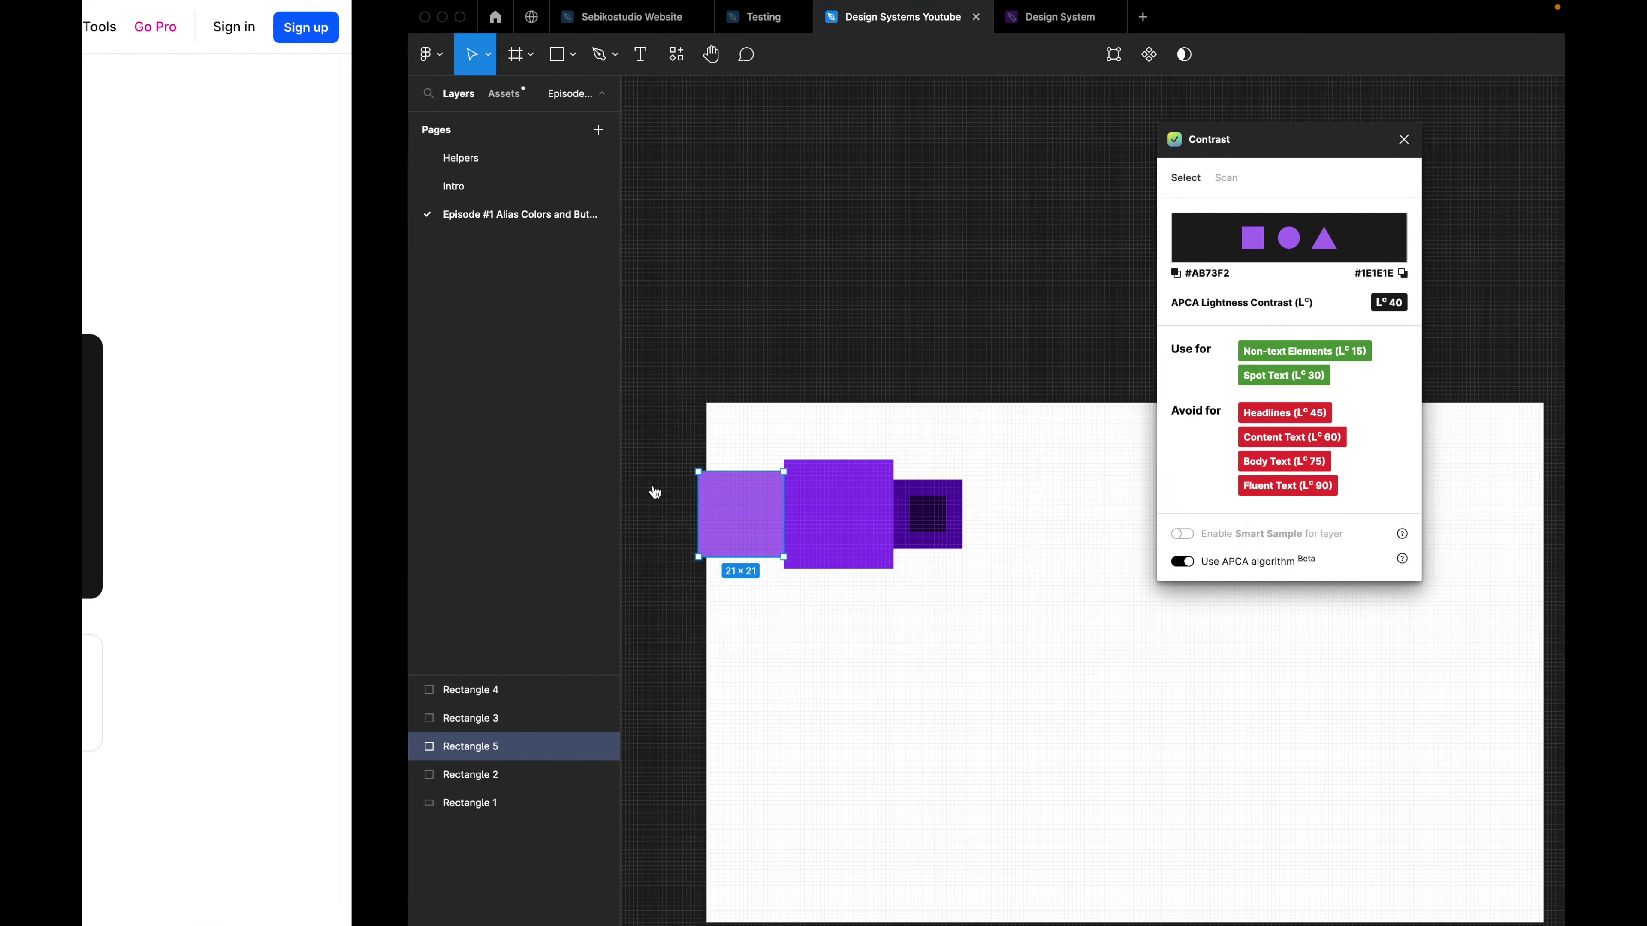
pyautogui.click(1398, 368)
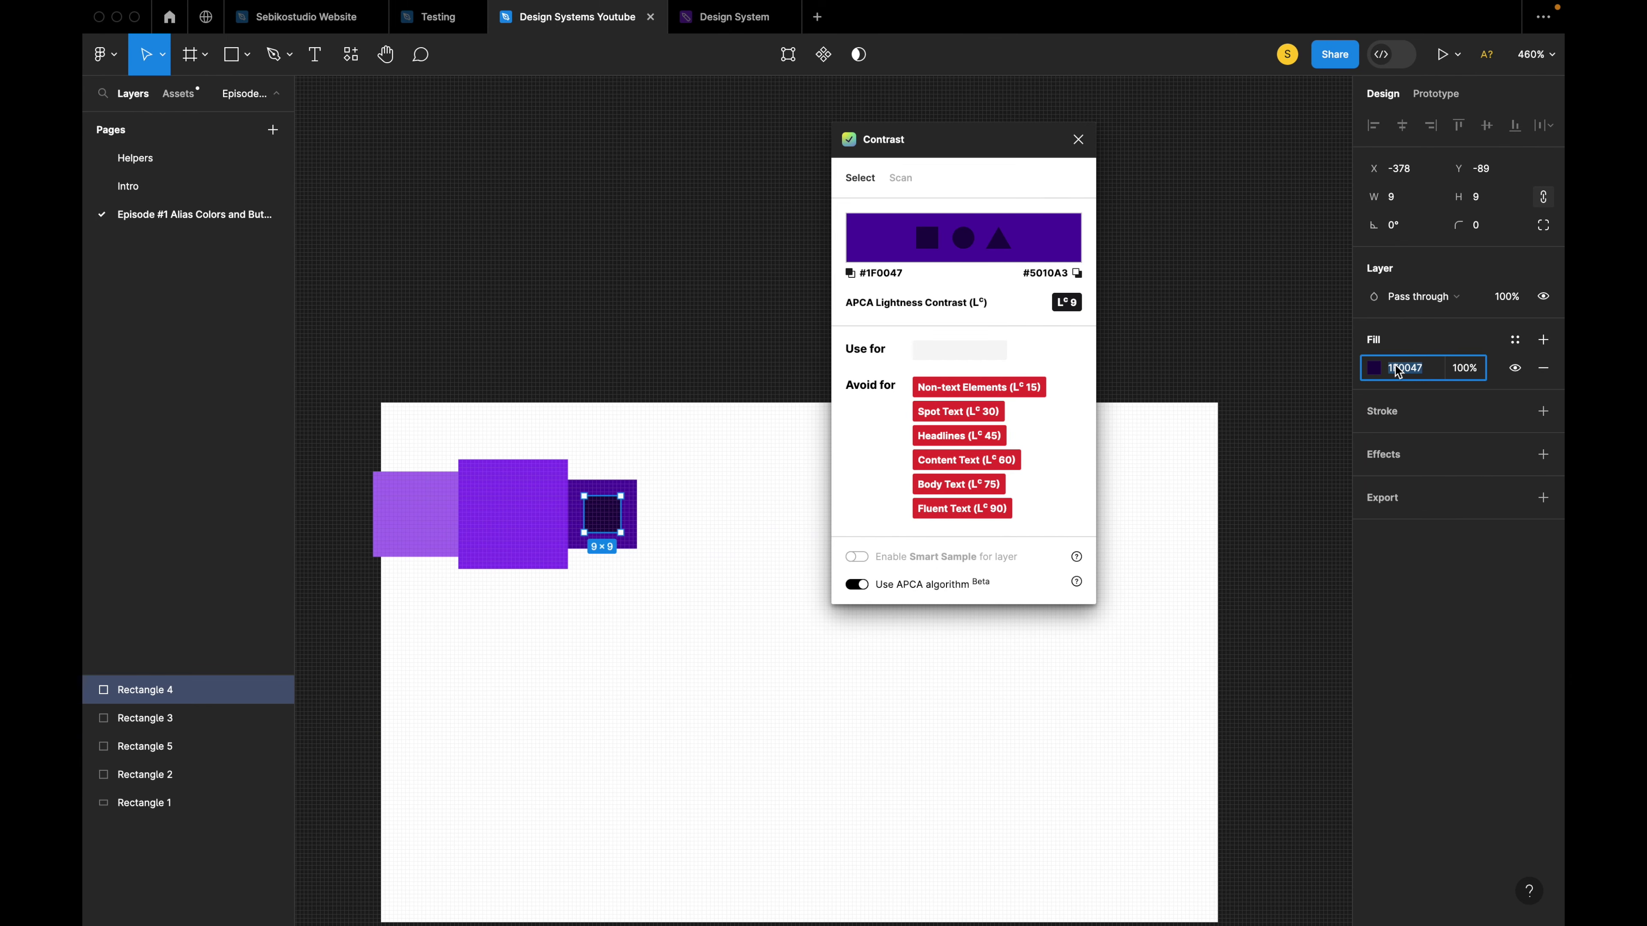
pyautogui.hotkey('ctrl', 'c')
pyautogui.press('super+Tab')
pyautogui.click(615, 704)
pyautogui.hotkey('ctrl', 'a')
pyautogui.hotkey('ctrl', 'v')
pyautogui.click(628, 732)
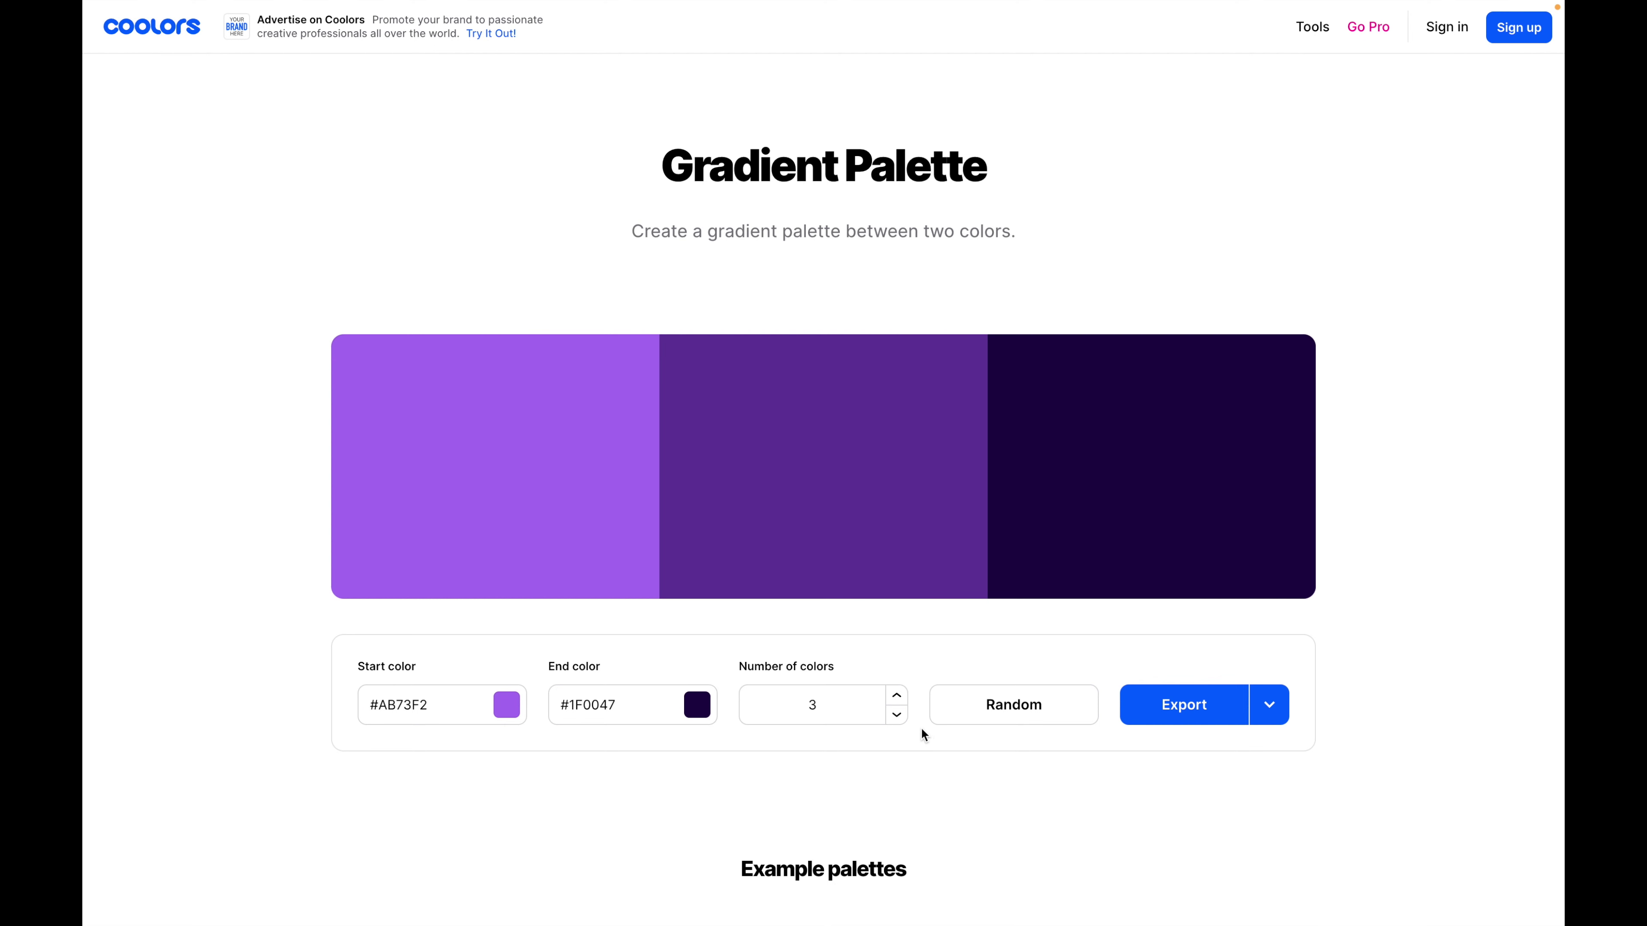
# Increase the gradient palette's number of colors to 6.
pyautogui.click(897, 696)
pyautogui.click(896, 696)
pyautogui.click(897, 696)
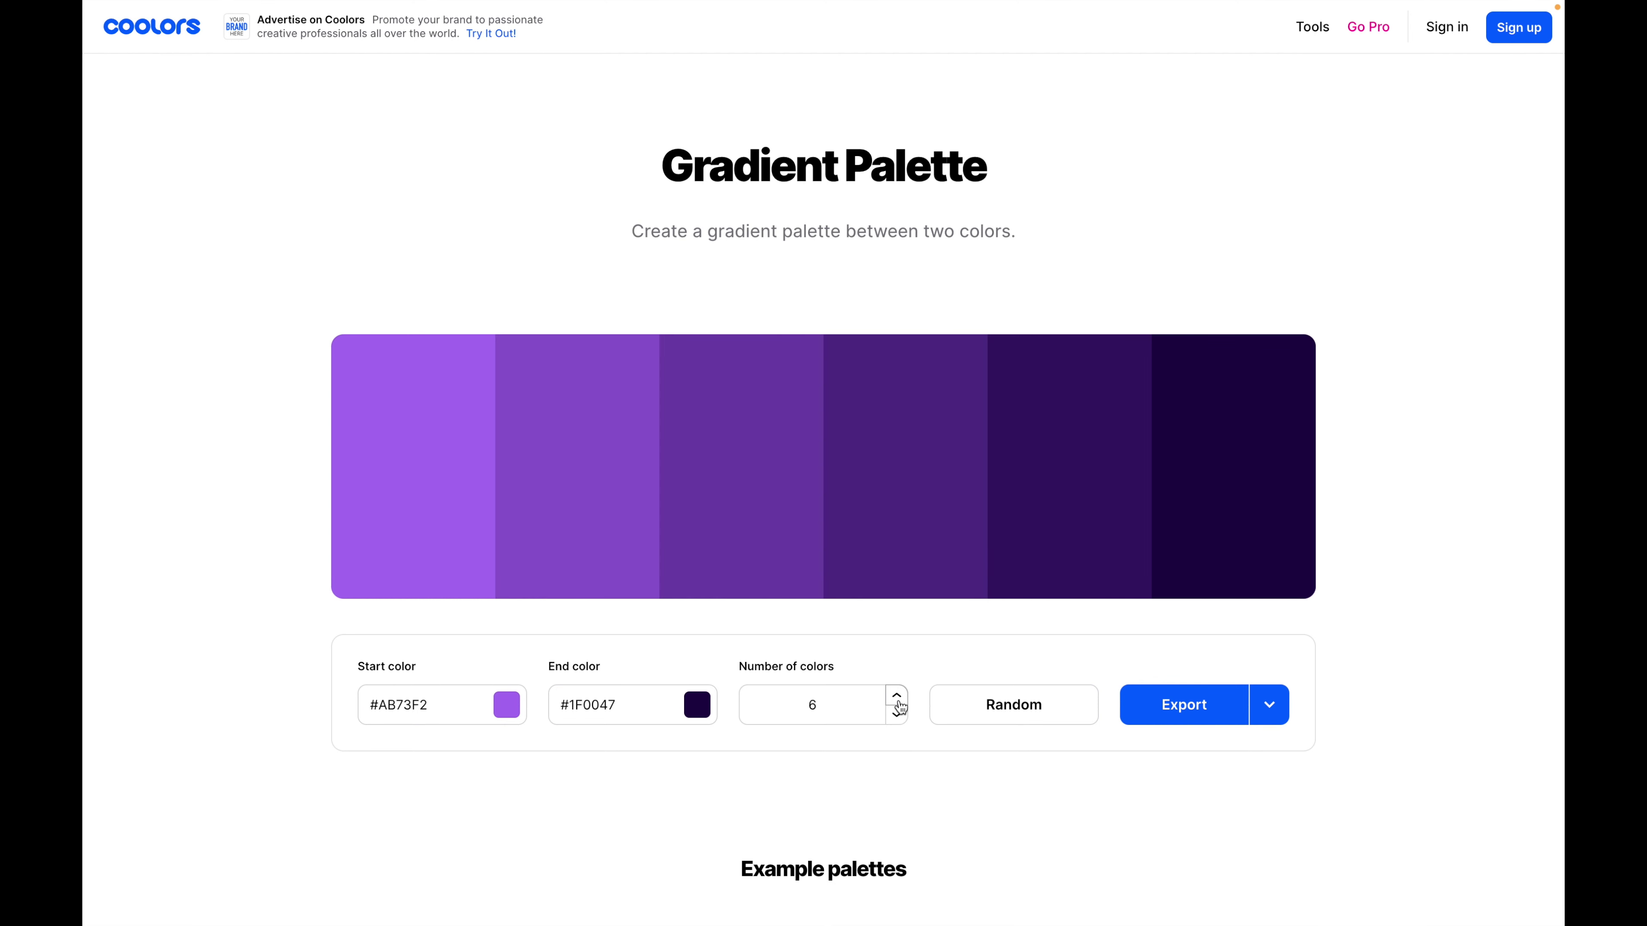
# Switch to Figma and build a row of six adjoining squares filled with the generated palette colors, from AB73F2 to 1F0047.
pyautogui.click(423, 467)
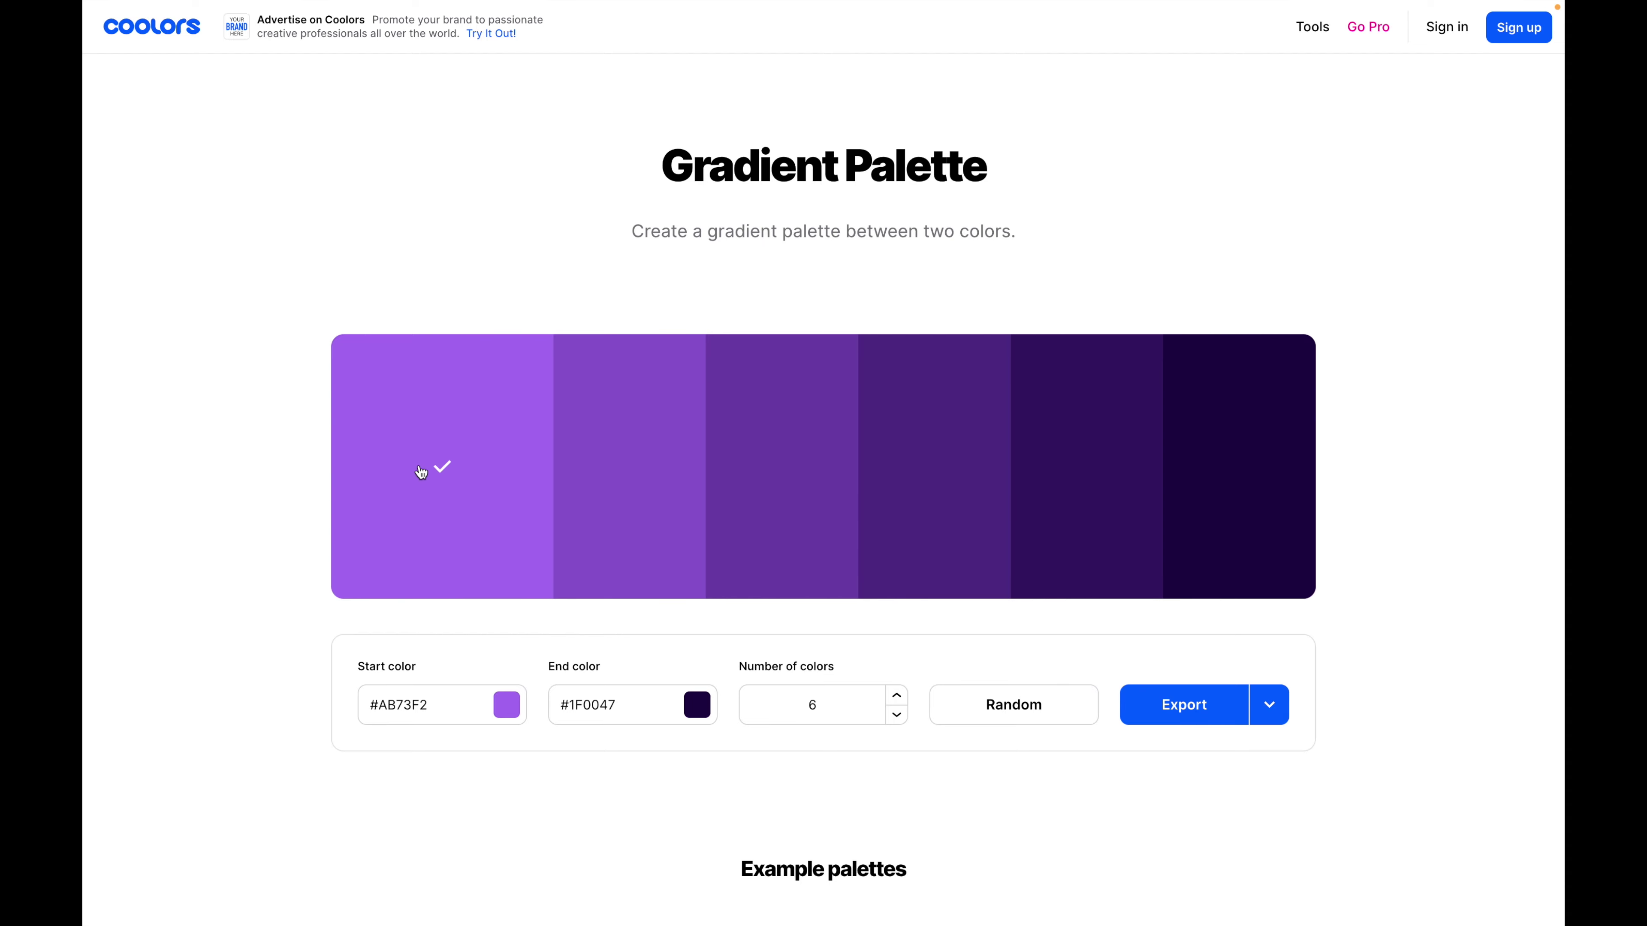
pyautogui.press('super+Tab')
pyautogui.moveTo(422, 540); pyautogui.dragTo(595, 636)
pyautogui.press('super+v')
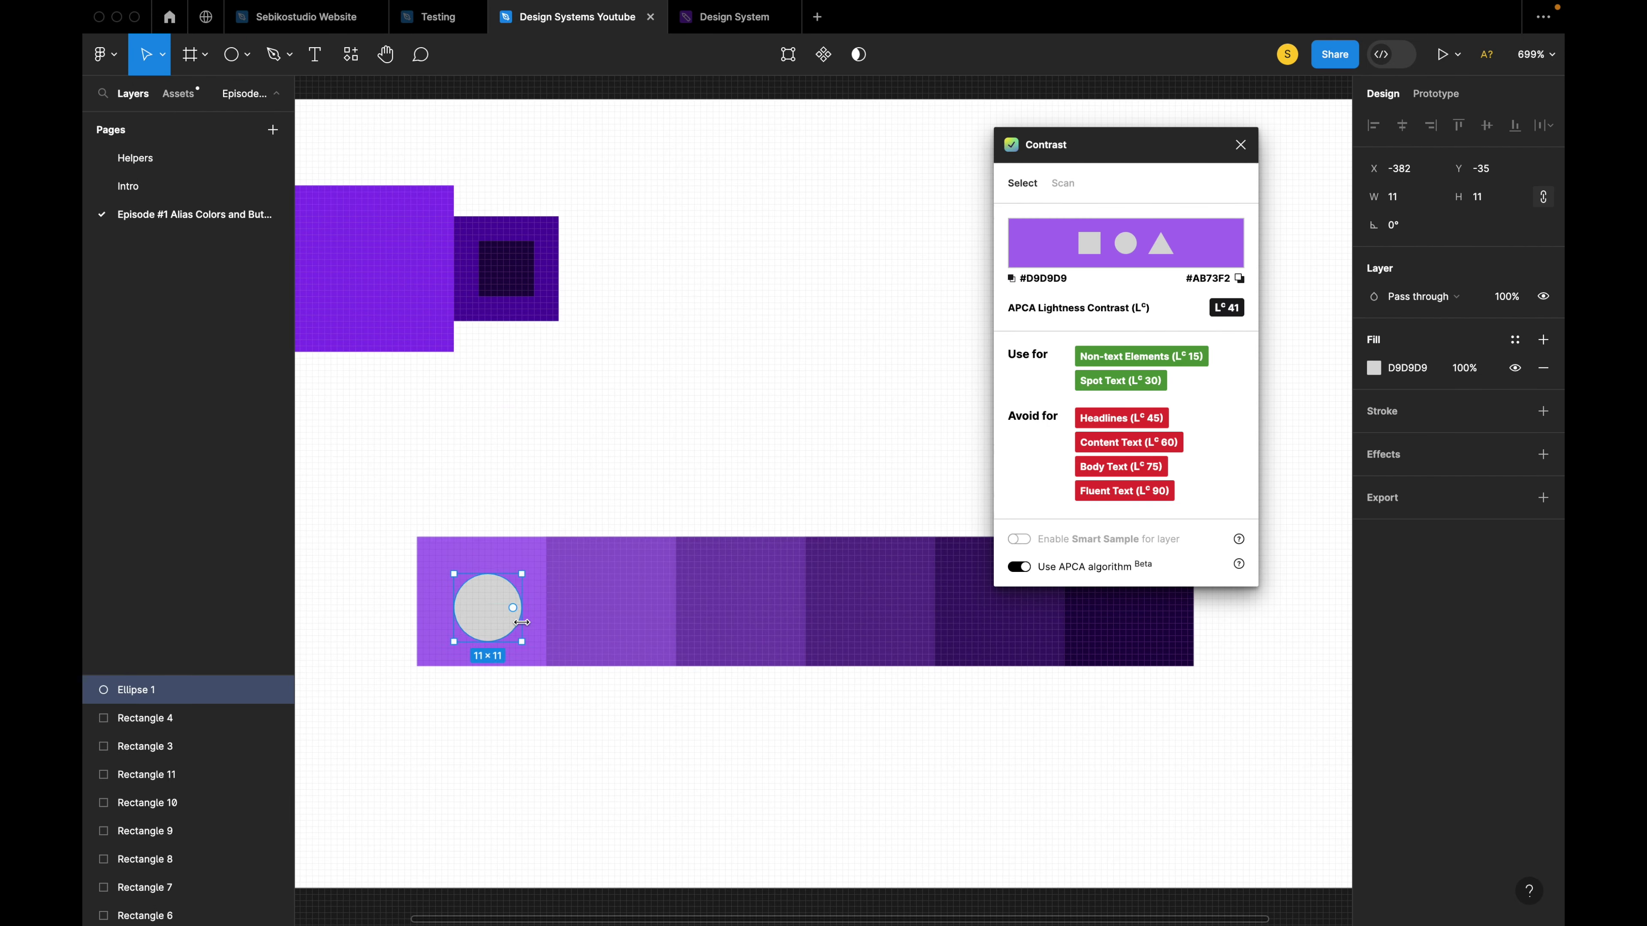
# Enlarge the gray circle on the first palette square to 12 × 12 and duplicate it onto the other five squares.
pyautogui.moveTo(526, 557); pyautogui.dragTo(625, 614)
pyautogui.press('super+d')
pyautogui.press('super+d')
pyautogui.press('super+d')
pyautogui.press('super+d')
pyautogui.press('super+d')
pyautogui.scroll(3, 625, 614)
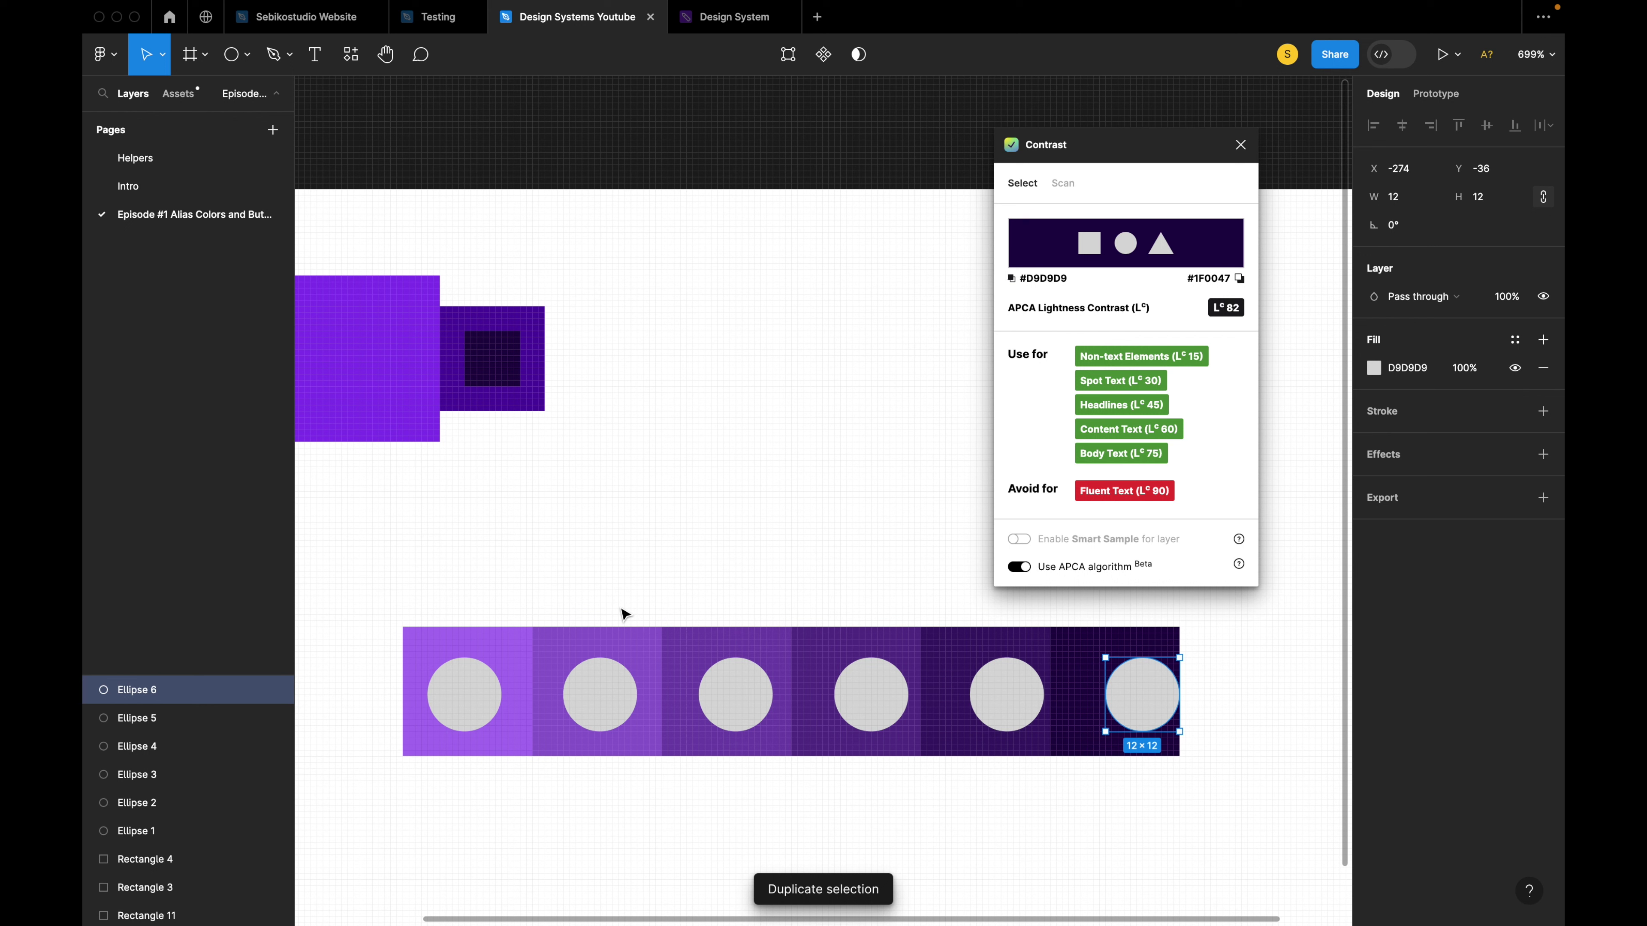
# Fill the circle on the second square with the first square's color, AB73F2.
pyautogui.click(461, 689)
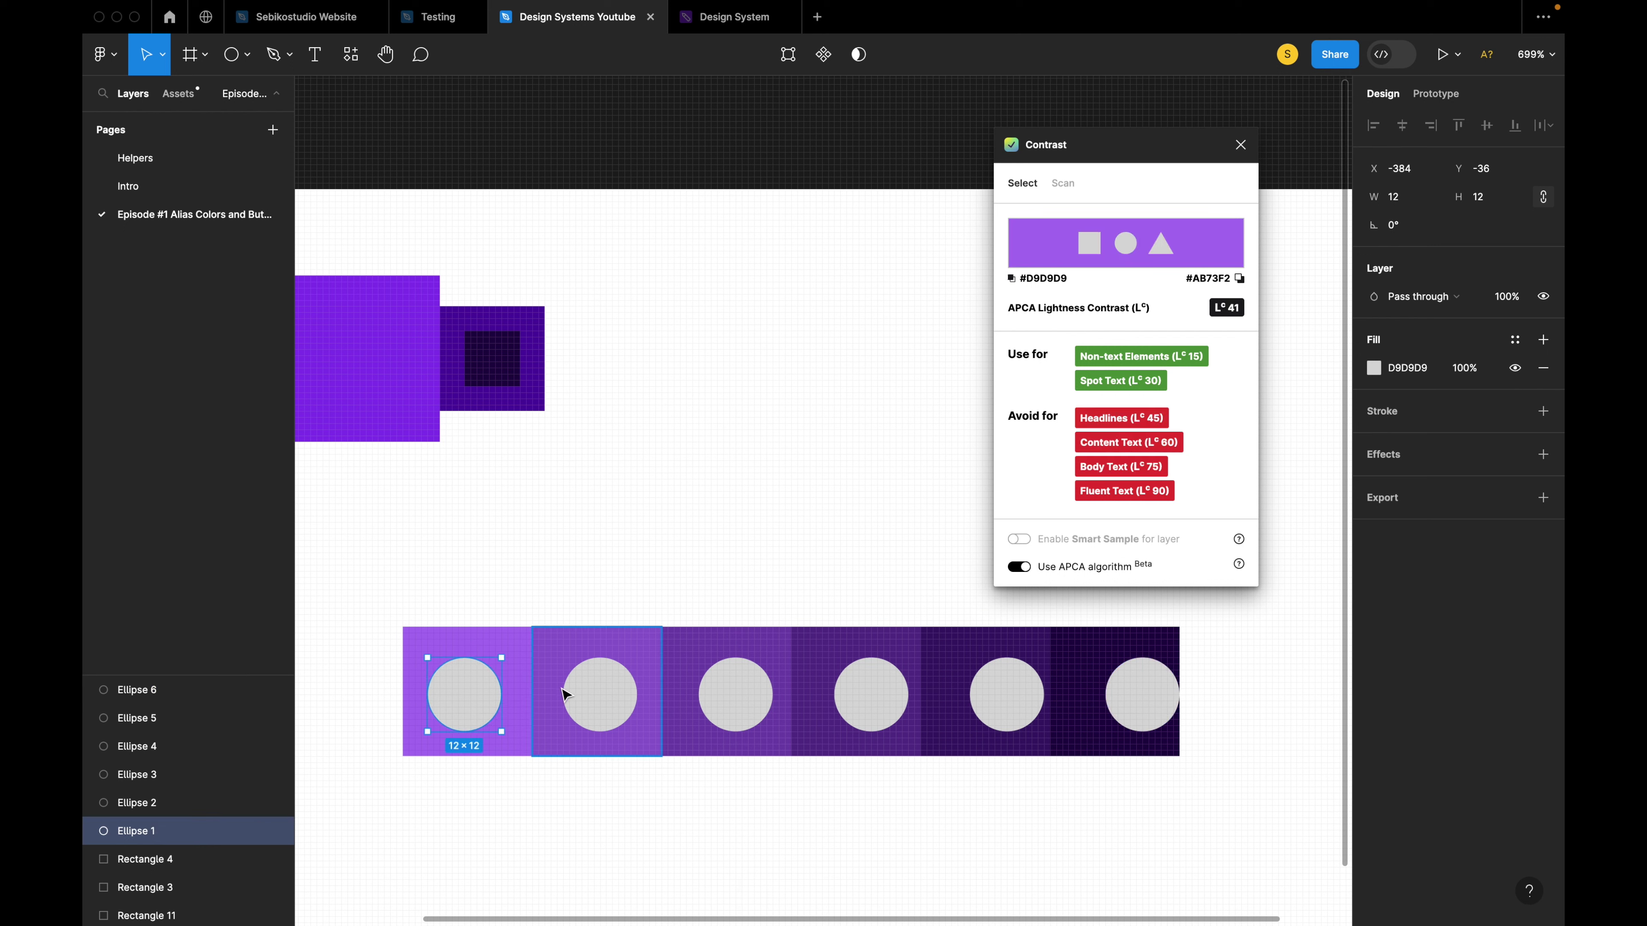
pyautogui.click(599, 697)
pyautogui.press('i')
pyautogui.click(504, 632)
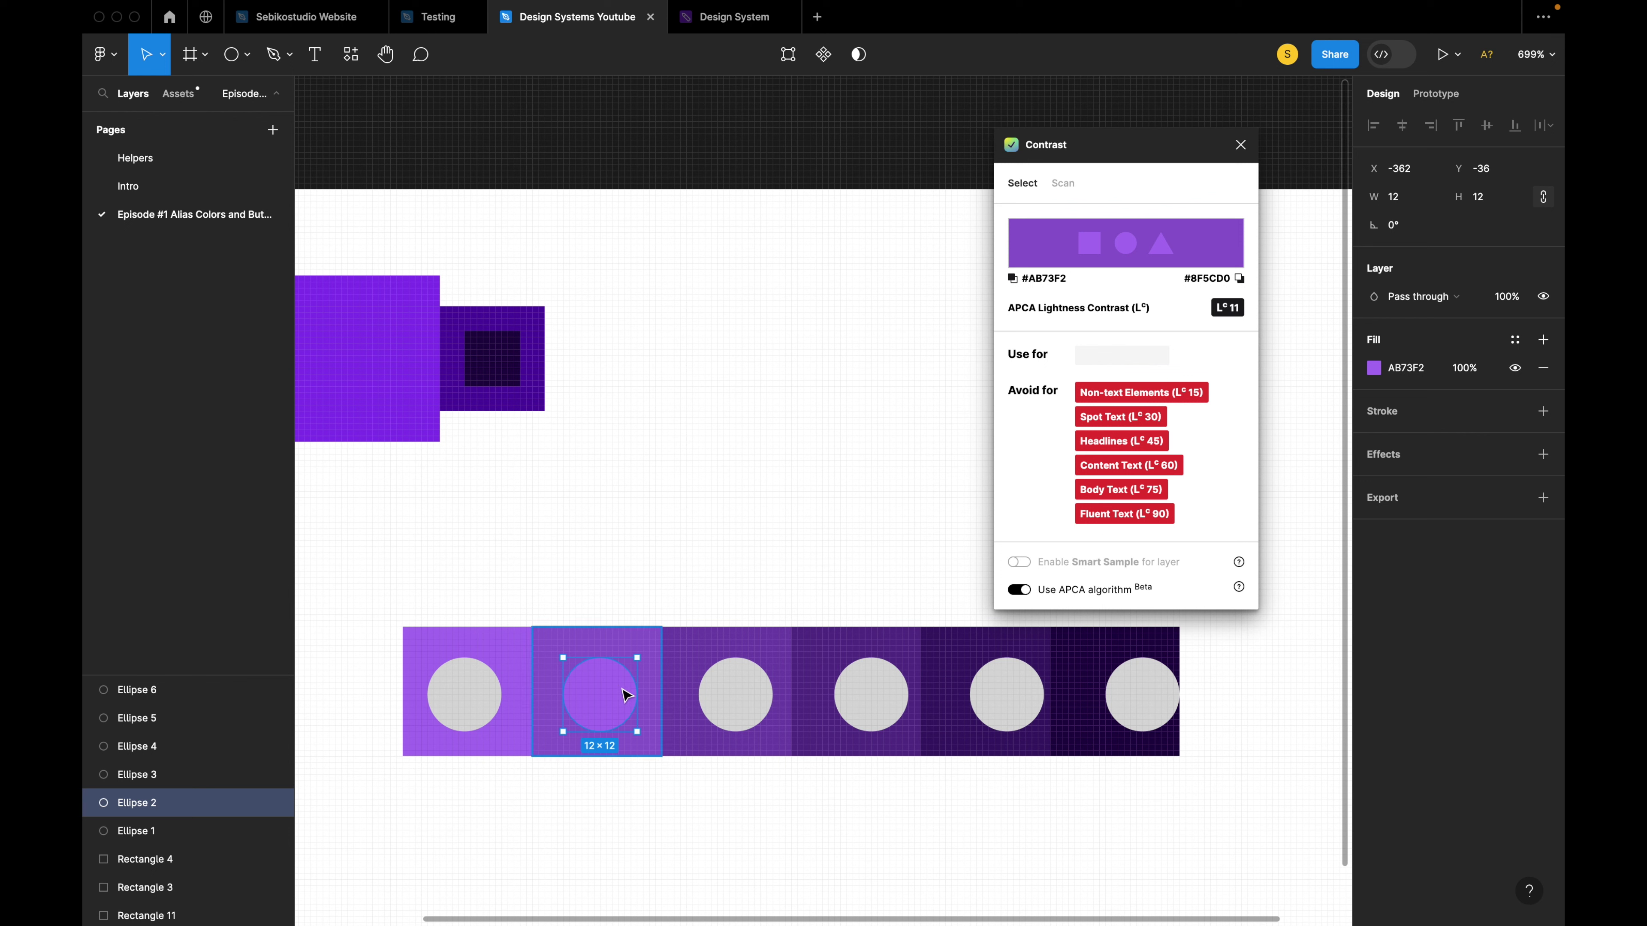
# Add the text label 11 above the second square and color it dark red, 980808.
pyautogui.click(276, 55)
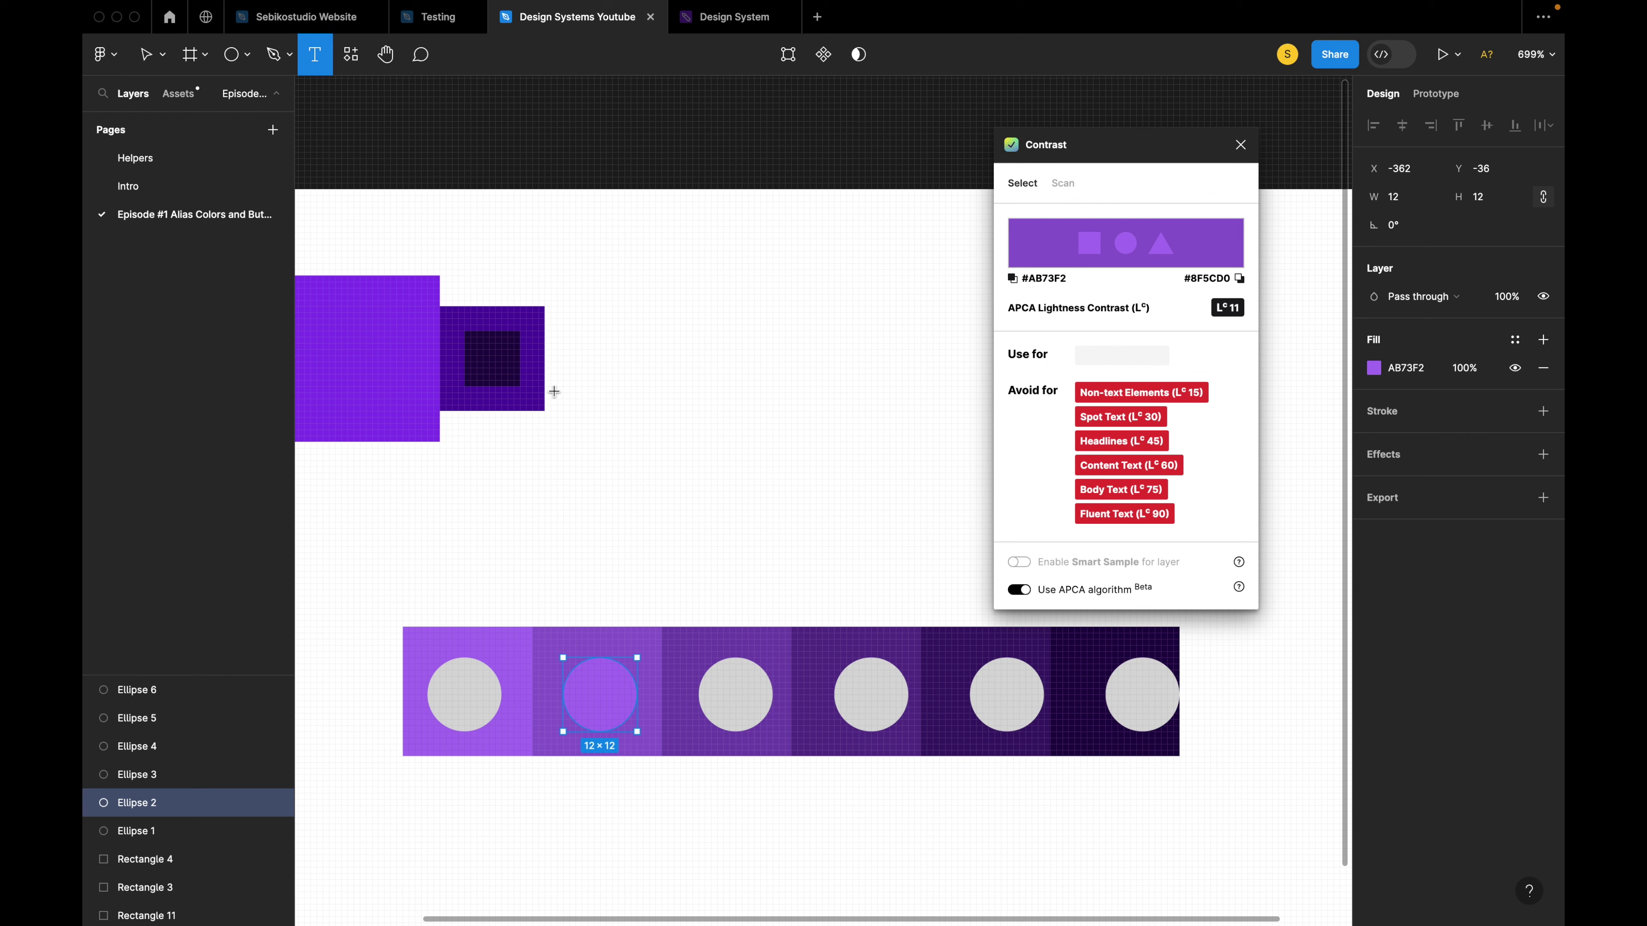
pyautogui.press('super+v')
pyautogui.press('Return')
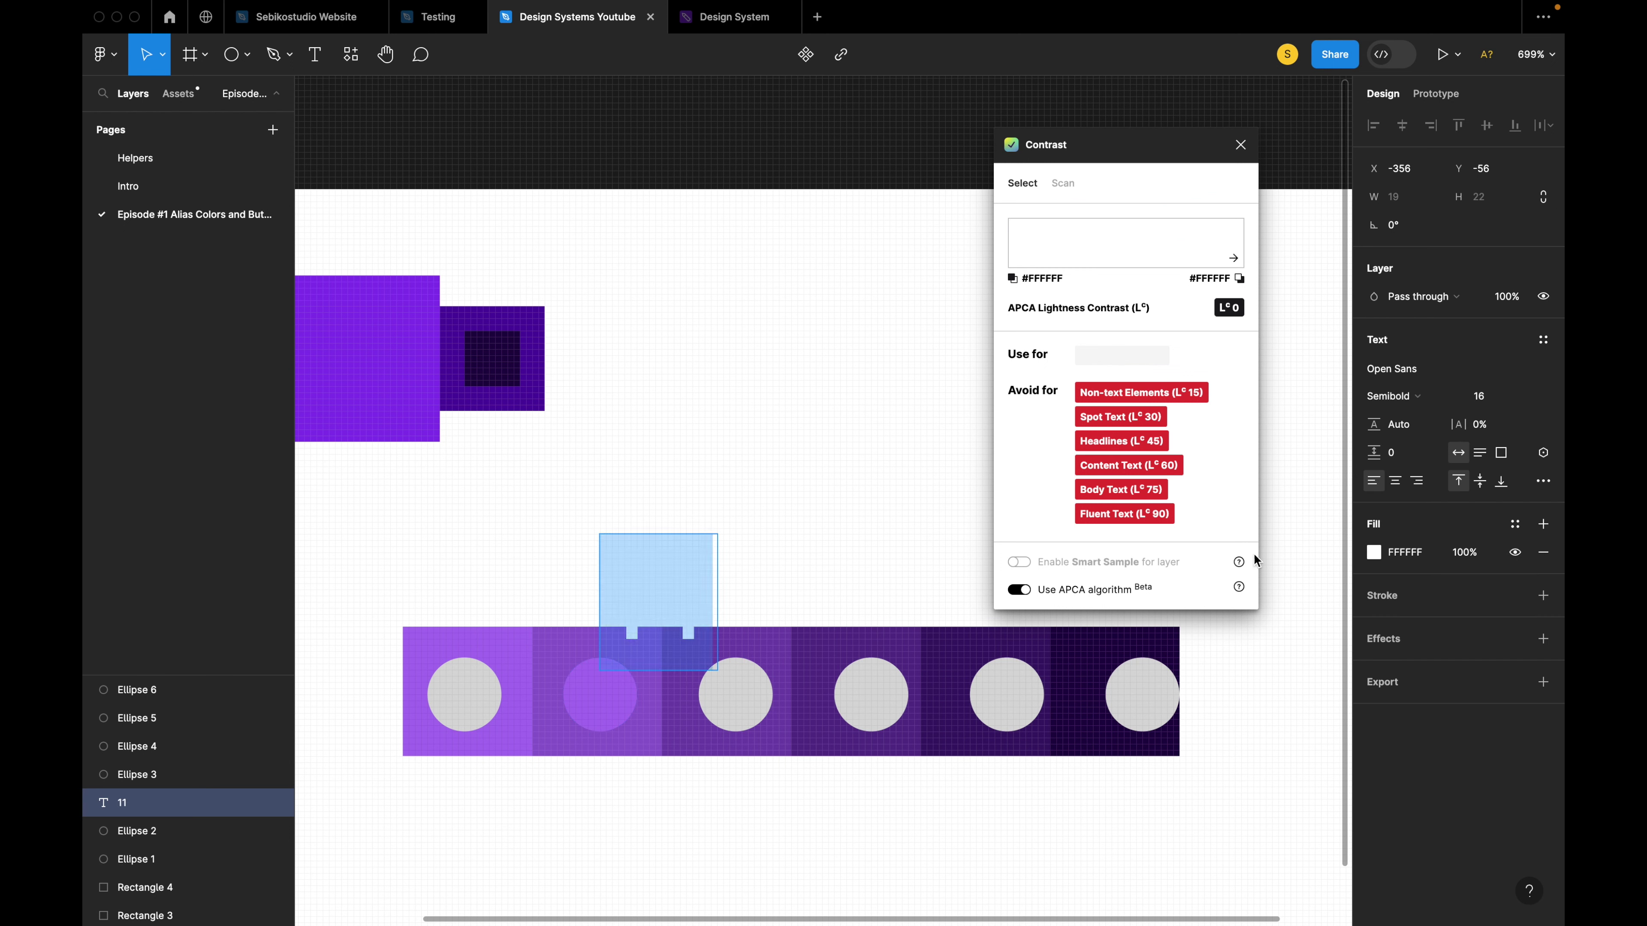
pyautogui.click(1368, 553)
pyautogui.moveTo(1334, 548); pyautogui.dragTo(1332, 616)
# Fill the third circle with 8F5CD0 and add a duplicate label reading 10 above it.
pyautogui.moveTo(647, 561); pyautogui.dragTo(758, 559)
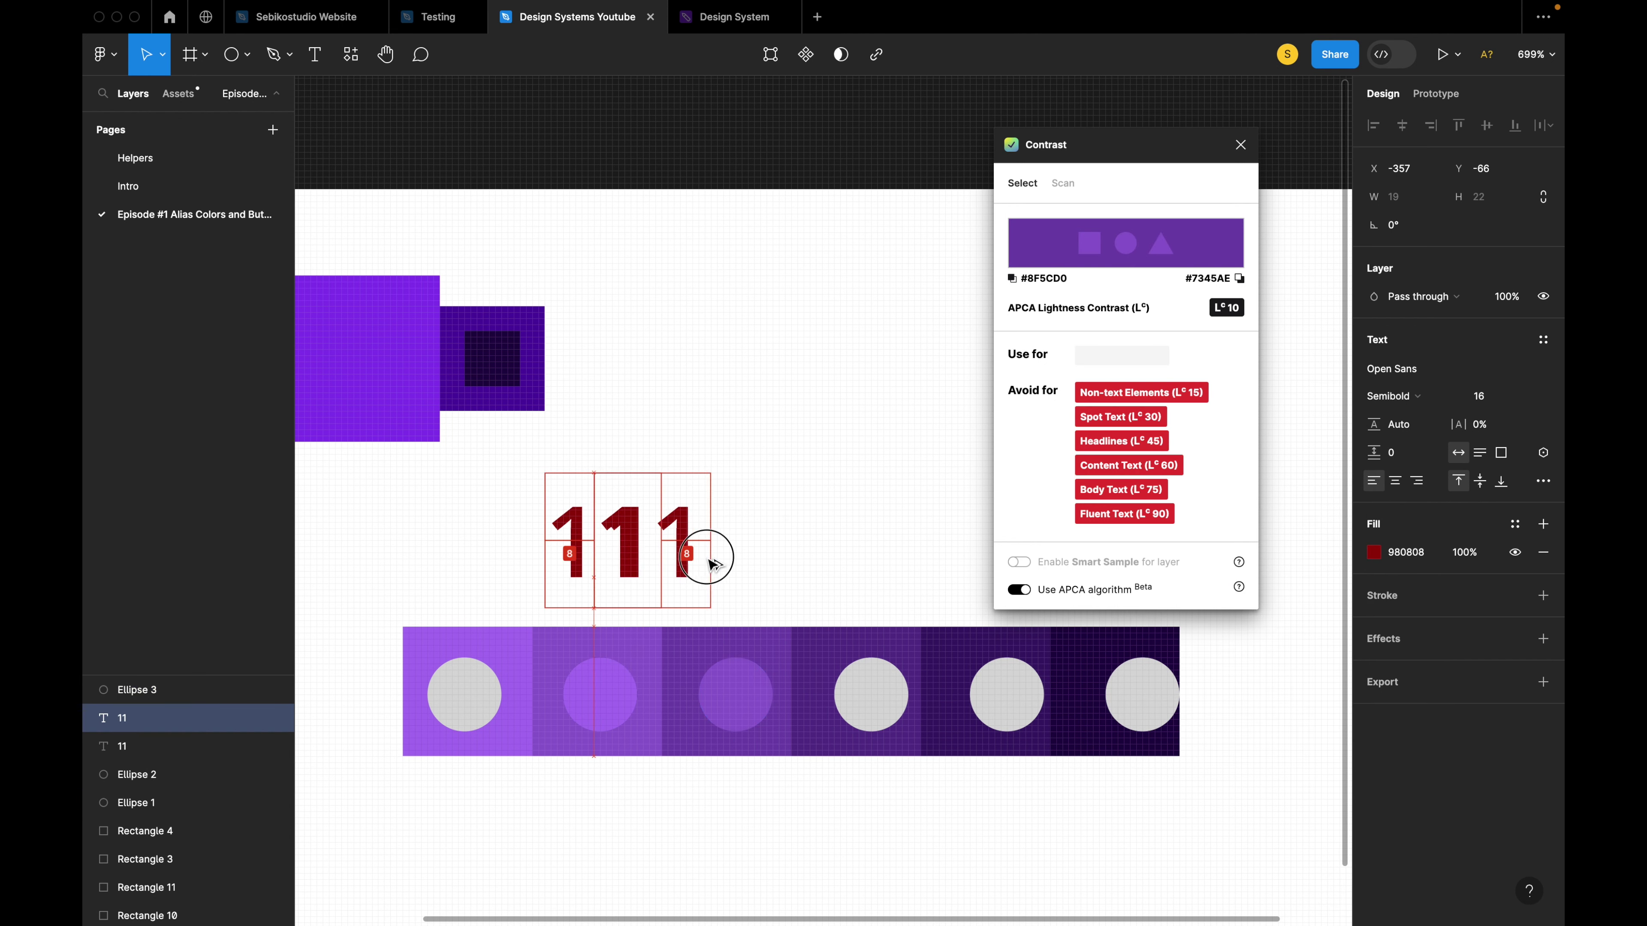
pyautogui.click(742, 670)
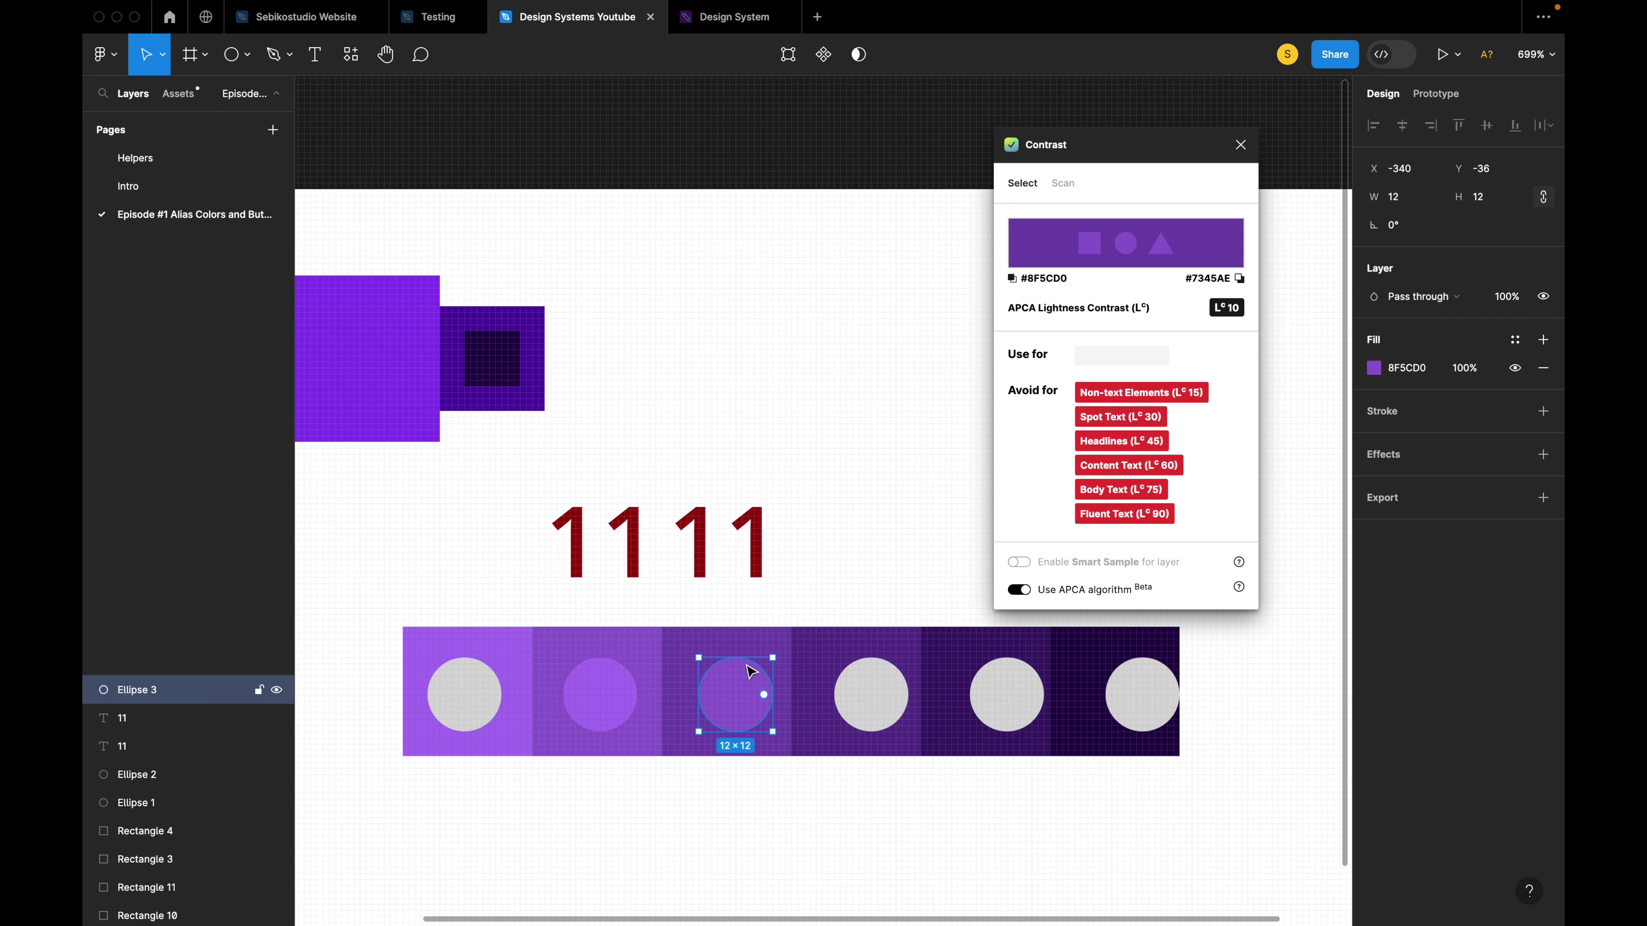
pyautogui.click(752, 557)
pyautogui.doubleClick(752, 557)
pyautogui.write('10')
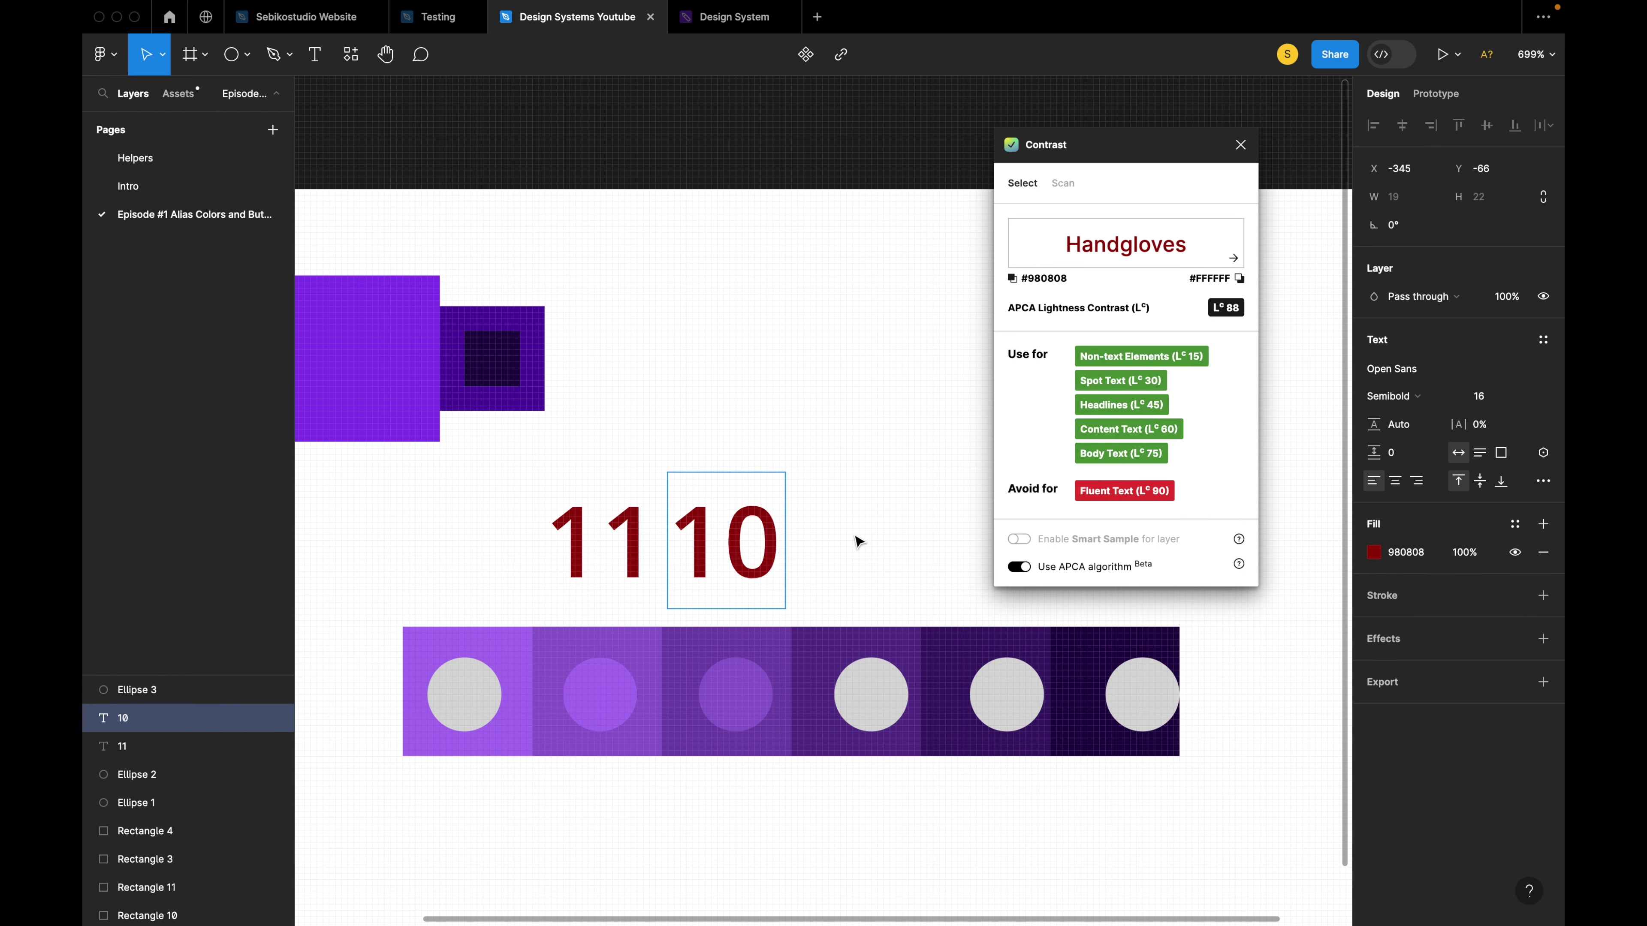
# Recolor the remaining circles, using white on the first square, and label their contrasts 65, 8, 0 and 0.
pyautogui.moveTo(853, 533); pyautogui.dragTo(720, 533)
pyautogui.click(690, 628)
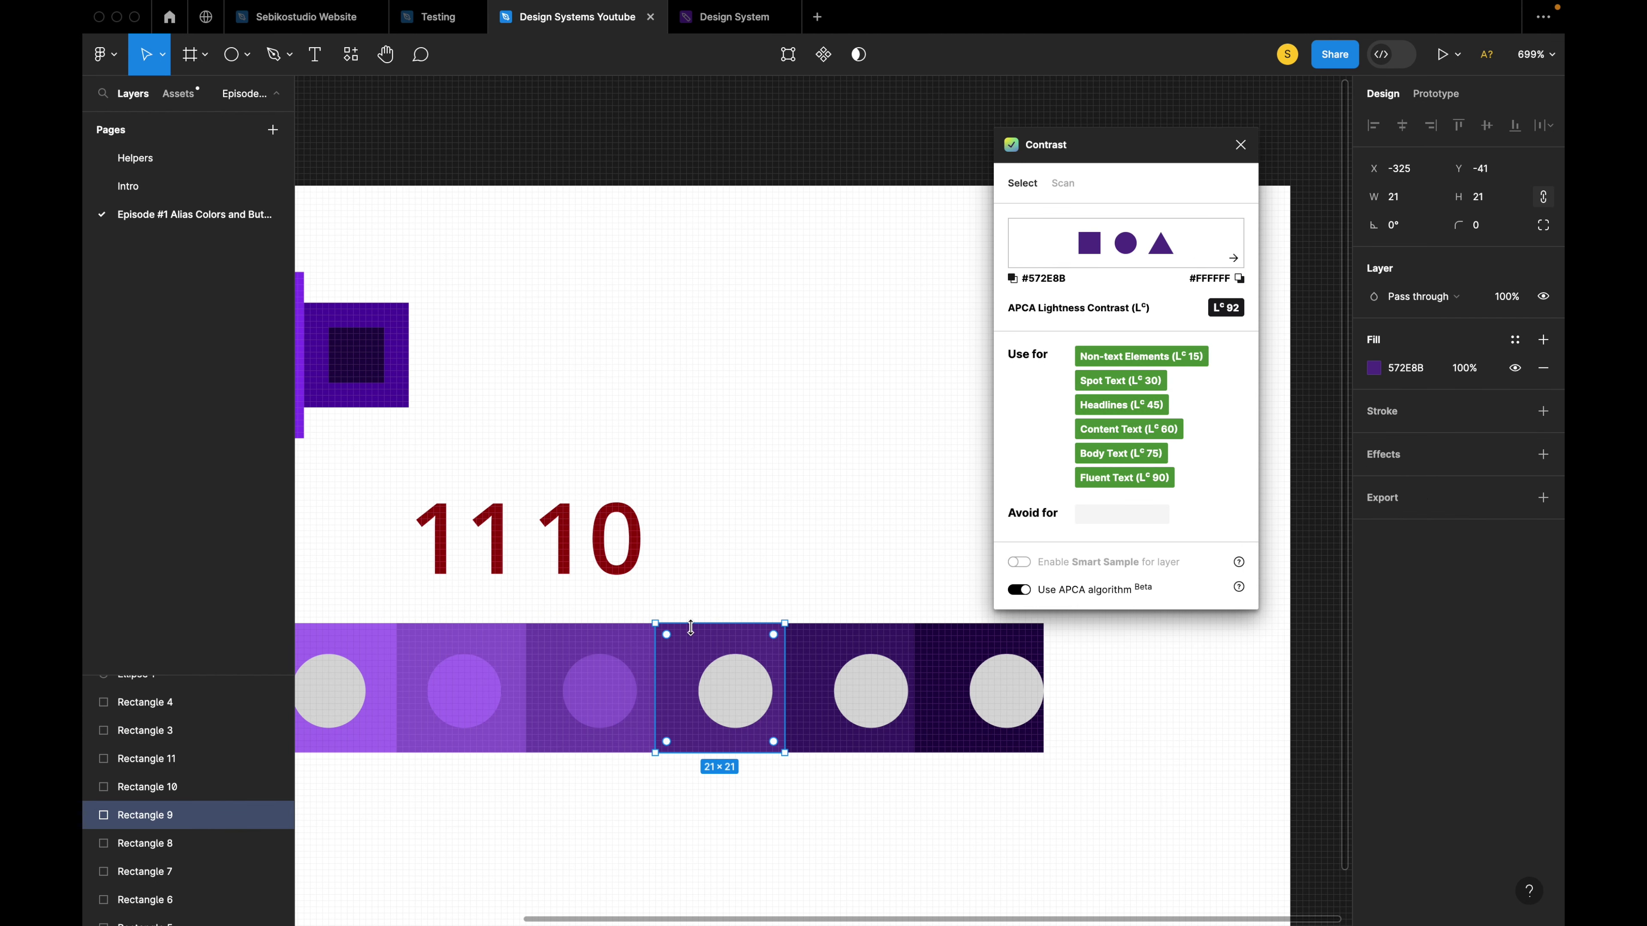
pyautogui.click(746, 687)
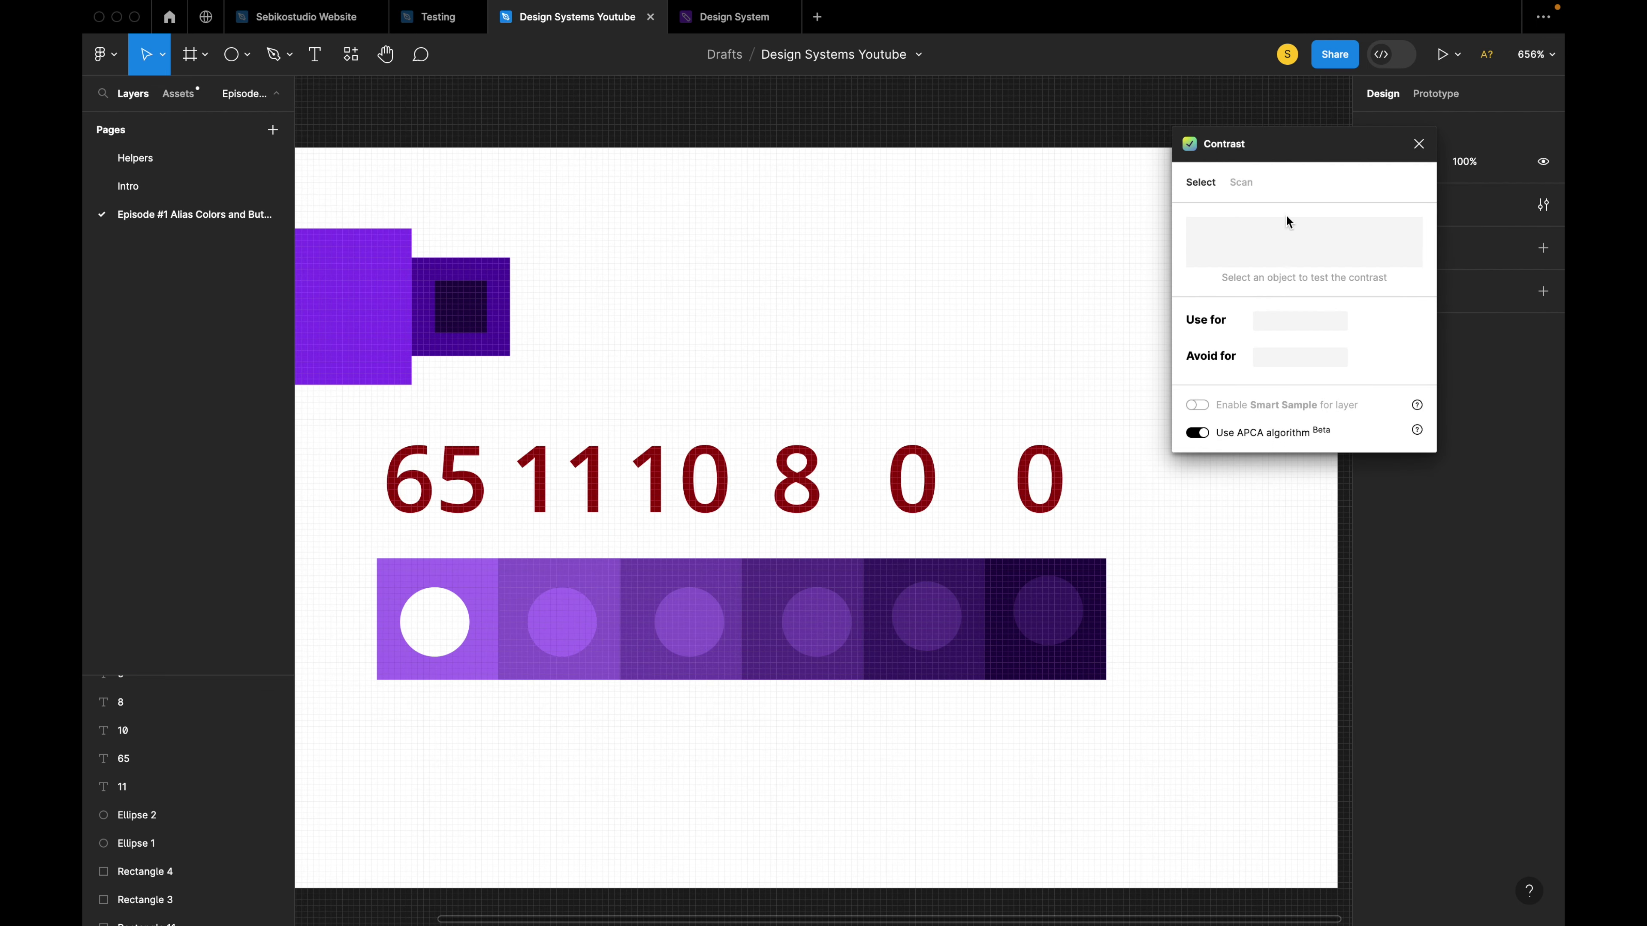
# Lighten the circle on the fifth square and match the fourth square's fill to it, 753EBC.
pyautogui.click(1373, 368)
pyautogui.click(1374, 369)
pyautogui.click(1374, 369)
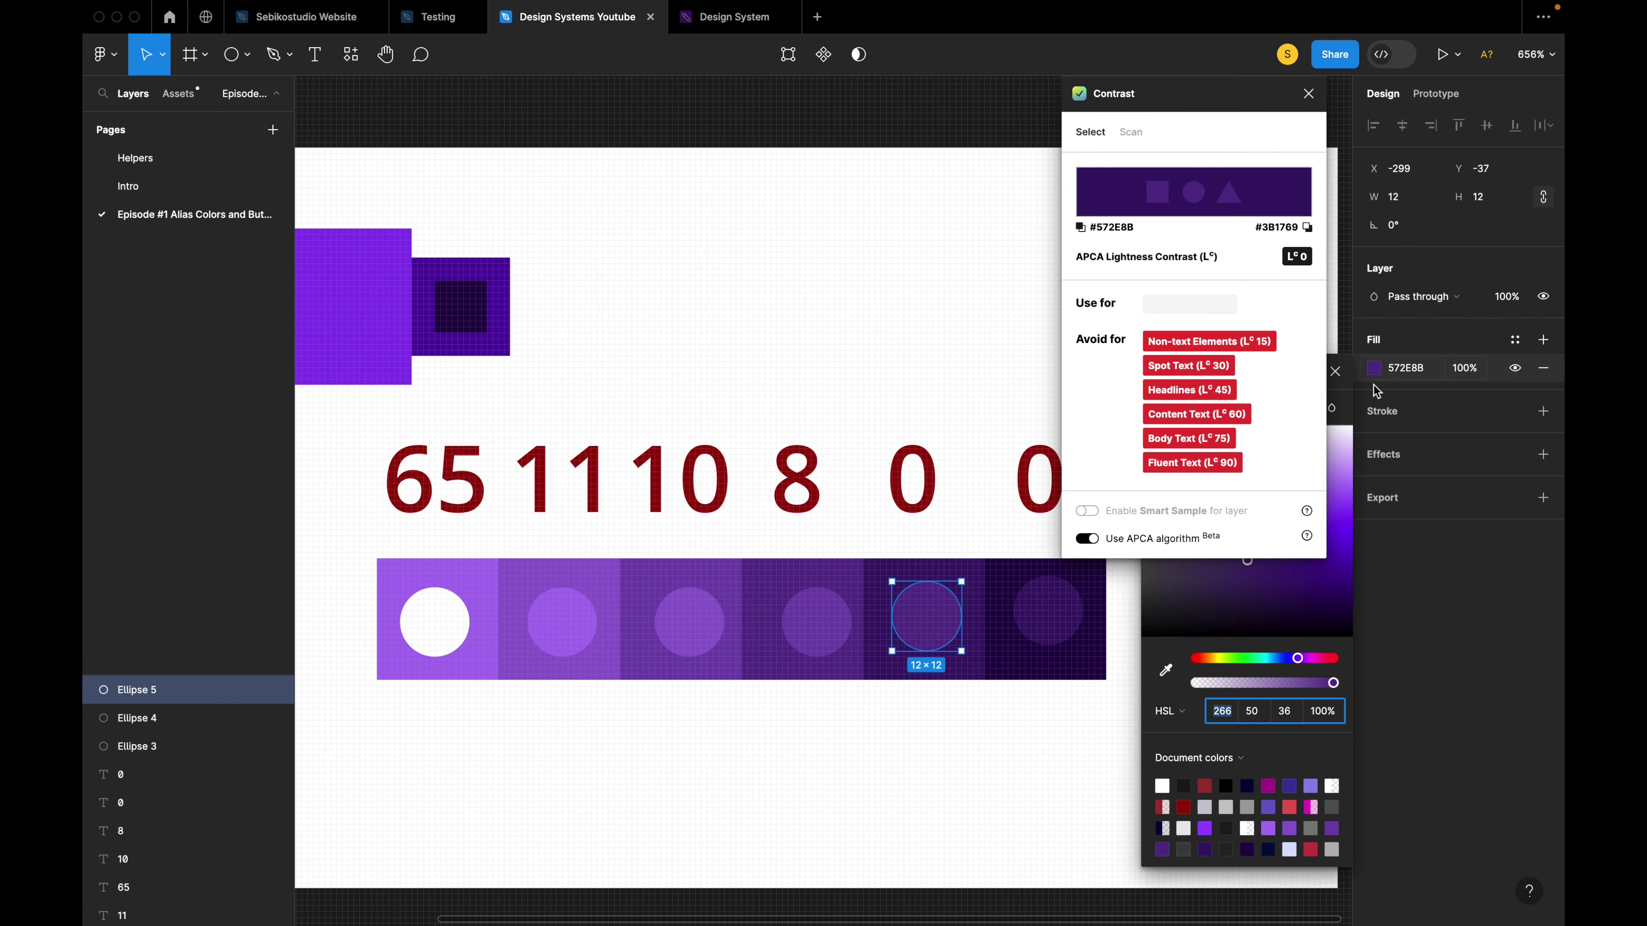
pyautogui.click(1283, 711)
pyautogui.write('48')
pyautogui.press('Return')
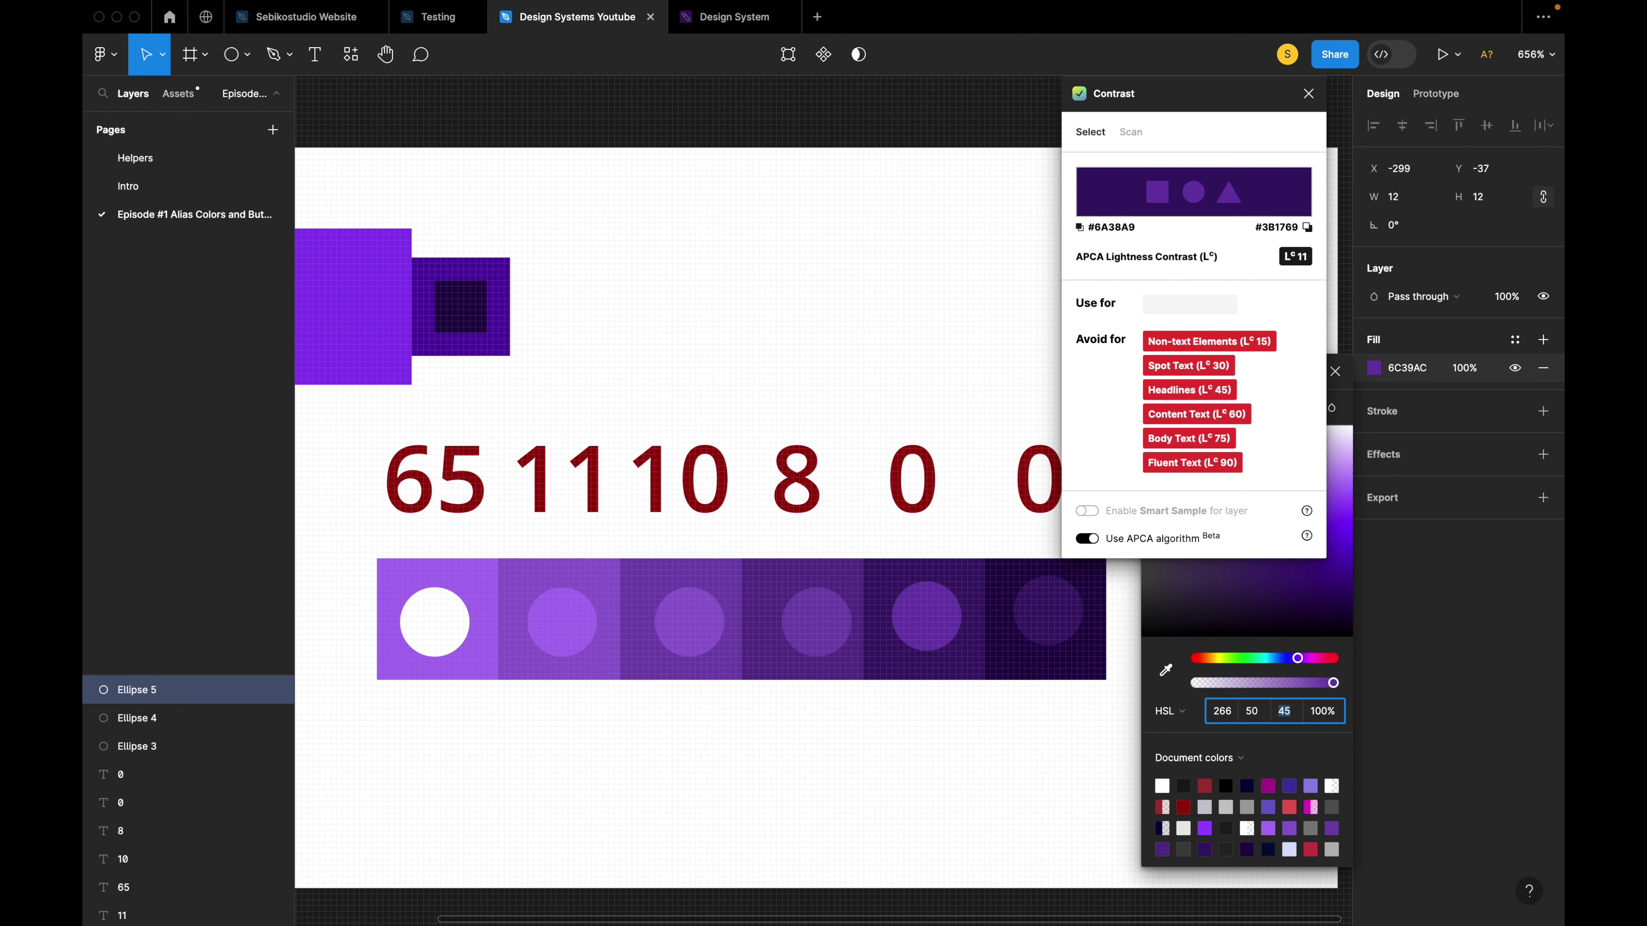
pyautogui.click(765, 603)
# Raise the fill lightness of the circle on the fourth square to about 60.
pyautogui.click(816, 622)
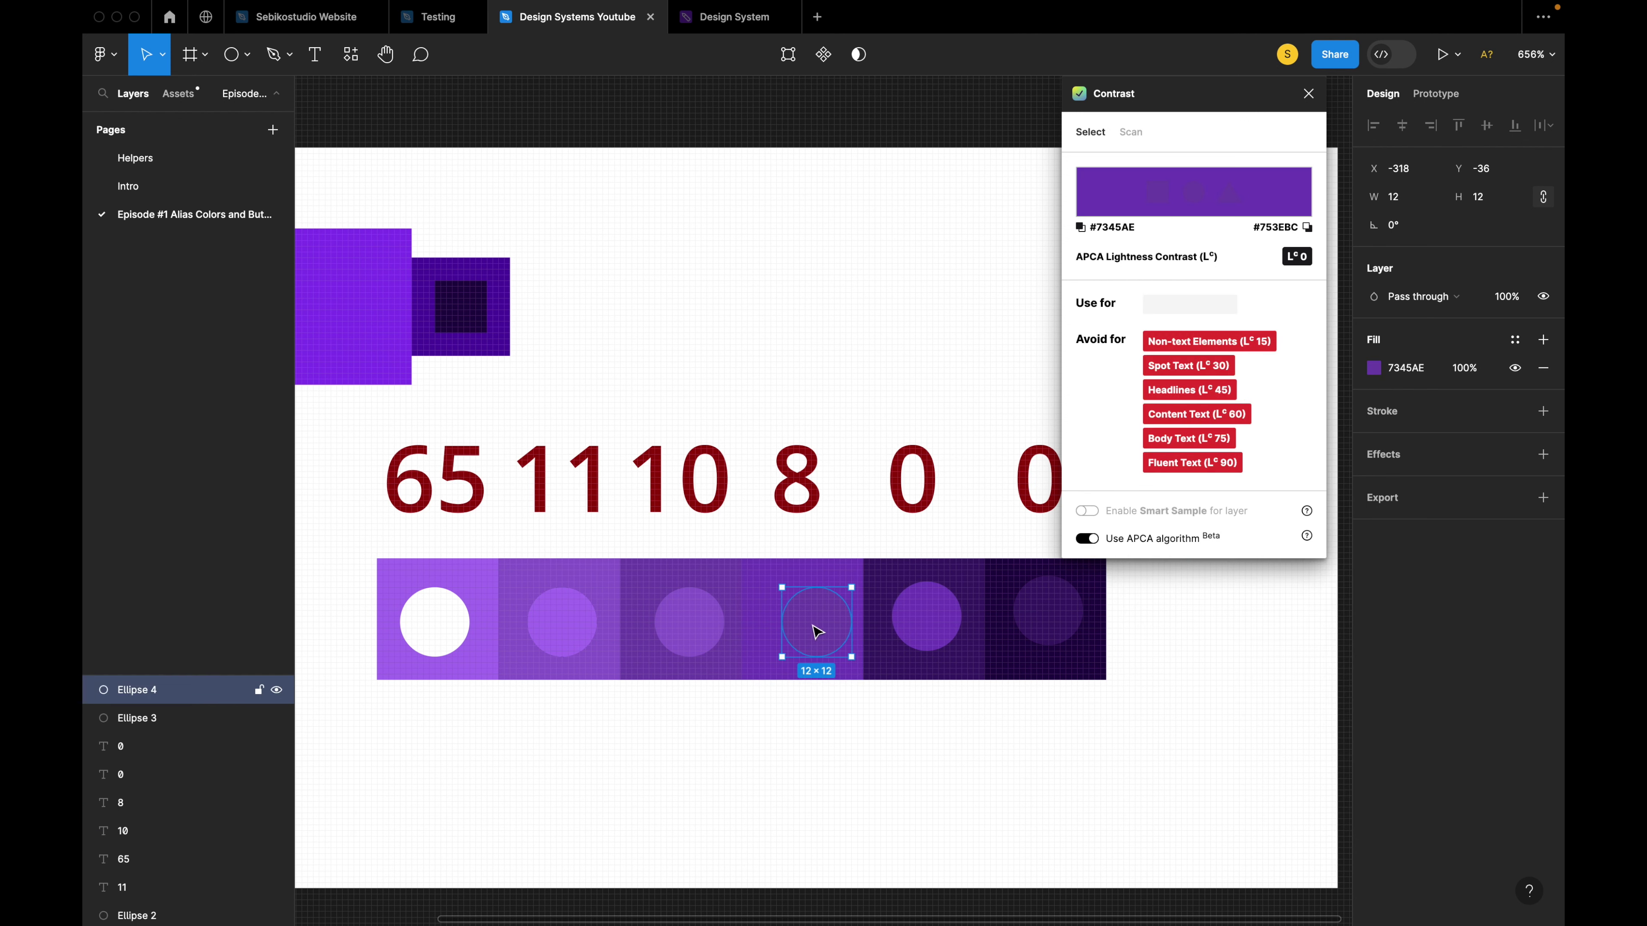
pyautogui.press('Escape')
pyautogui.click(1374, 368)
pyautogui.click(1283, 711)
pyautogui.write('60')
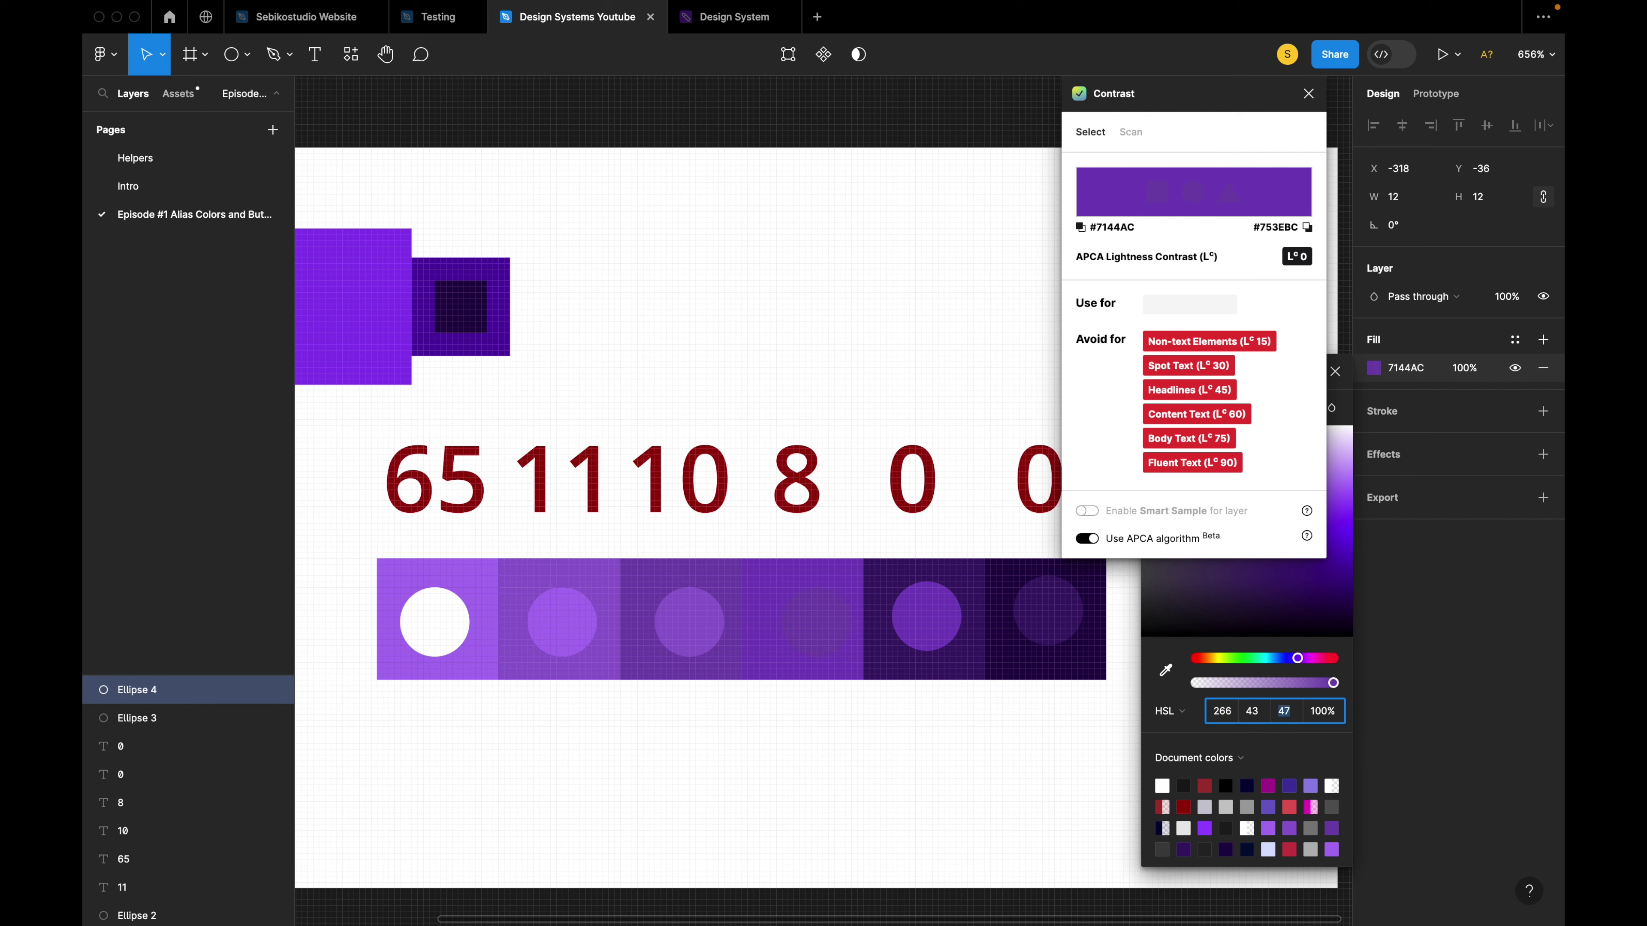
pyautogui.press('Return')
# Change the third square's fill to 753EBC.
pyautogui.click(703, 624)
pyautogui.click(735, 639)
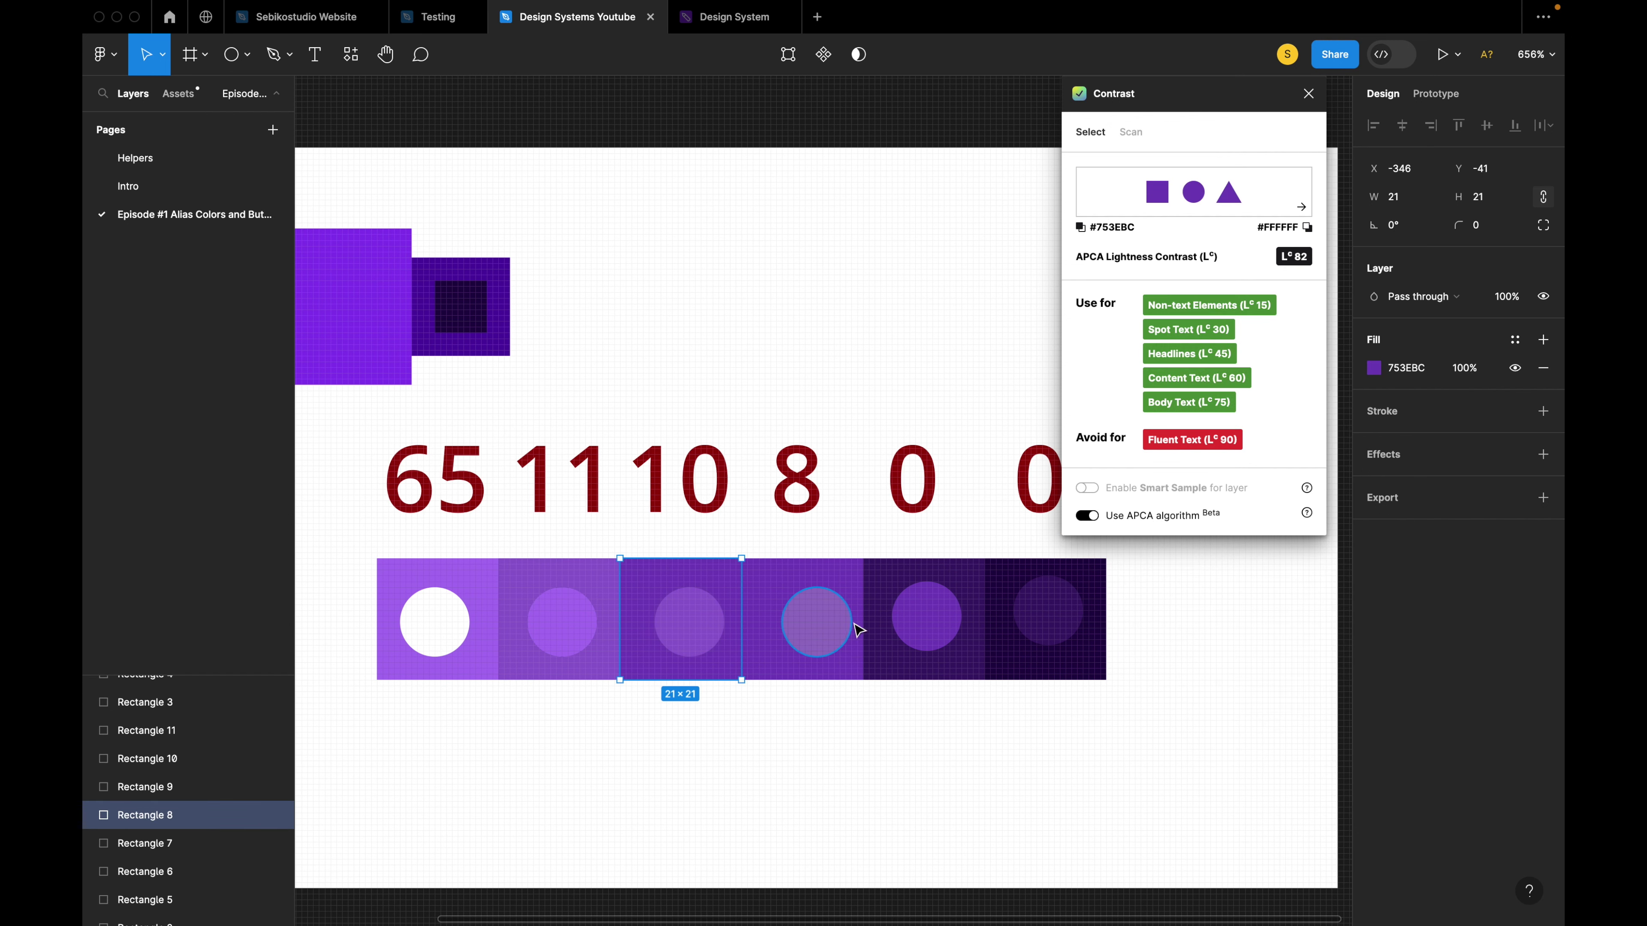
# Set the fill of the circle on the fourth square to saturation 52 and lightness 62, 986CD0.
pyautogui.click(815, 621)
pyautogui.click(1374, 368)
pyautogui.click(1252, 711)
pyautogui.write('33')
pyautogui.press('Return')
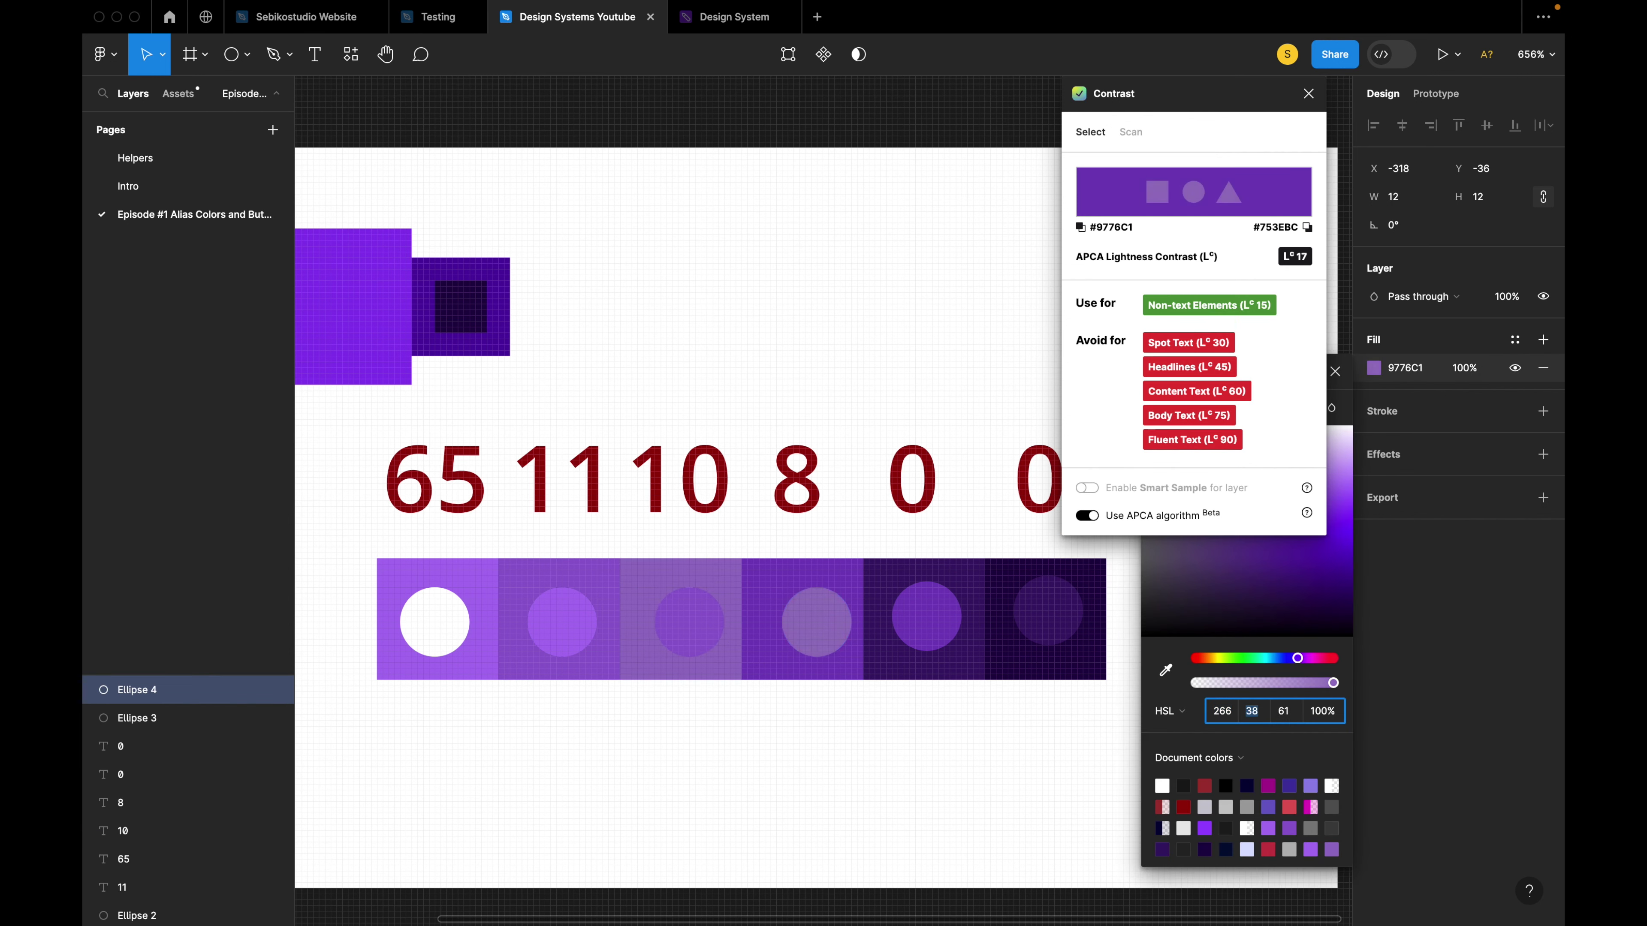
pyautogui.write('54')
pyautogui.press('Return')
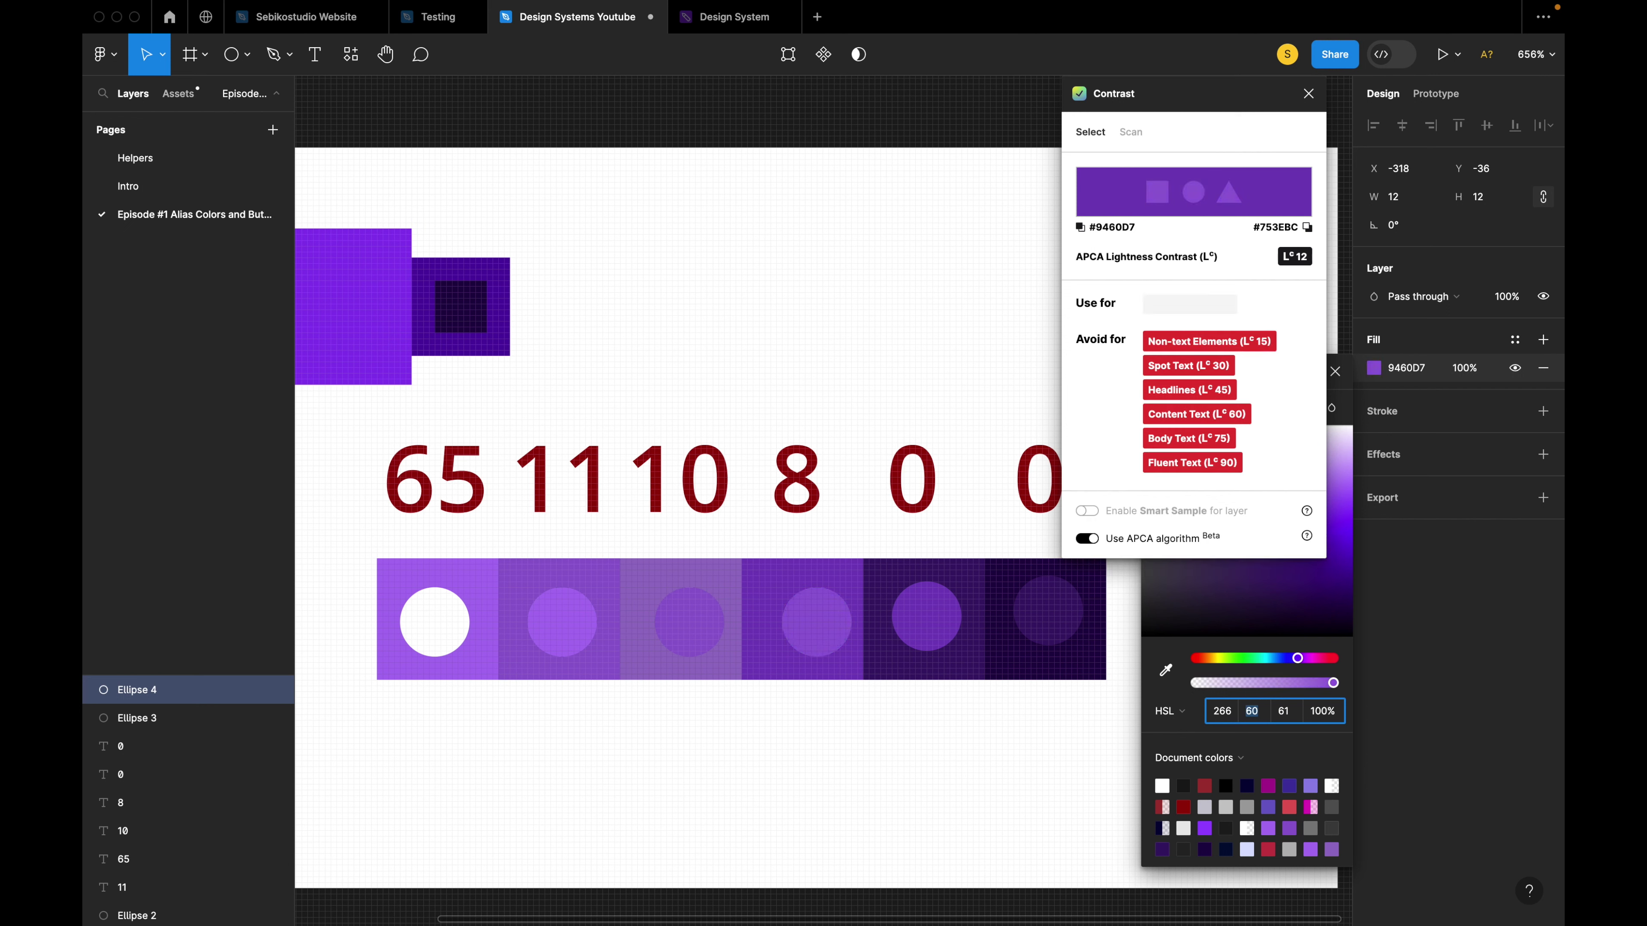
pyautogui.press('Down')
pyautogui.press('Down')
pyautogui.press('Tab')
pyautogui.press('Up')
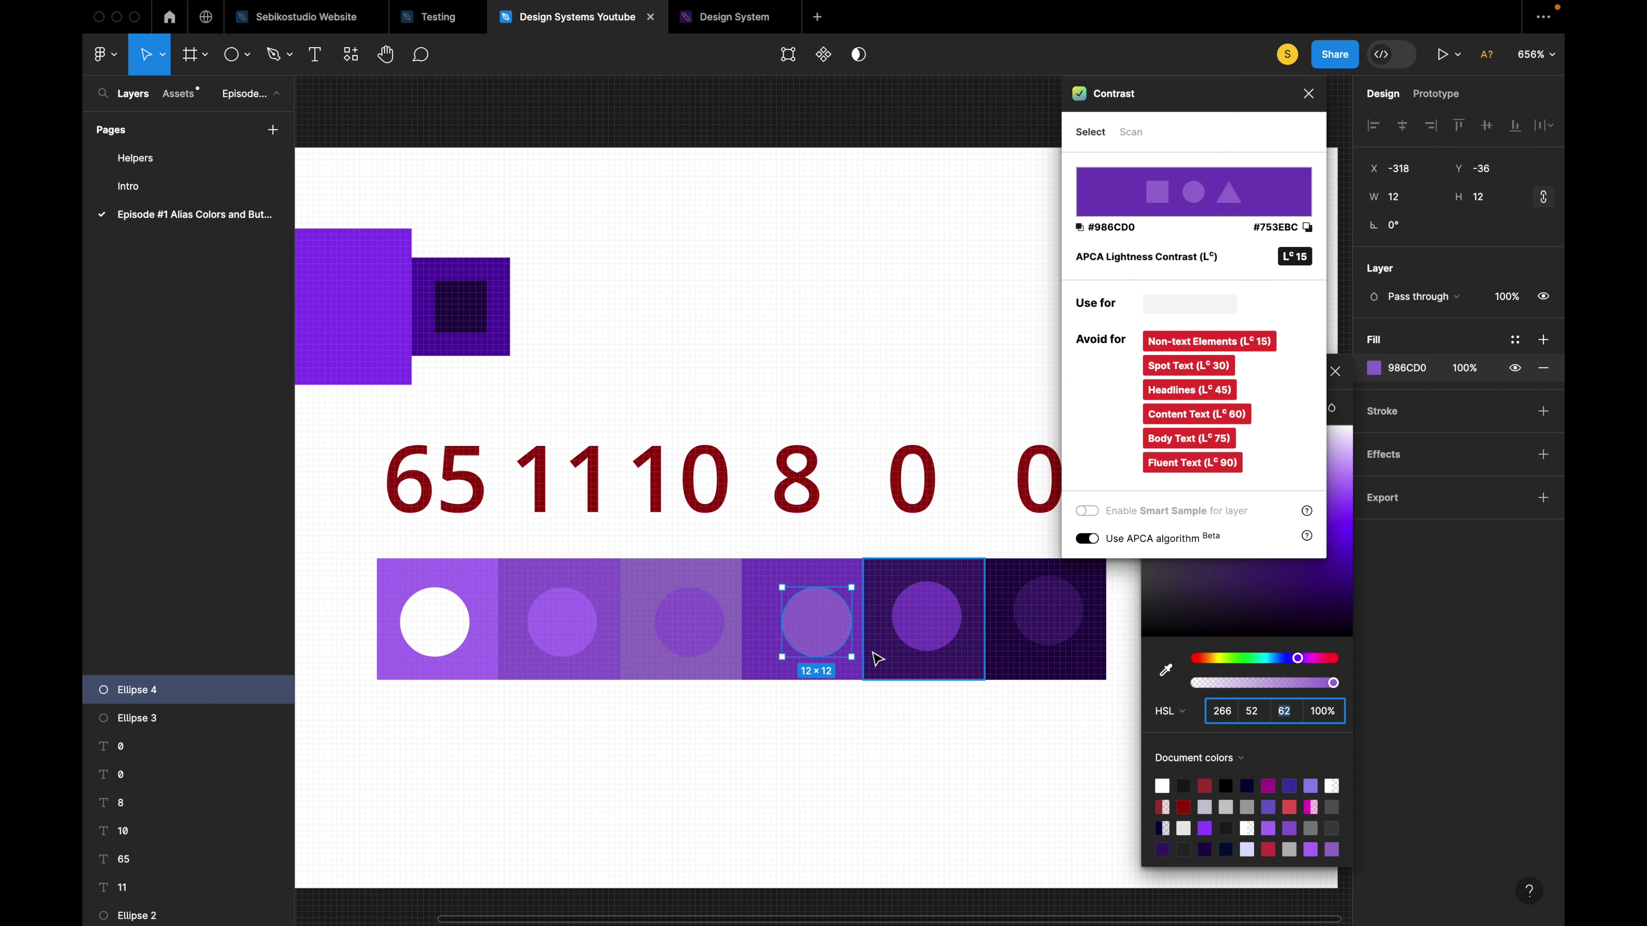
# Match the third square's fill to 986CD0 and lighten its circle to saturation 72 and lightness about 74.
pyautogui.click(700, 622)
pyautogui.click(697, 621)
pyautogui.click(1373, 368)
pyautogui.click(1283, 711)
pyautogui.write('72')
pyautogui.press('Return')
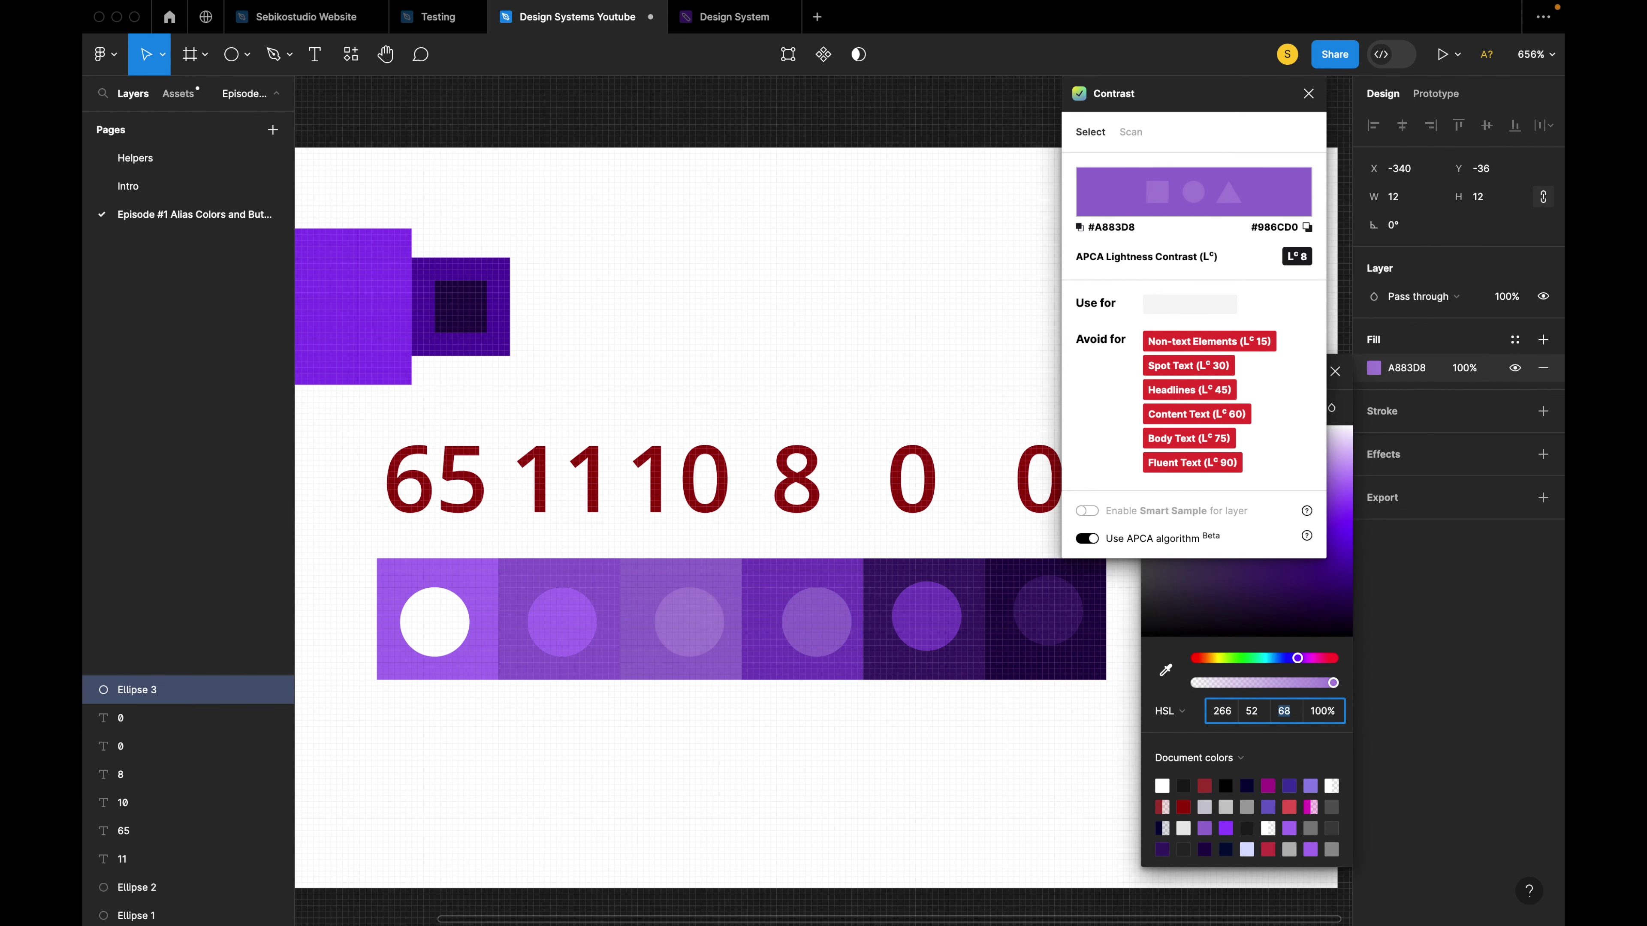
pyautogui.hotkey('shift', 'Tab')
pyautogui.hotkey('shift', 'Up')
pyautogui.hotkey('shift', 'Up')
pyautogui.press('Tab')
pyautogui.press('Up')
pyautogui.press('Up')
pyautogui.press('Up')
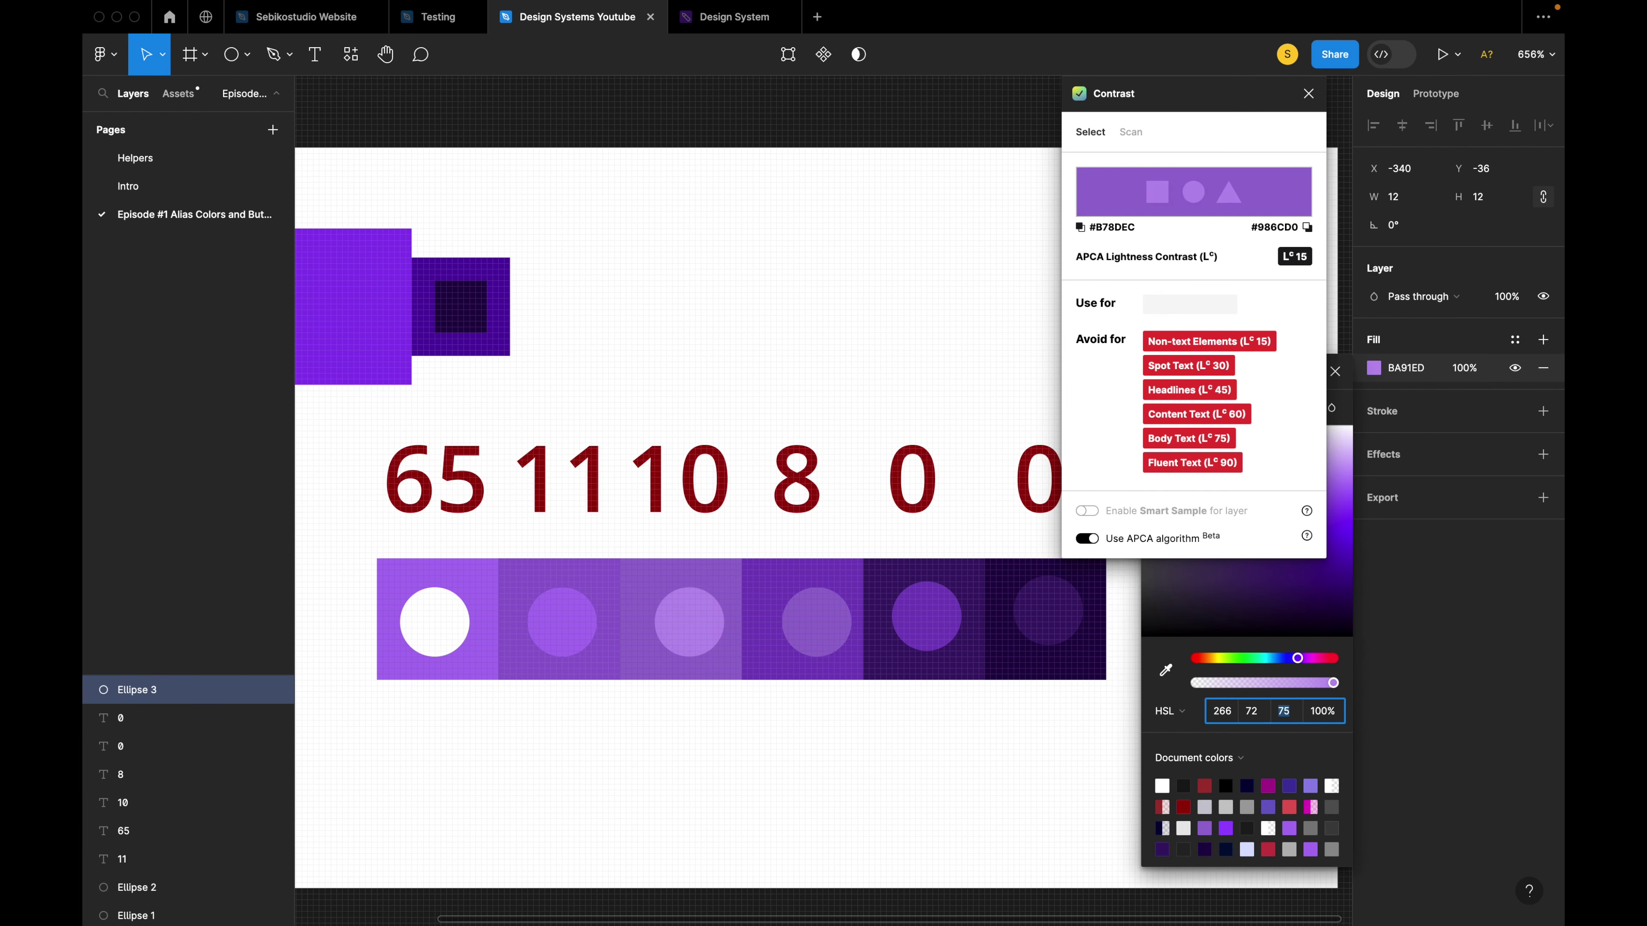
# Match the second square's fill to the third square's circle, B78DEC, and brighten the second square's circle to D1ADFF.
pyautogui.click(568, 642)
pyautogui.click(568, 641)
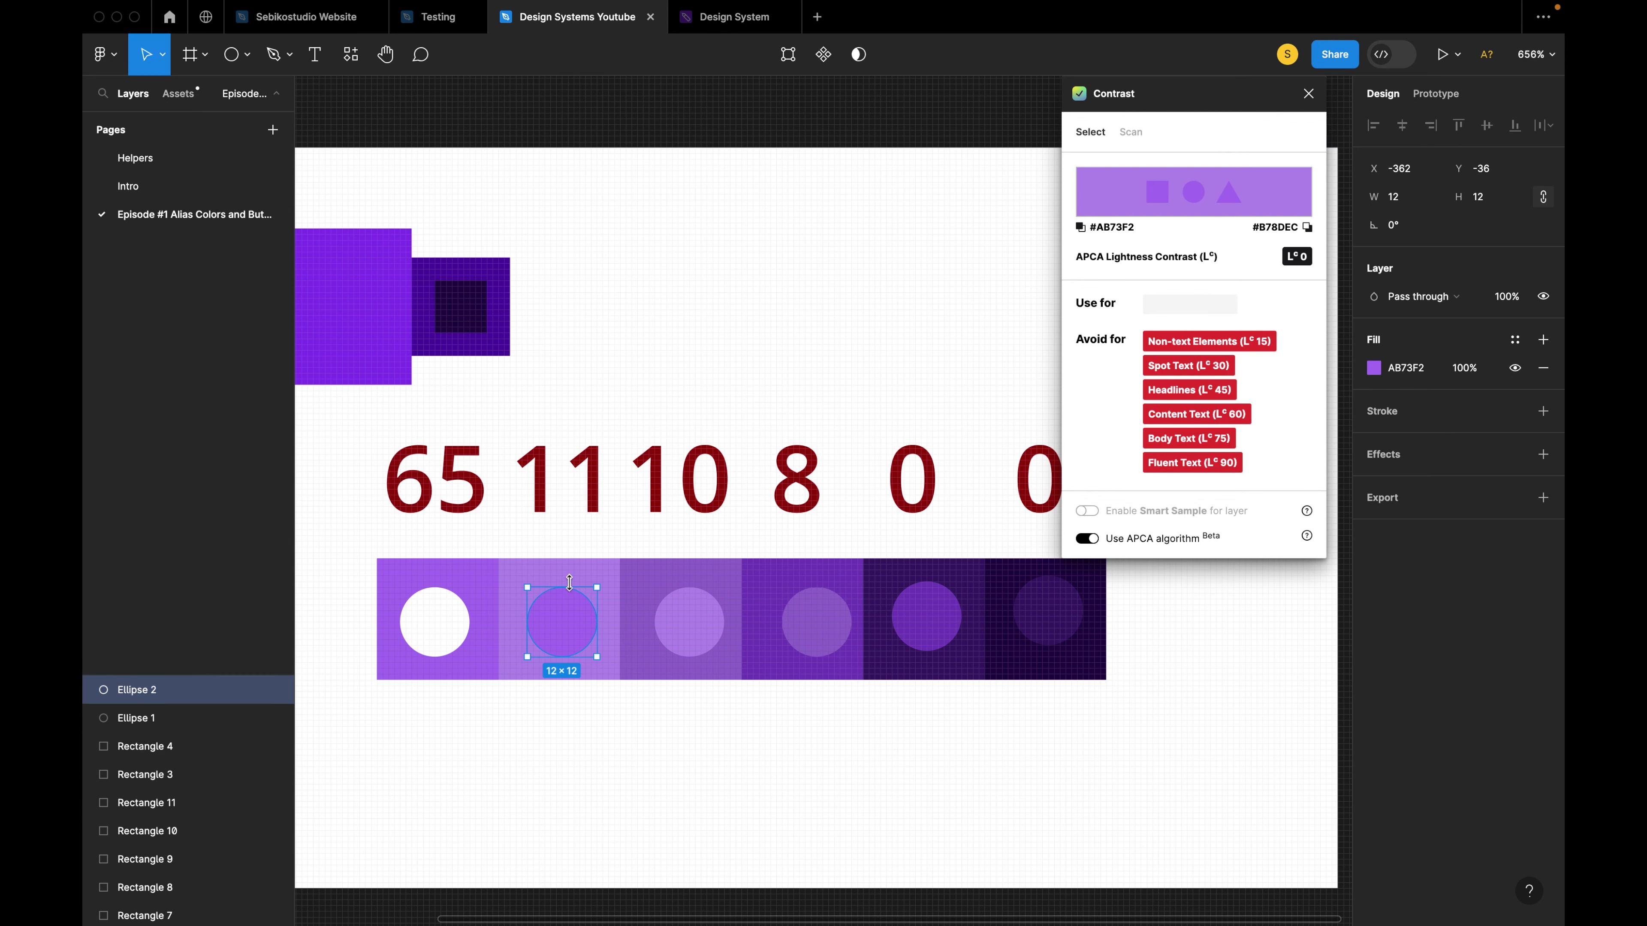
pyautogui.click(1373, 368)
pyautogui.press('Tab')
pyautogui.hotkey('shift', 'Up')
pyautogui.hotkey('shift', 'Up')
pyautogui.hotkey('shift', 'Up')
pyautogui.press('Tab')
pyautogui.press('Up')
pyautogui.press('Up')
pyautogui.press('Up')
pyautogui.press('Up')
pyautogui.press('Up')
pyautogui.press('Up')
pyautogui.press('Up')
pyautogui.press('Up')
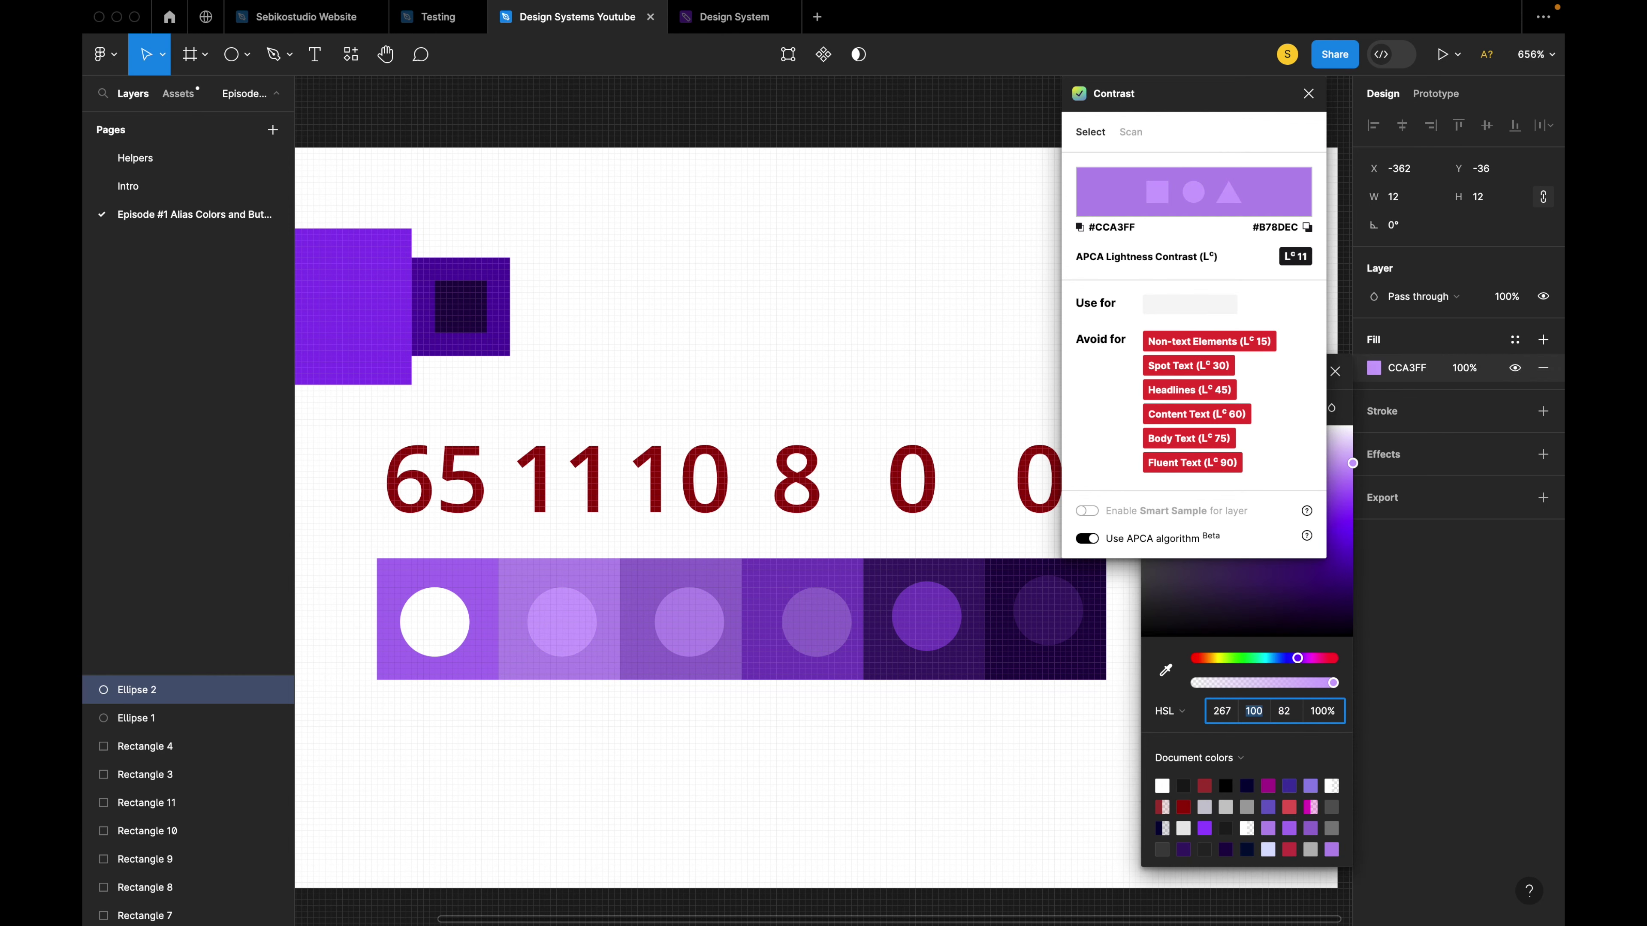
pyautogui.press('Up')
pyautogui.press('Up')
# Match the first square's fill to the circle on the second square, D1ADFF, and check the white circle's contrast.
pyautogui.click(478, 656)
pyautogui.press('i')
pyautogui.click(567, 610)
pyautogui.click(452, 620)
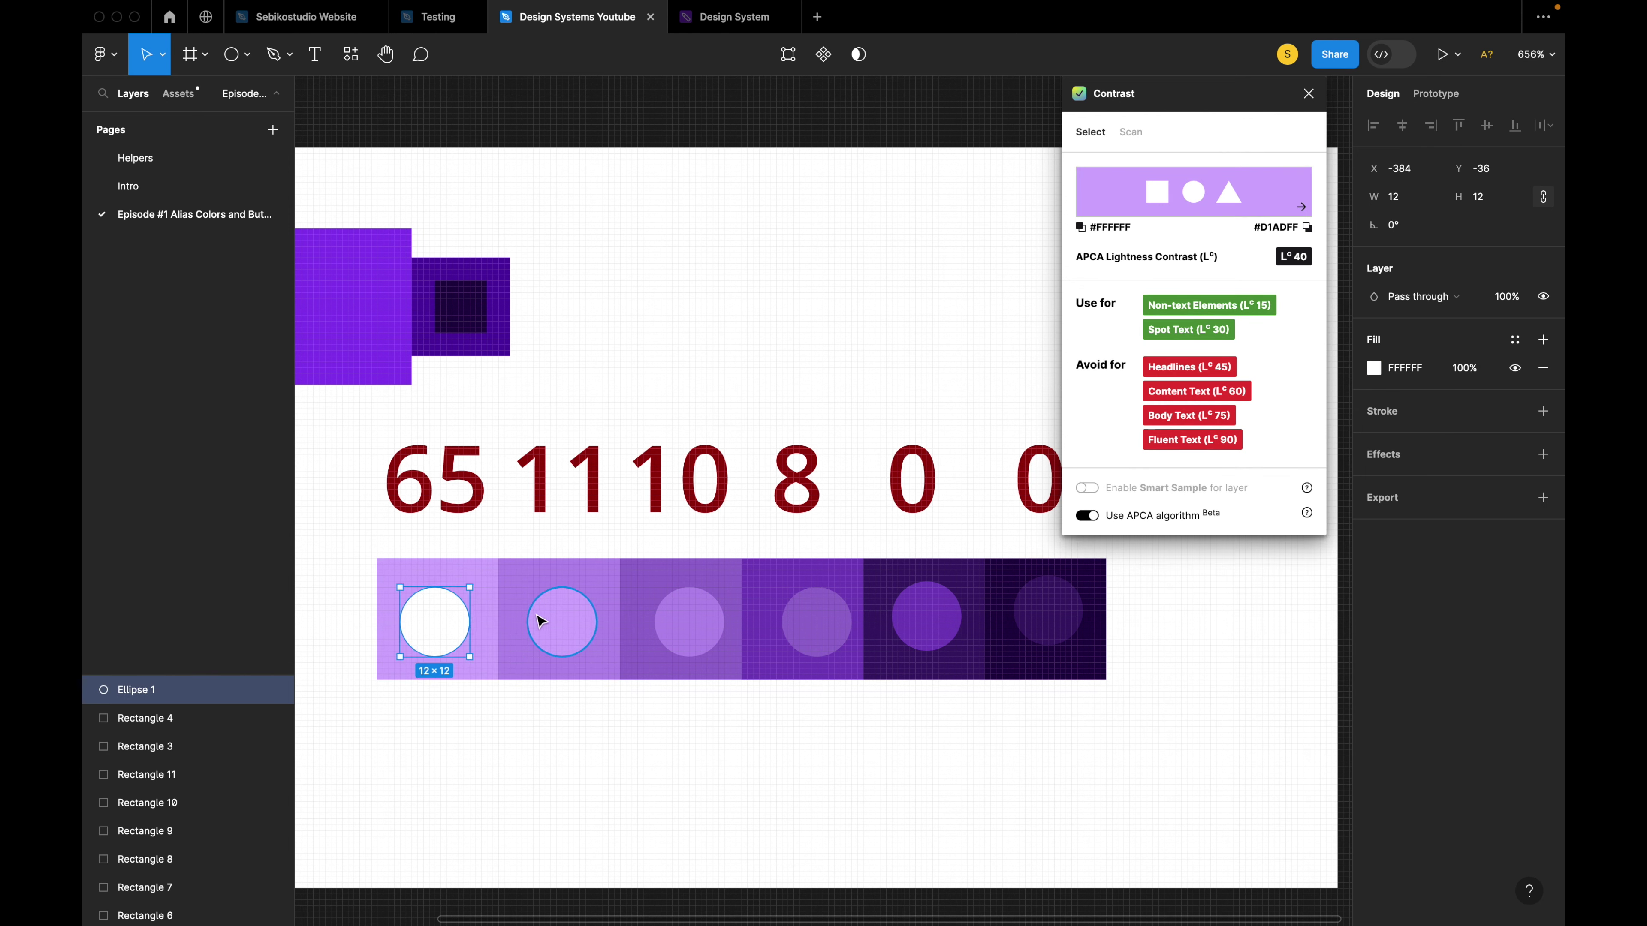
# Generate a four-color gradient palette in Coolors from D1ADFF to 753EBC.
pyautogui.click(563, 628)
pyautogui.click(856, 607)
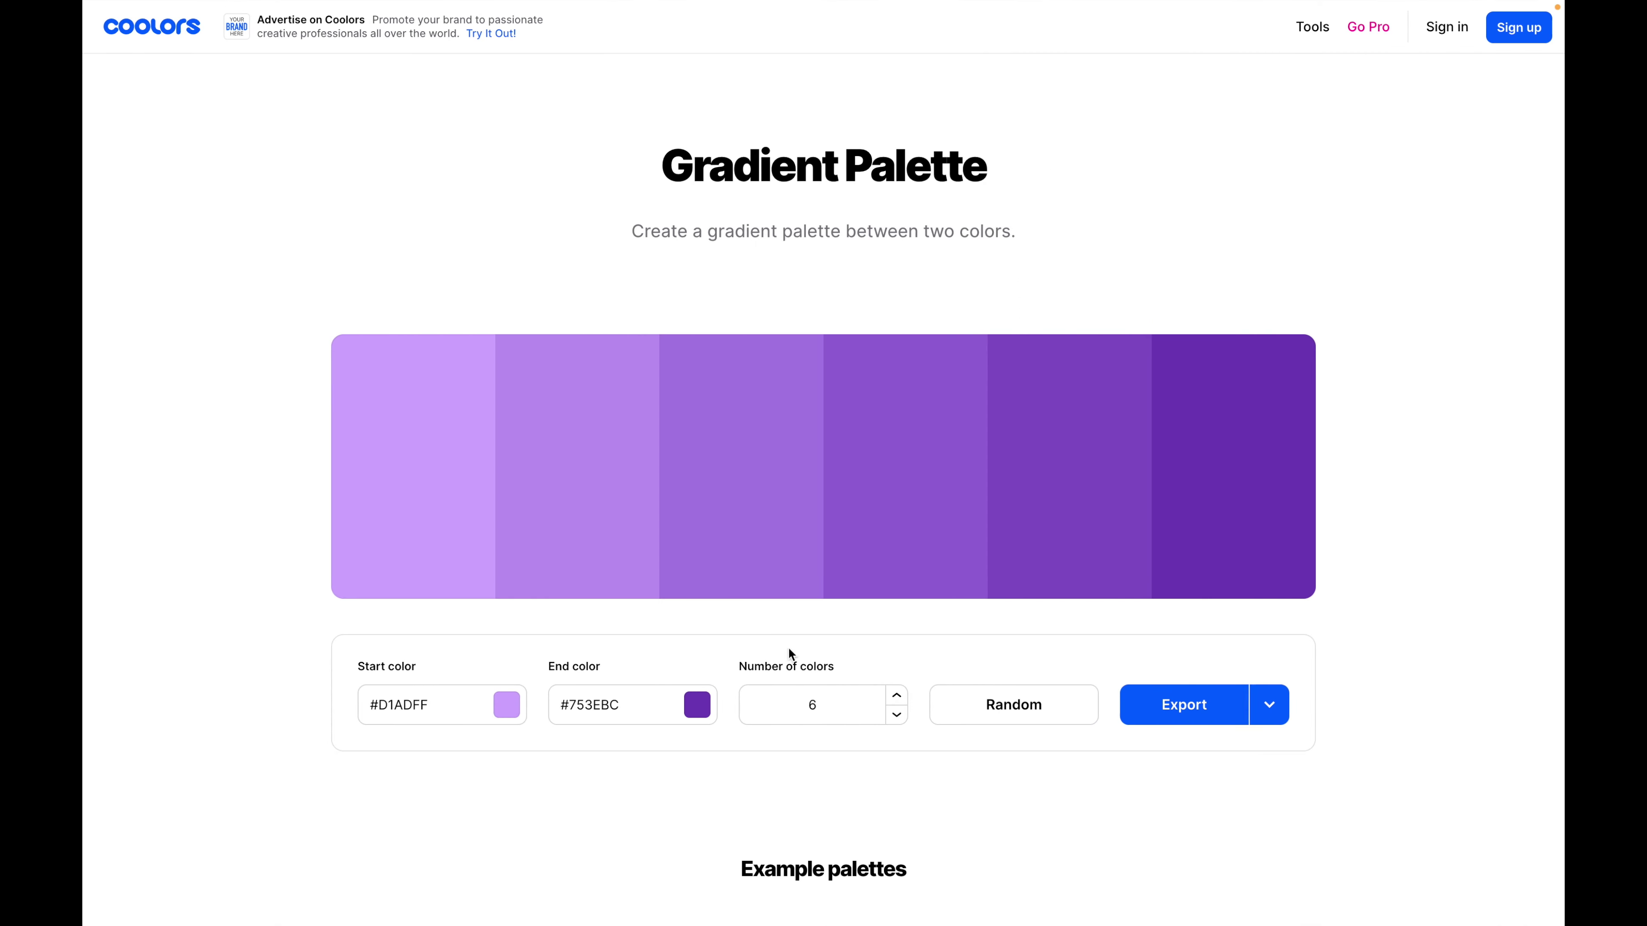
pyautogui.click(897, 714)
pyautogui.click(897, 714)
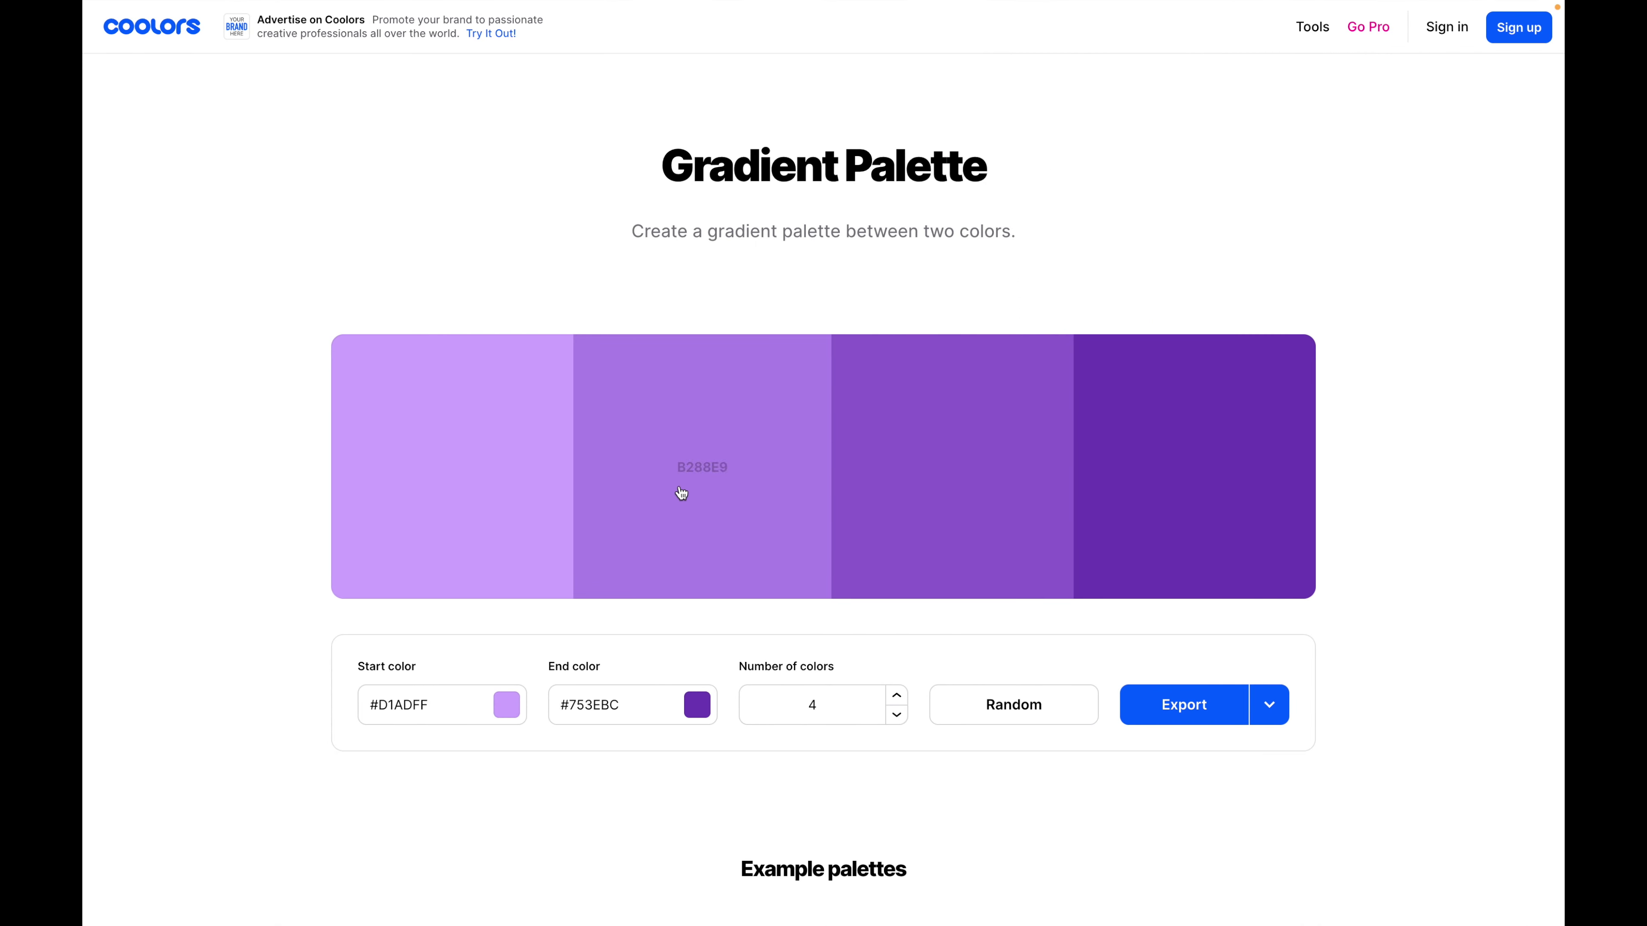
# Copy the gradient's second color, B288E9, and apply it as the second square's fill in Figma.
pyautogui.click(457, 480)
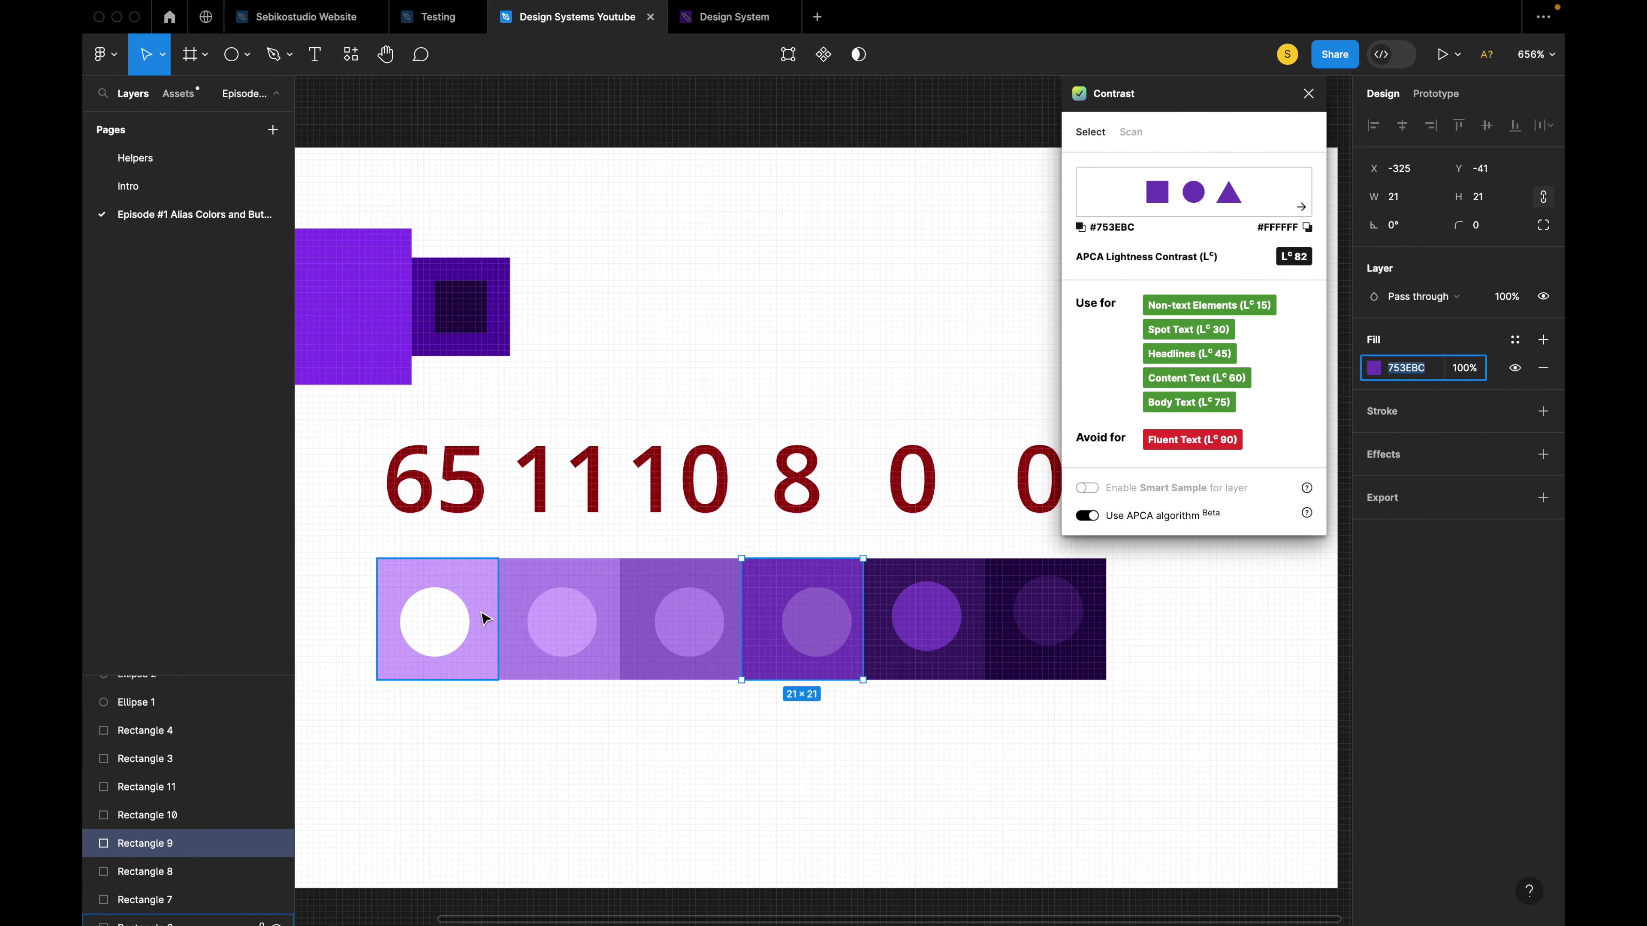
pyautogui.click(570, 587)
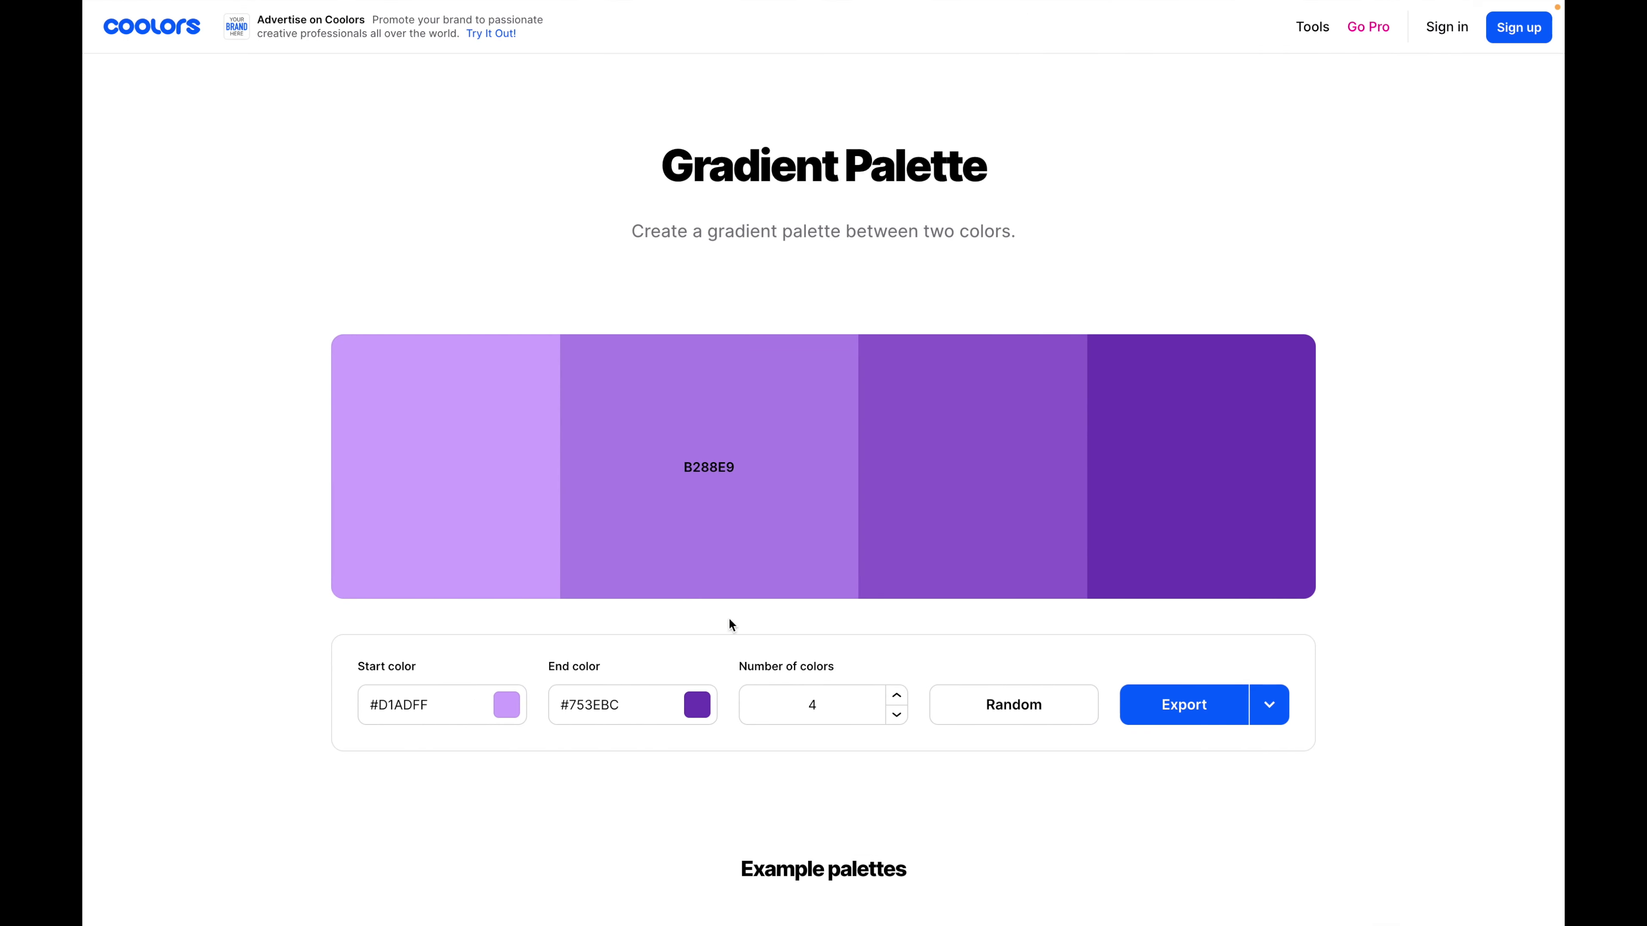
pyautogui.click(715, 475)
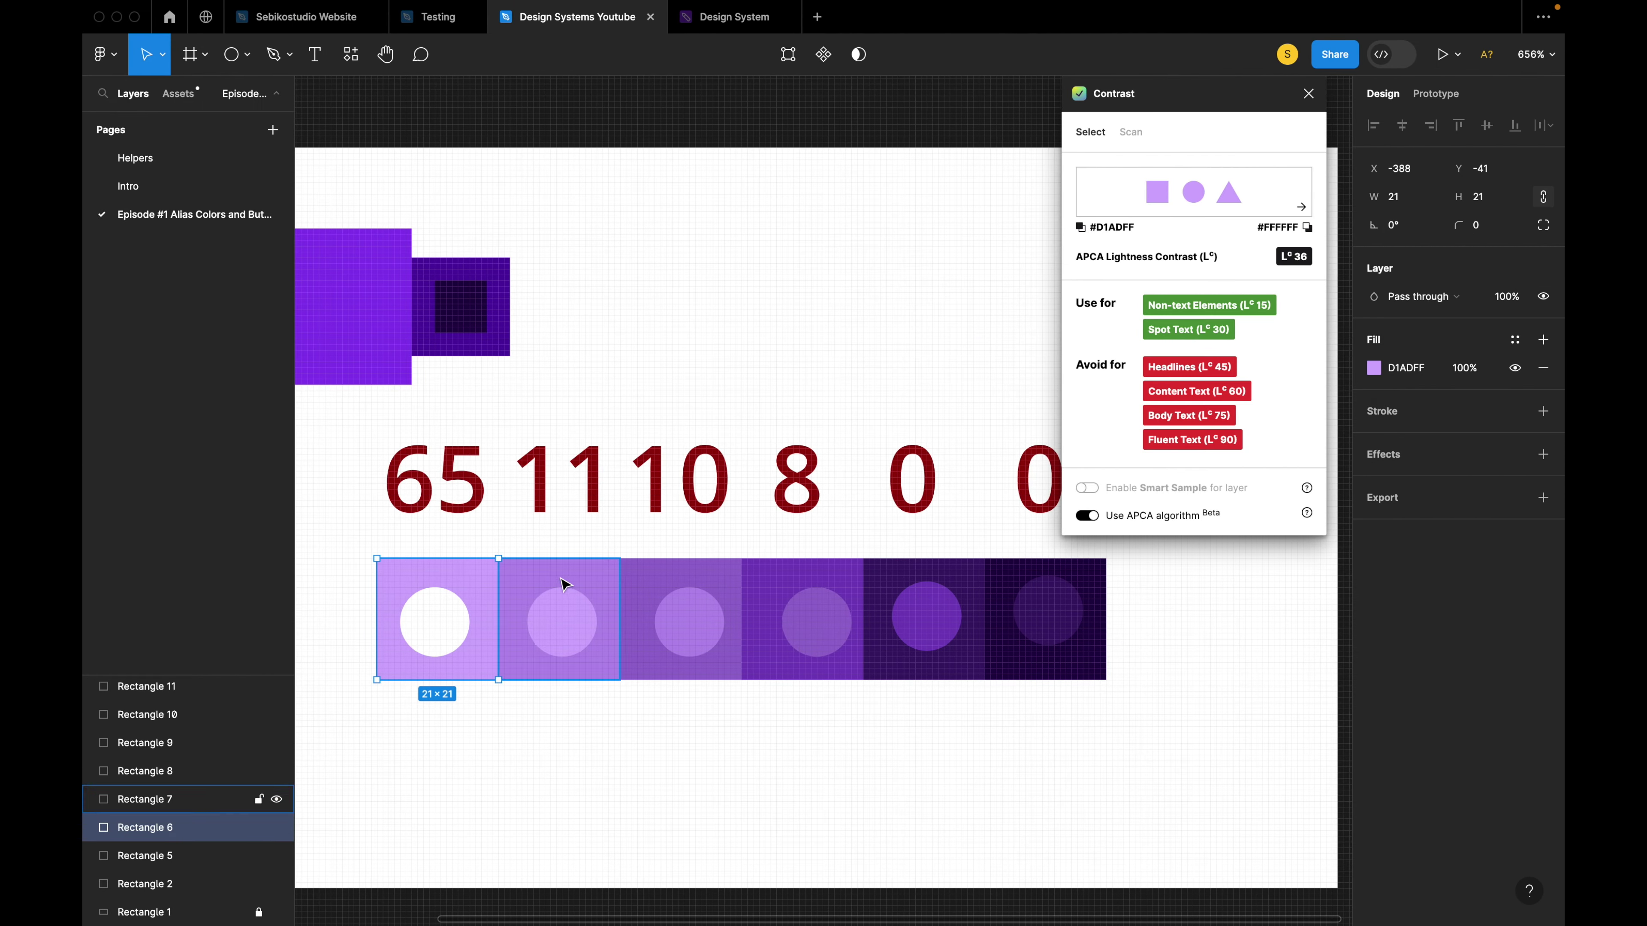
pyautogui.click(563, 579)
pyautogui.click(1406, 368)
pyautogui.press('super+v')
pyautogui.press('Return')
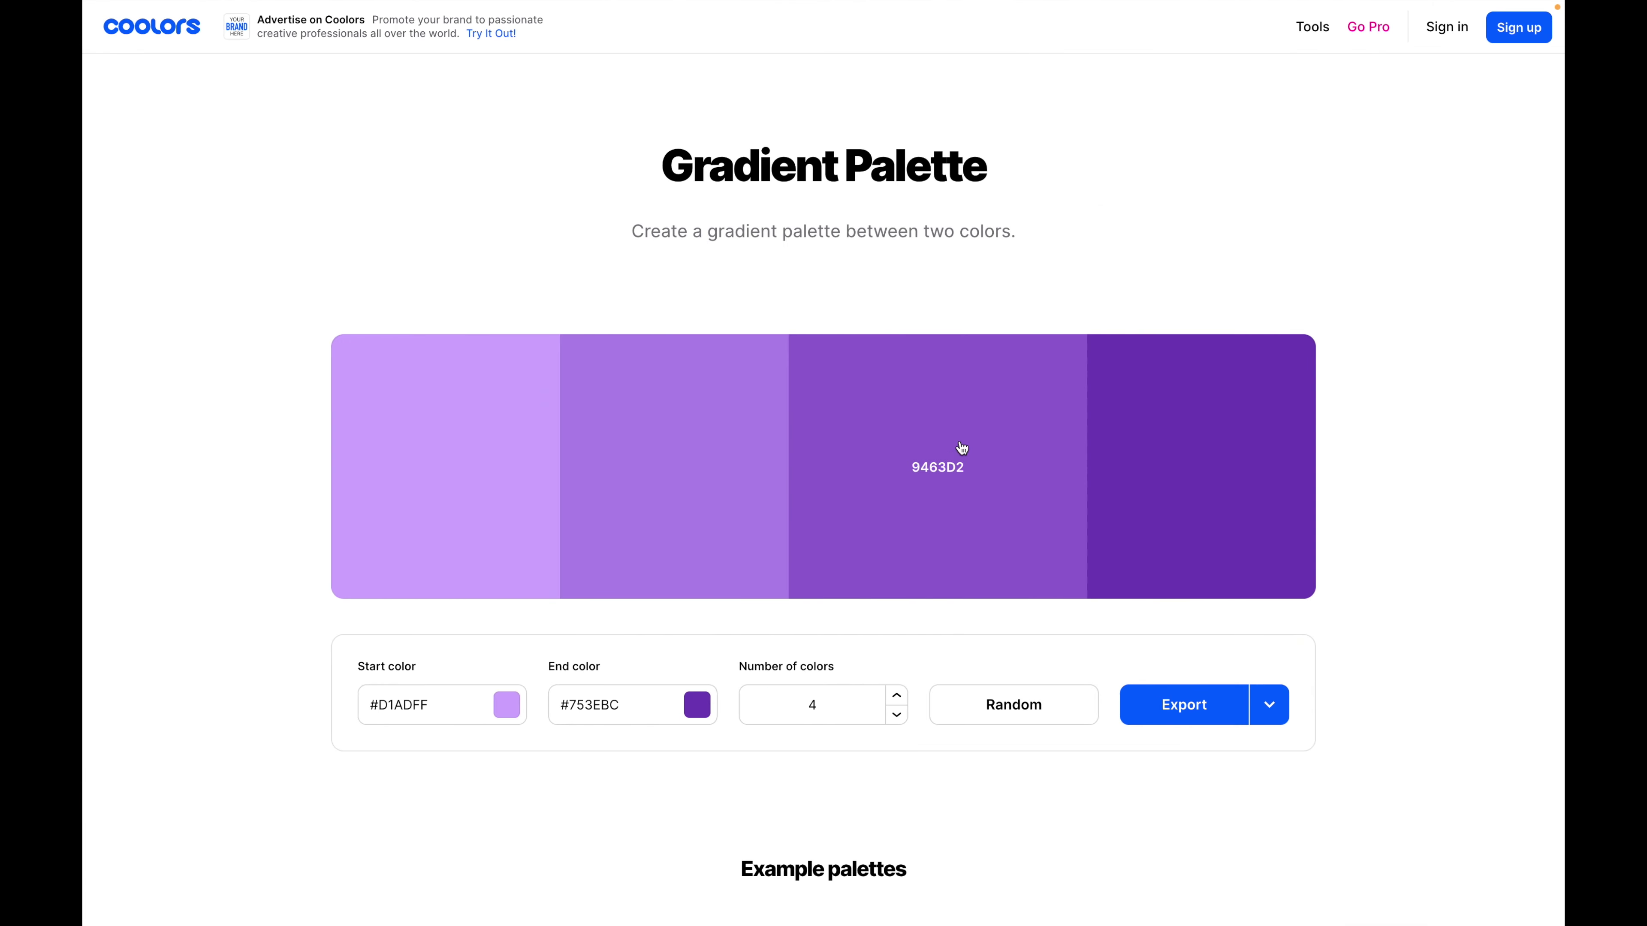
# Copy the gradient's third color, 9463D2, from Coolors and apply it as the third square's fill in Figma.
pyautogui.click(962, 445)
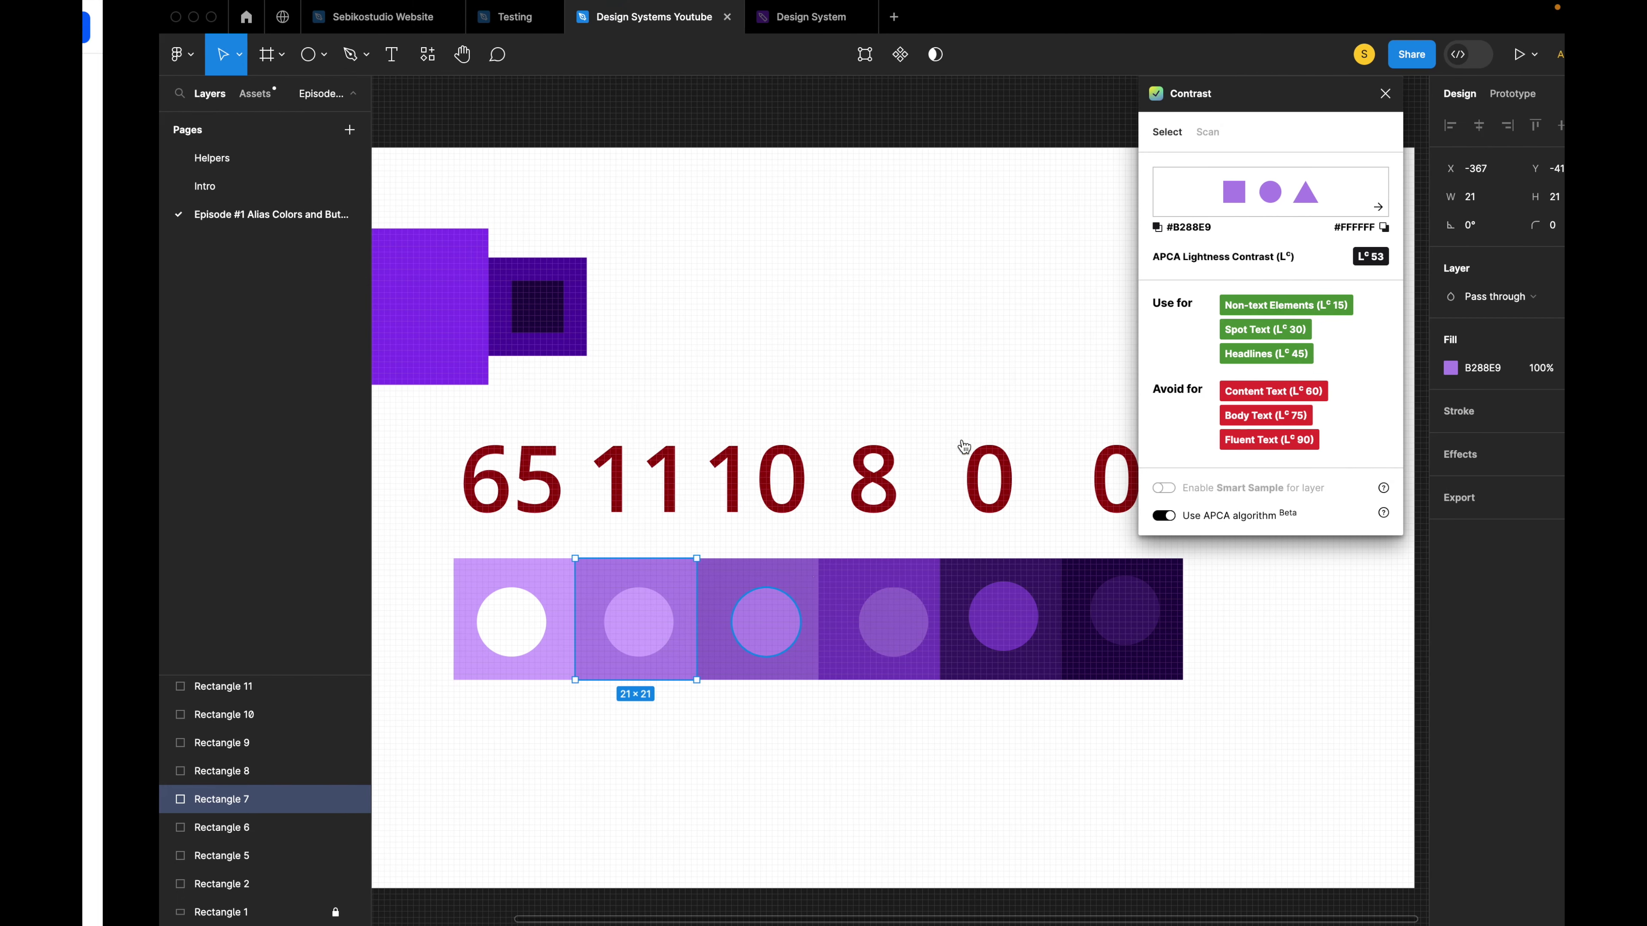
pyautogui.click(771, 583)
pyautogui.click(1504, 368)
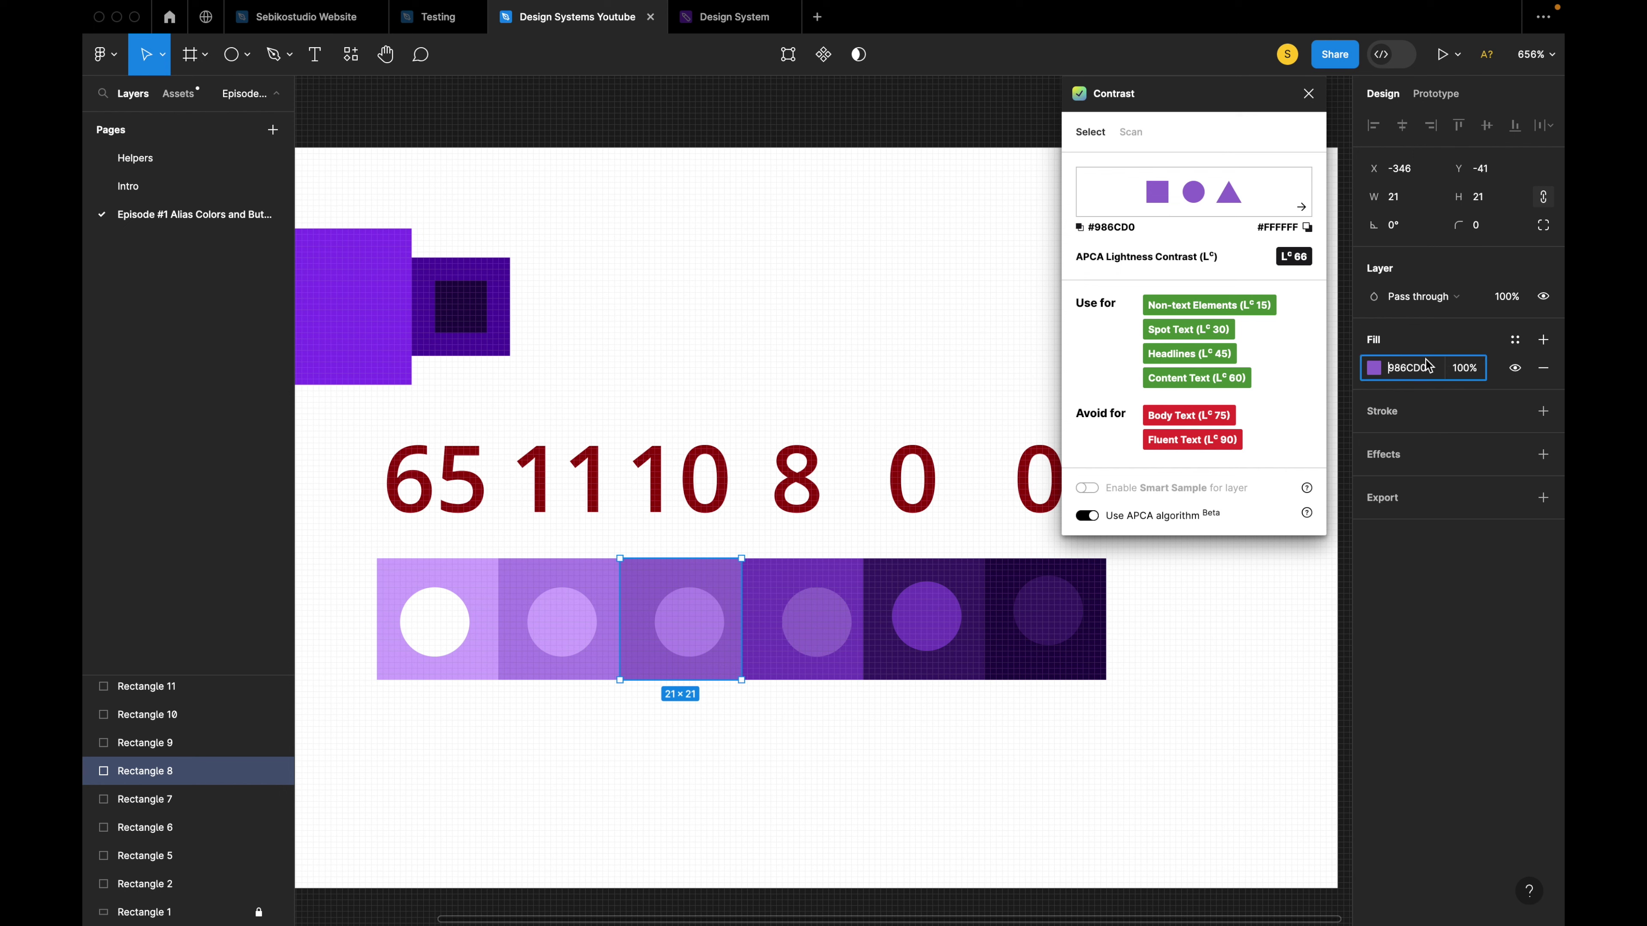
pyautogui.press('Return')
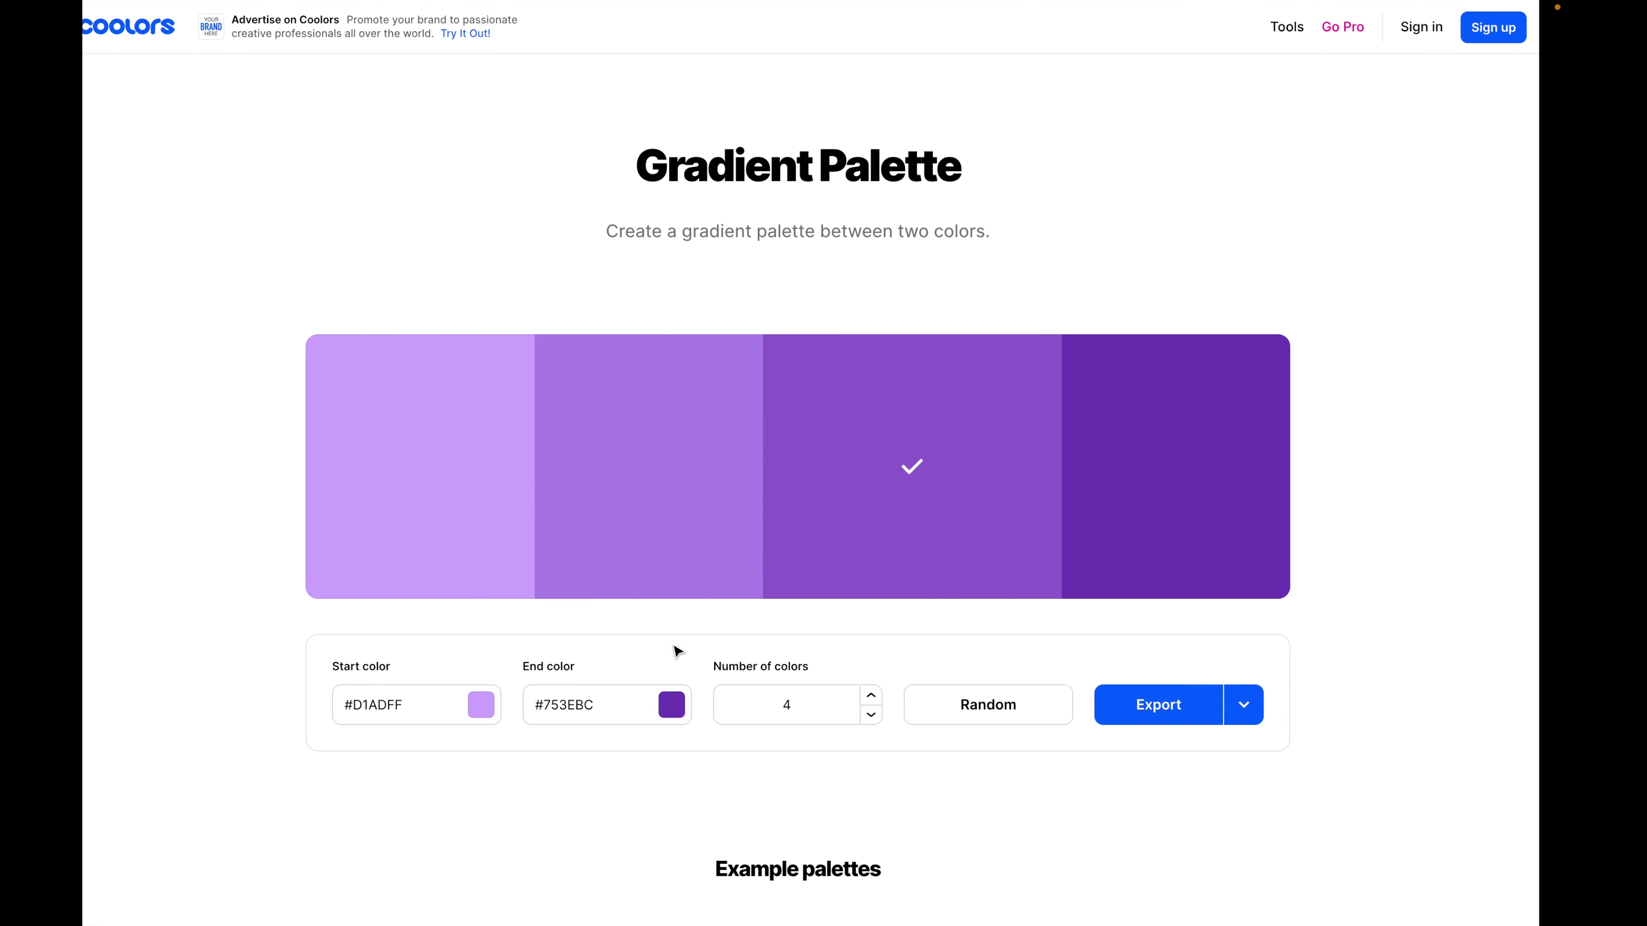
pyautogui.hotkey('ctrl', 'Right')
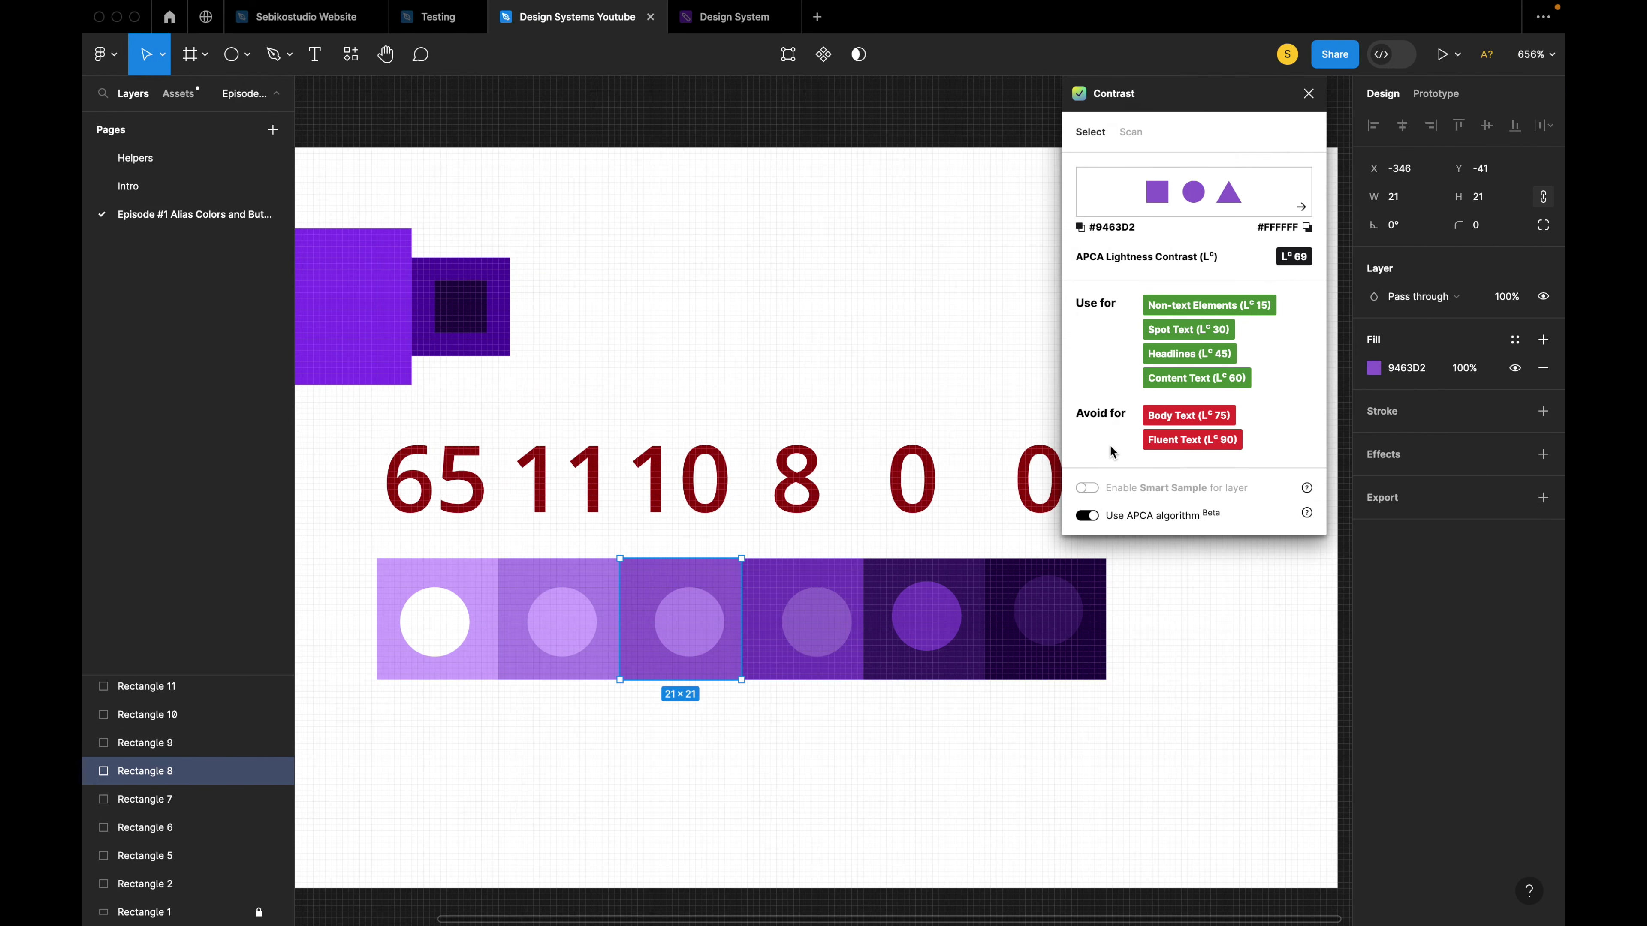
# Generate a three-color gradient in Coolors from 1F0047 to 753EBC and apply its middle color, 4A1F82, to the fifth square in Figma.
pyautogui.click(807, 578)
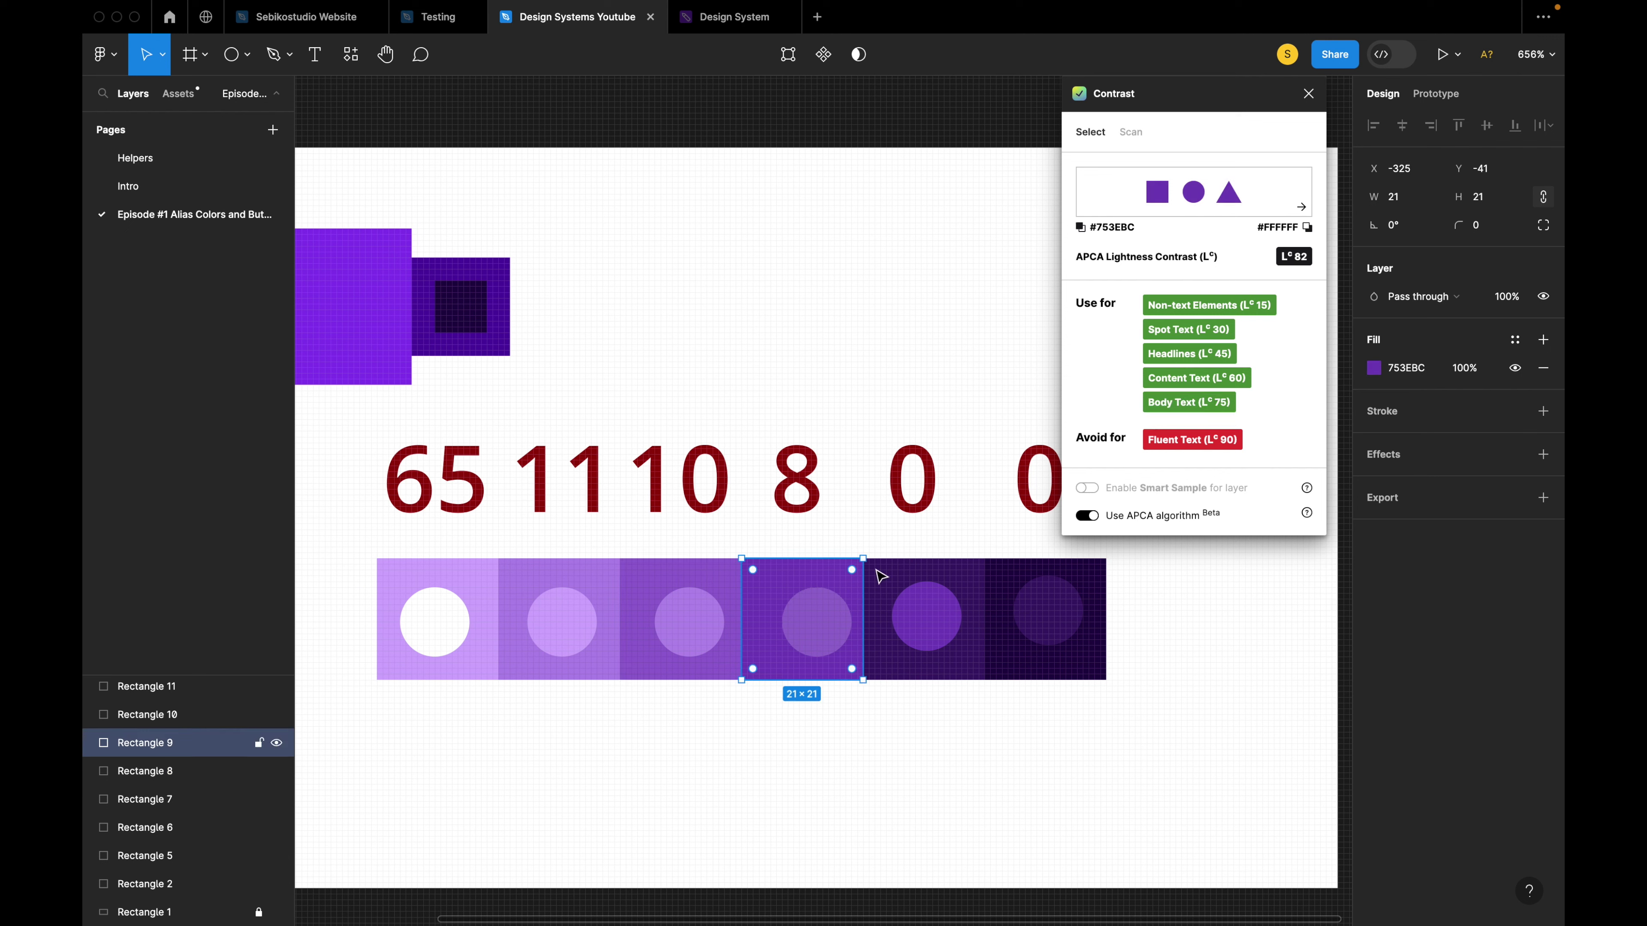
pyautogui.click(1119, 665)
pyautogui.press('super+v')
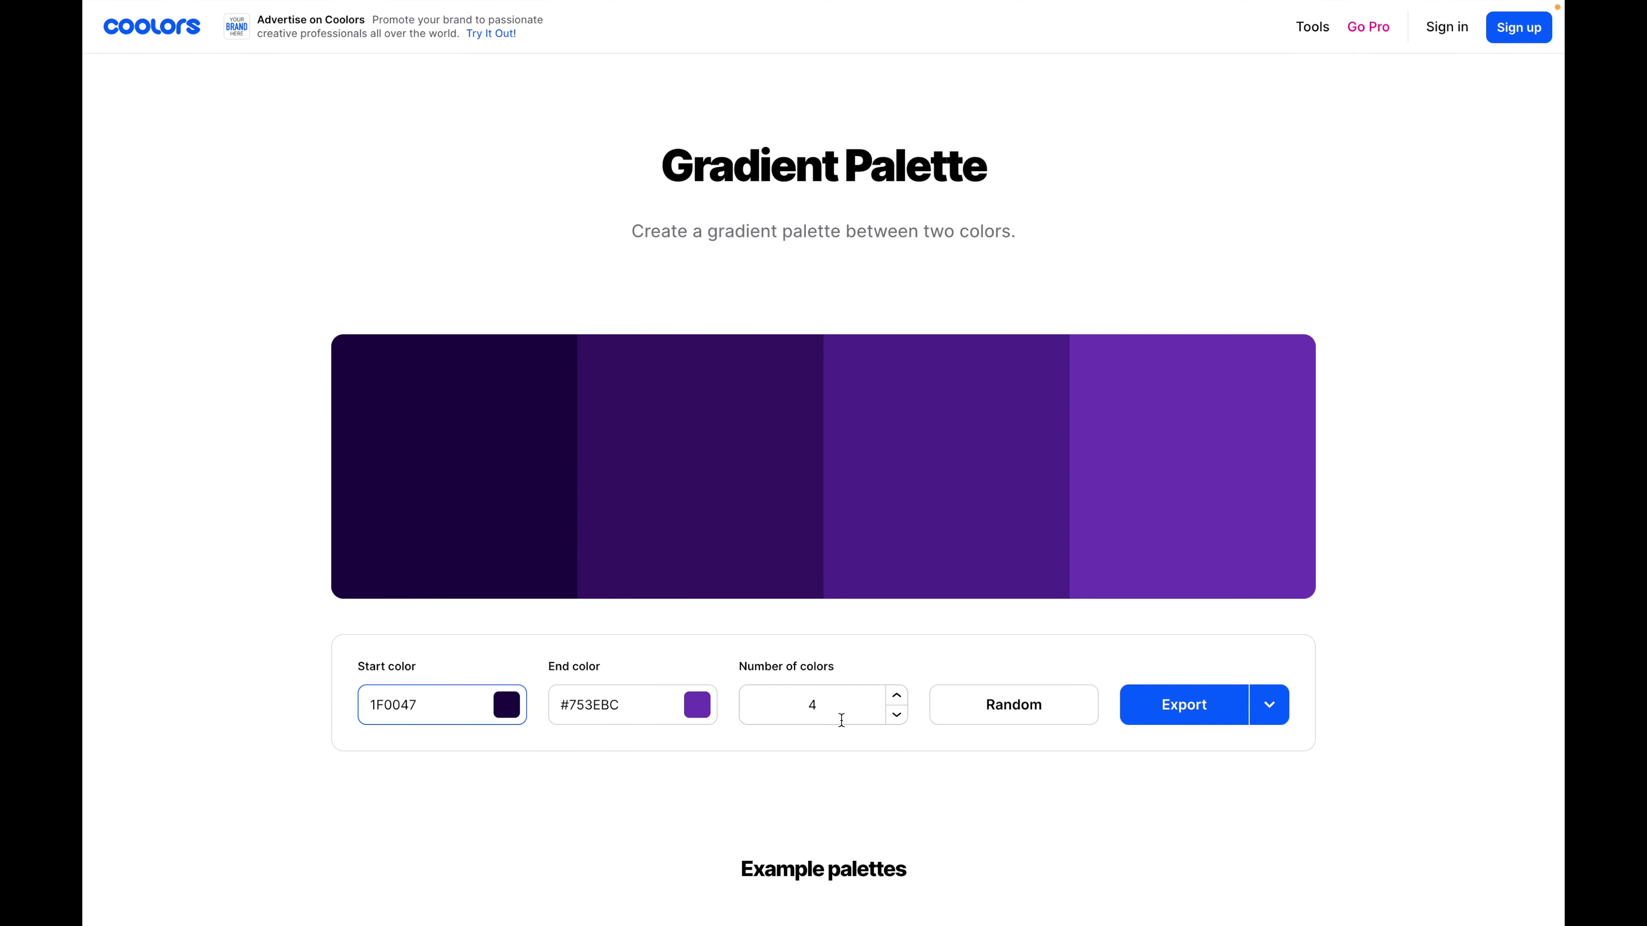
pyautogui.click(897, 715)
pyautogui.click(789, 477)
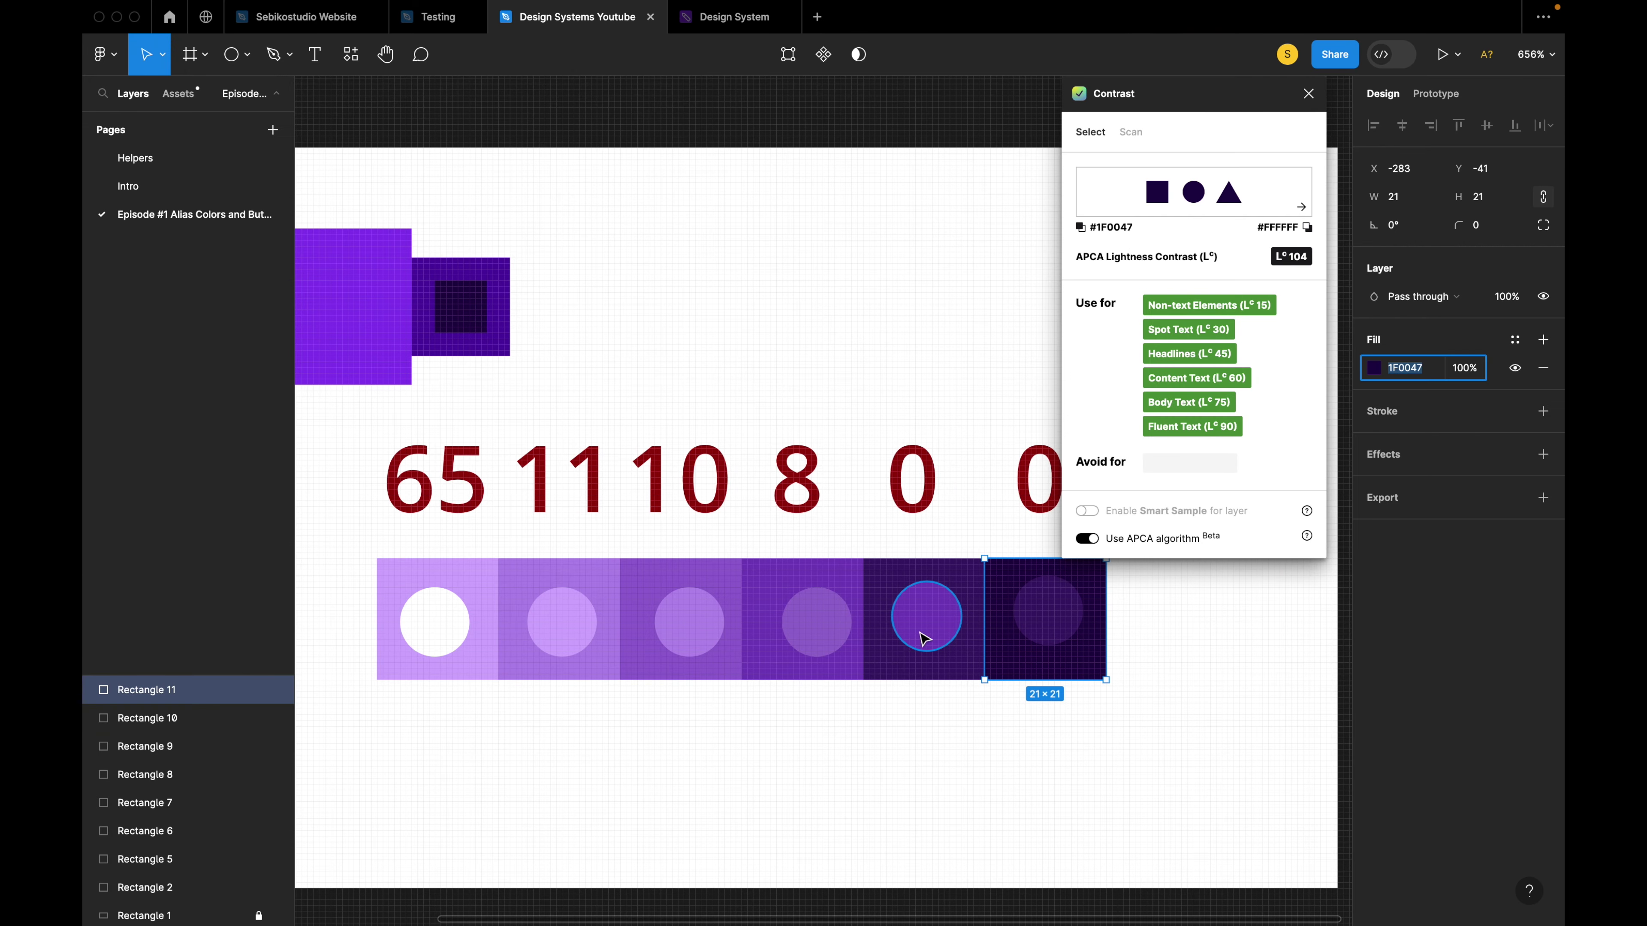
pyautogui.click(921, 636)
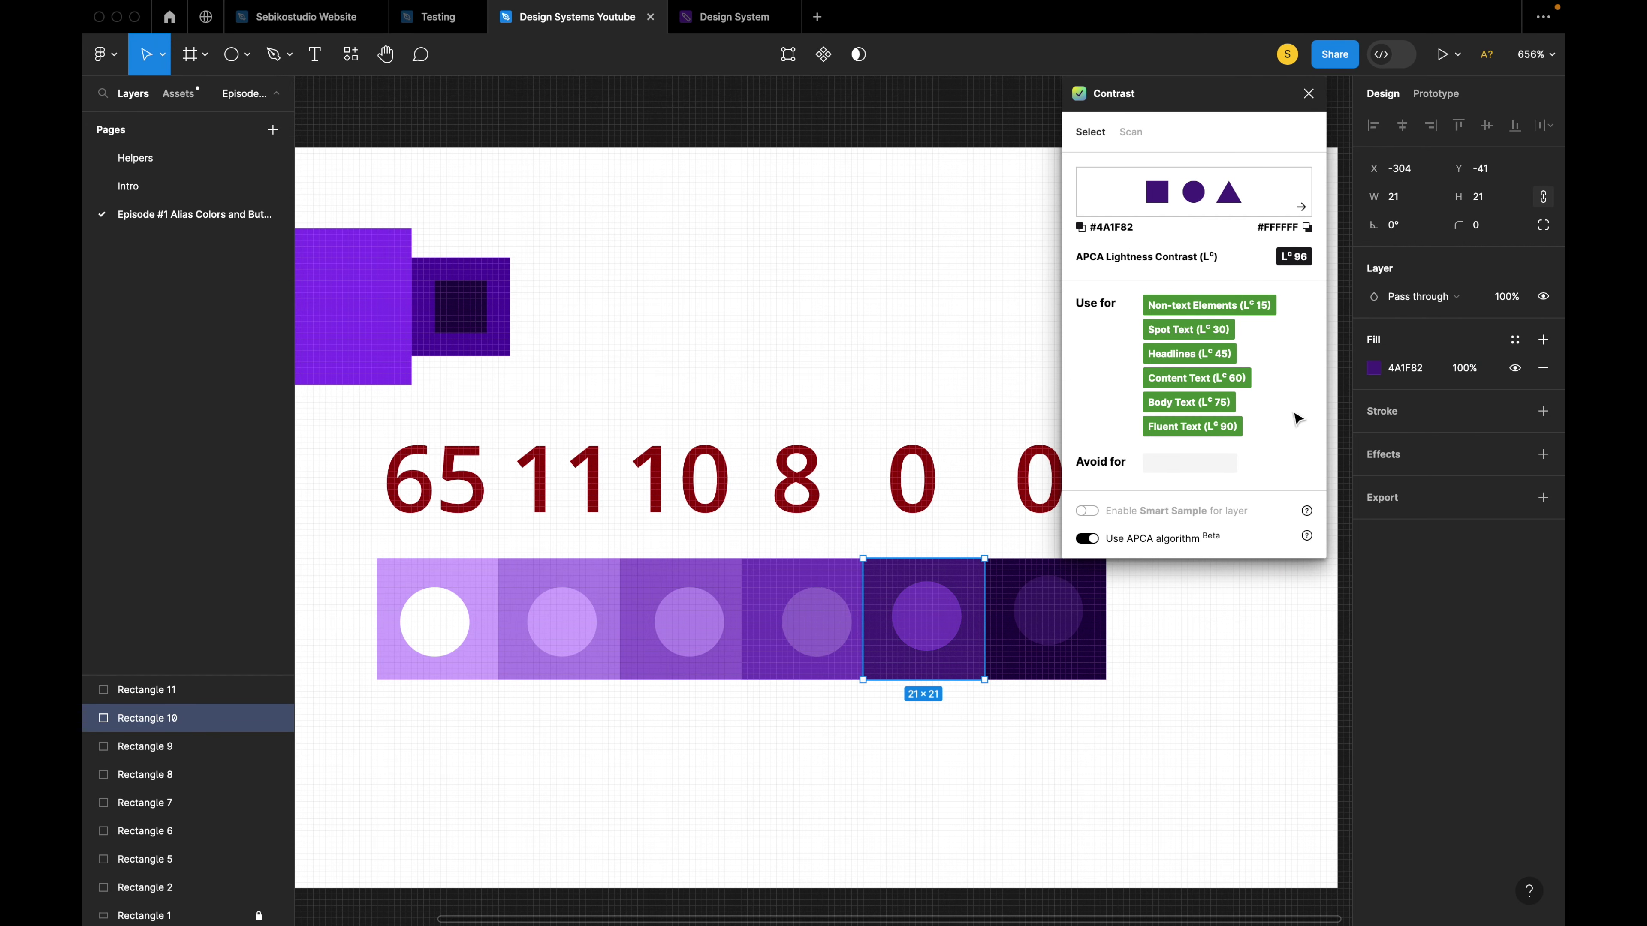
pyautogui.press('Escape')
# Match the sixth square's circle to the fifth square's fill and change the fifth square's contrast label to 12.
pyautogui.click(1059, 626)
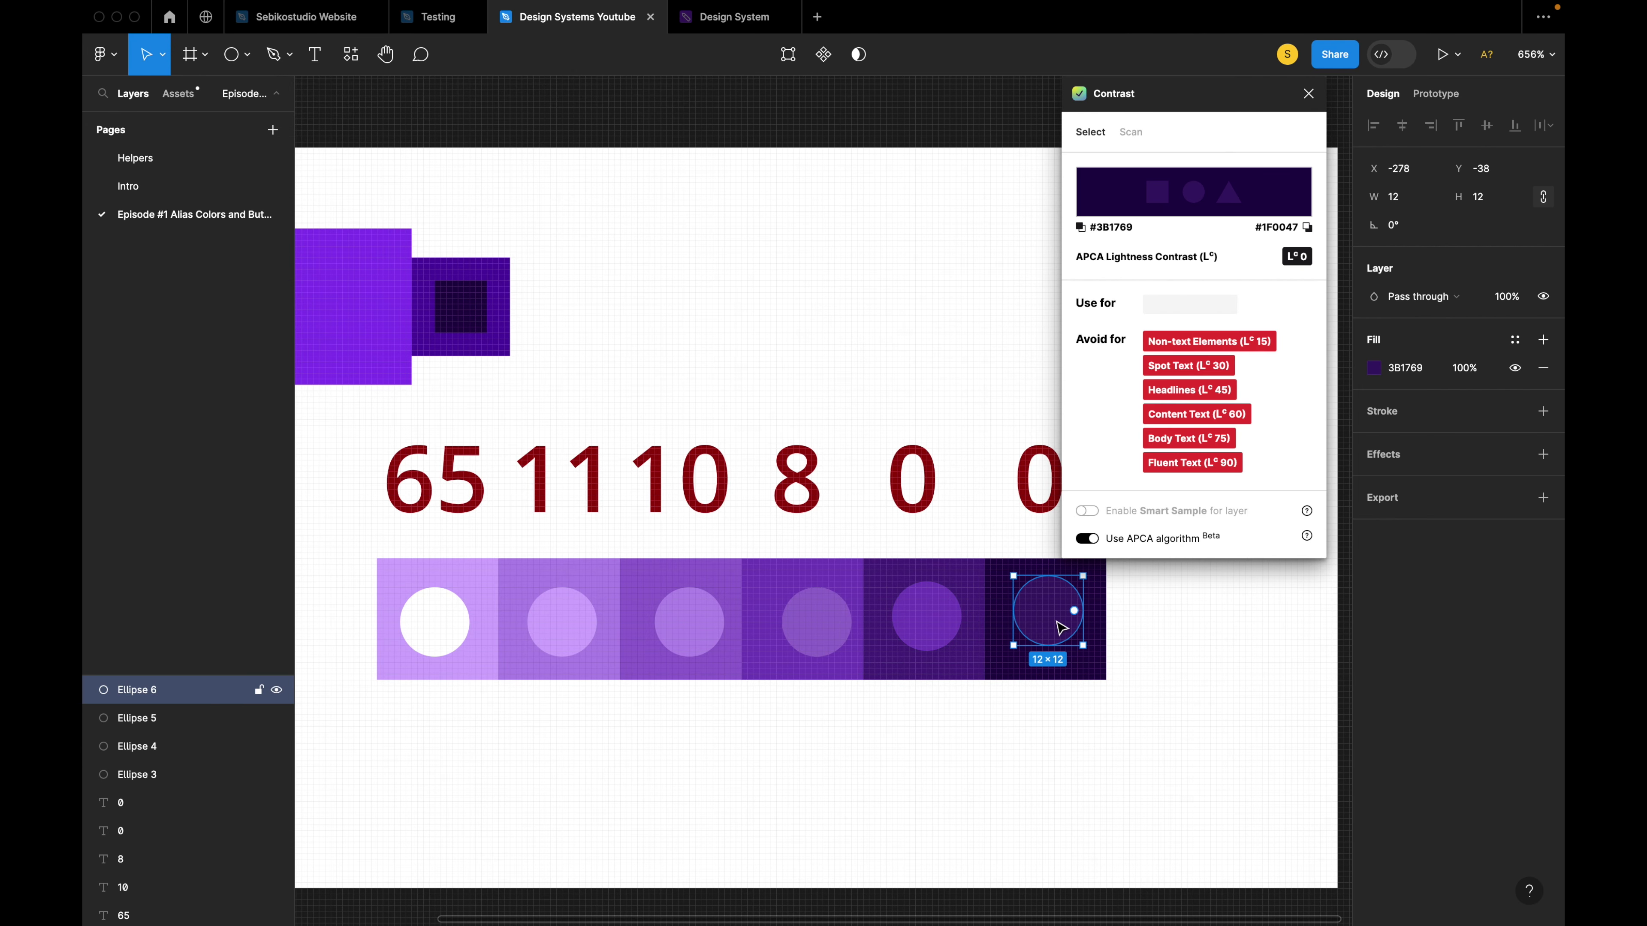
pyautogui.click(924, 602)
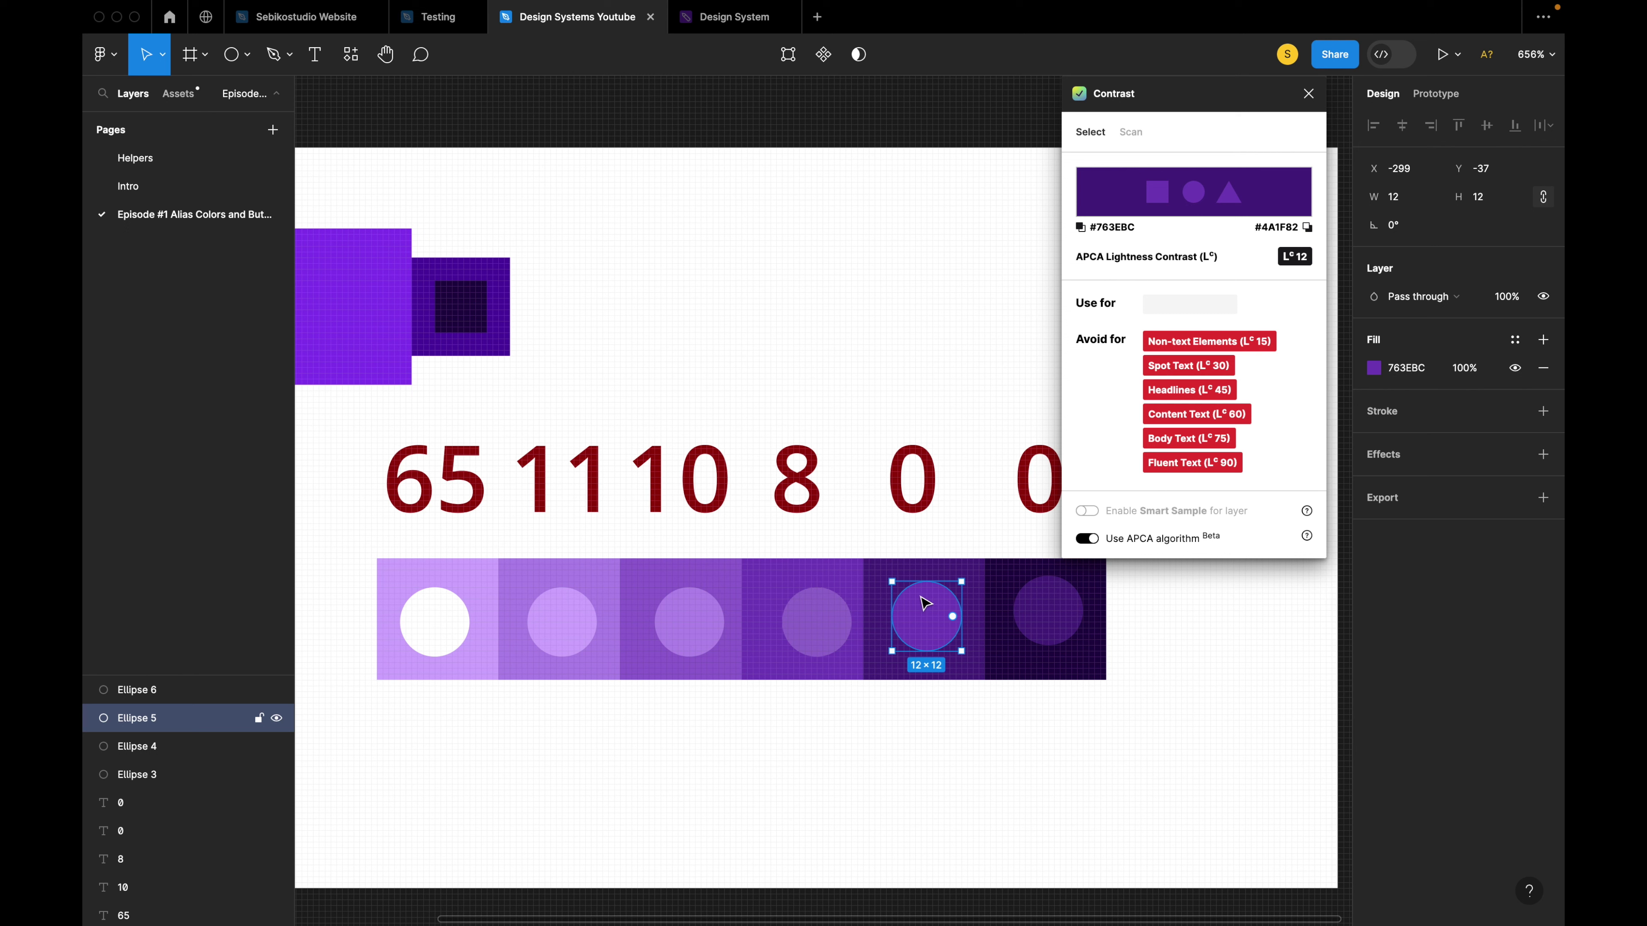
pyautogui.doubleClick(910, 480)
pyautogui.write('12')
# Recolor the circle on the fourth square to 9463D2 and change the square's contrast label to 12.
pyautogui.click(818, 610)
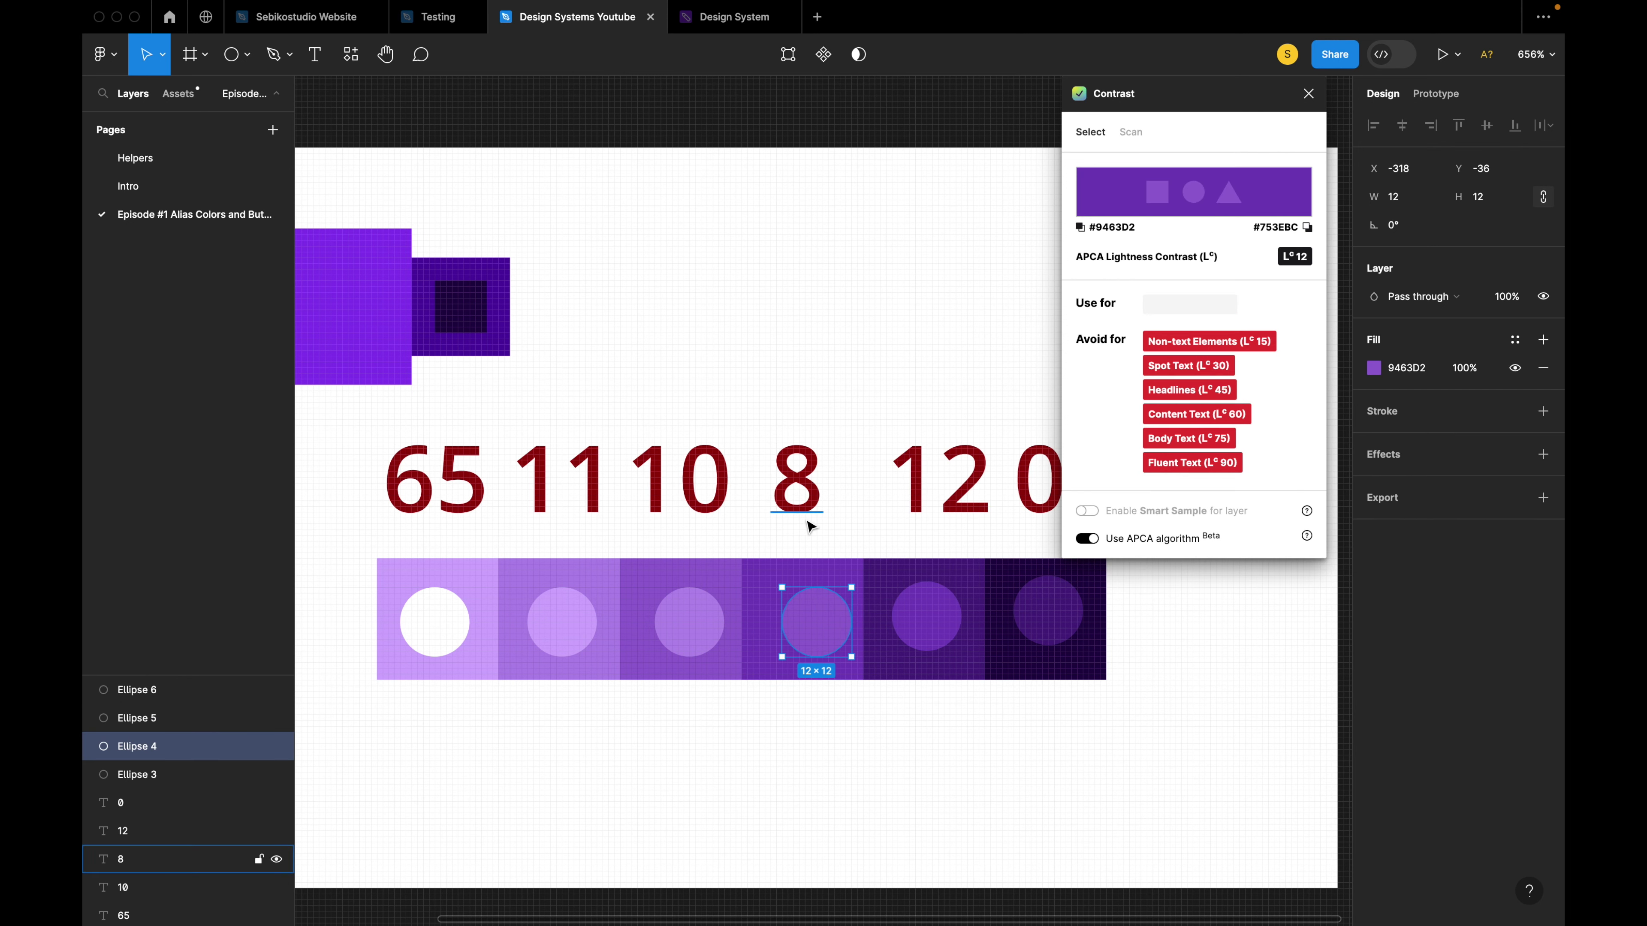
pyautogui.doubleClick(804, 512)
pyautogui.write('12')
# Check the circles on the third and second squares and change their contrast labels to 15 and 17.
pyautogui.click(689, 622)
pyautogui.doubleClick(727, 456)
pyautogui.write('15')
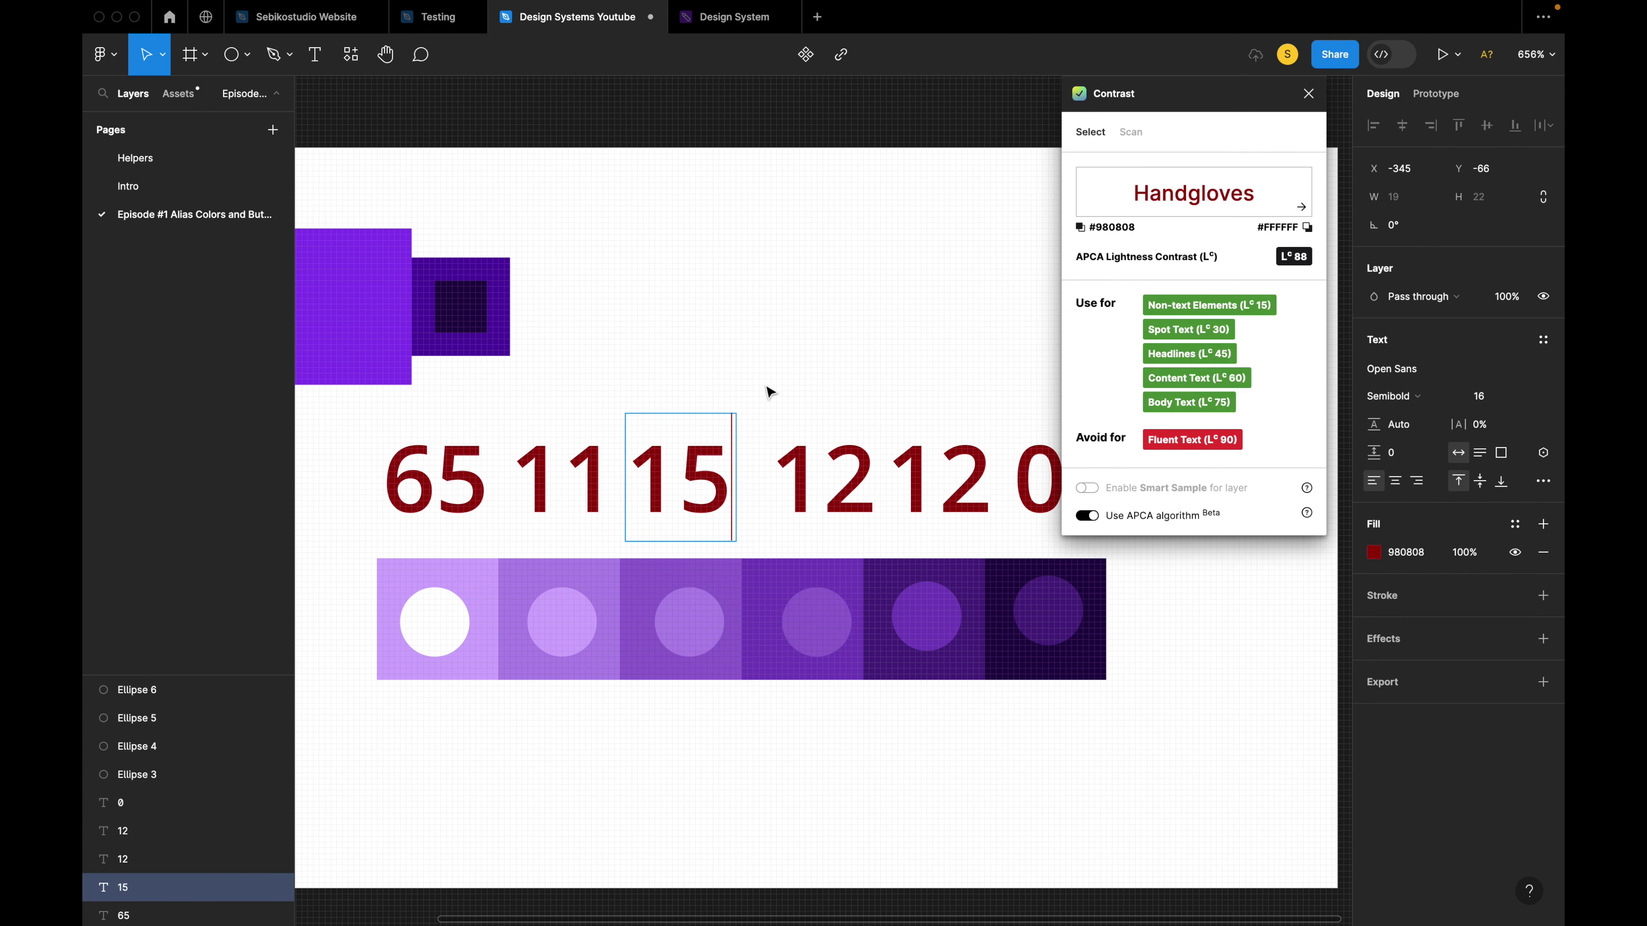
pyautogui.click(548, 594)
pyautogui.doubleClick(564, 479)
pyautogui.write('17')
pyautogui.click(679, 363)
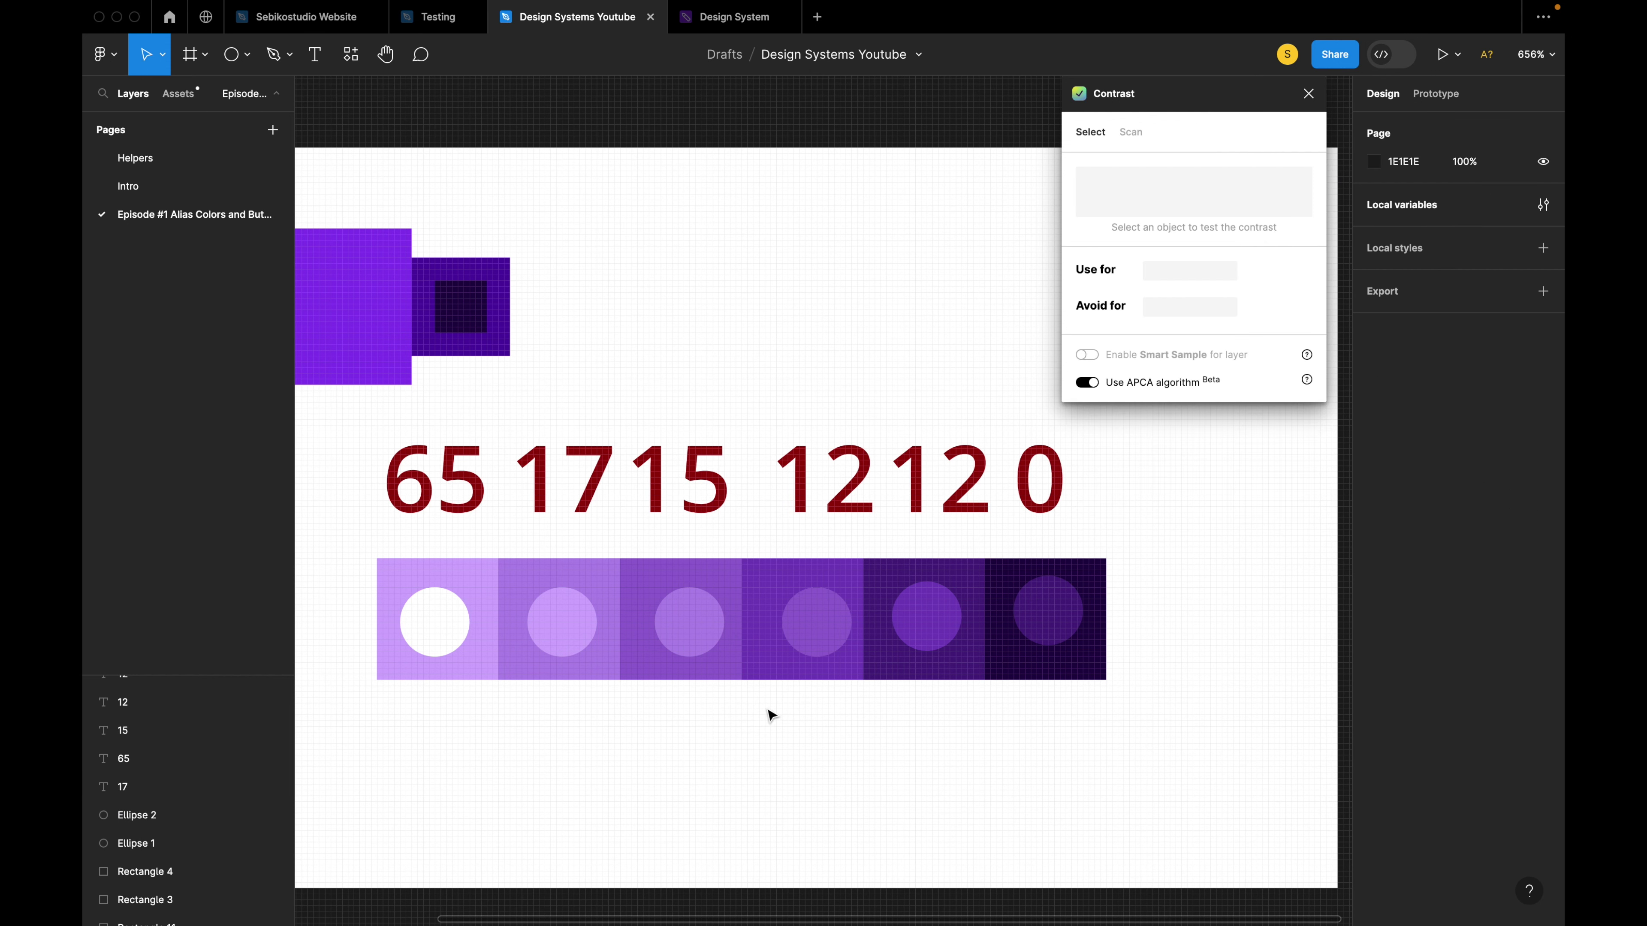
# Duplicate the row of six purple squares without the circles and place the copy directly below the original.
pyautogui.scroll(-5, 822, 829)
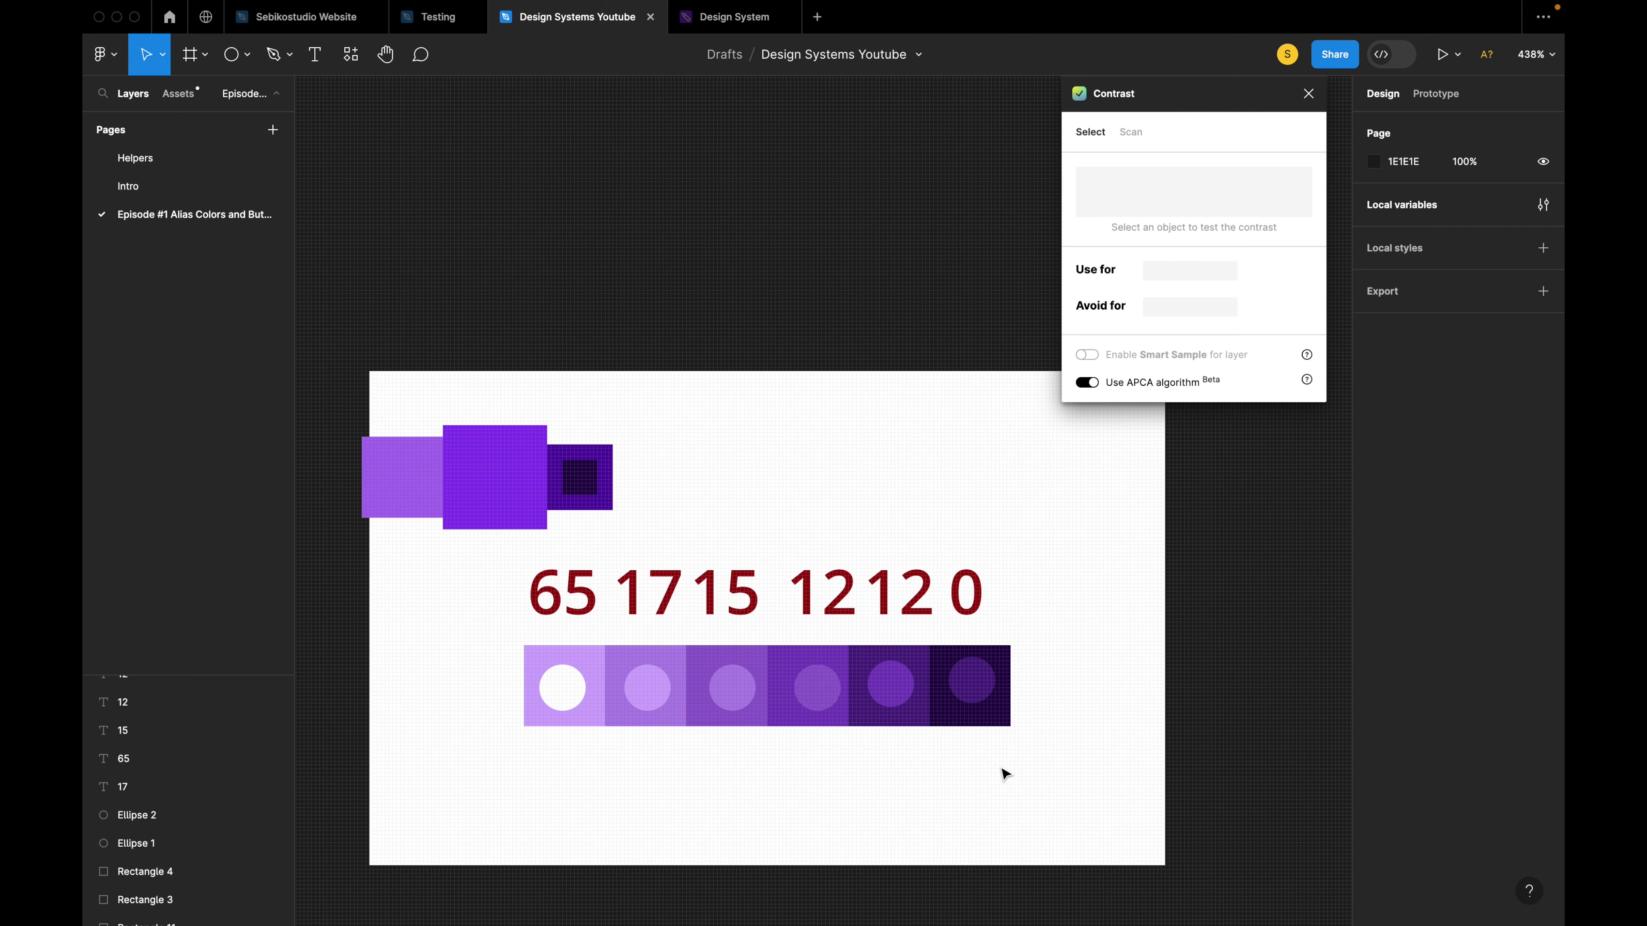
pyautogui.scroll(-2, 1004, 773)
pyautogui.moveTo(1004, 773); pyautogui.dragTo(632, 720)
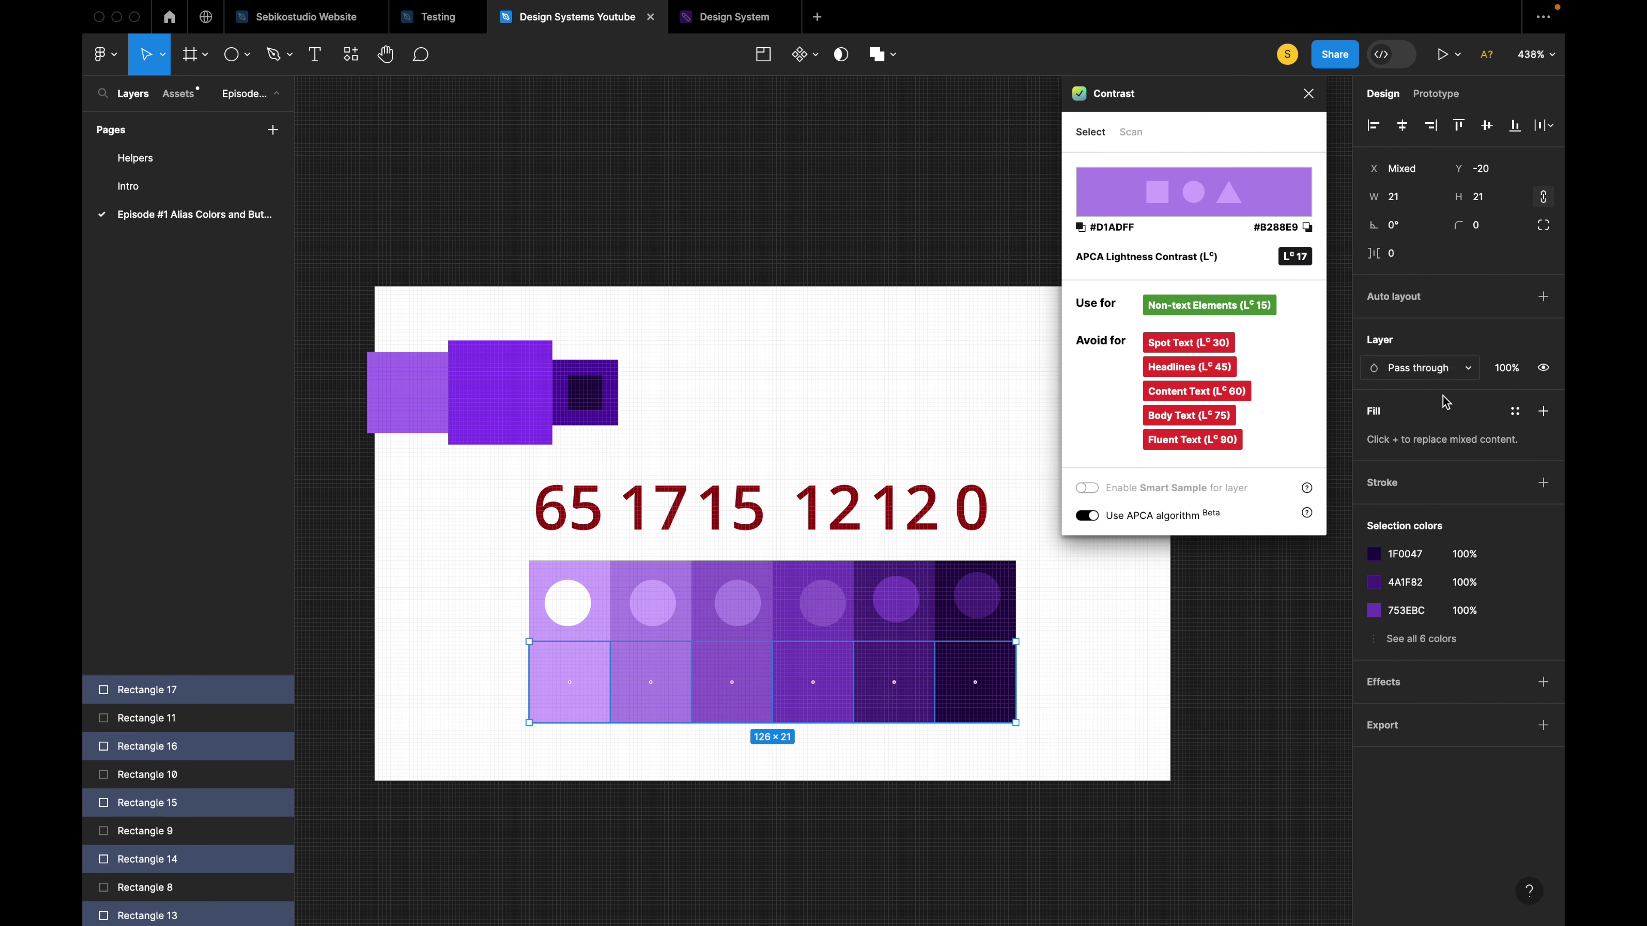
pyautogui.click(1077, 678)
# Turn the first and second squares of the duplicated row gray by setting their fill saturation to 2.
pyautogui.click(992, 683)
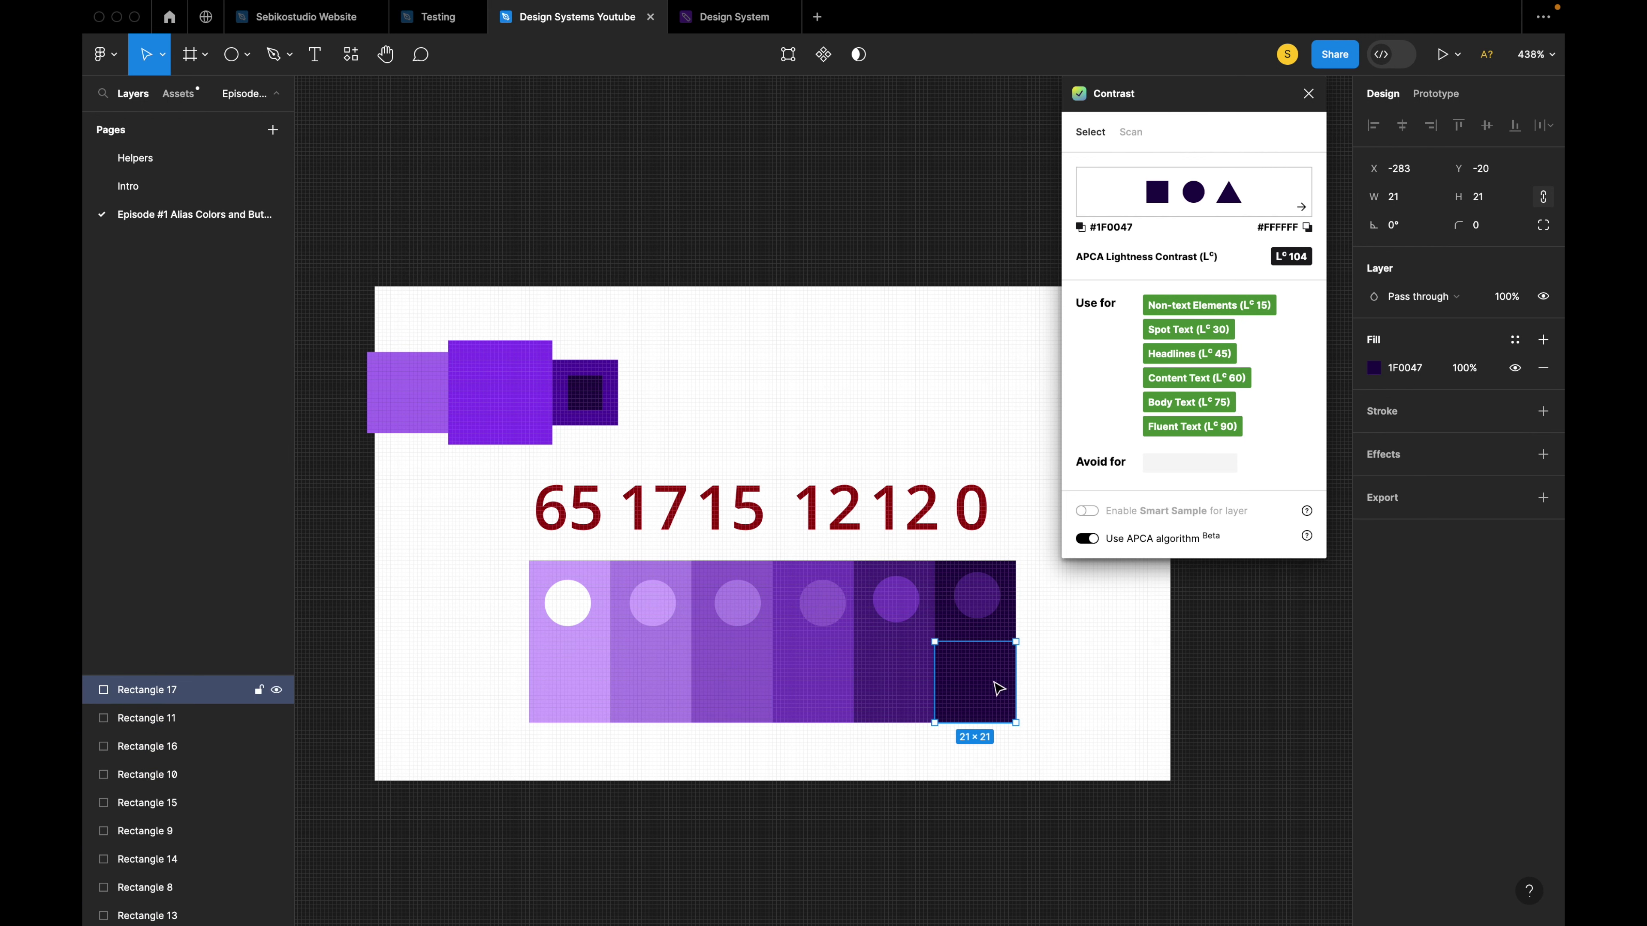
pyautogui.click(579, 691)
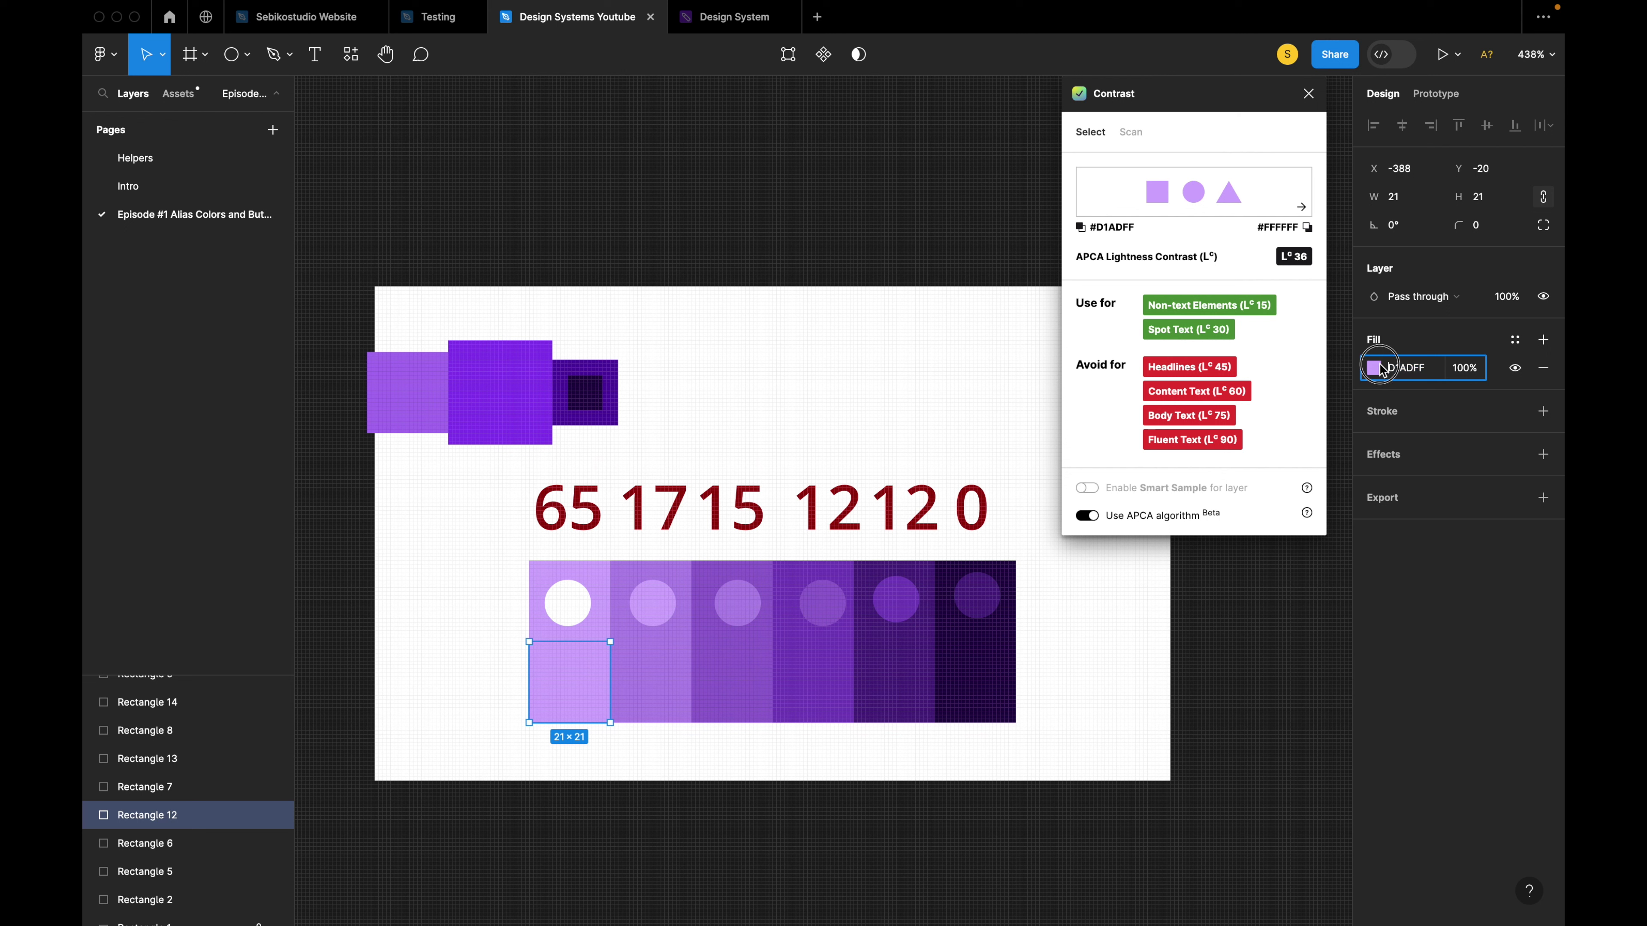
pyautogui.click(1373, 368)
pyautogui.click(1251, 711)
pyautogui.write('2')
pyautogui.press('Return')
pyautogui.click(650, 681)
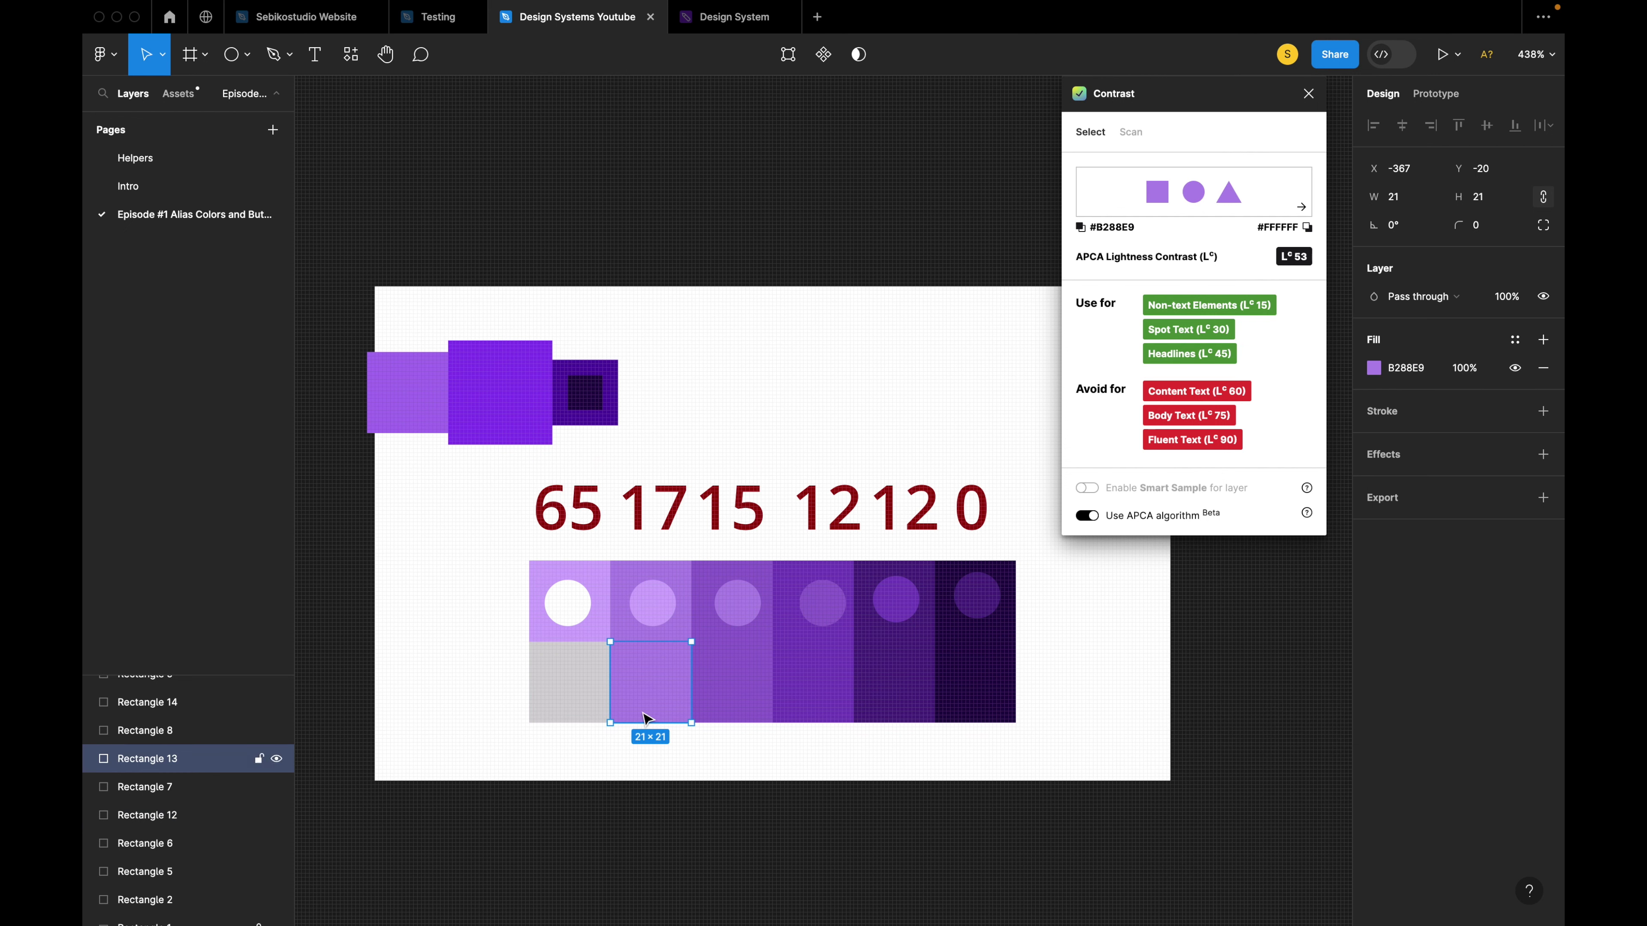
pyautogui.click(1373, 368)
pyautogui.click(1248, 711)
pyautogui.write('3')
pyautogui.press('Return')
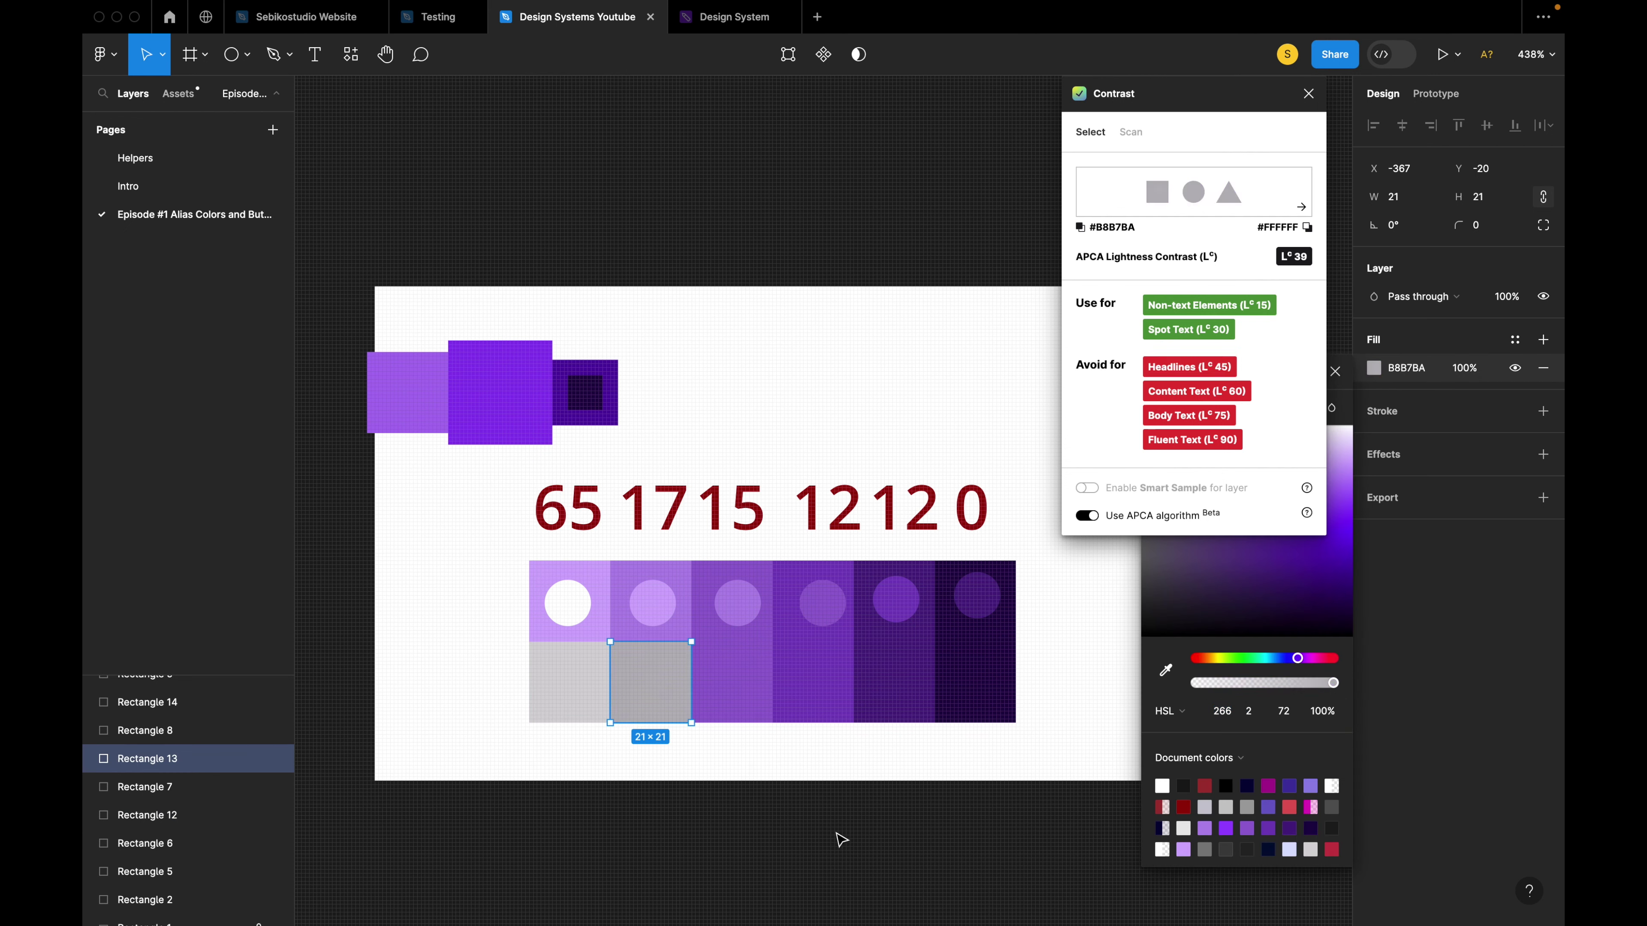
# Turn the third and fourth squares of the duplicated row gray by setting their fill saturation to 2.
pyautogui.click(731, 681)
pyautogui.click(1373, 368)
pyautogui.click(1252, 711)
pyautogui.write('4')
pyautogui.press('Return')
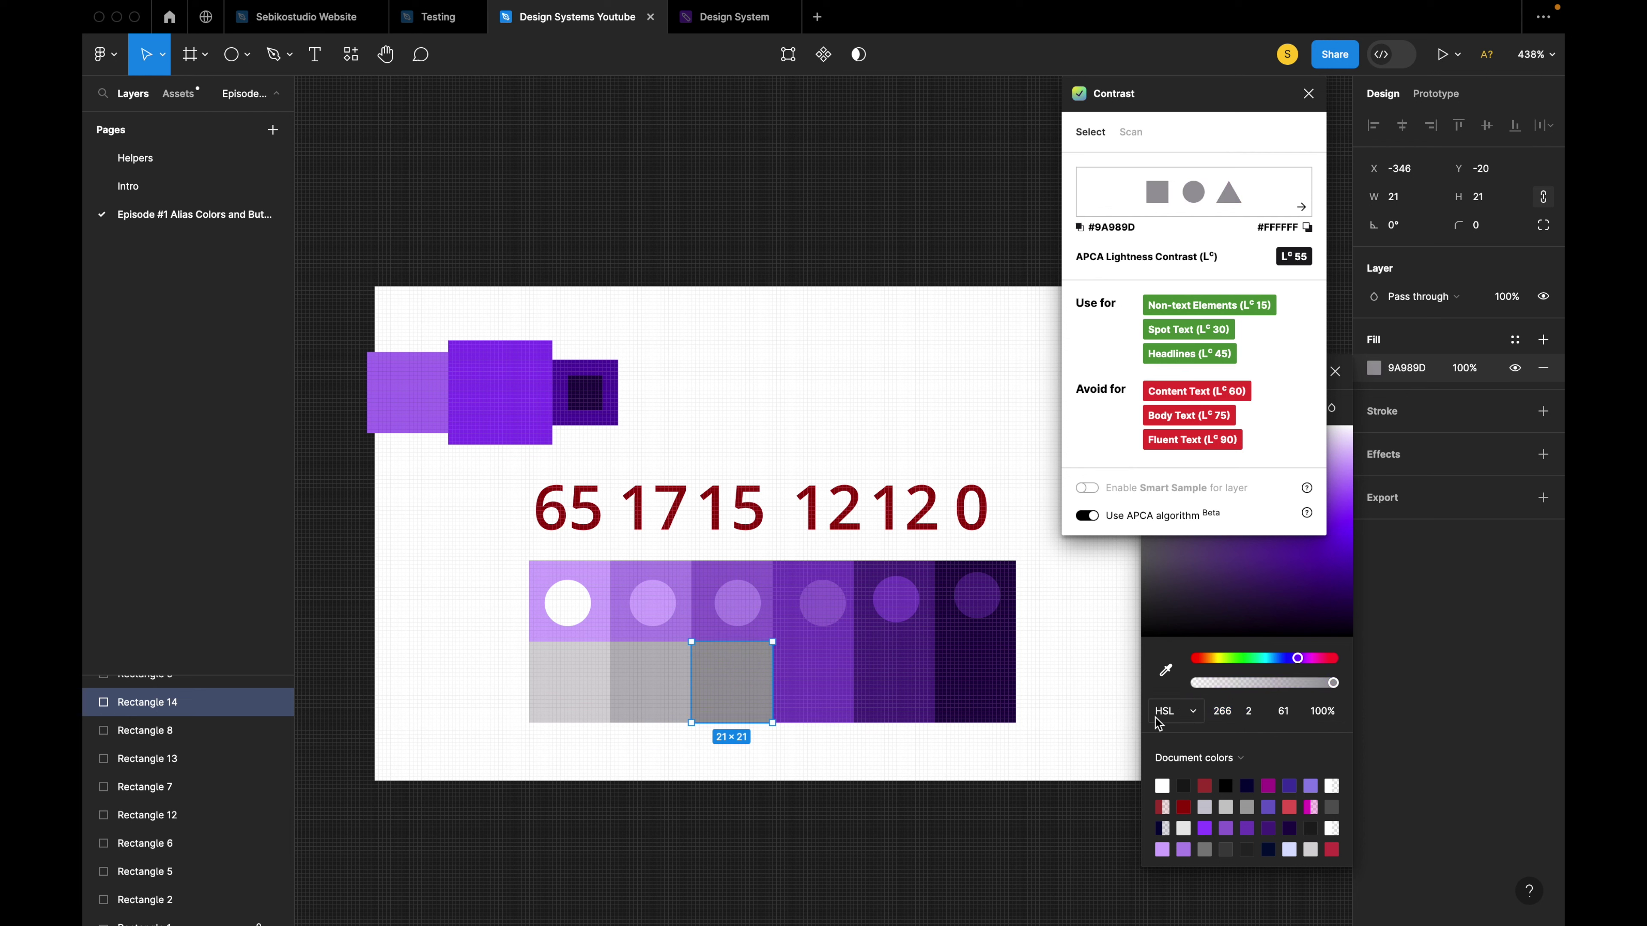
pyautogui.click(813, 681)
pyautogui.click(1373, 368)
pyautogui.click(1251, 711)
pyautogui.write('5')
pyautogui.press('Return')
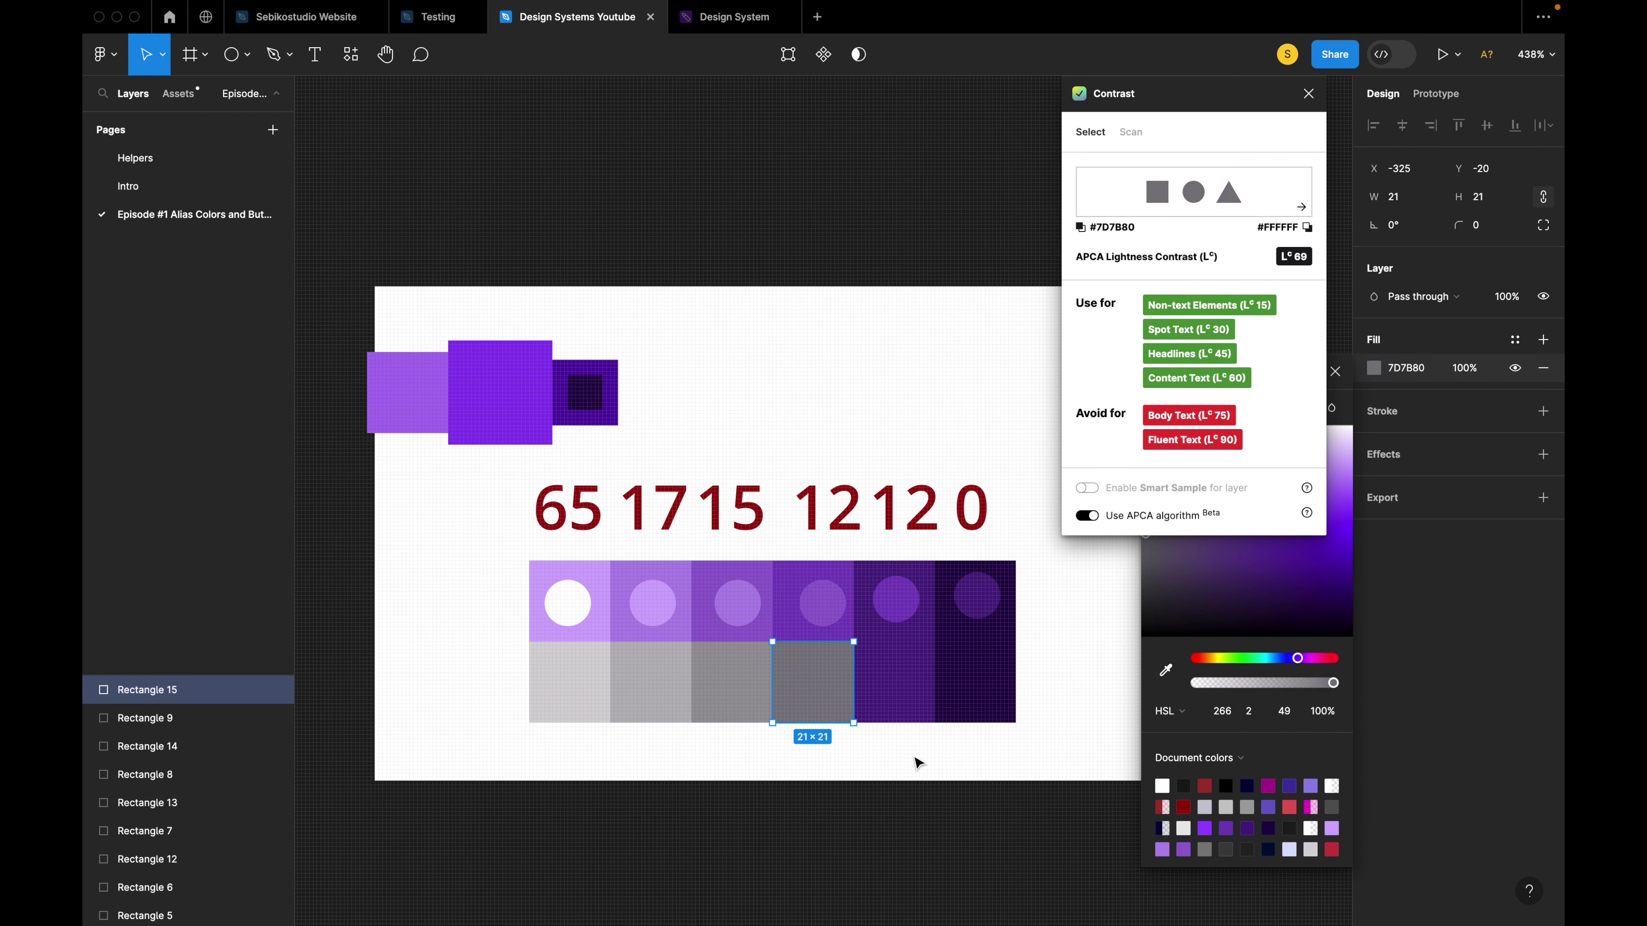
# Turn the fifth and sixth squares of the duplicated row gray by lowering their fill saturation, producing 504F52 and 242324.
pyautogui.click(891, 687)
pyautogui.click(1373, 368)
pyautogui.click(1252, 711)
pyautogui.write('6')
pyautogui.press('Return')
pyautogui.click(992, 697)
pyautogui.click(1373, 368)
pyautogui.write('7')
pyautogui.press('Return')
pyautogui.click(958, 887)
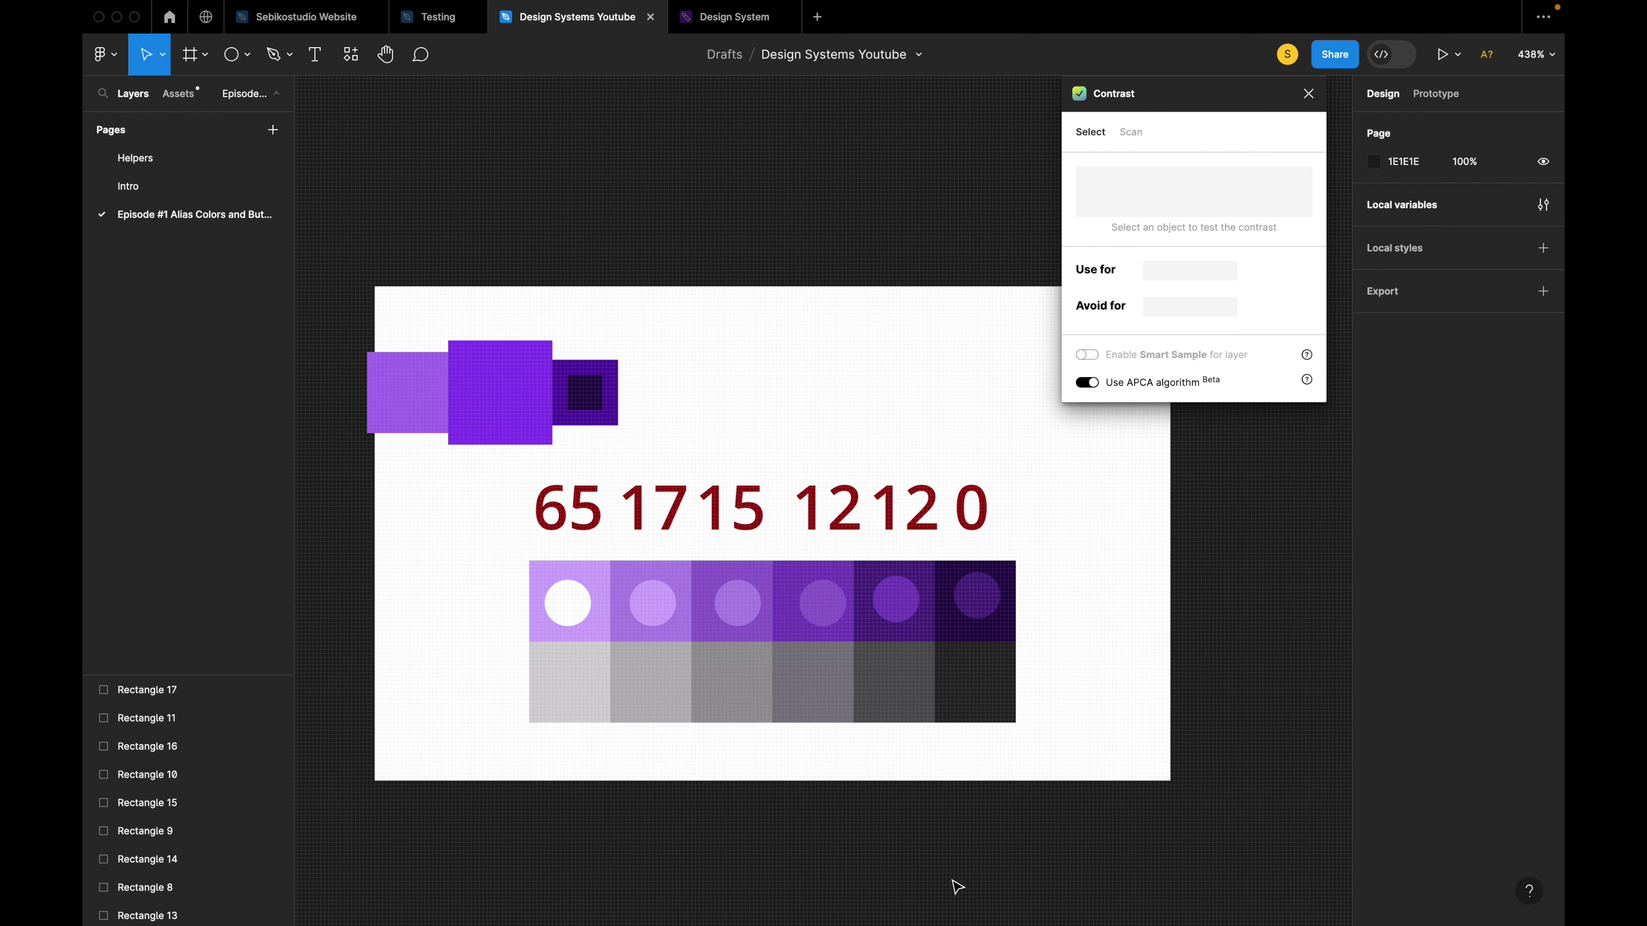
# Copy the white circle onto all six gray squares, evenly spaced, and check the contrast of the first one.
pyautogui.moveTo(567, 603); pyautogui.dragTo(655, 681)
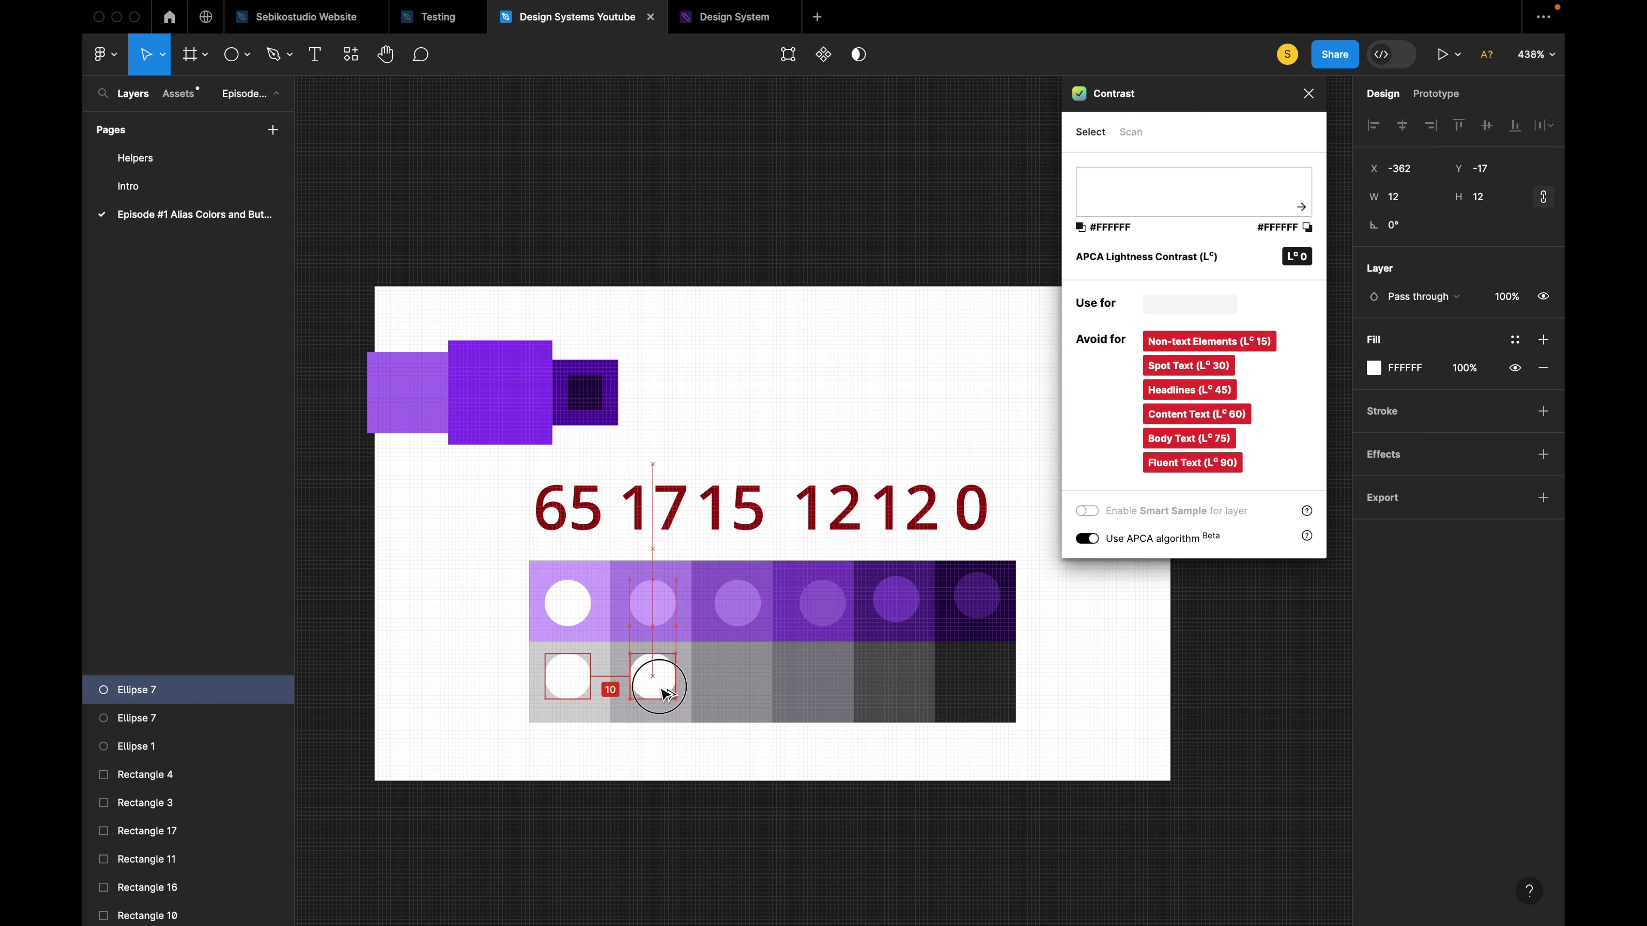
pyautogui.press('super+d')
pyautogui.press('super+d')
pyautogui.press('super+d')
pyautogui.press('super+d')
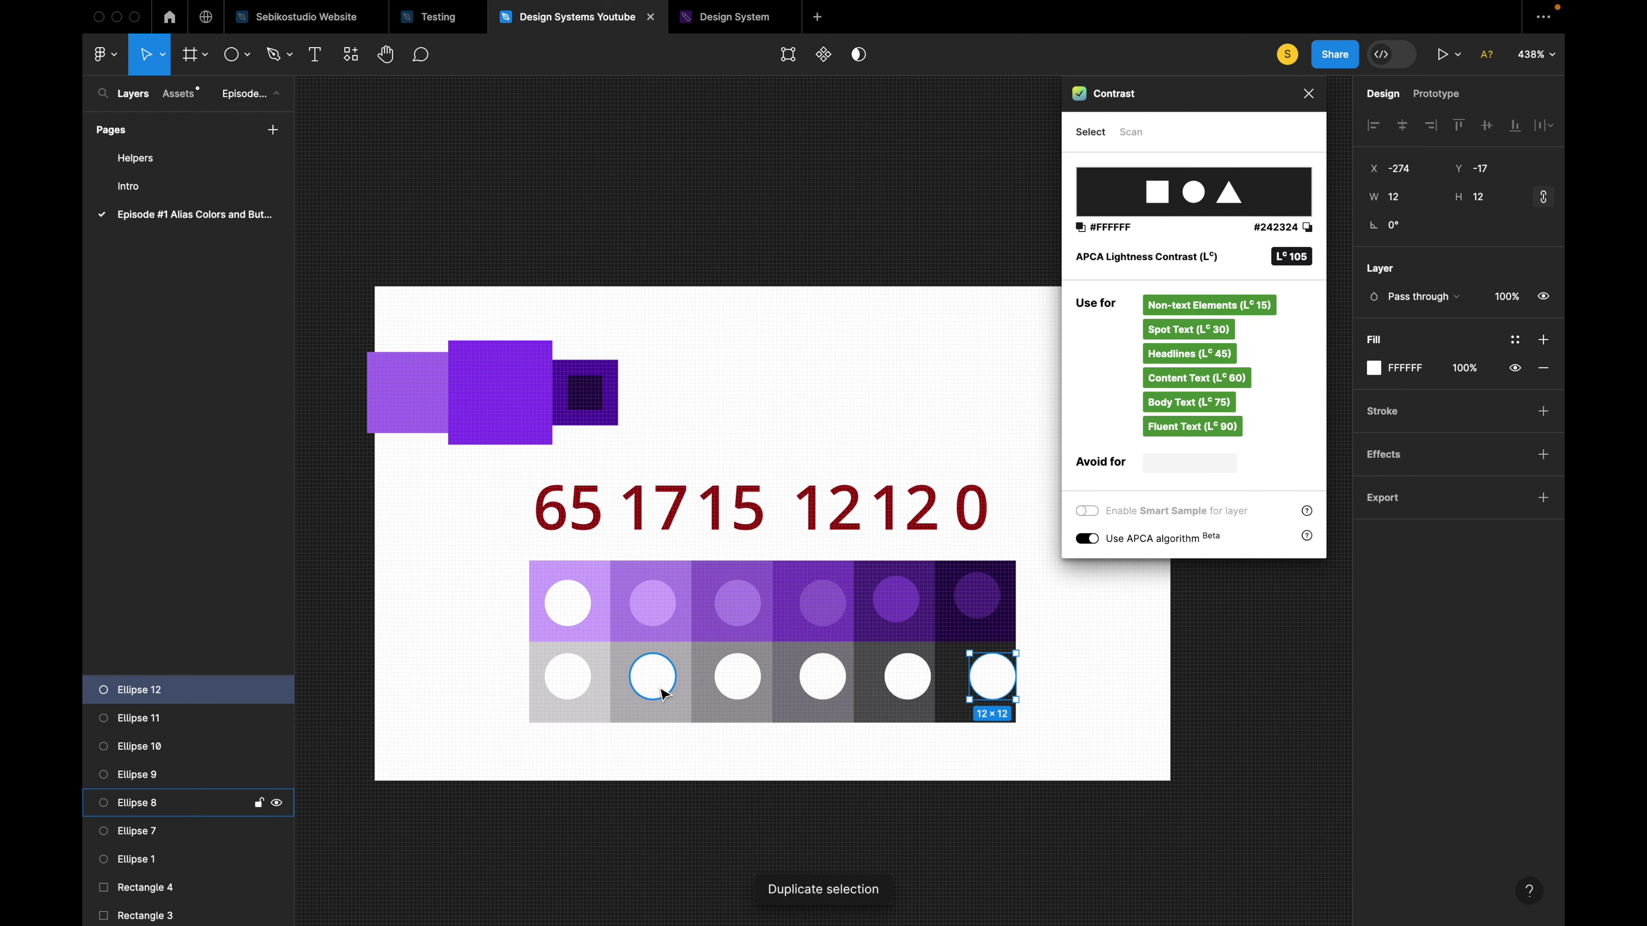
pyautogui.click(588, 692)
pyautogui.click(650, 675)
pyautogui.click(583, 688)
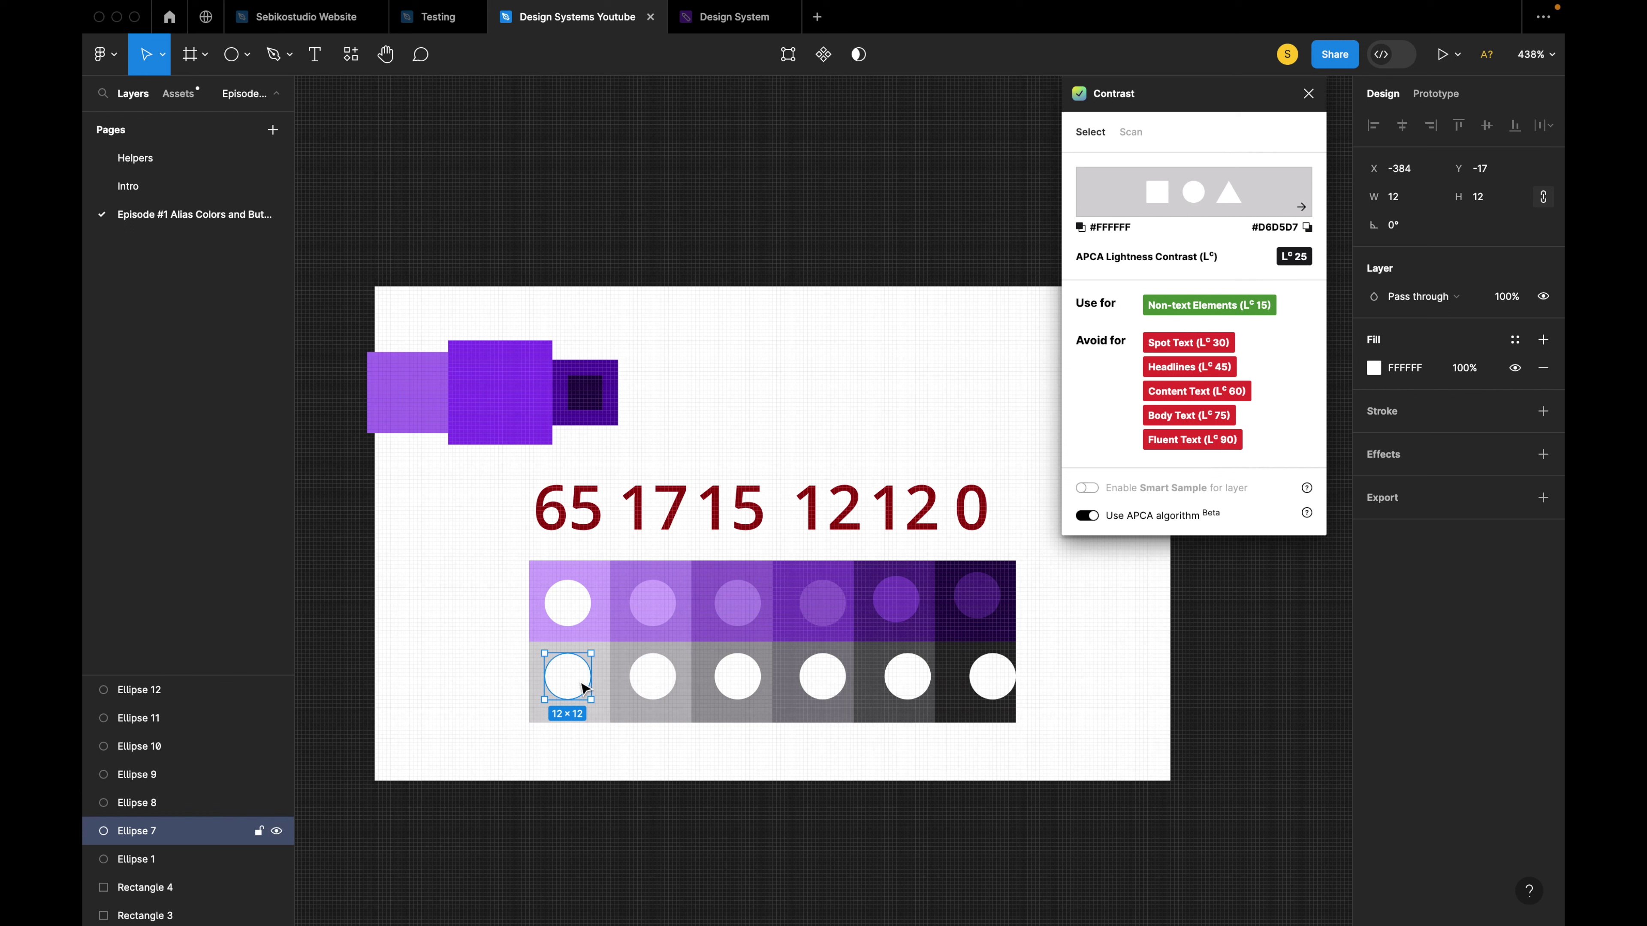
# Recolor the circles on the second and third gray squares with the preceding square's color, D6D5D7 and B8B7BA respectively.
pyautogui.click(651, 689)
pyautogui.press('i')
pyautogui.click(603, 686)
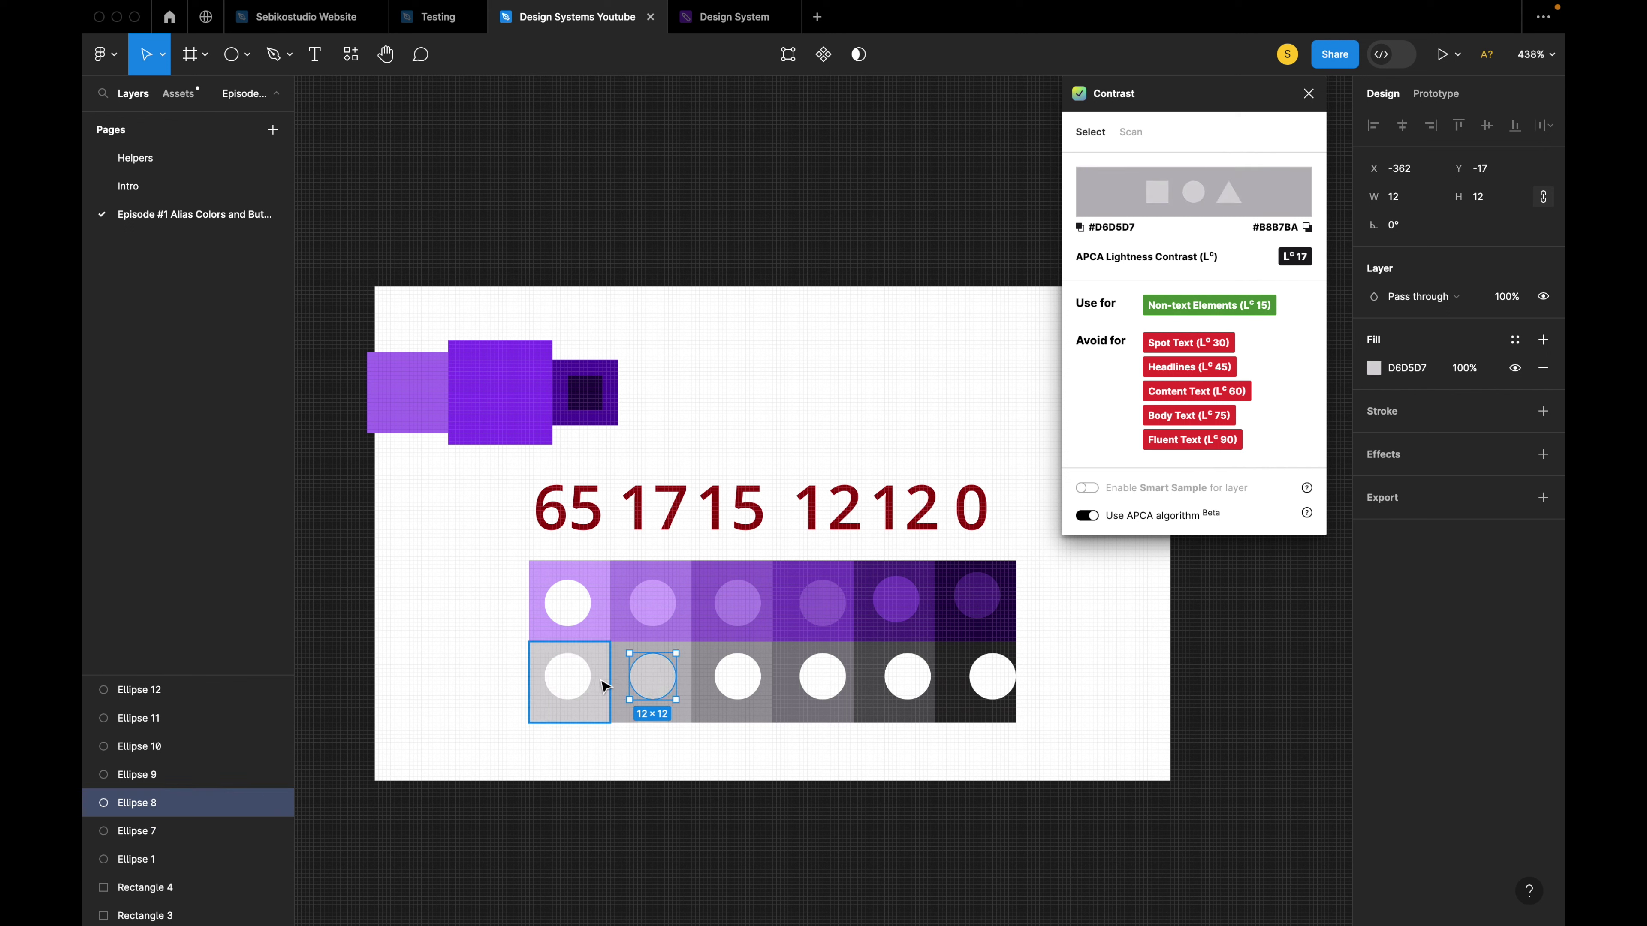
pyautogui.click(737, 677)
pyautogui.press('i')
pyautogui.click(684, 714)
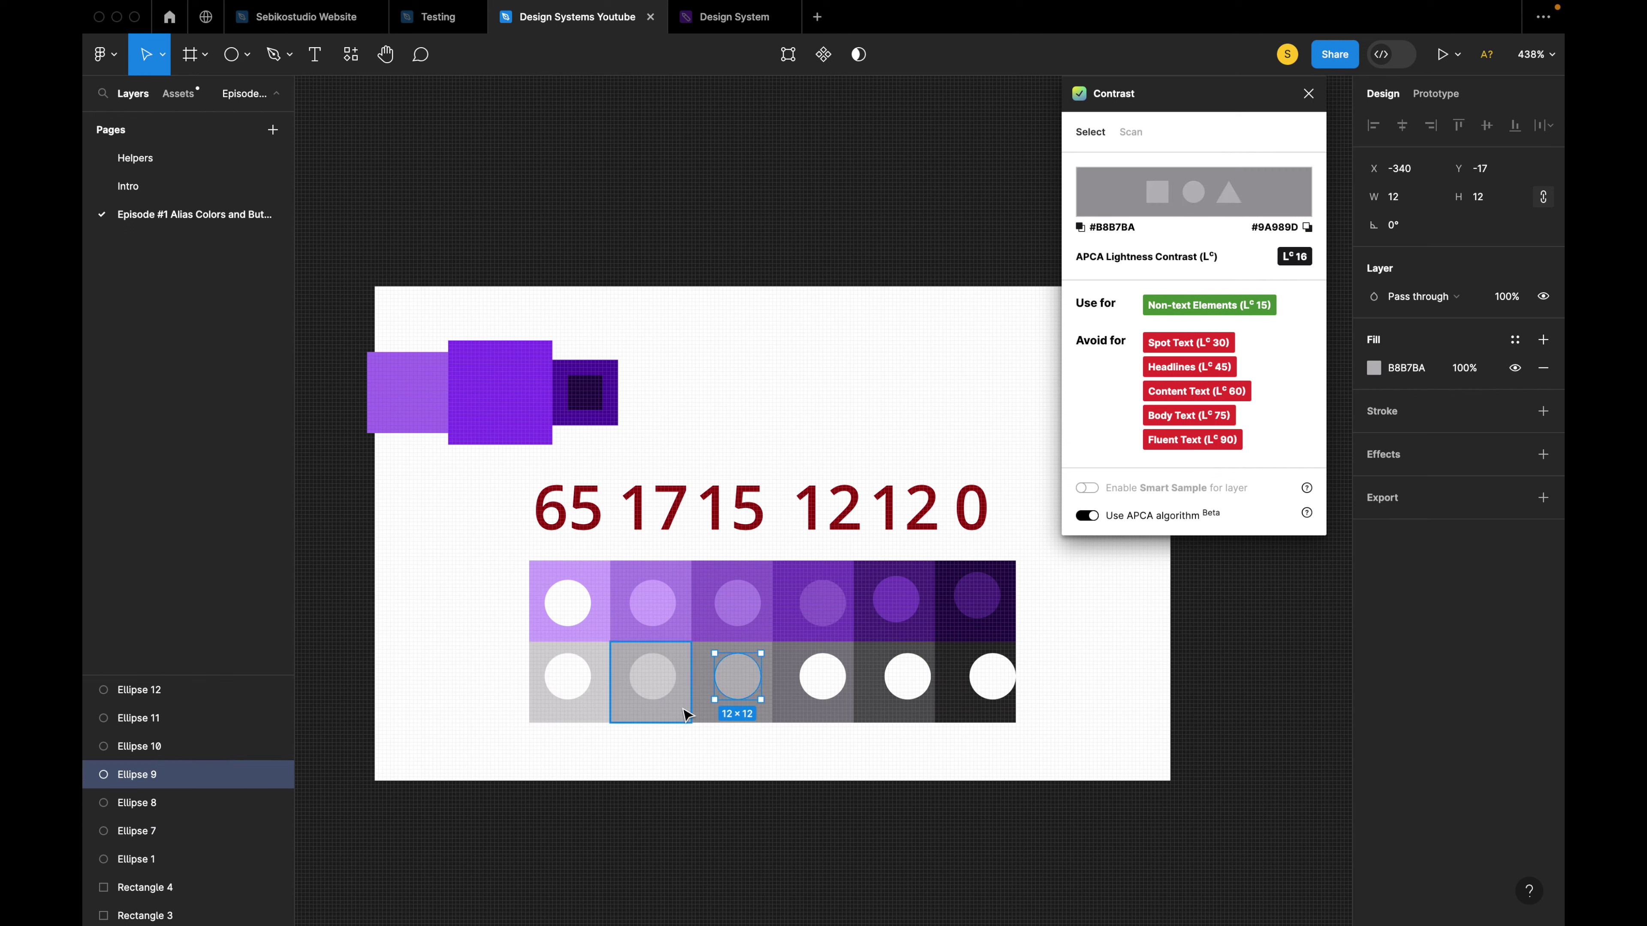
# Recolor the circles on the fourth, fifth and sixth gray squares, sampling each one's color from the gray square before it.
pyautogui.click(818, 678)
pyautogui.press('i')
pyautogui.click(765, 712)
pyautogui.click(907, 680)
pyautogui.press('i')
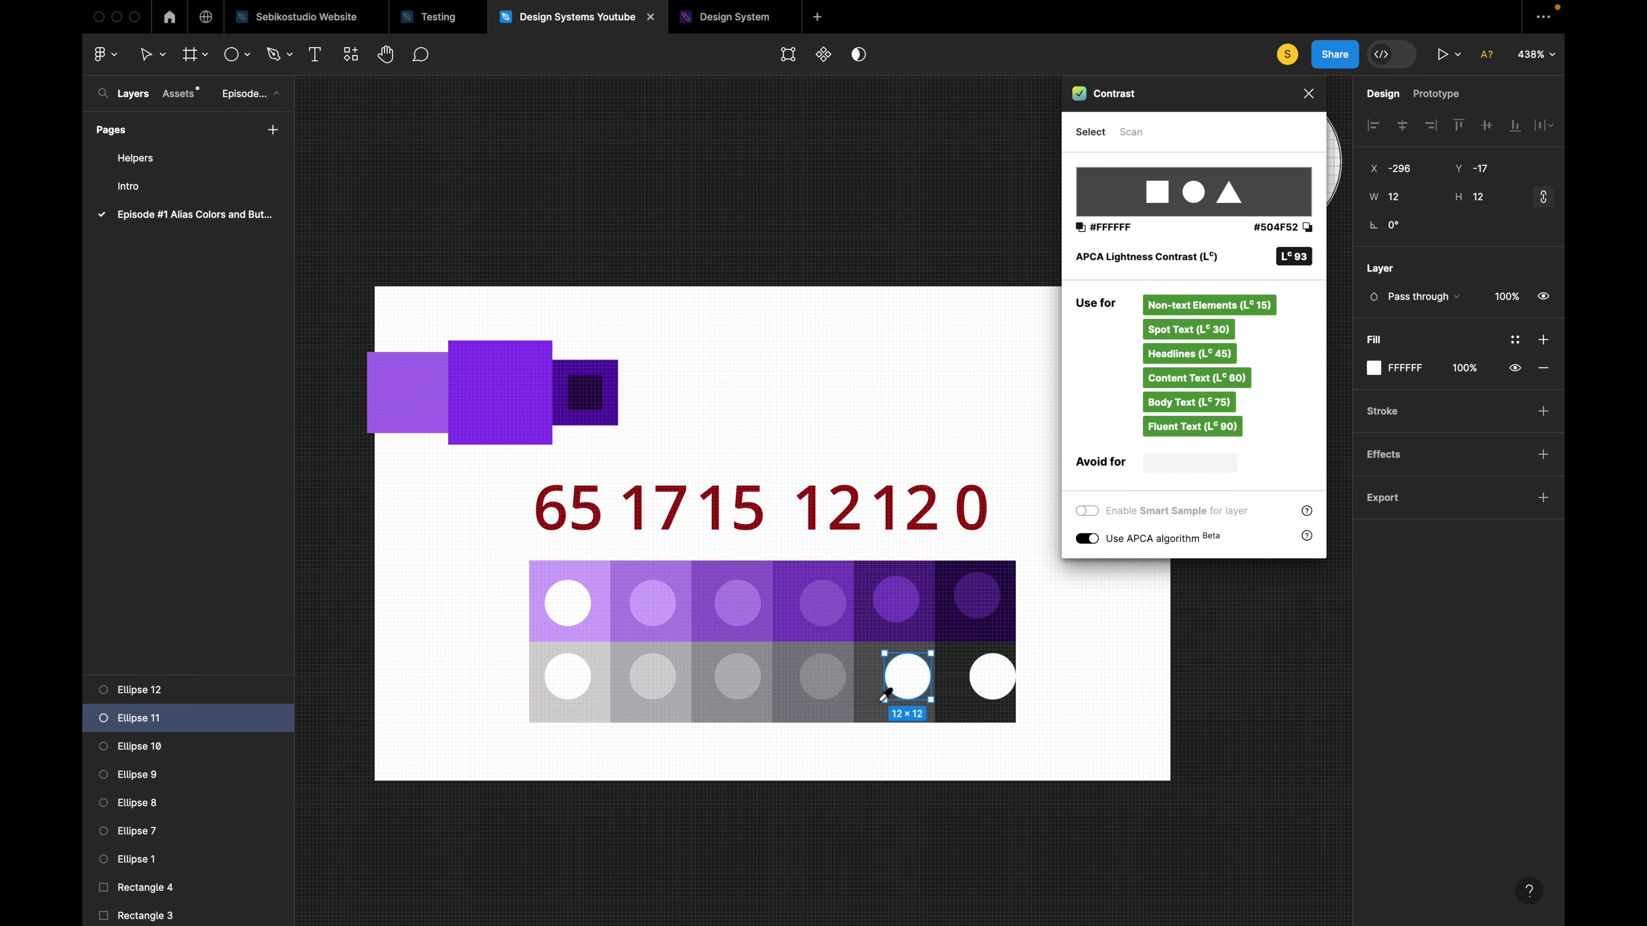
pyautogui.click(846, 713)
pyautogui.click(992, 675)
pyautogui.press('i')
pyautogui.click(893, 717)
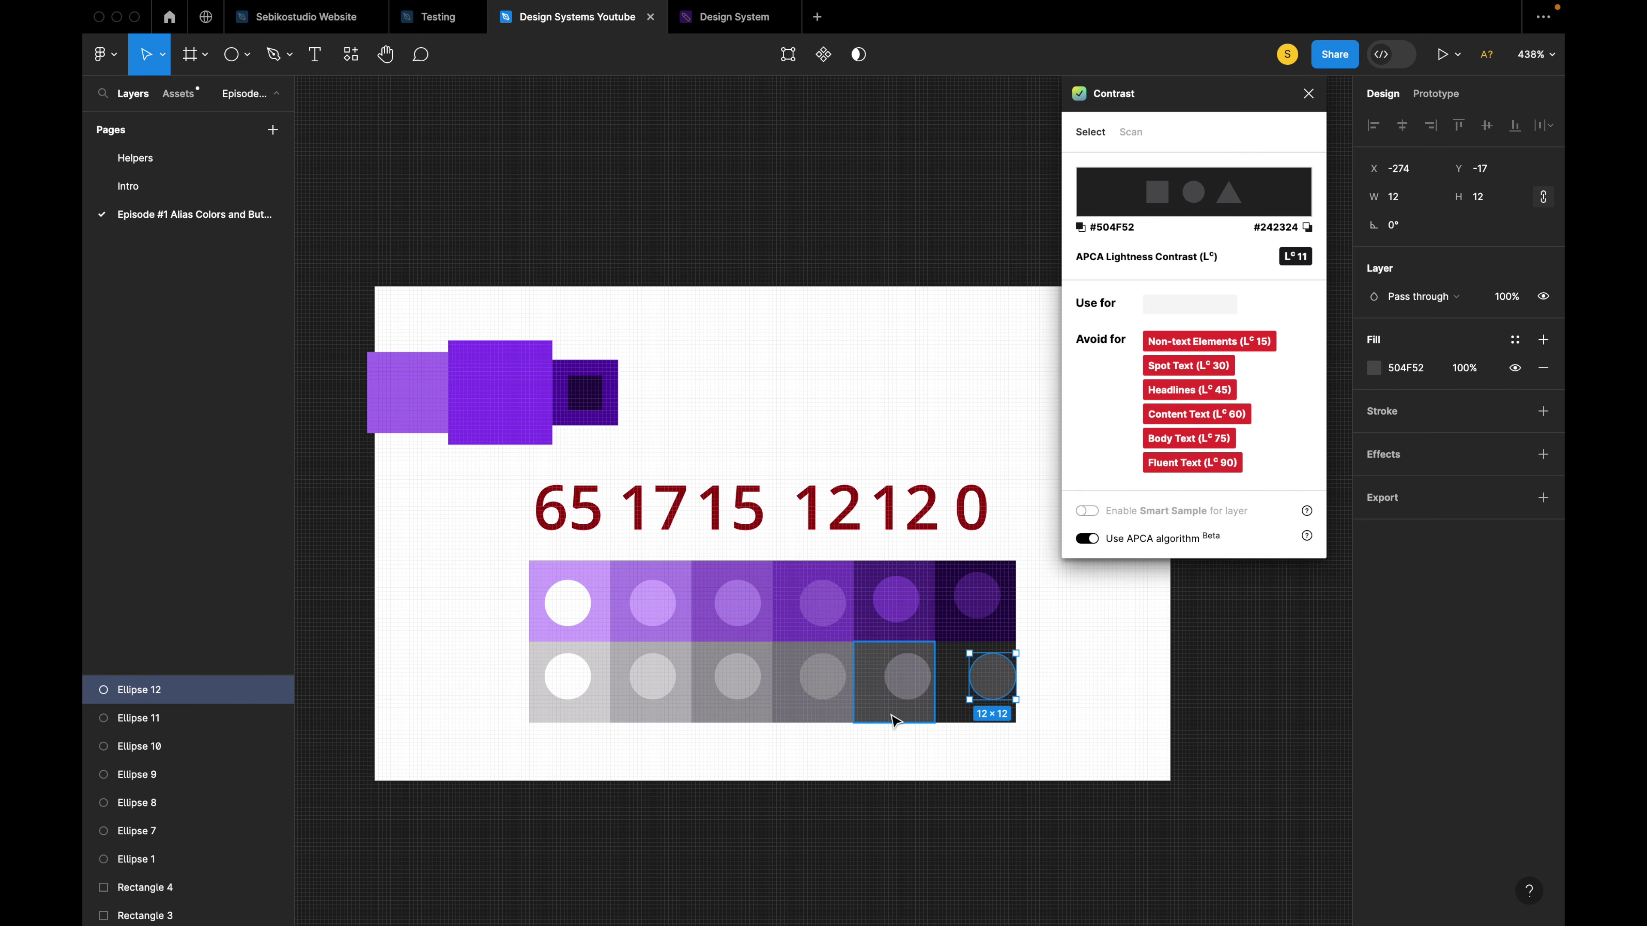
pyautogui.click(937, 808)
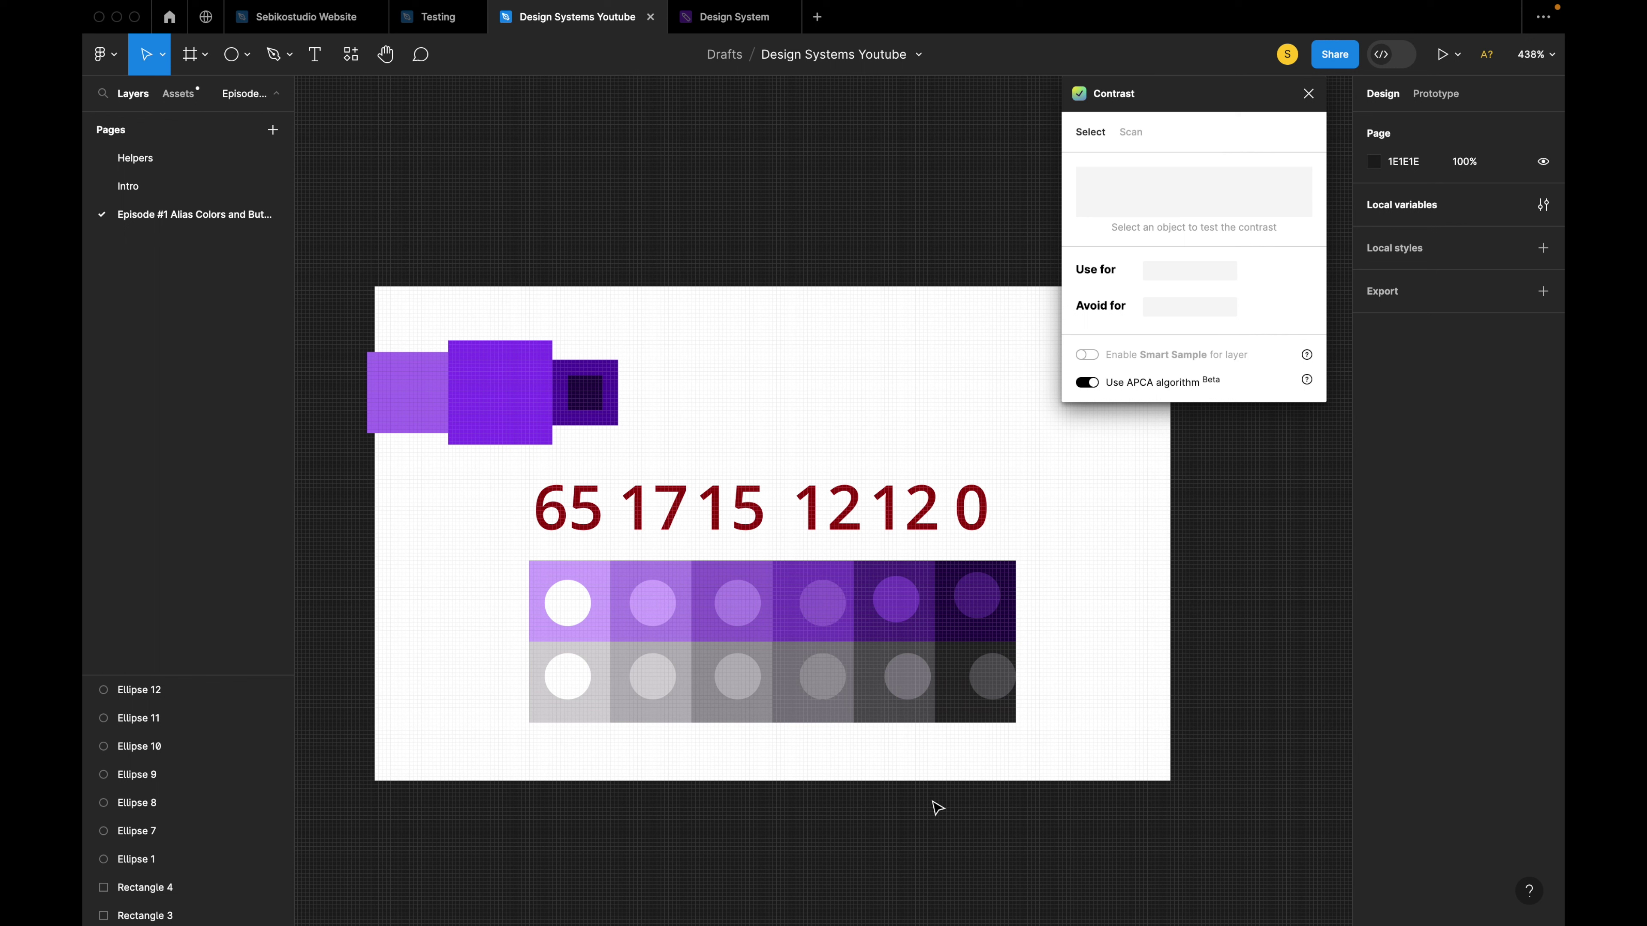
# Open the file's local variables and name the new collection DS Global Values.
pyautogui.click(1543, 205)
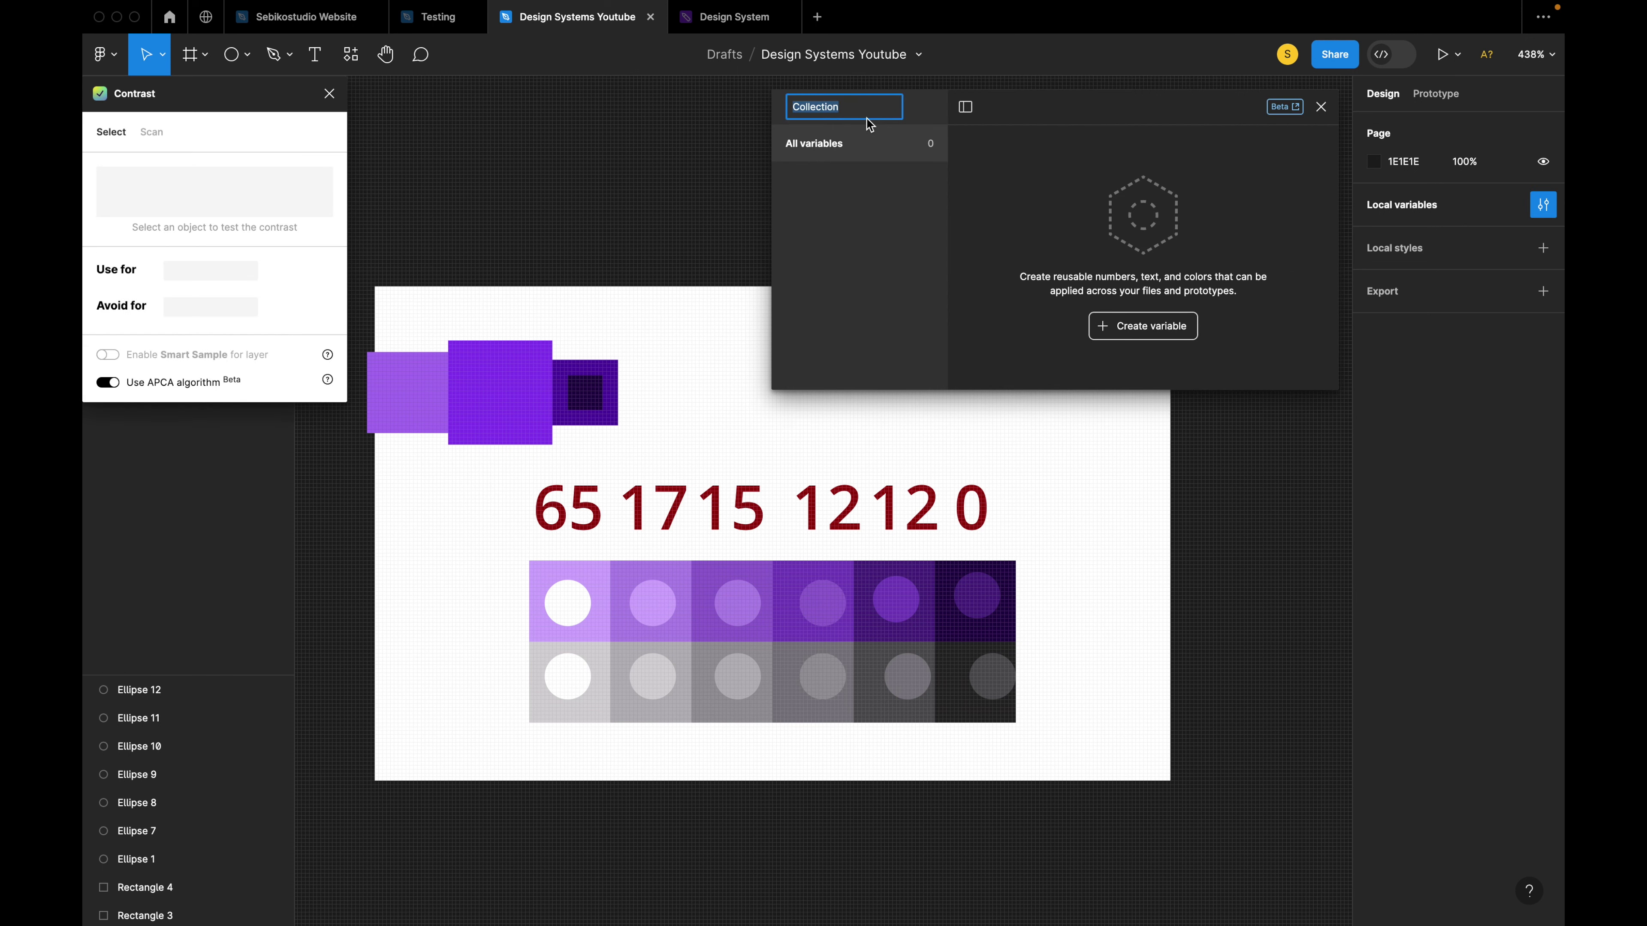
pyautogui.write('DS Global Values')
pyautogui.press('Return')
# Create a color variable named Purple-100 with the color D1ADFF sampled from the first purple square.
pyautogui.click(1113, 335)
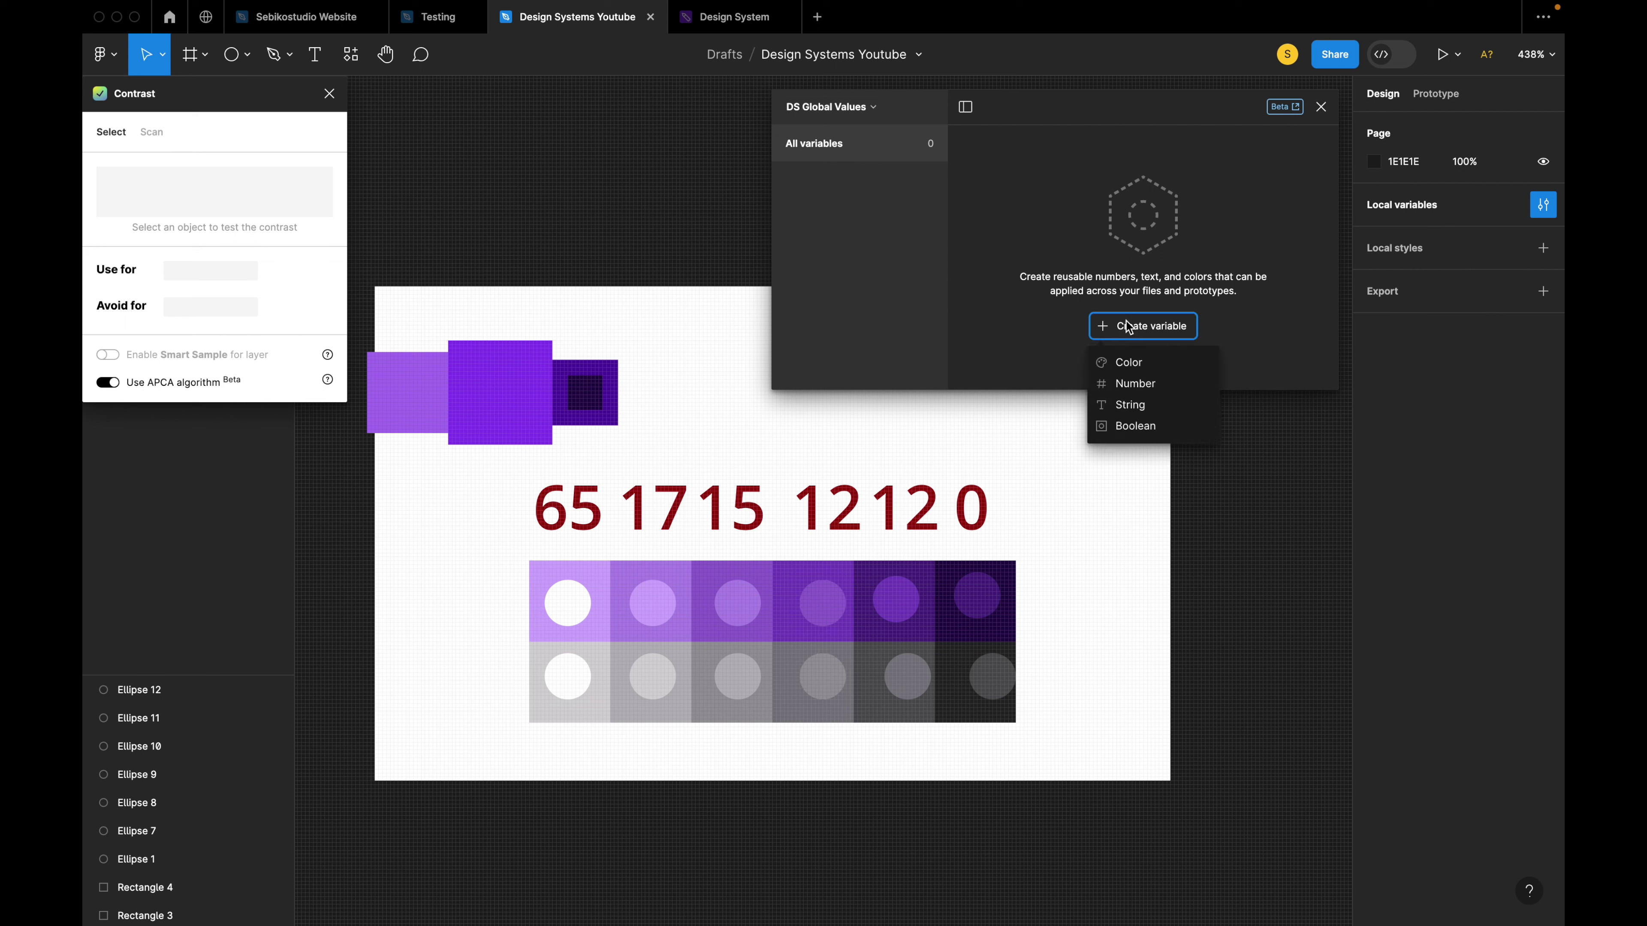
pyautogui.click(1124, 366)
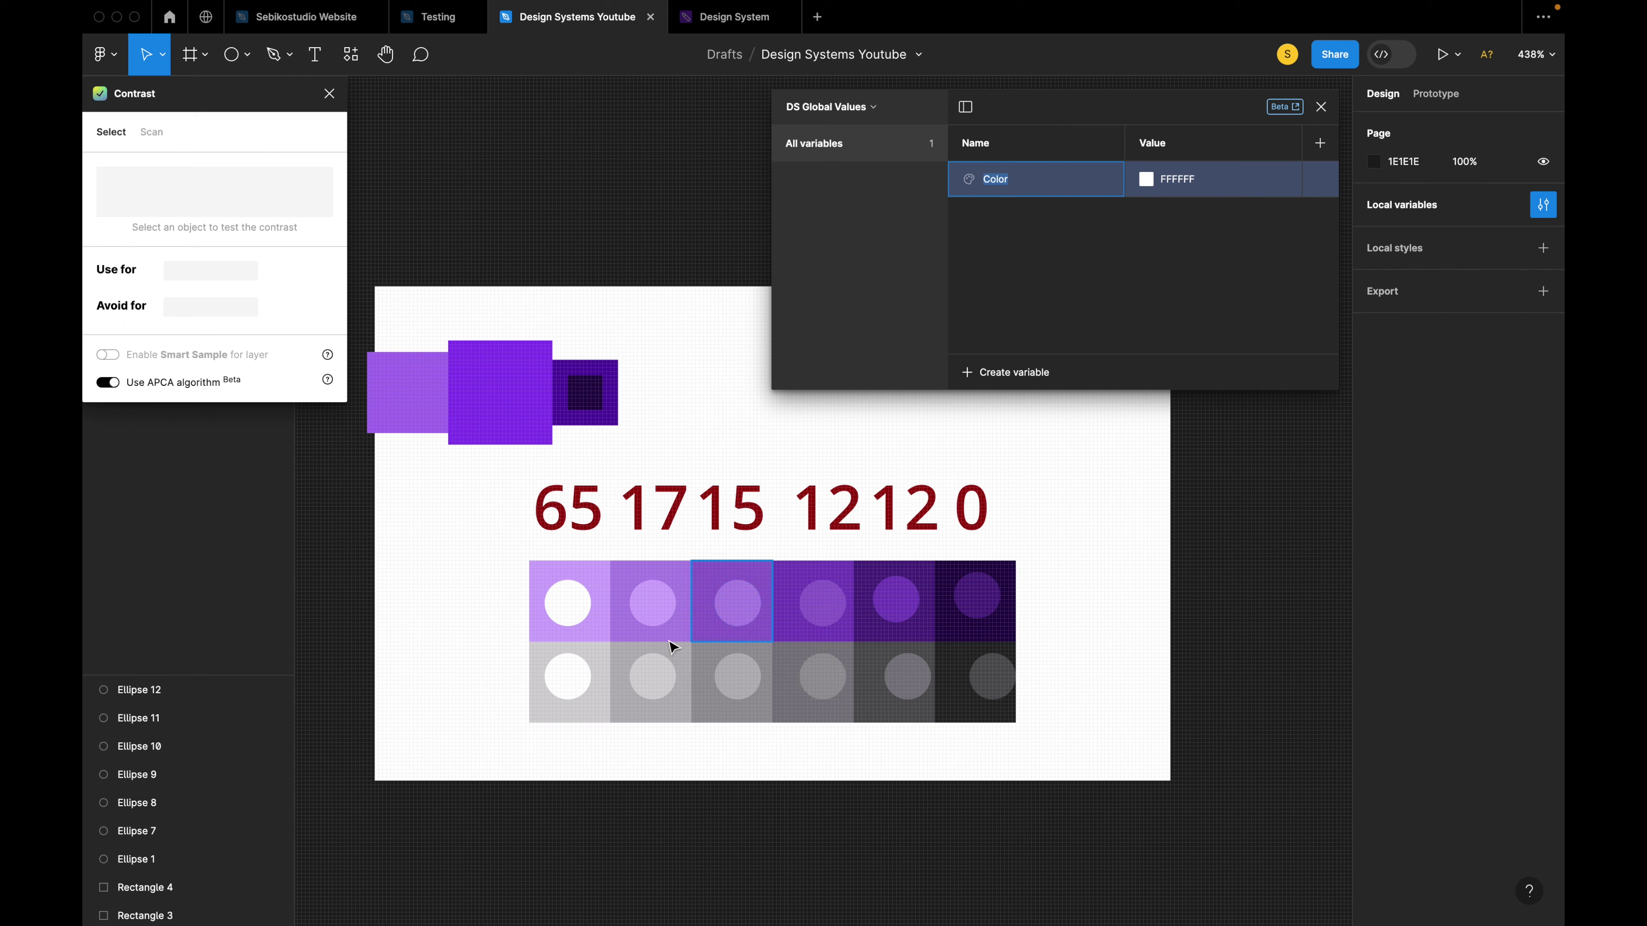
pyautogui.click(592, 577)
pyautogui.click(1145, 179)
pyautogui.click(1164, 466)
pyautogui.click(540, 571)
pyautogui.doubleClick(995, 179)
pyautogui.write('Purple-100')
pyautogui.press('Return')
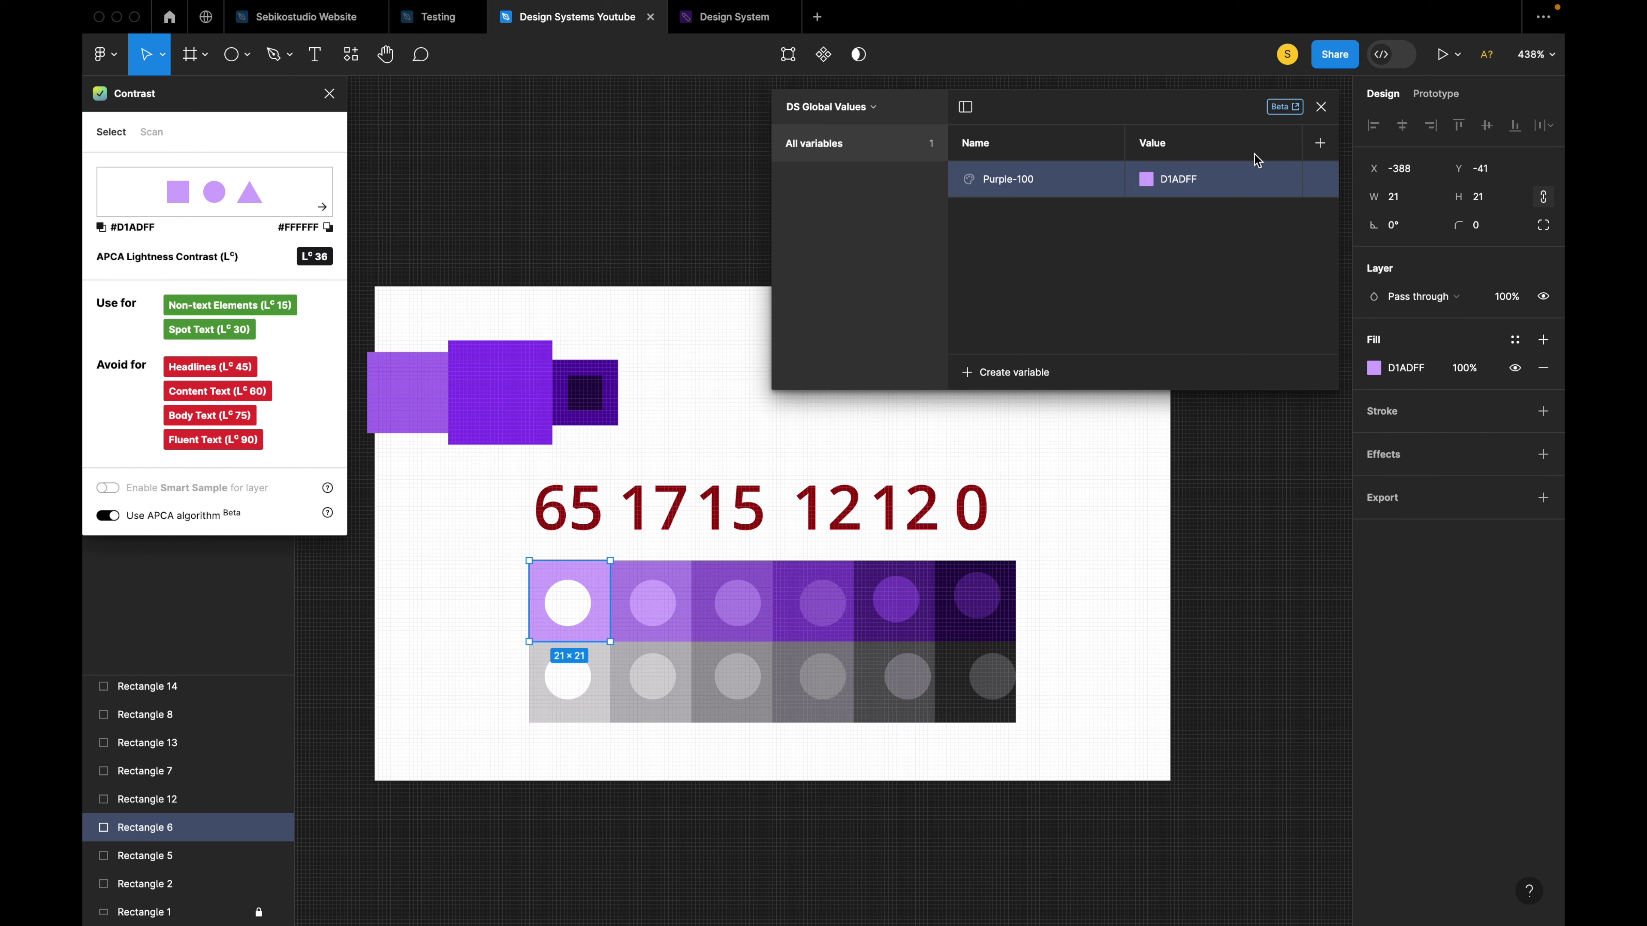
# Create a color variable named Purple-200 with the color B288E9 sampled from the second purple square.
pyautogui.click(1031, 372)
pyautogui.click(1012, 410)
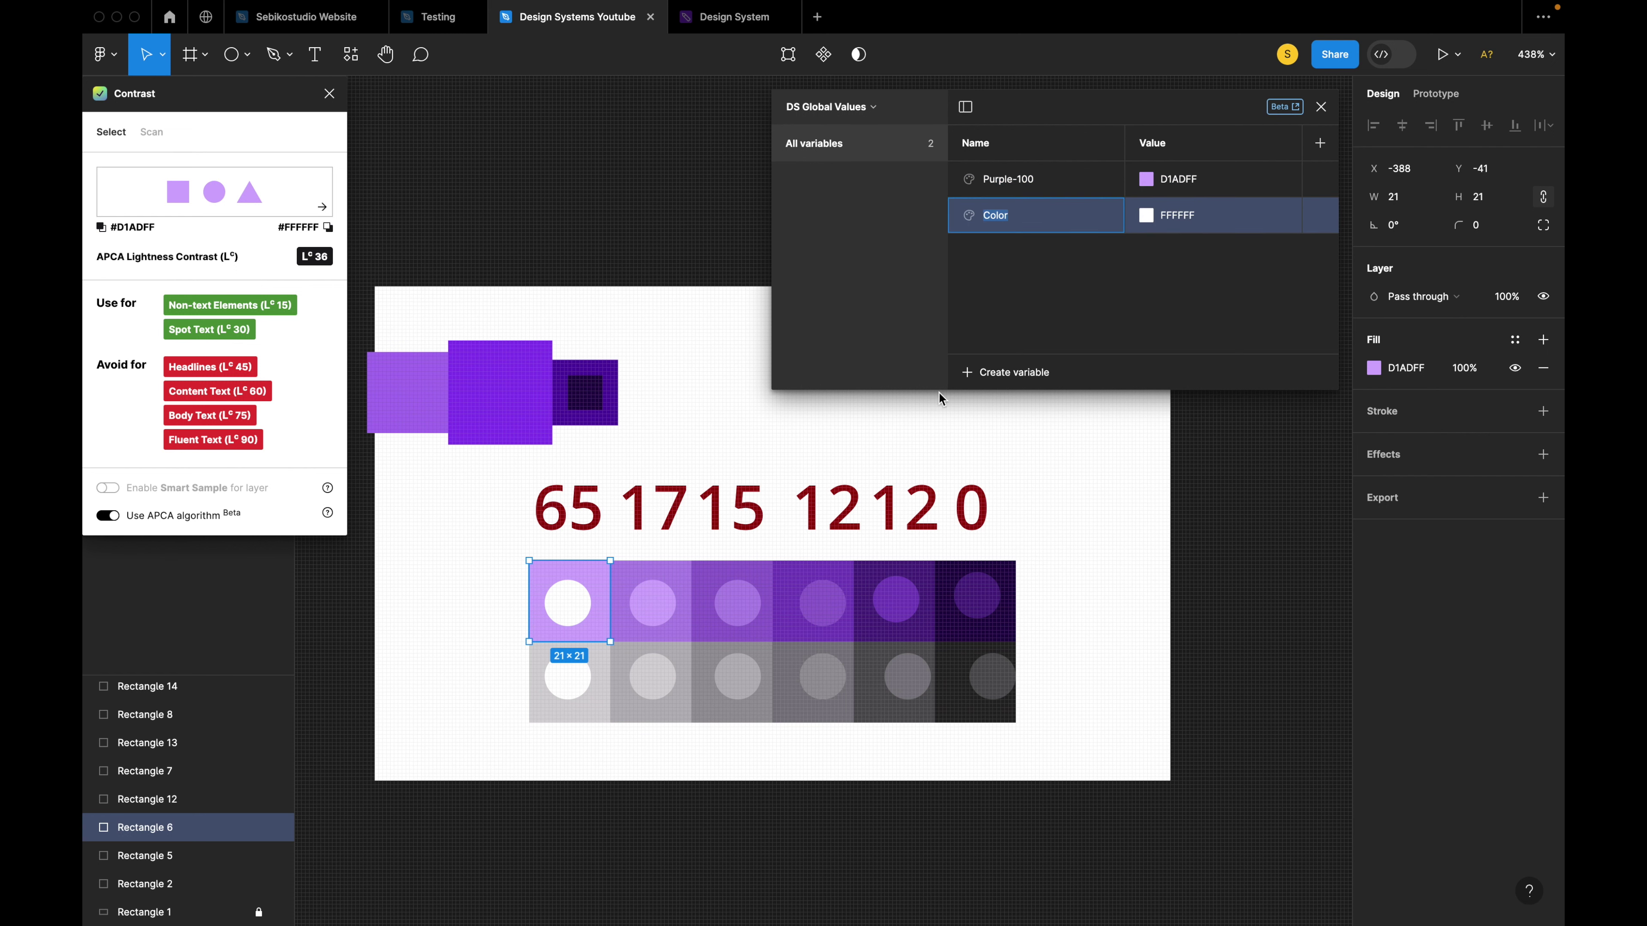
pyautogui.click(1146, 219)
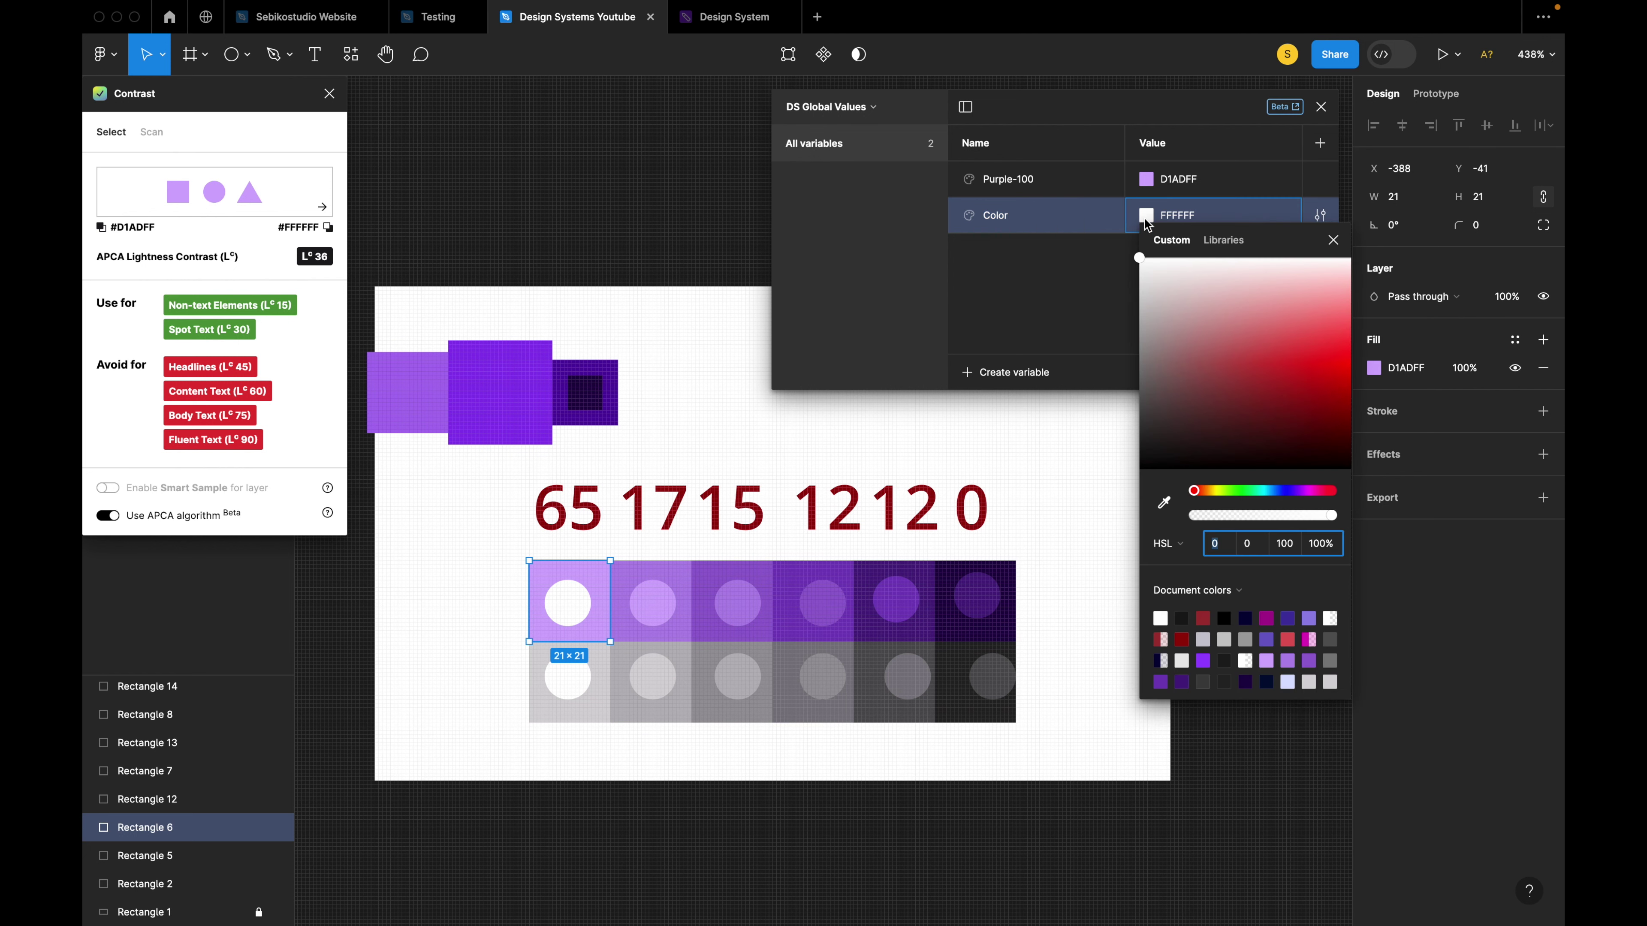
pyautogui.click(1167, 503)
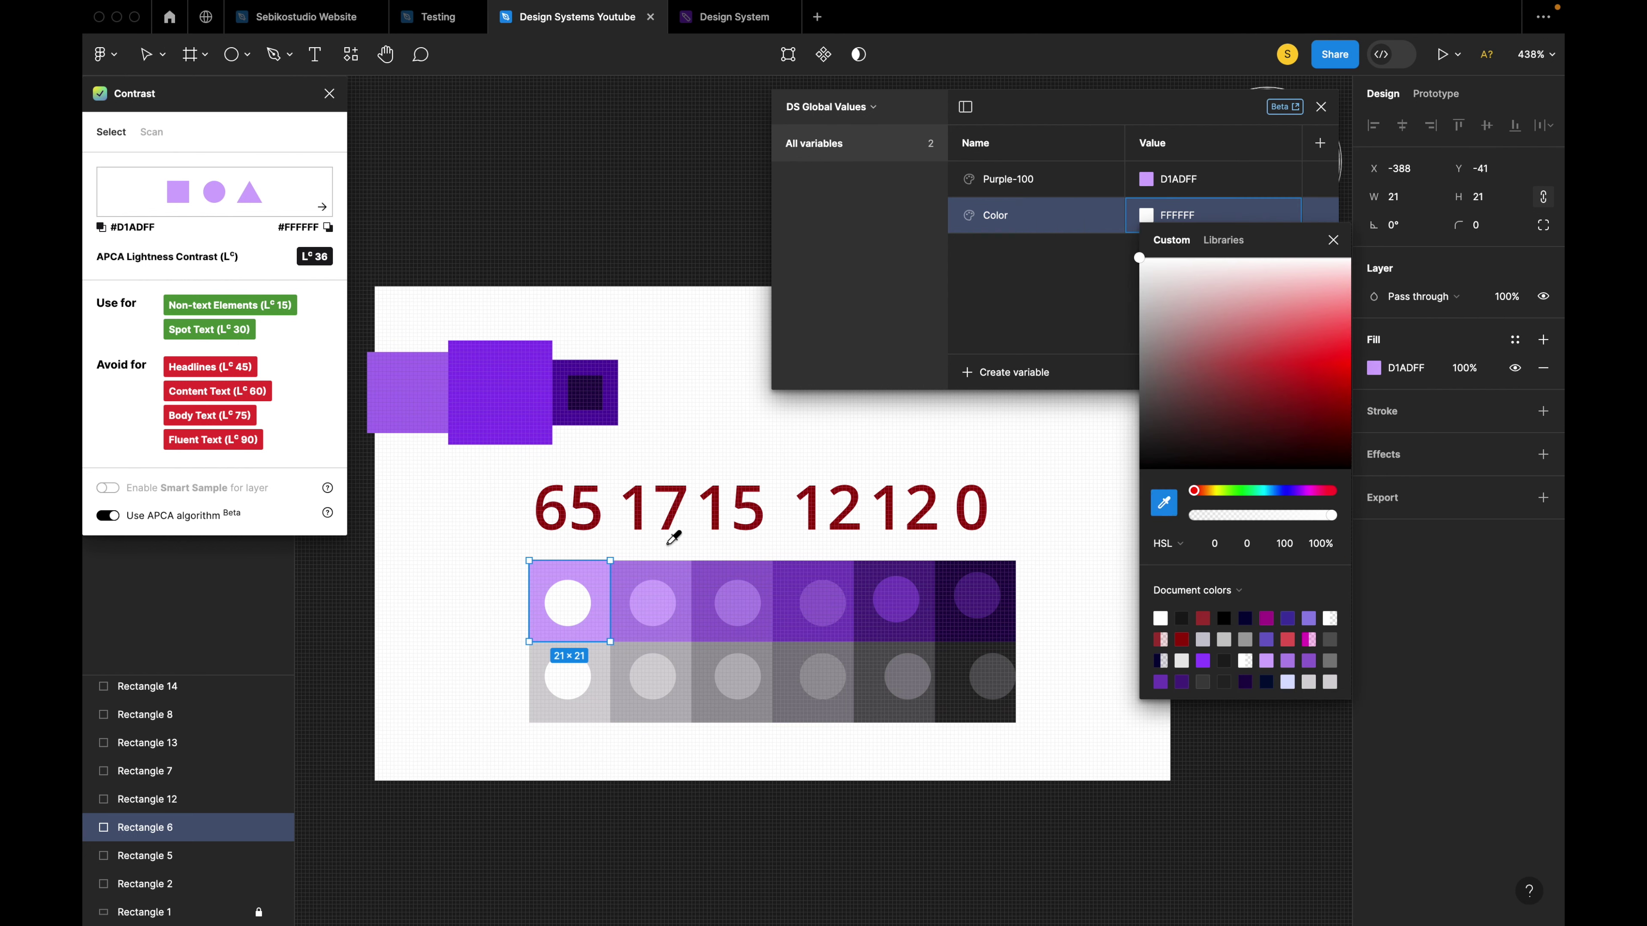
pyautogui.click(672, 577)
pyautogui.doubleClick(999, 220)
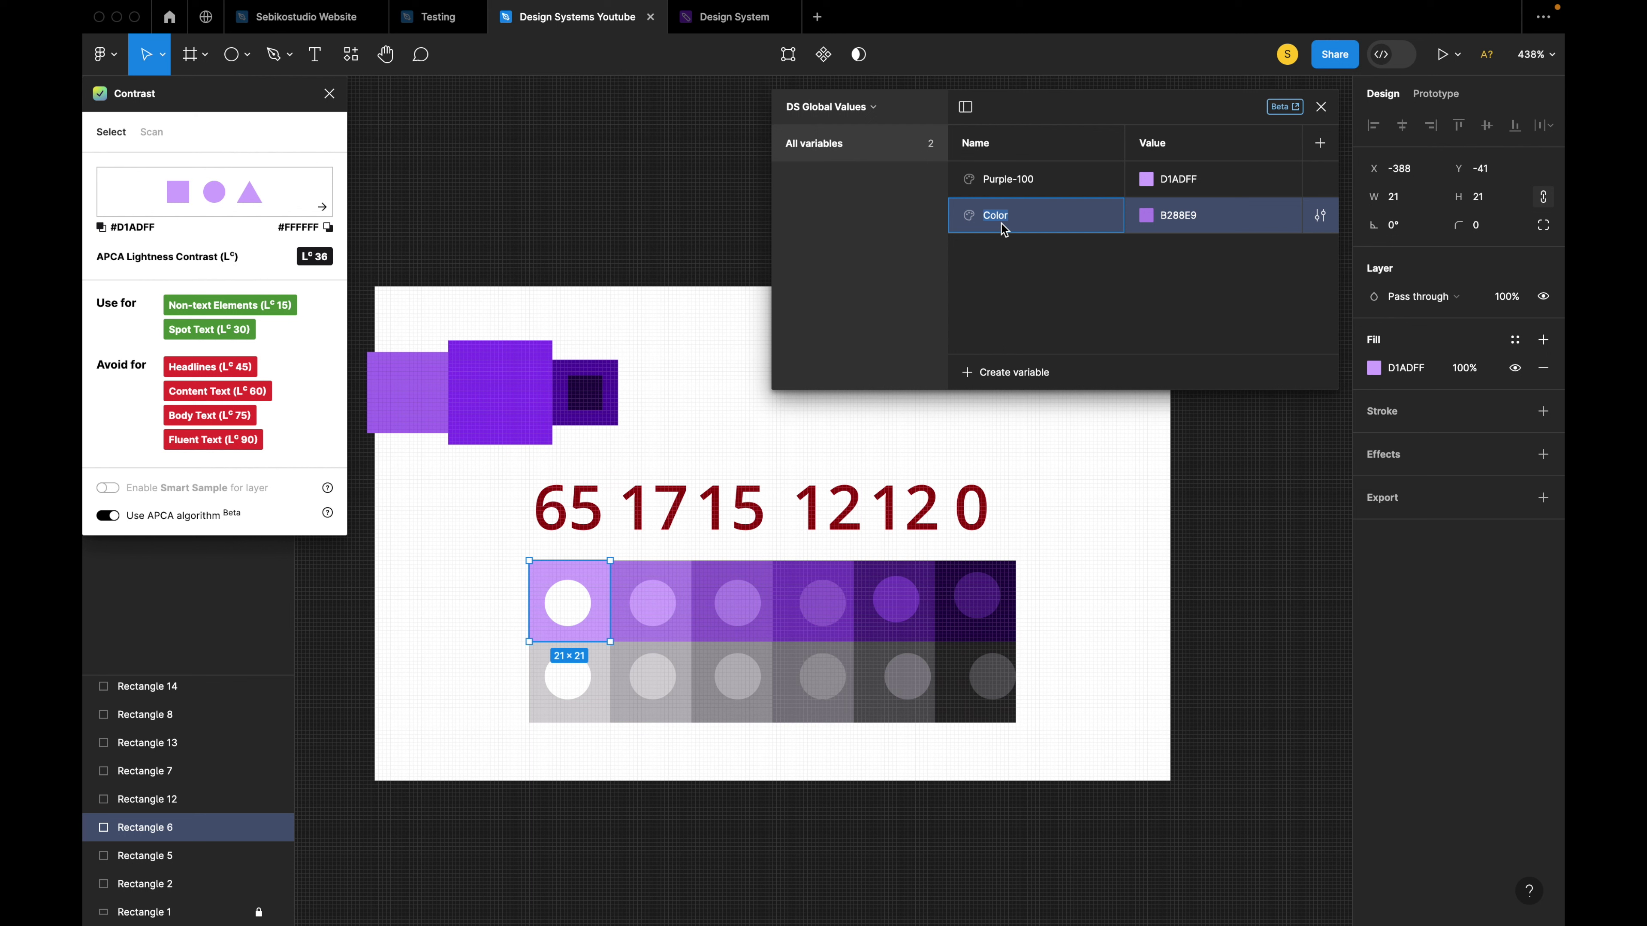
pyautogui.write('Purple-200')
# Create a color variable named Purple-300 with the color 9463D2 sampled from the third purple square.
pyautogui.click(1014, 372)
pyautogui.click(1089, 396)
pyautogui.click(1146, 251)
pyautogui.click(1167, 537)
pyautogui.click(753, 570)
pyautogui.write('Purple-300')
# Create a color variable named Purple-400 with the fourth purple square's color, 753EBC.
pyautogui.click(1014, 371)
pyautogui.click(998, 405)
pyautogui.click(1146, 287)
pyautogui.doubleClick(1005, 289)
pyautogui.write('Purple-400')
pyautogui.press('Return')
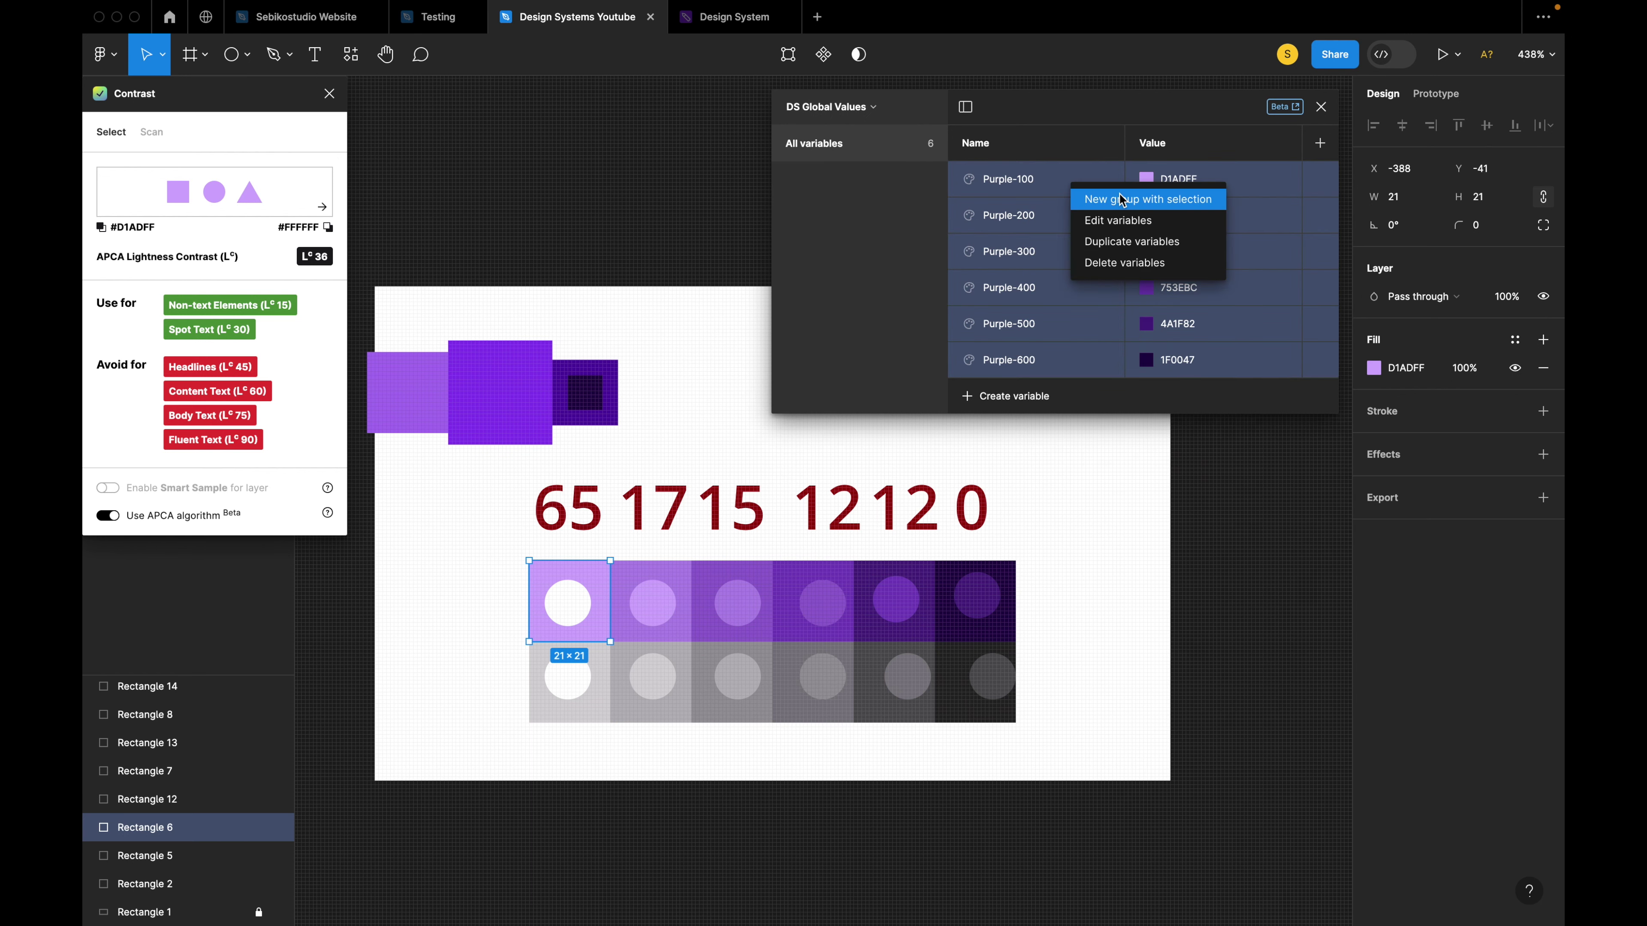
# Group the six selected purple variables, Purple-100 to Purple-600, and name the group Purple.
pyautogui.click(1122, 199)
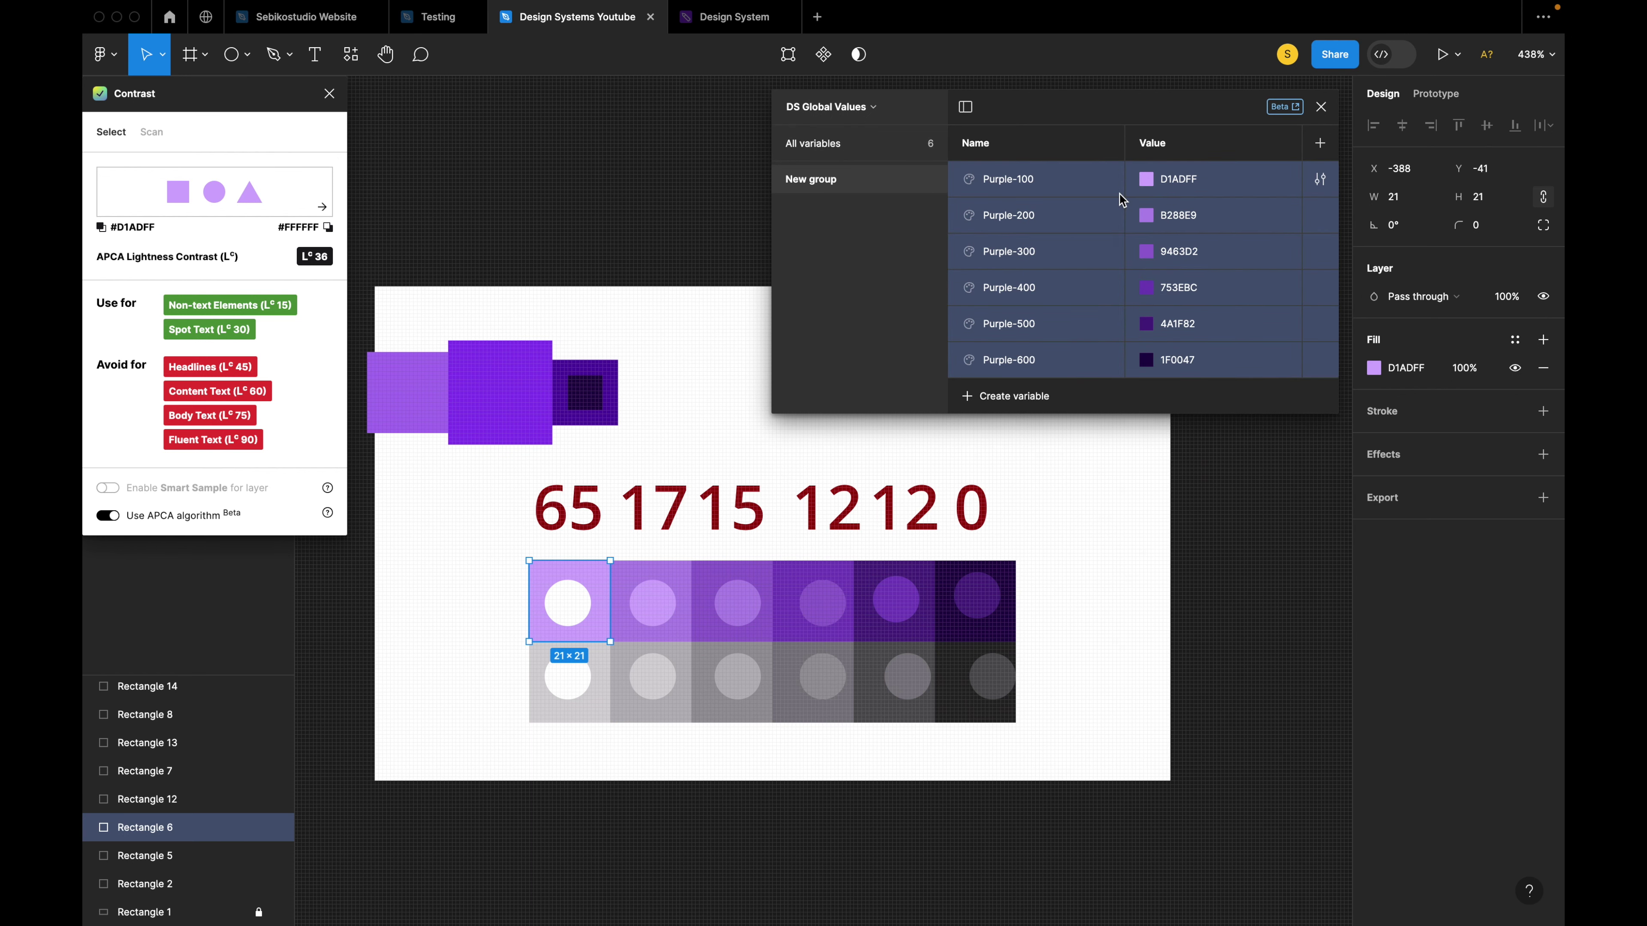
pyautogui.doubleClick(812, 179)
pyautogui.write('Purple')
pyautogui.press('Return')
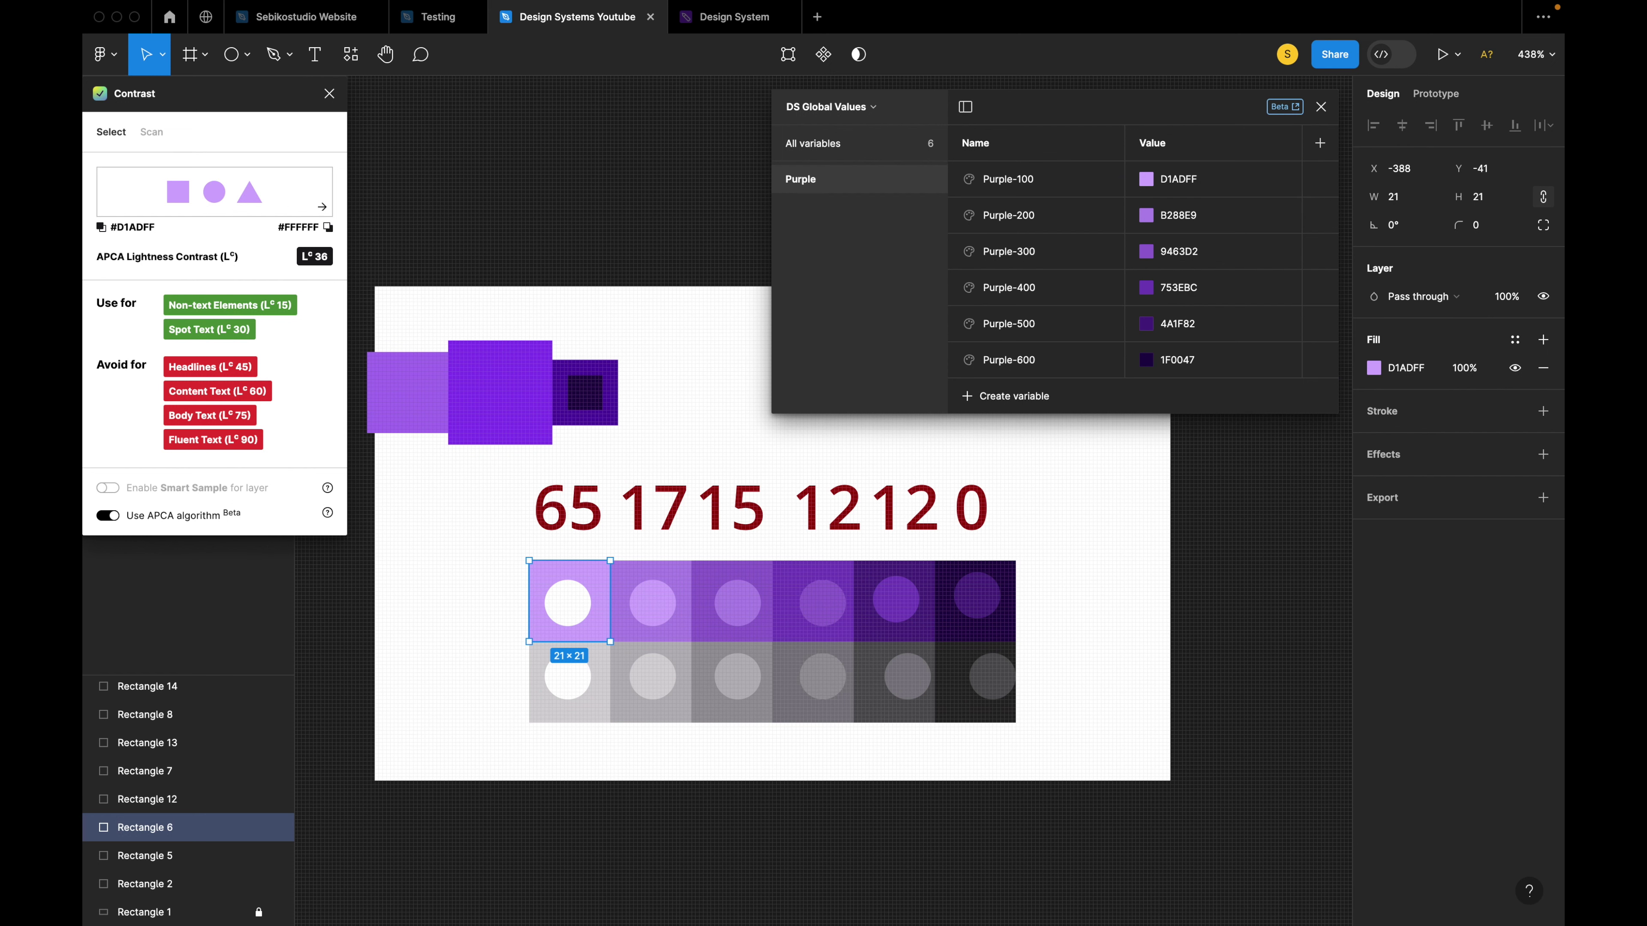
# Create a color variable named Gray-100 with the color D6D5D7 sampled from the first gray square.
pyautogui.click(1031, 396)
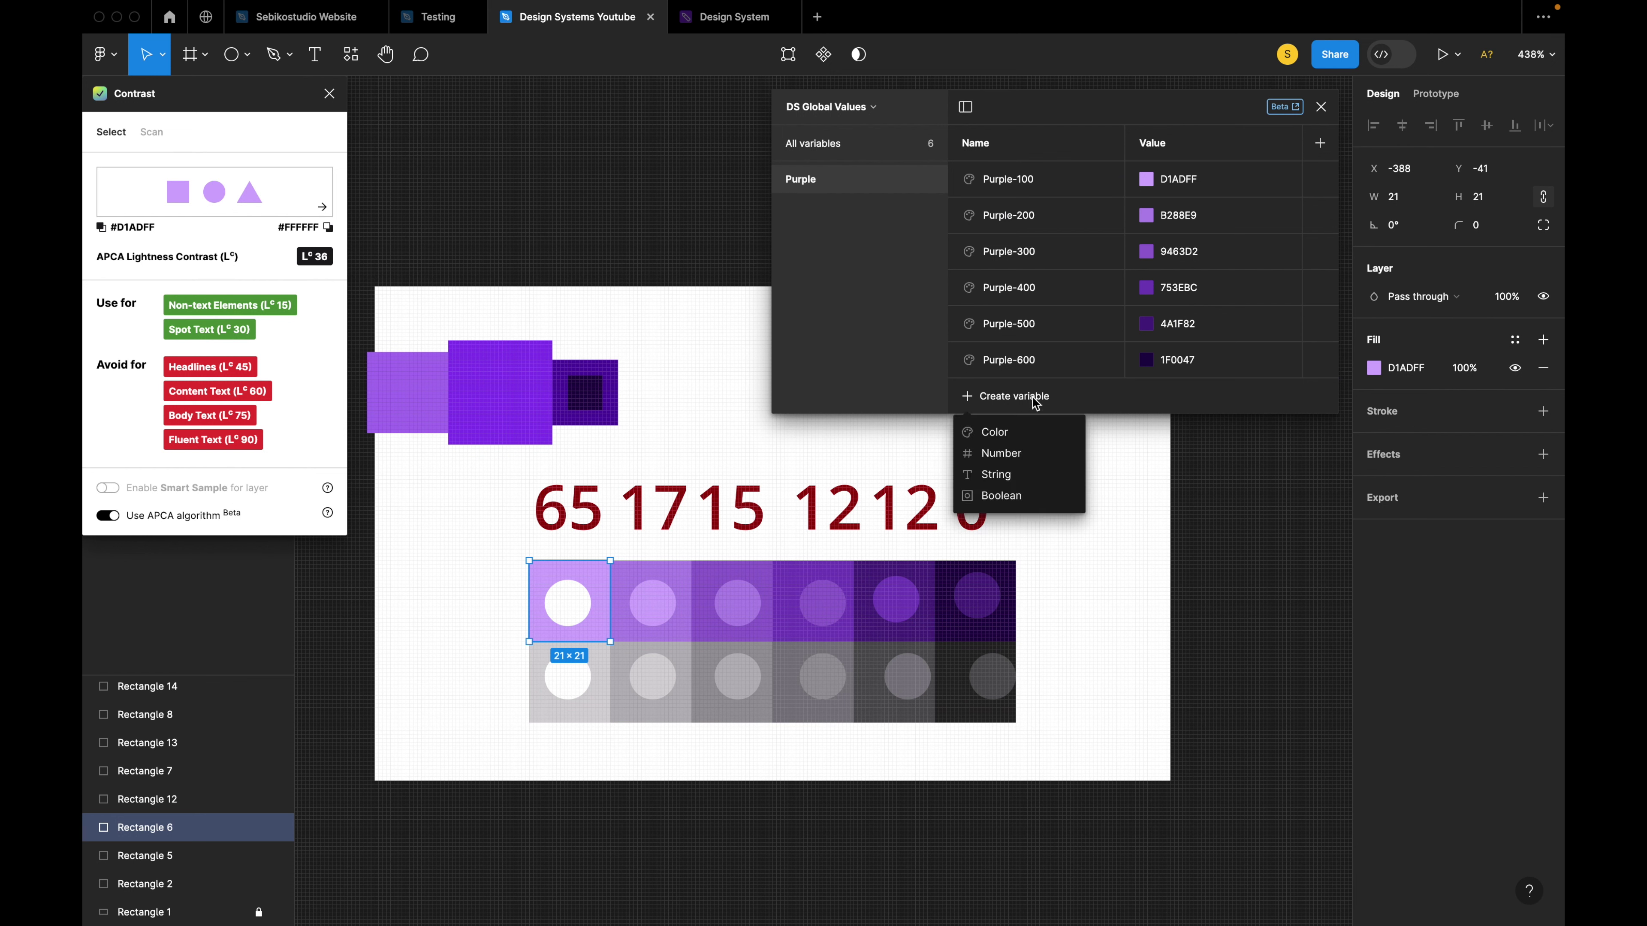
pyautogui.click(1014, 432)
pyautogui.write('Gray-100')
pyautogui.press('Tab')
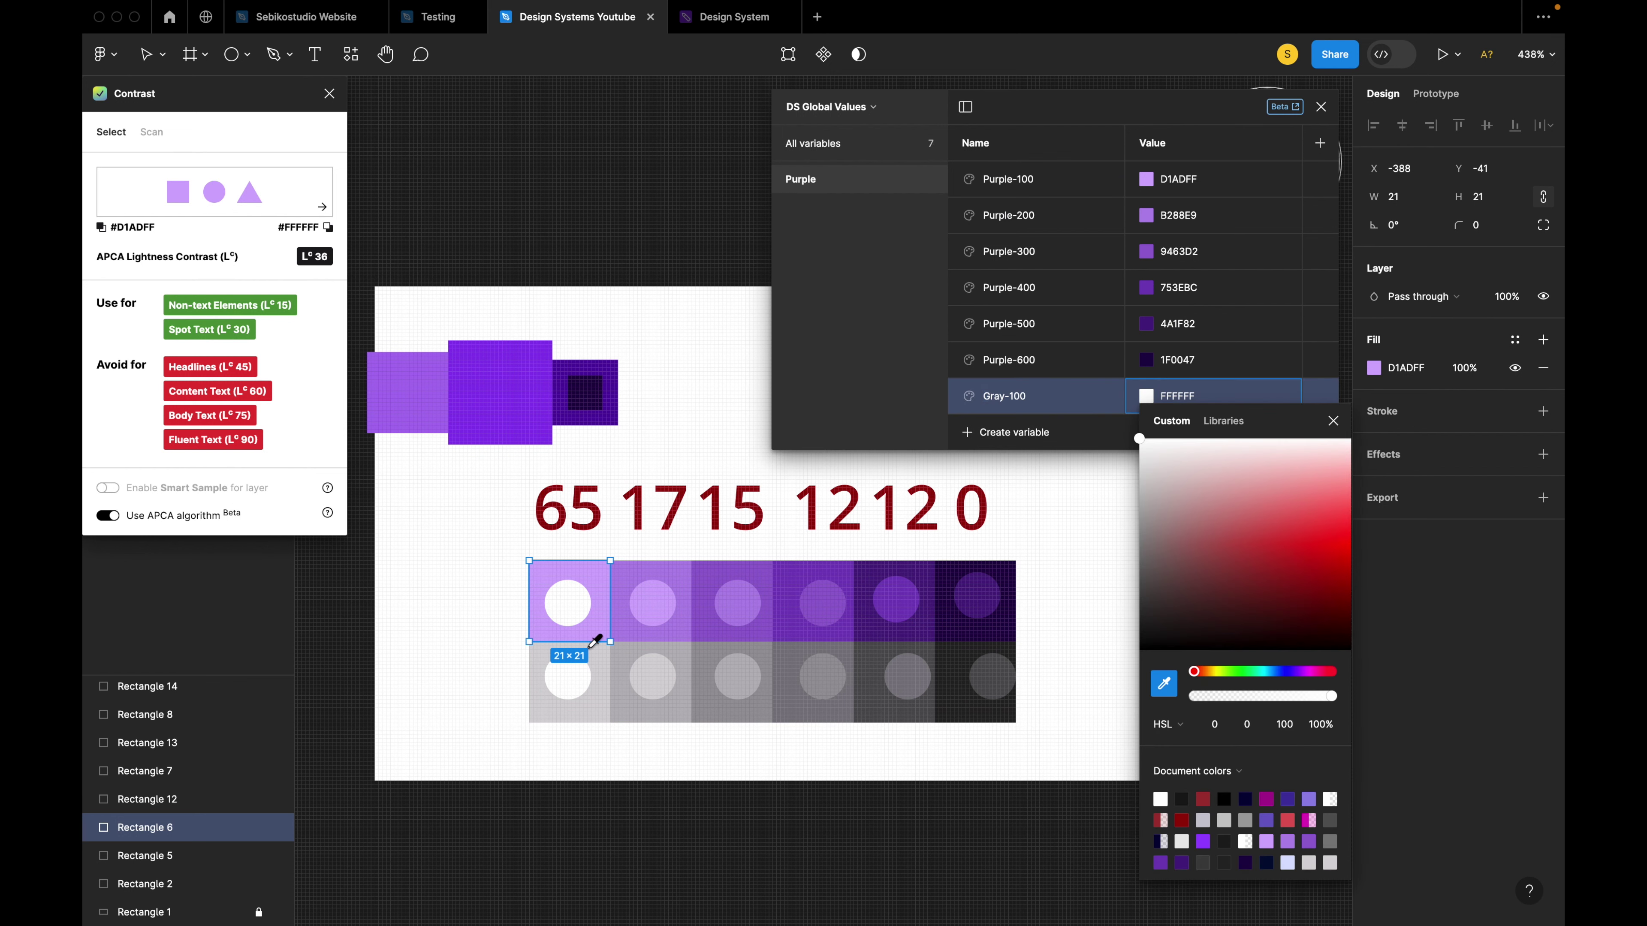
pyautogui.click(598, 698)
pyautogui.press('Escape')
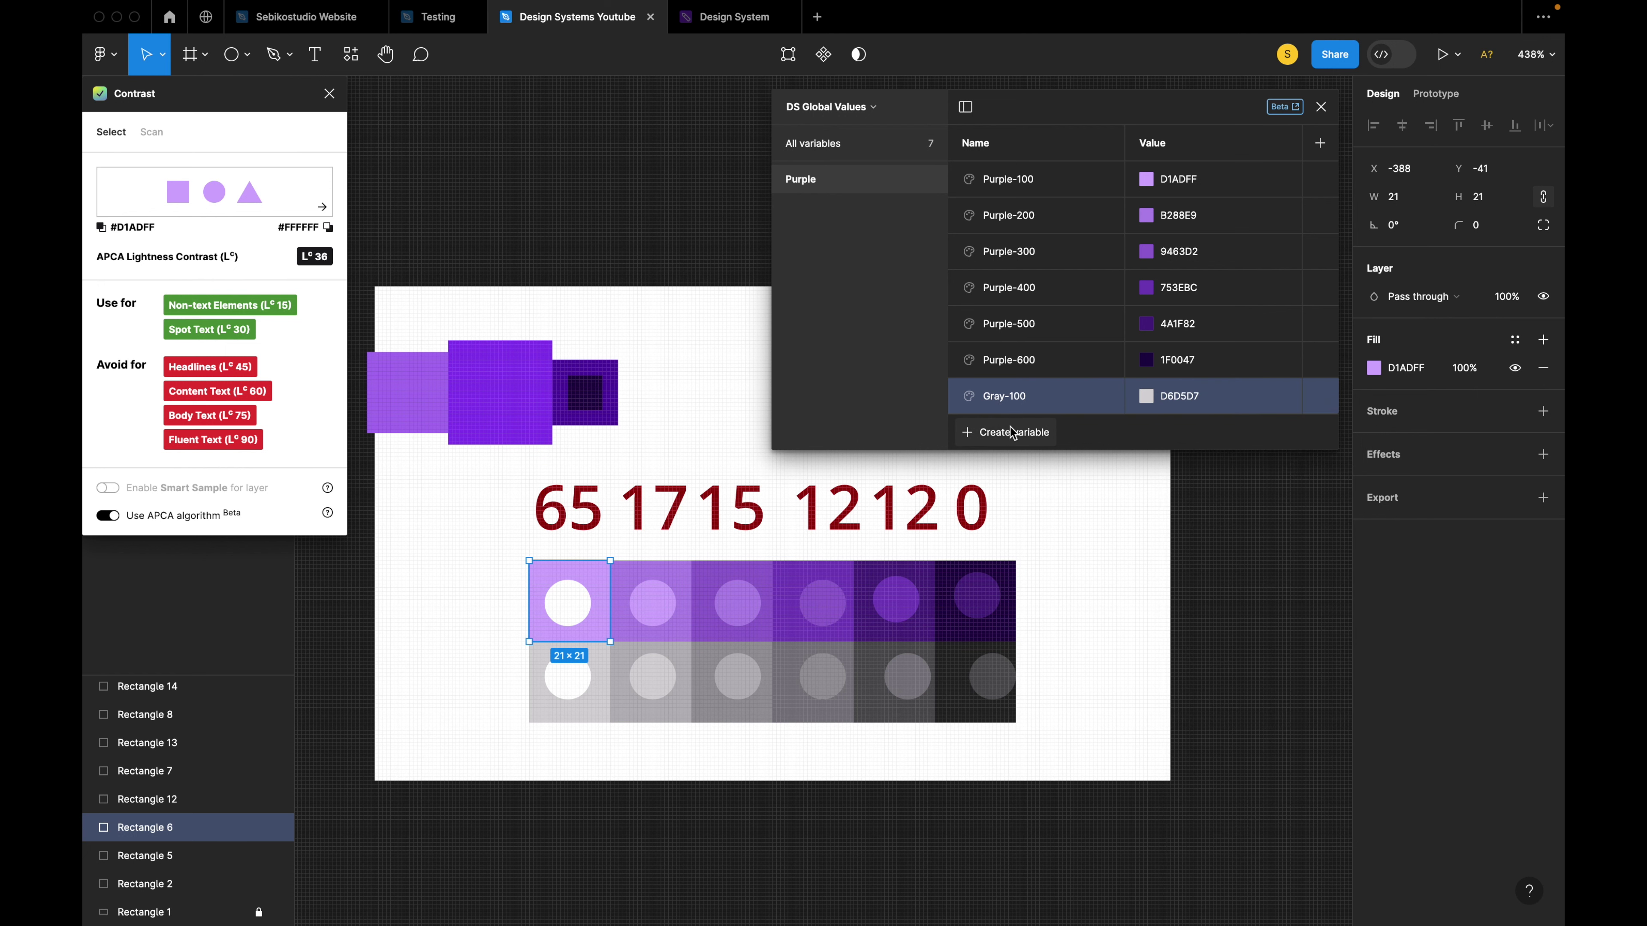
# Create a color variable named Gray-200 with the color sampled from the second gray square.
pyautogui.click(1013, 431)
pyautogui.click(1015, 467)
pyautogui.write('Gray-200')
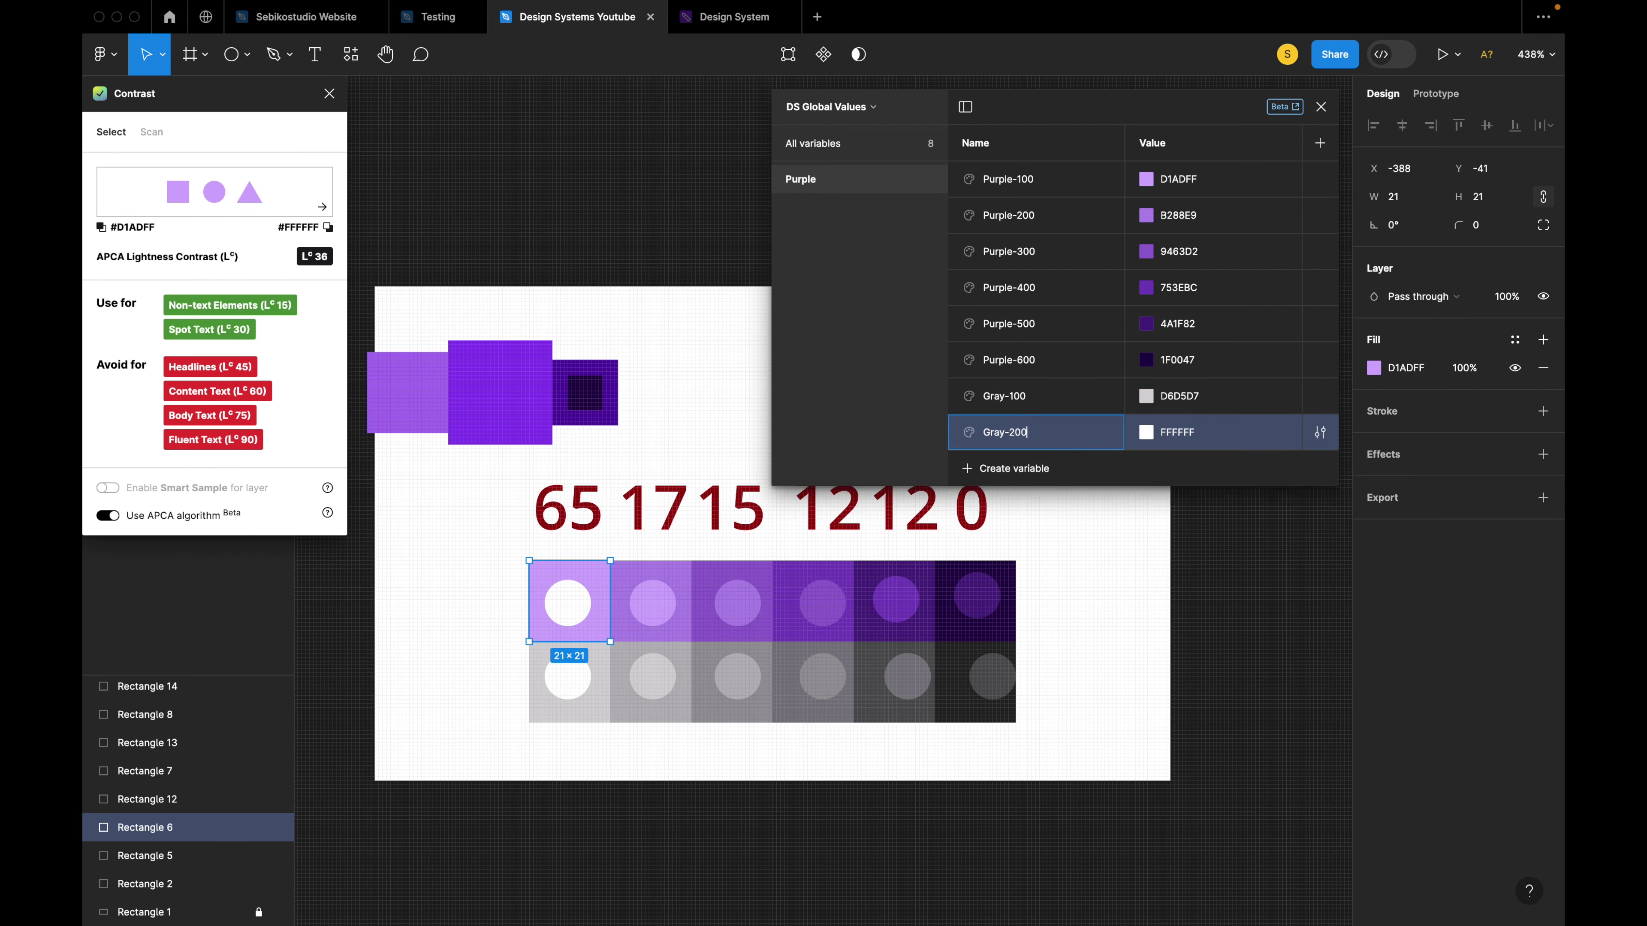
pyautogui.press('Tab')
pyautogui.press('i')
pyautogui.click(668, 711)
pyautogui.press('Escape')
# Create a color variable named Gray-300 with the color sampled from the third gray square.
pyautogui.click(1013, 468)
pyautogui.click(1021, 487)
pyautogui.write('Gray-300')
pyautogui.press('Tab')
pyautogui.press('i')
pyautogui.click(745, 697)
pyautogui.press('Escape')
# Create a color variable sampled from the fourth gray square and name it to continue the Gray series.
pyautogui.click(1077, 504)
pyautogui.click(1023, 528)
pyautogui.press('Tab')
pyautogui.press('i')
pyautogui.click(823, 699)
pyautogui.press('Escape')
pyautogui.doubleClick(1037, 503)
pyautogui.write('Gra')
pyautogui.click(1065, 643)
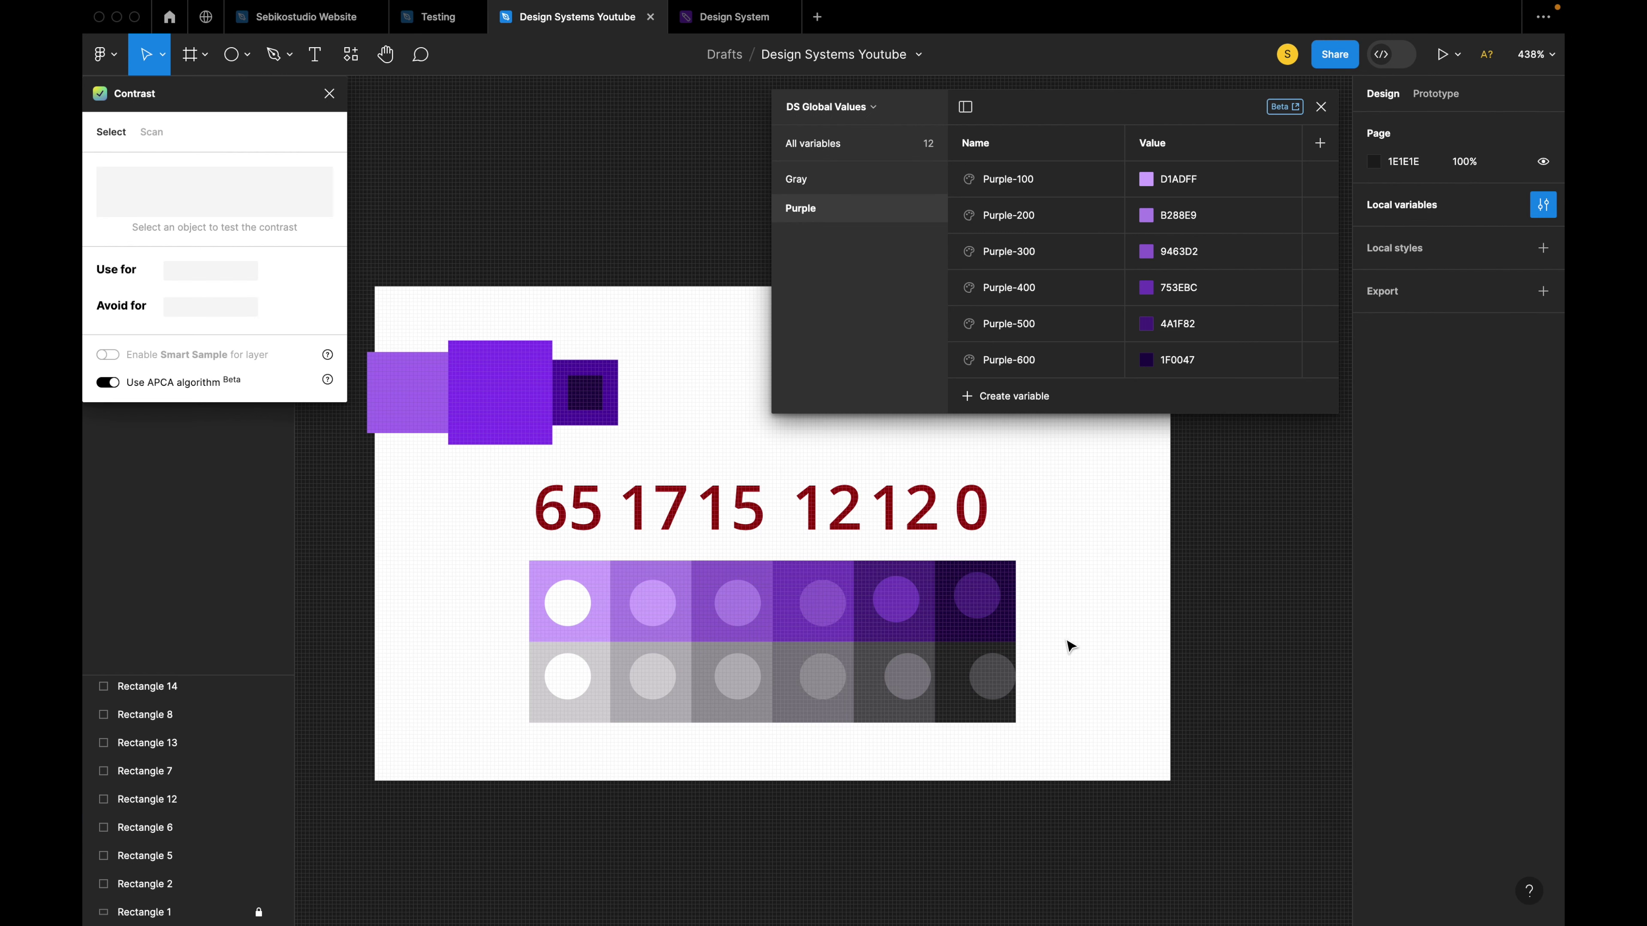
# Place two stacked copies of the darkest gray square beside the palette and clear the upper one.
pyautogui.moveTo(974, 706); pyautogui.dragTo(1088, 633)
pyautogui.press('8')
pyautogui.click(1075, 538)
pyautogui.click(1087, 600)
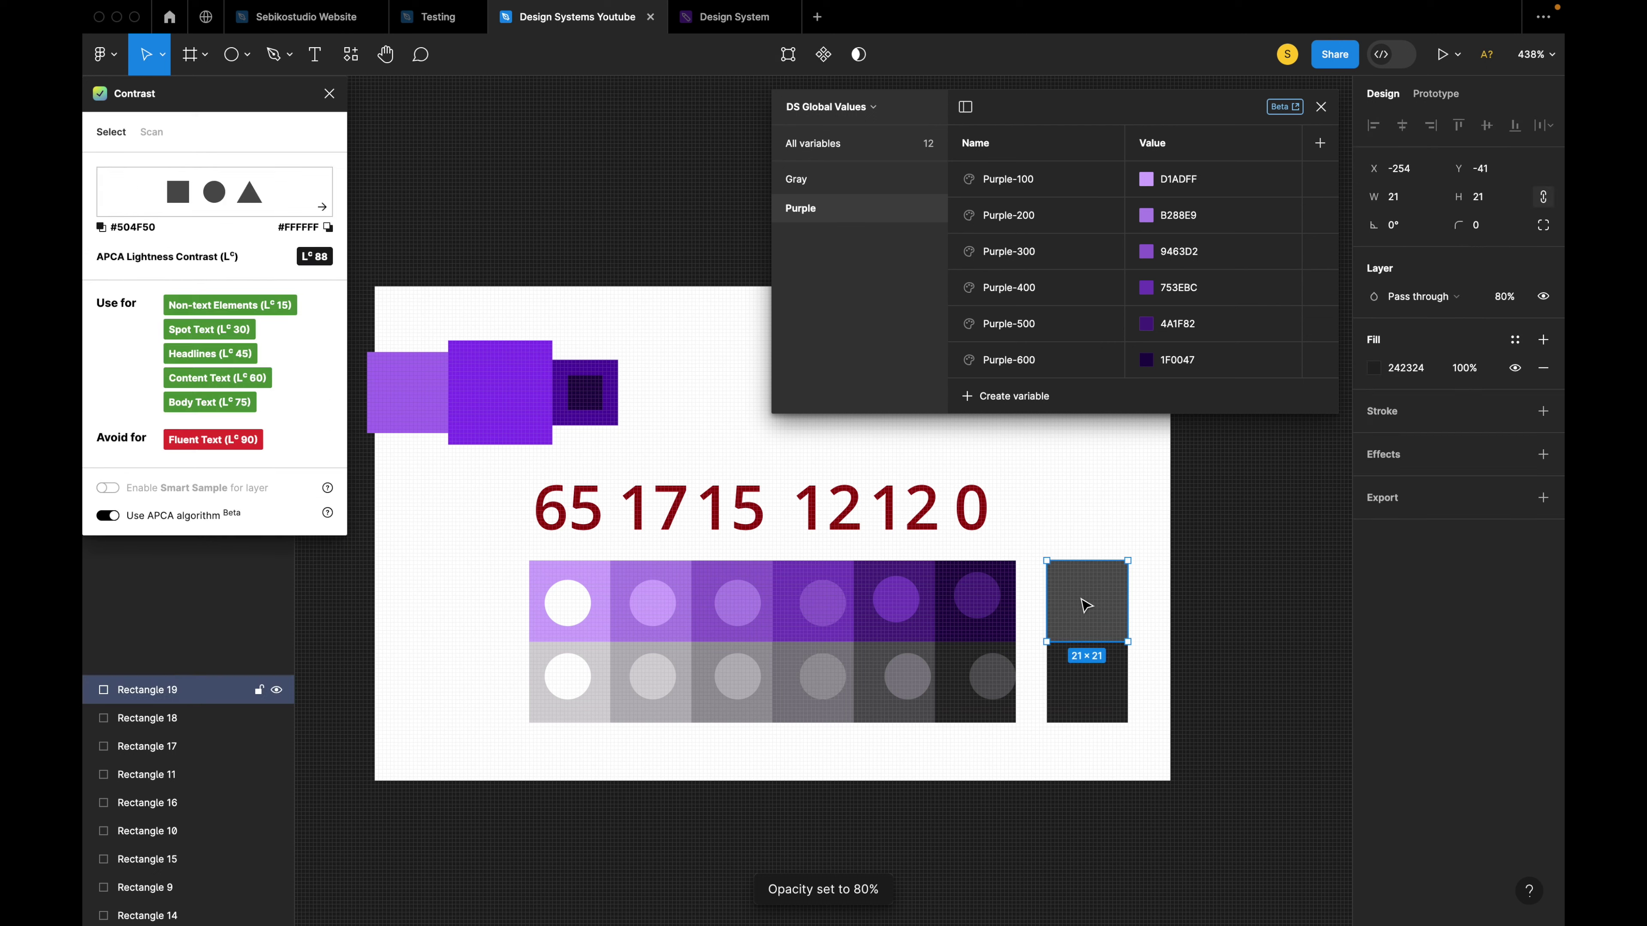
pyautogui.press('Delete')
# Make the remaining copied square near-black by setting its fill to HSL 266, 100, 2.
pyautogui.click(1091, 685)
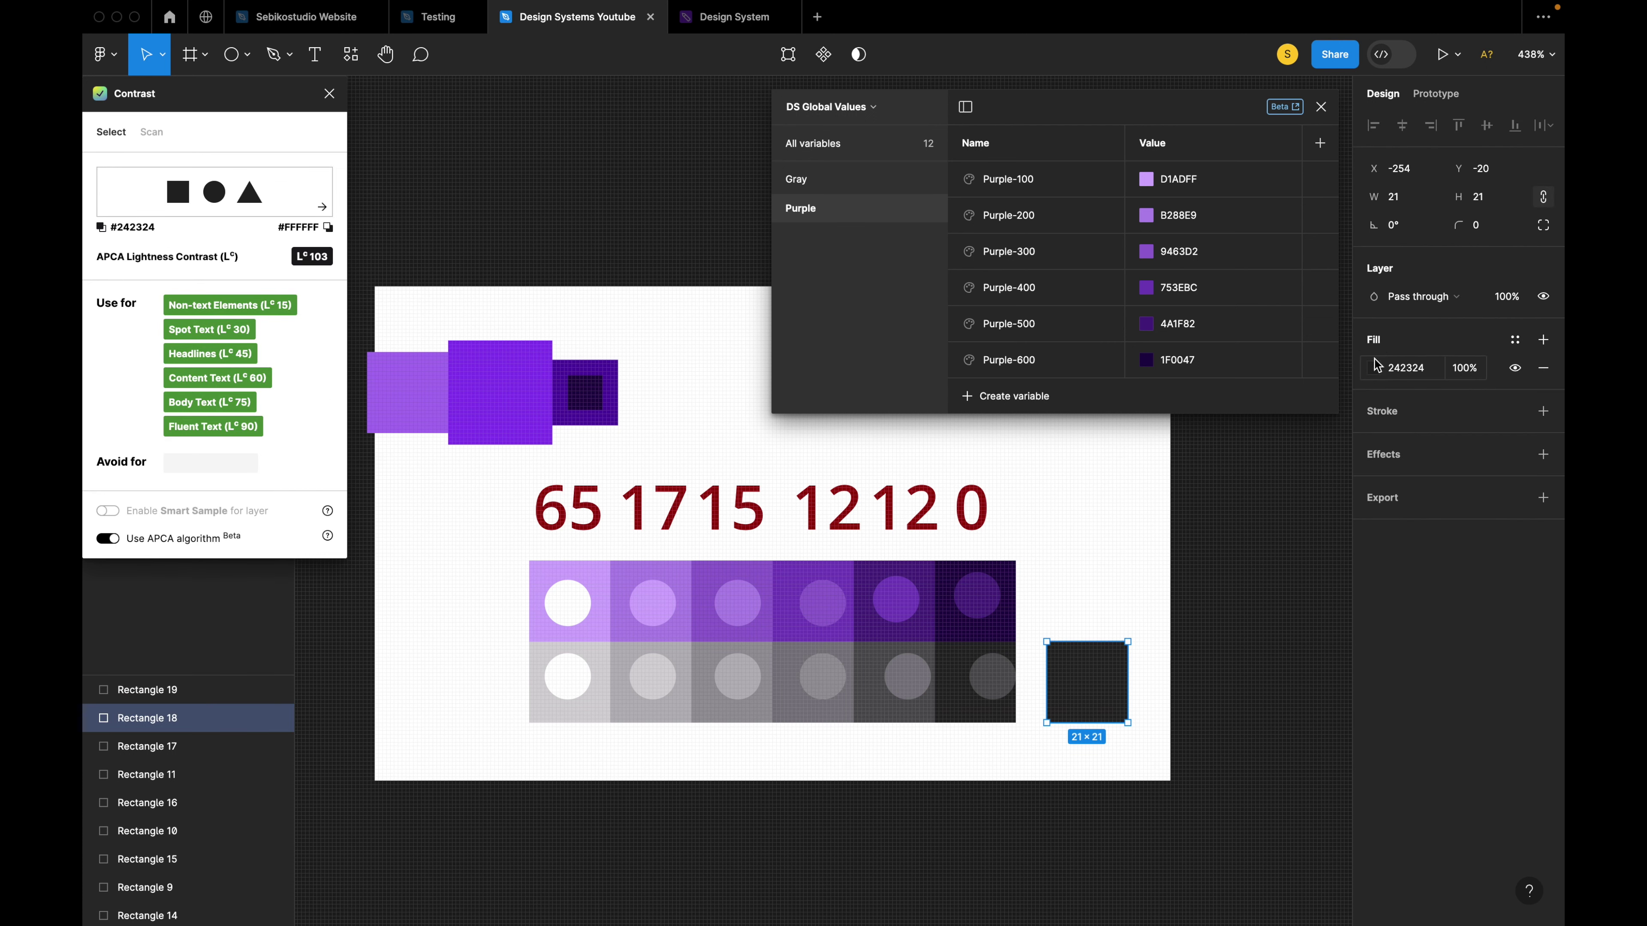
pyautogui.click(1373, 368)
pyautogui.moveTo(1223, 627); pyautogui.dragTo(1367, 650)
pyautogui.click(1253, 717)
pyautogui.write('2')
pyautogui.press('Return')
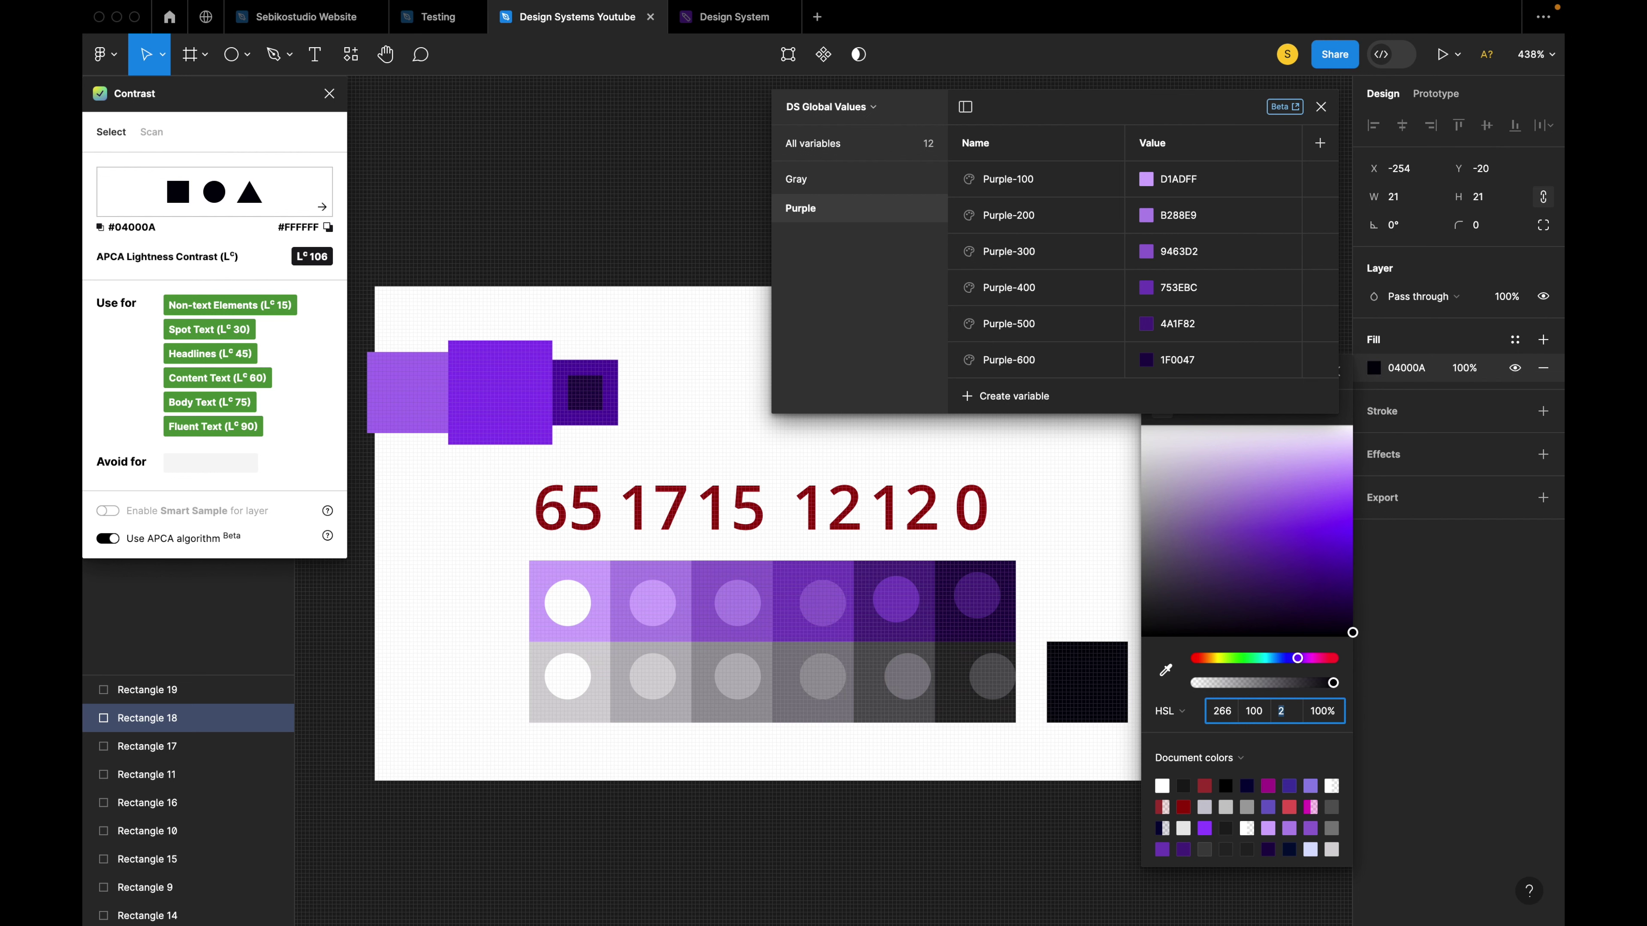
# Add White (FFFFFF) and Black (04000A) color variables and group them under the name Common.
pyautogui.click(977, 395)
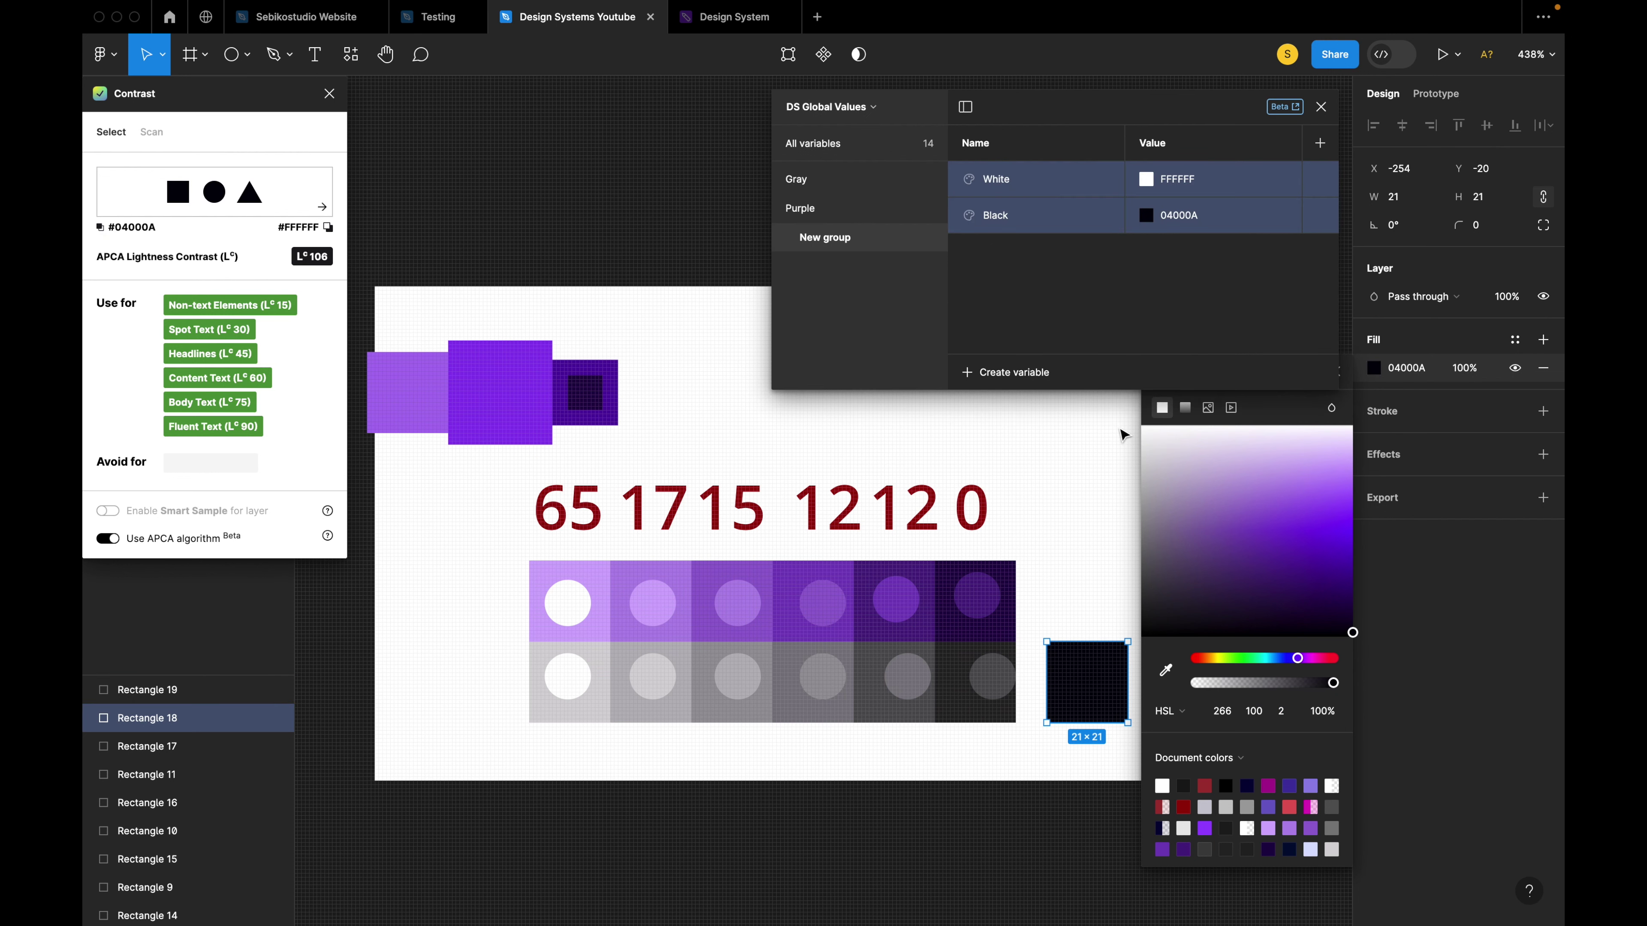
pyautogui.press('Escape')
pyautogui.doubleClick(824, 236)
pyautogui.write('Common')
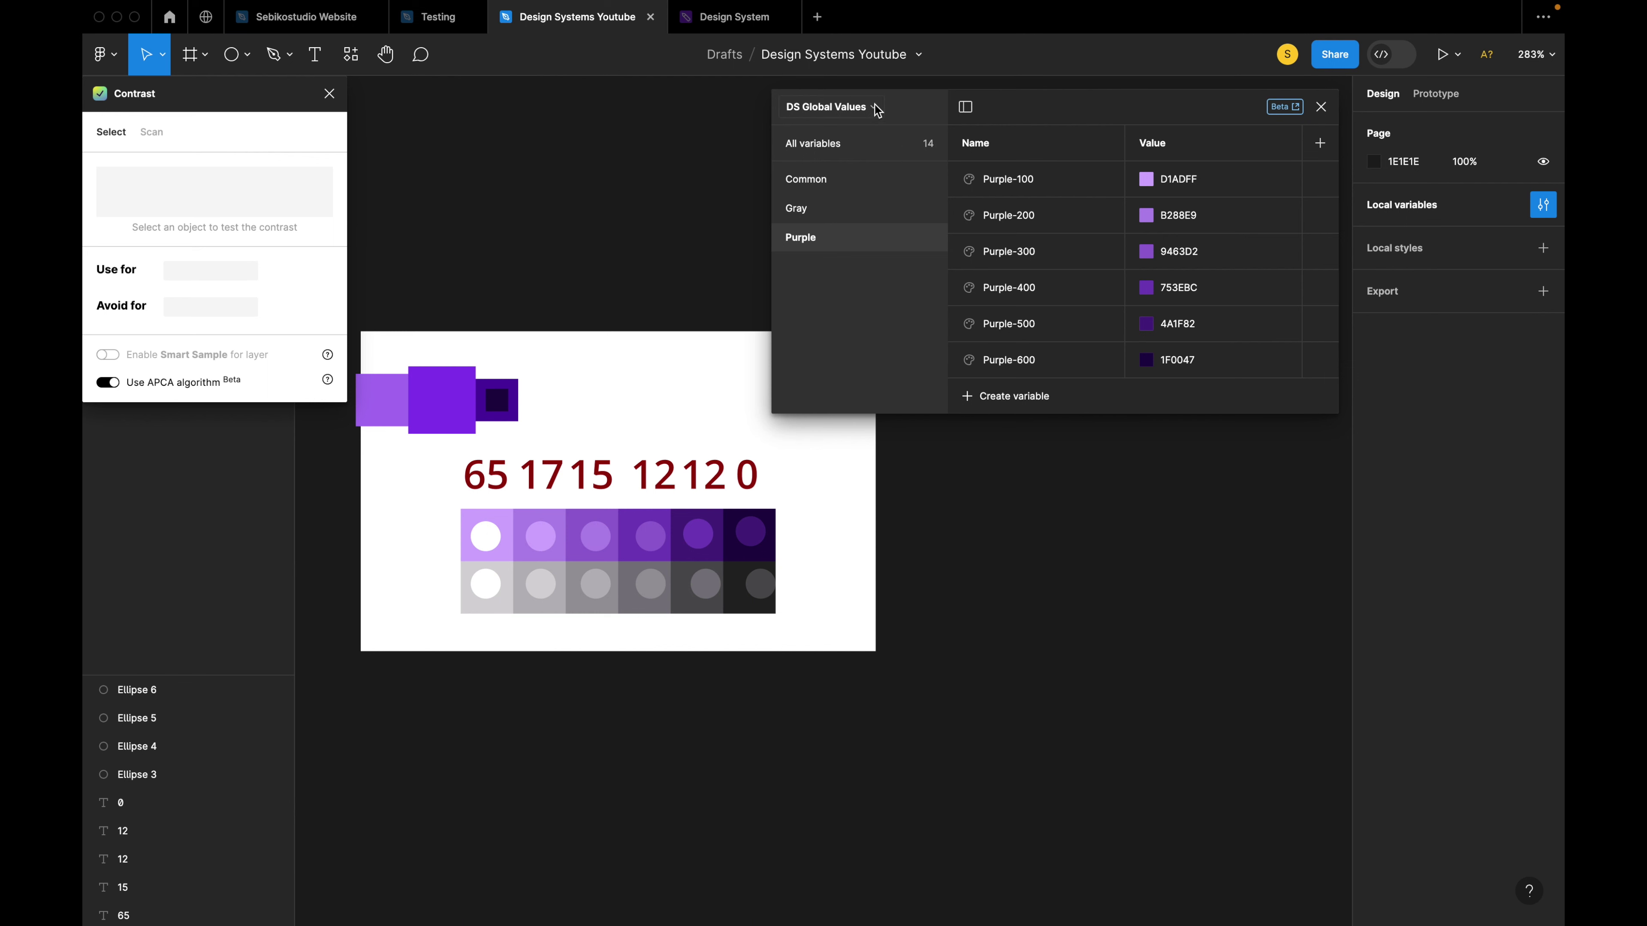
# Create a second variable collection named DS Alias Tokens.
pyautogui.click(874, 106)
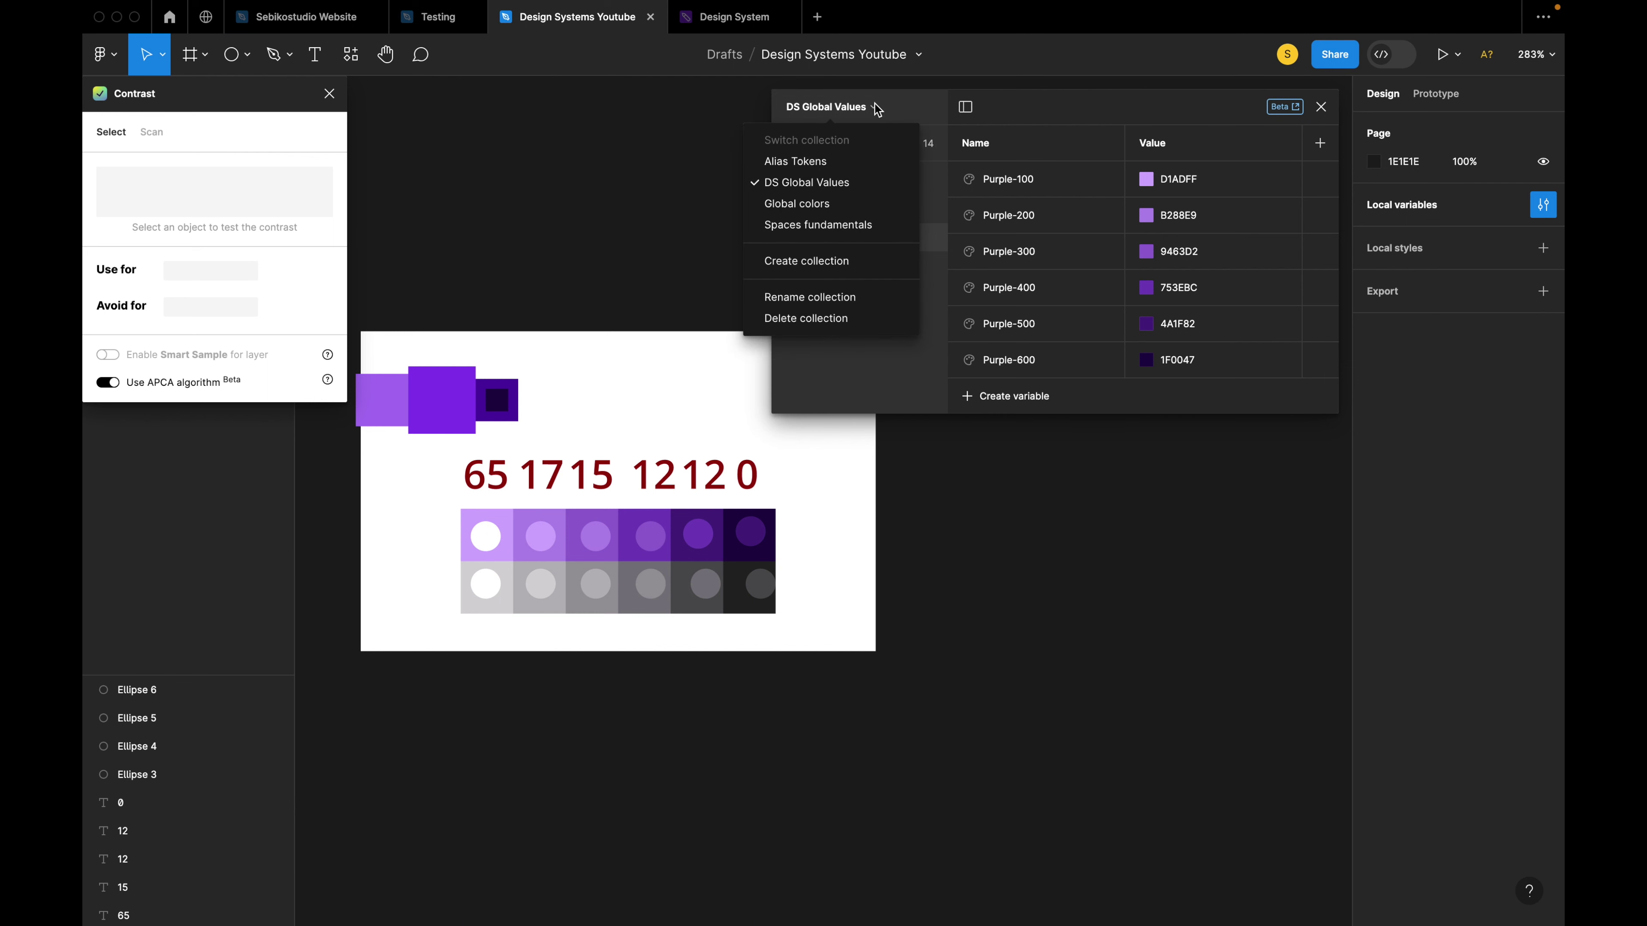
pyautogui.click(830, 267)
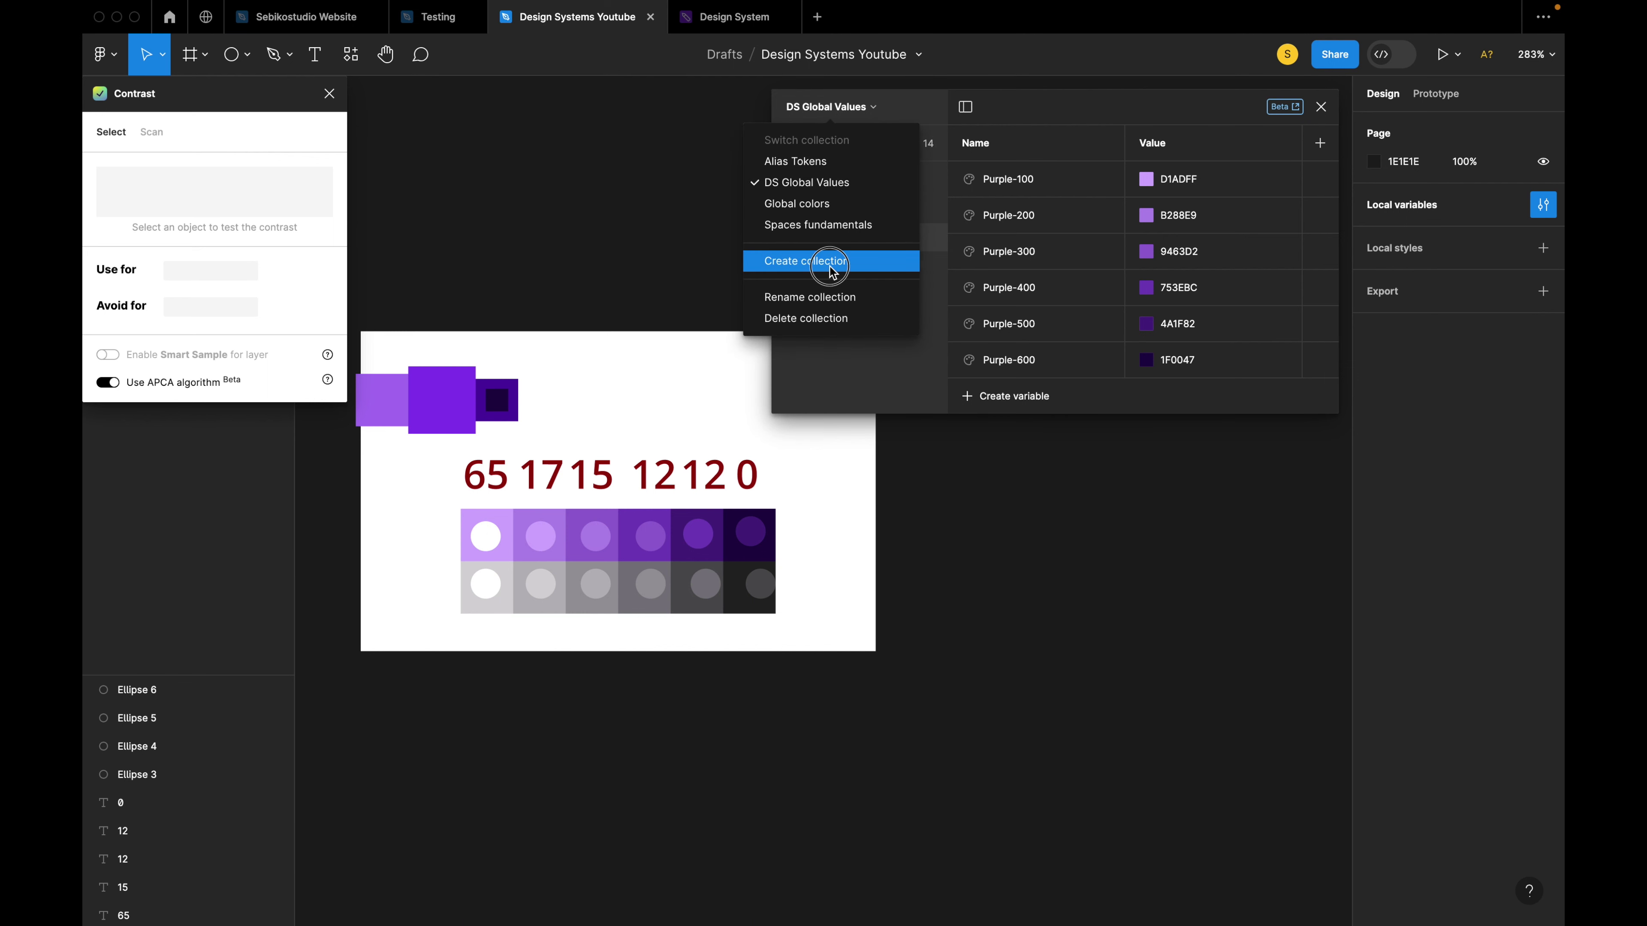
pyautogui.write('DS Alias Tokens')
pyautogui.press('Return')
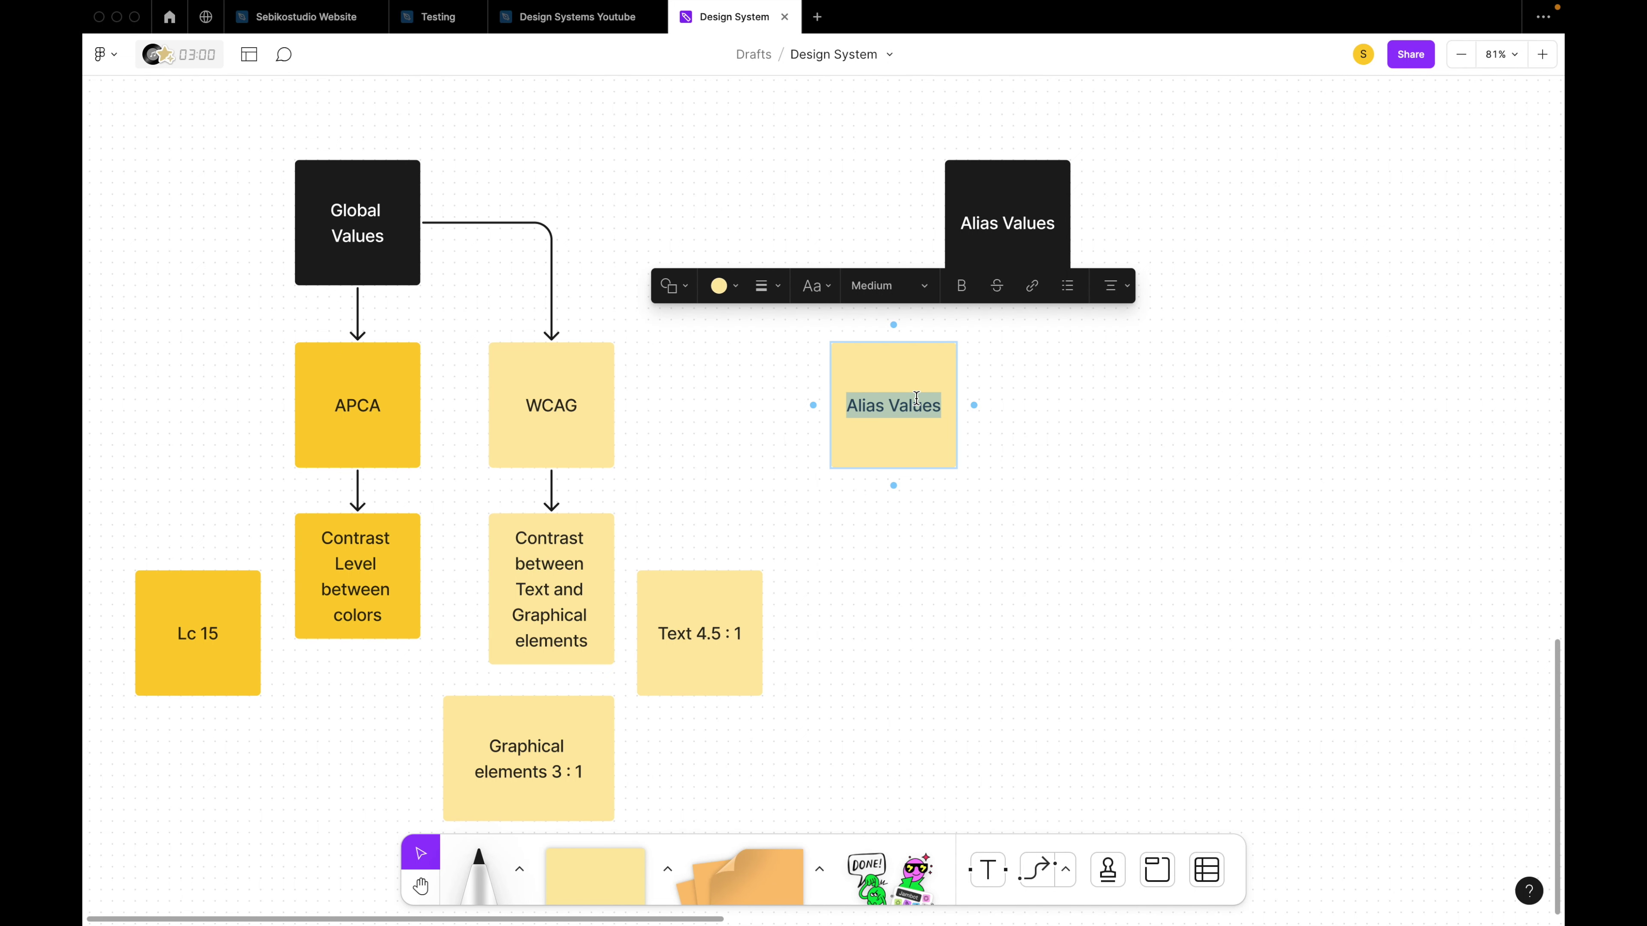
# On the Design System FigJam board, change the text of the yellow box below Alias Values to Buckets.
pyautogui.write('Buckets')
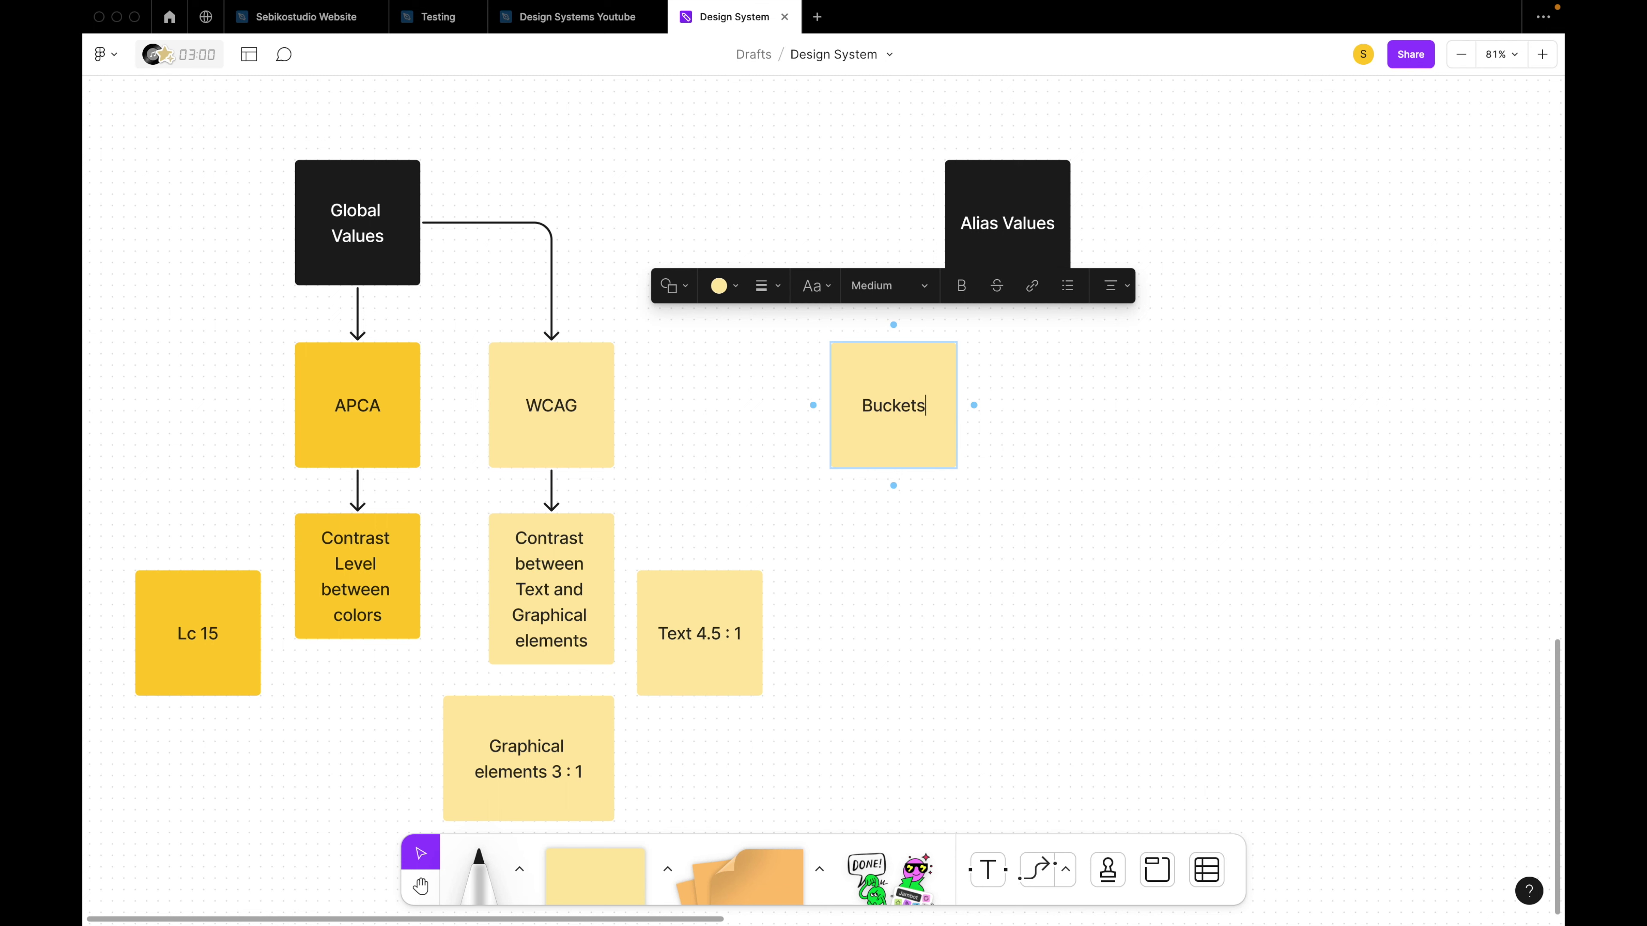
pyautogui.click(1055, 431)
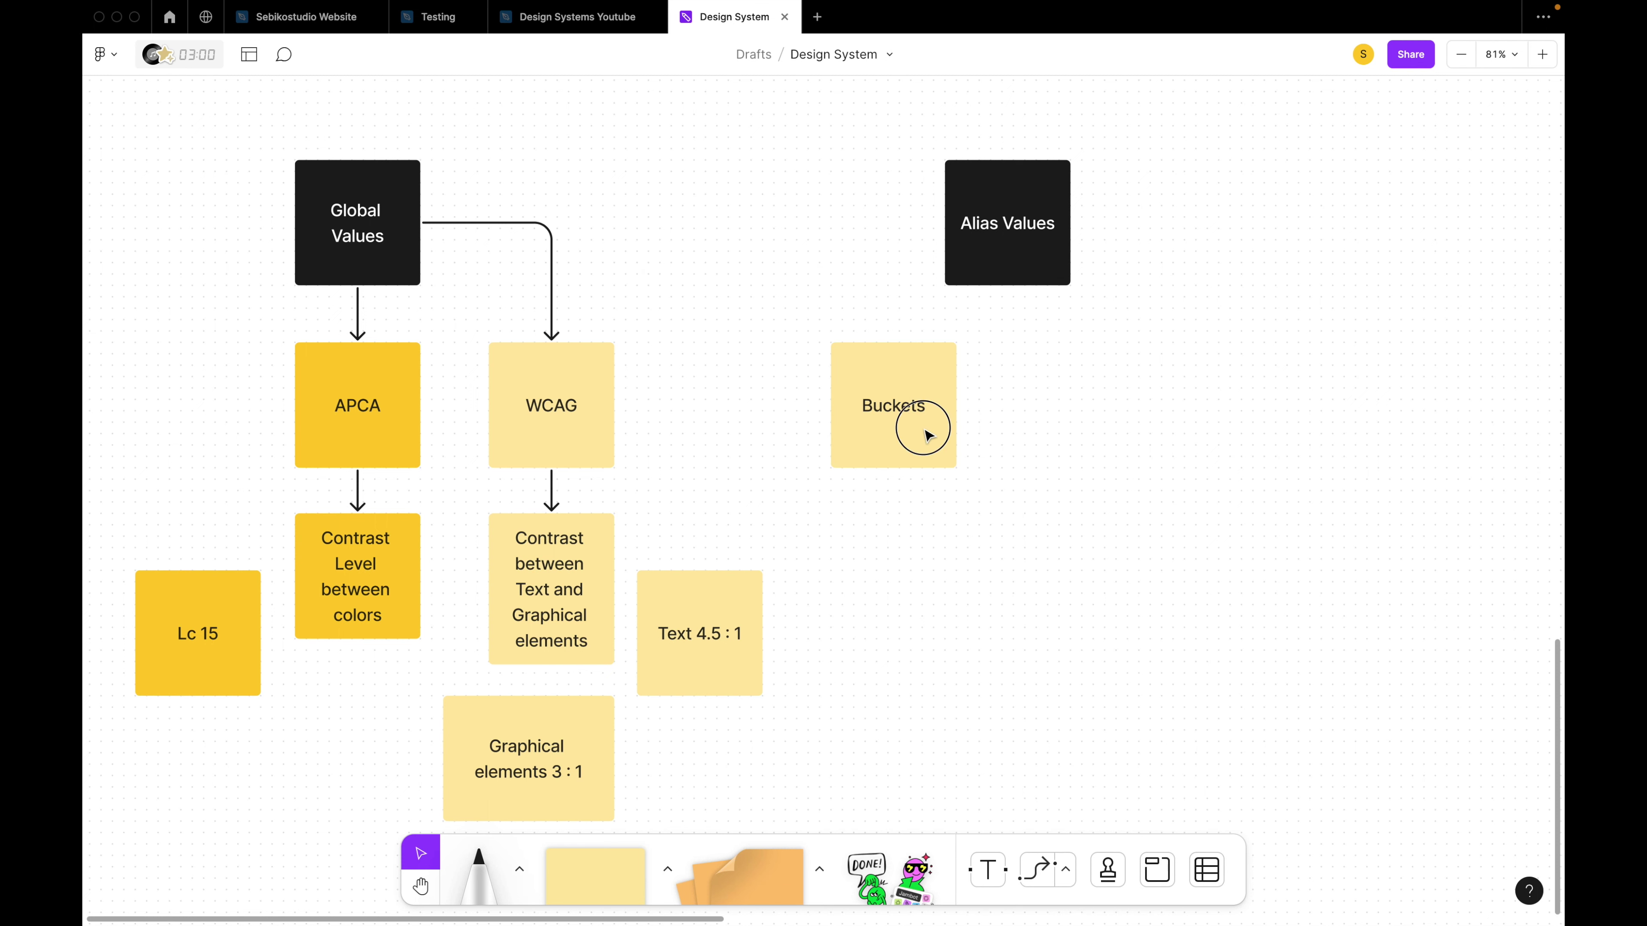
# Copy the Buckets box below itself as Backgrounds, and copy that box beside it as Foregrounds.
pyautogui.moveTo(929, 431); pyautogui.dragTo(929, 562)
pyautogui.doubleClick(910, 540)
pyautogui.write('Backgrounds')
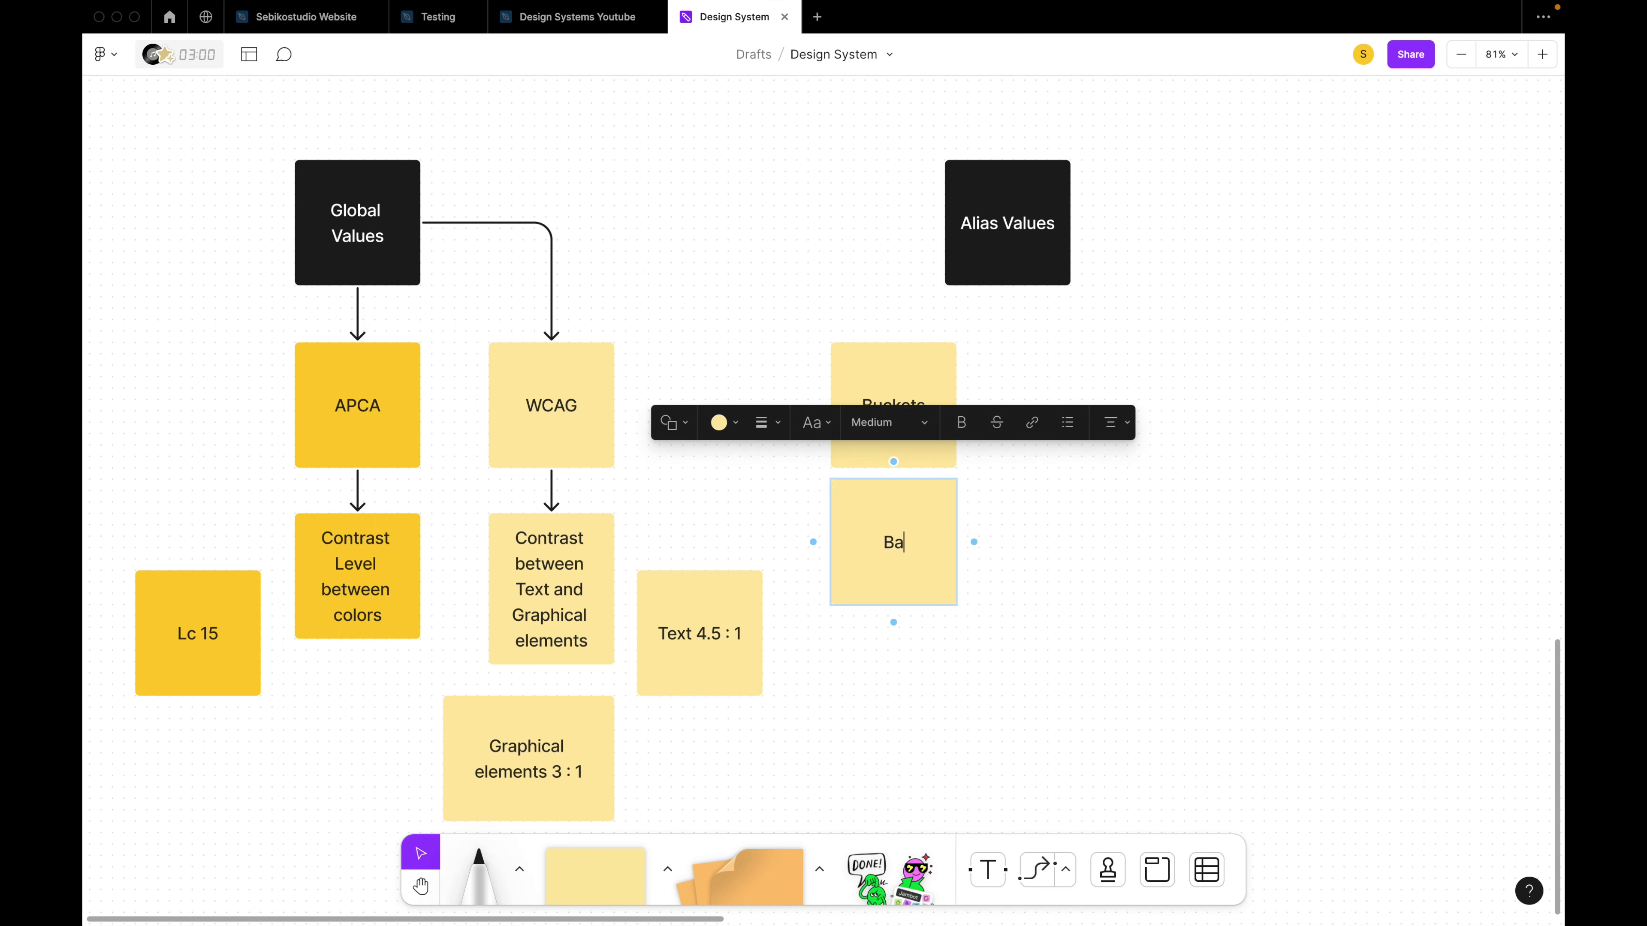
pyautogui.click(1094, 589)
pyautogui.moveTo(923, 576); pyautogui.dragTo(1115, 571)
pyautogui.doubleClick(1074, 534)
pyautogui.write('Foregrounds')
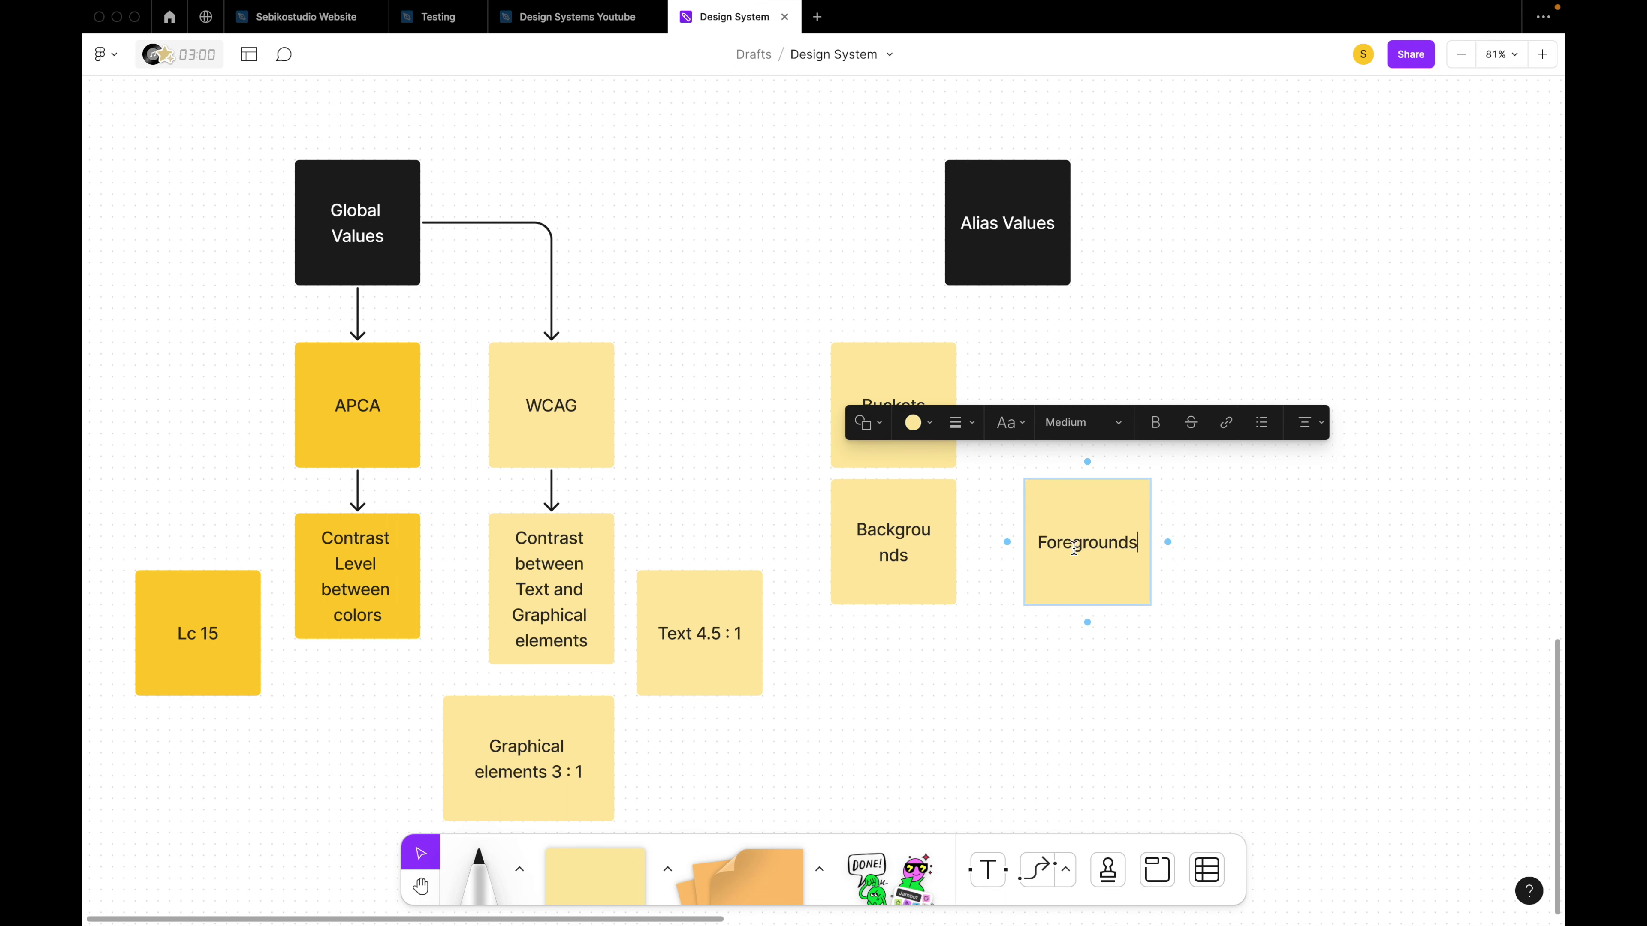
pyautogui.click(1102, 691)
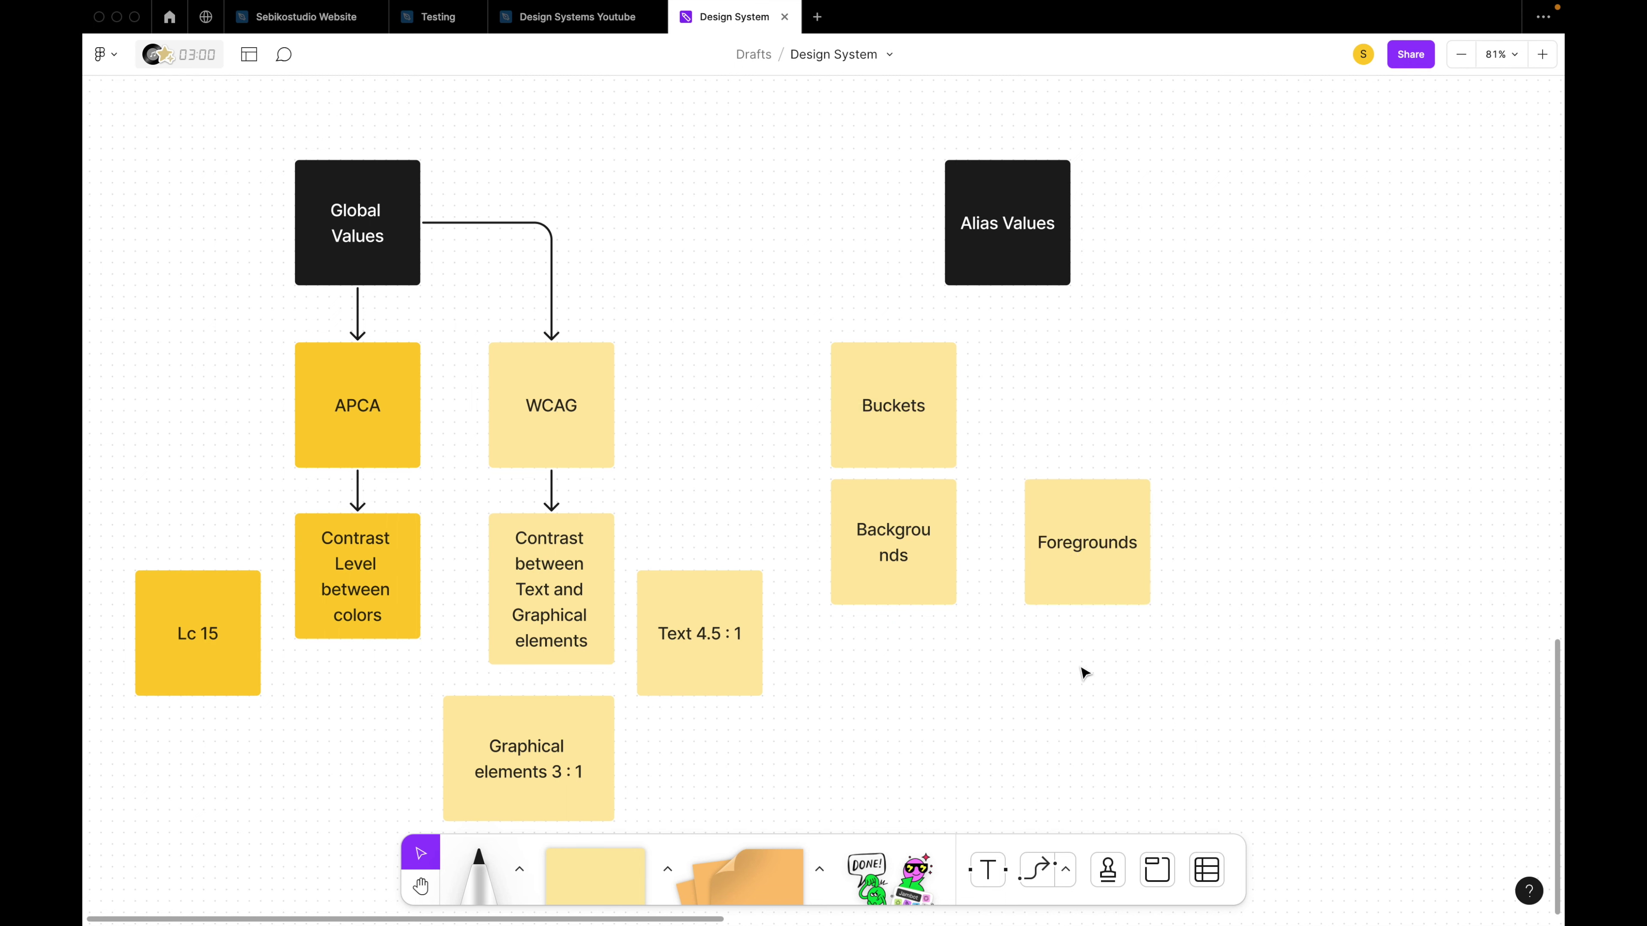
# Copy the Foregrounds box beside itself as Text, and add another copy below it labelled Icons.
pyautogui.moveTo(1084, 550); pyautogui.dragTo(1324, 535)
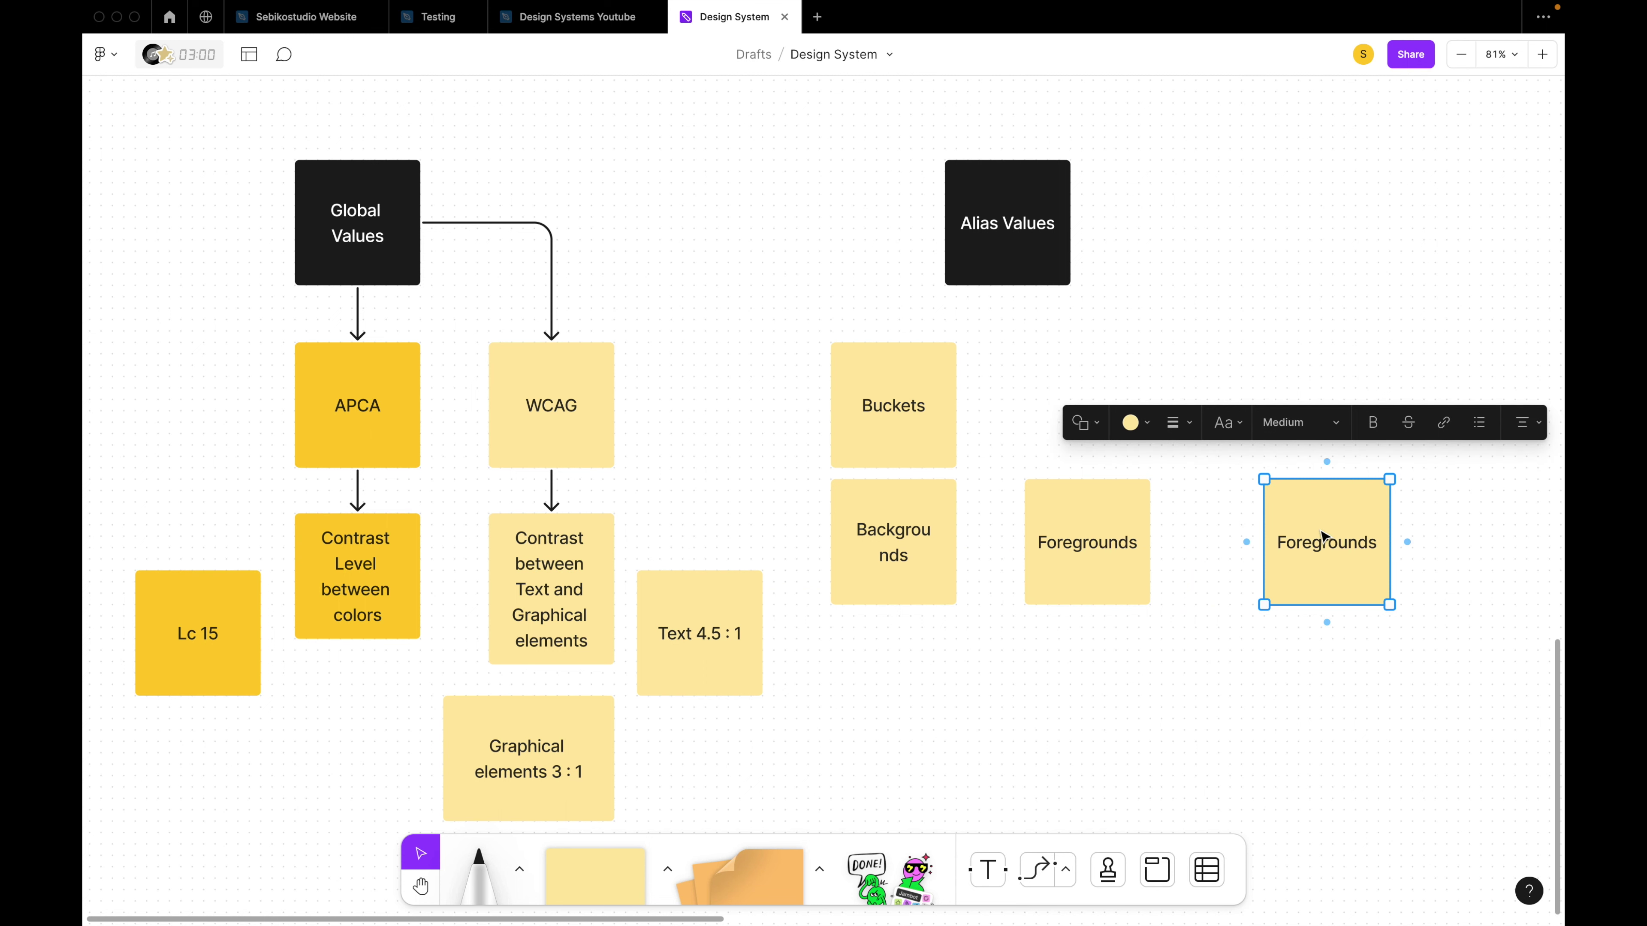
pyautogui.doubleClick(1324, 538)
pyautogui.write('Text')
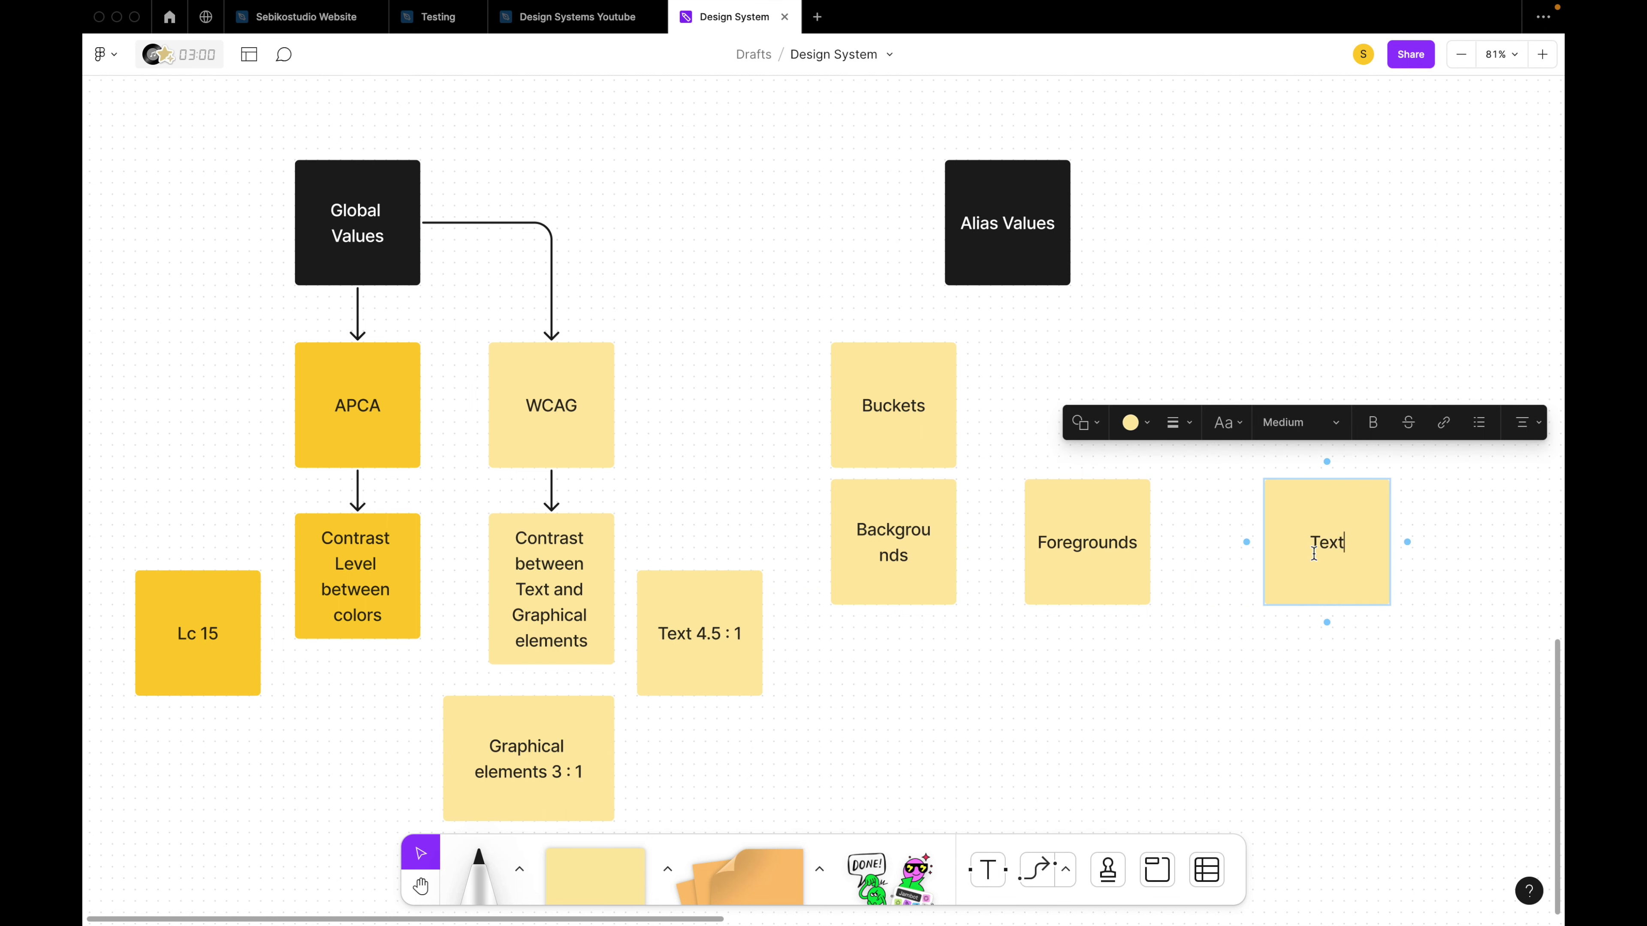
pyautogui.click(1283, 618)
pyautogui.moveTo(1319, 587); pyautogui.dragTo(1320, 746)
pyautogui.doubleClick(1333, 699)
pyautogui.write('Icons')
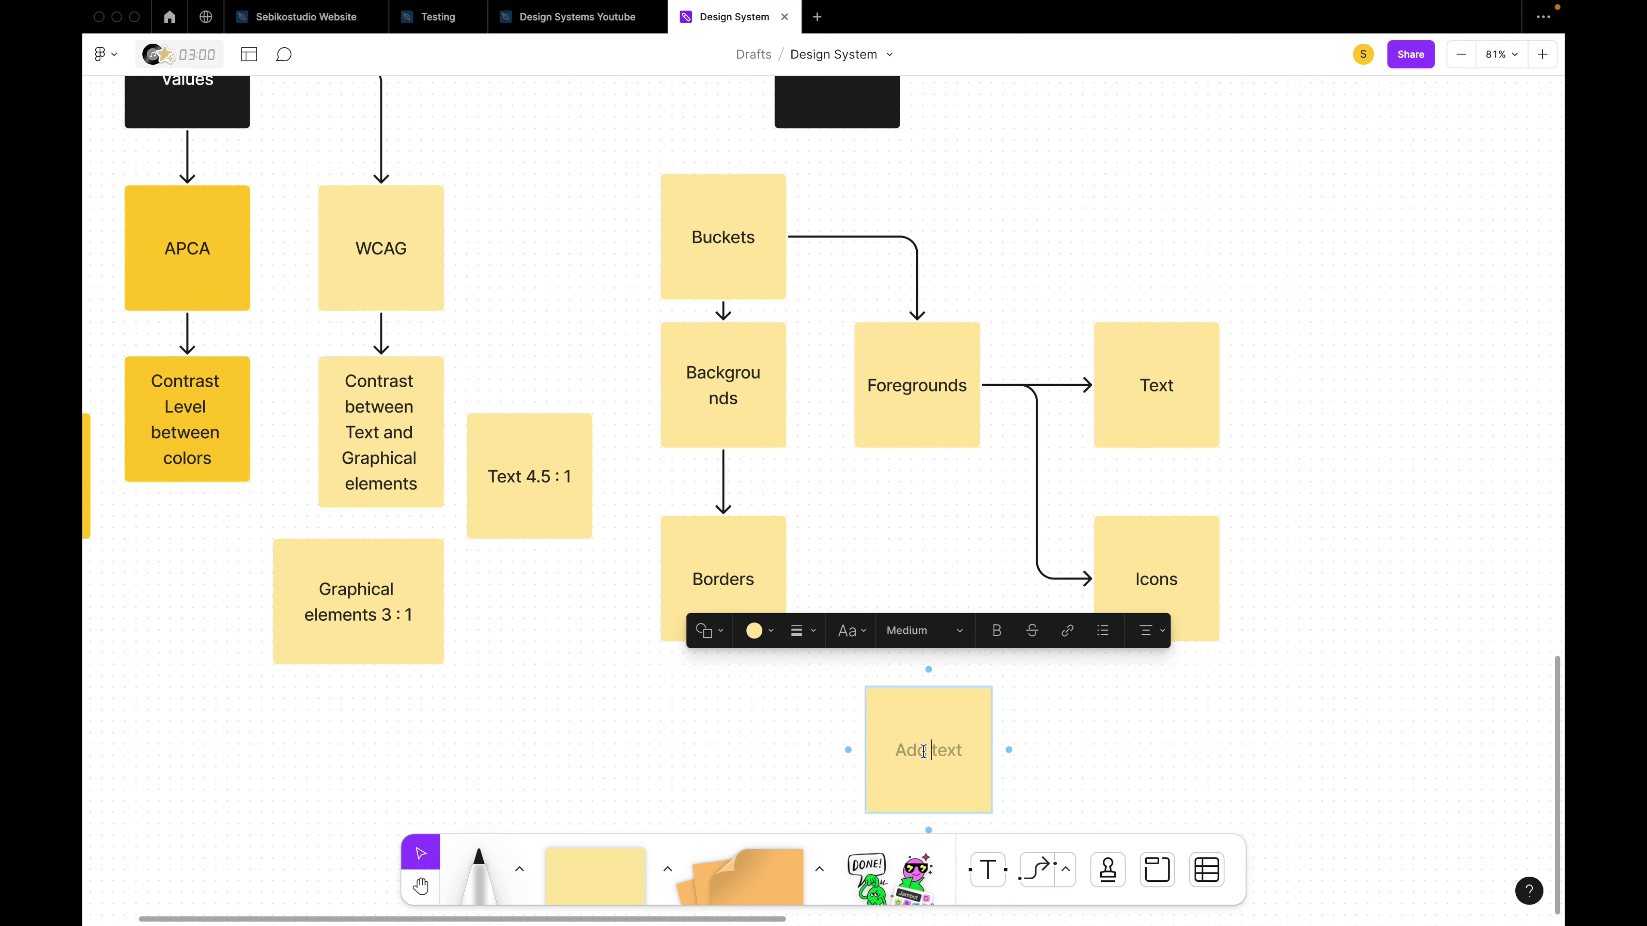
# Label the empty box Sentiment and place it below Borders.
pyautogui.write('Sentiment')
pyautogui.click(1041, 746)
pyautogui.moveTo(988, 762); pyautogui.dragTo(771, 783)
# Copy the Sentiment box twice along its row and label the copies Primary and Secondary.
pyautogui.scroll(-3, 765, 714)
pyautogui.moveTo(761, 633); pyautogui.dragTo(976, 649)
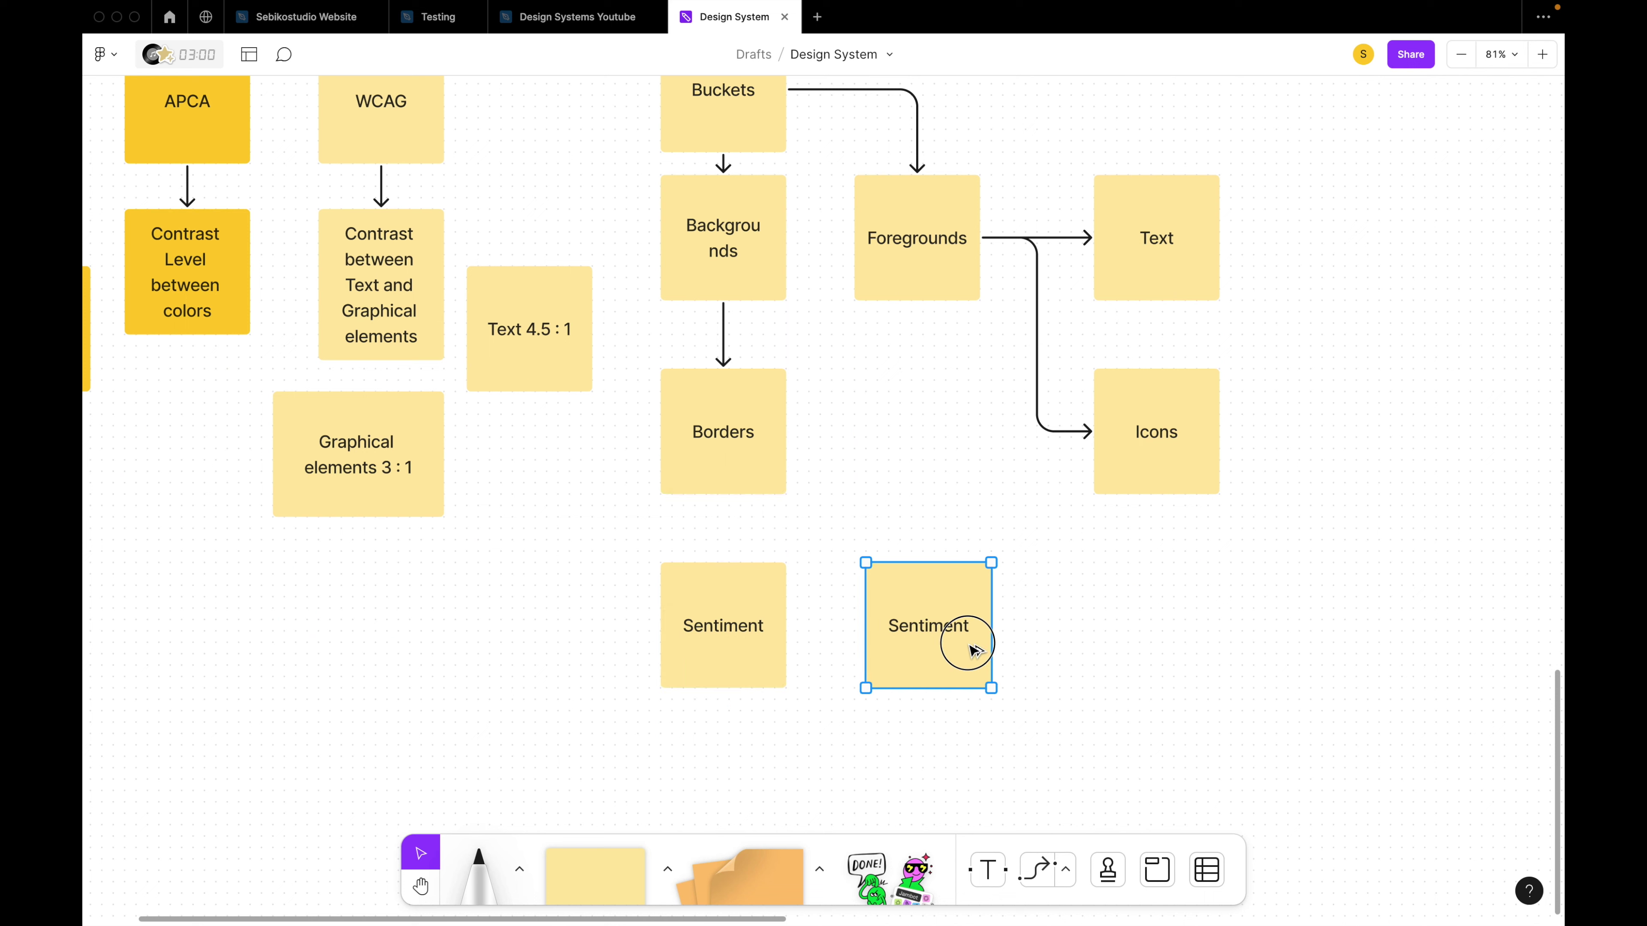
pyautogui.doubleClick(972, 648)
pyautogui.write('Primary')
pyautogui.click(1093, 646)
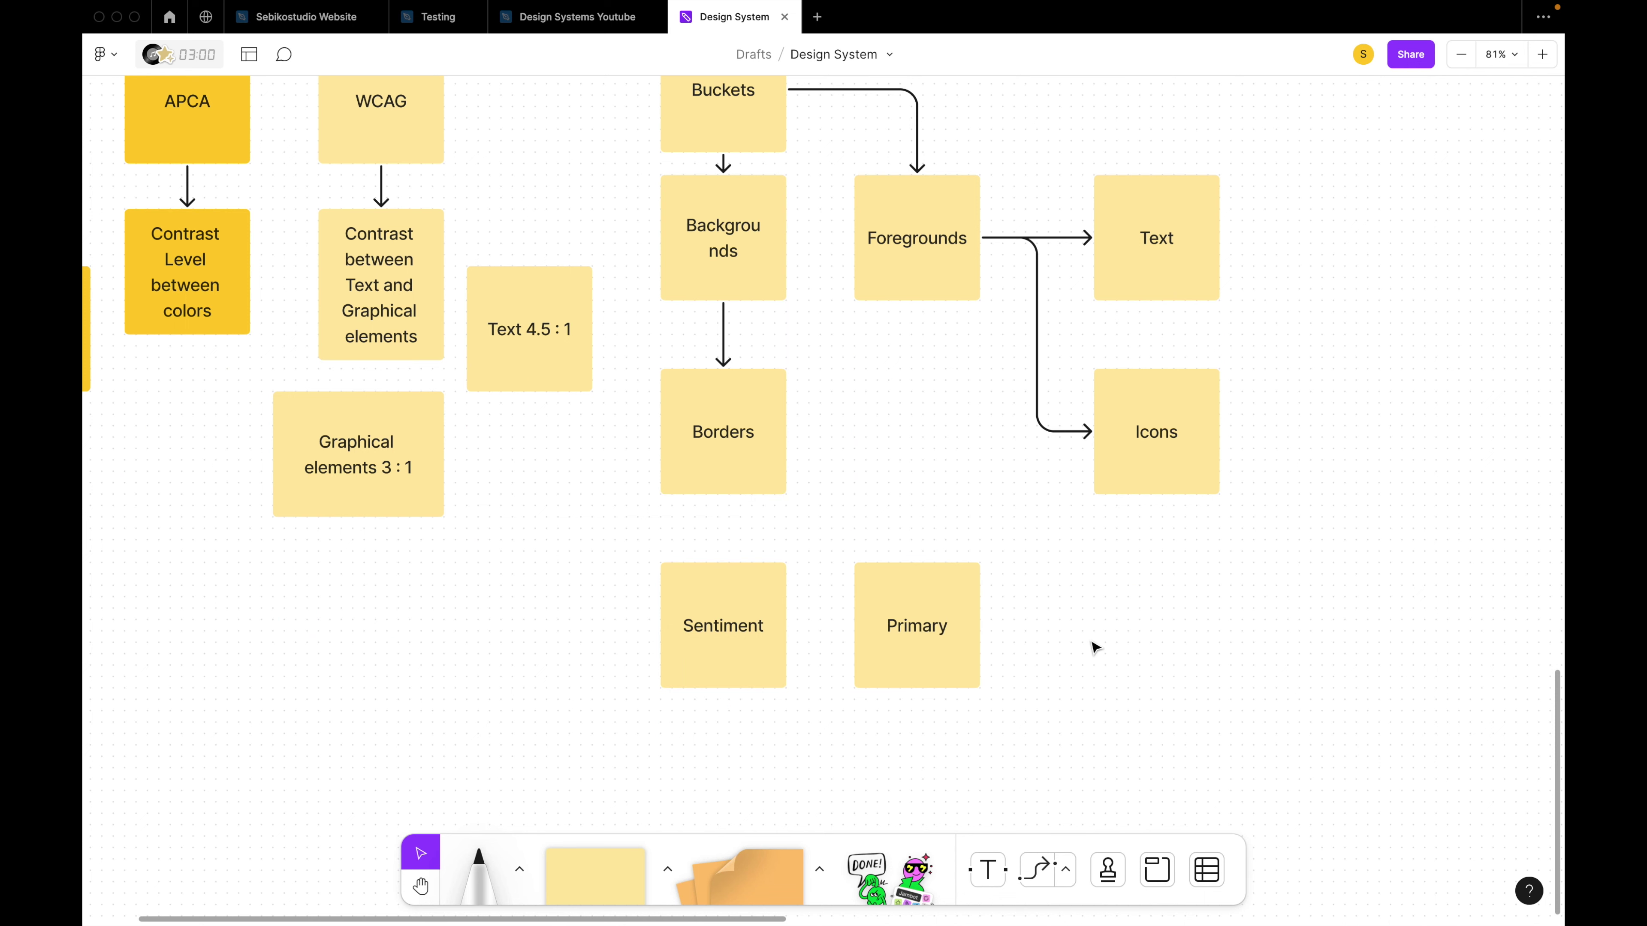
pyautogui.moveTo(937, 656); pyautogui.dragTo(1121, 648)
pyautogui.doubleClick(1106, 629)
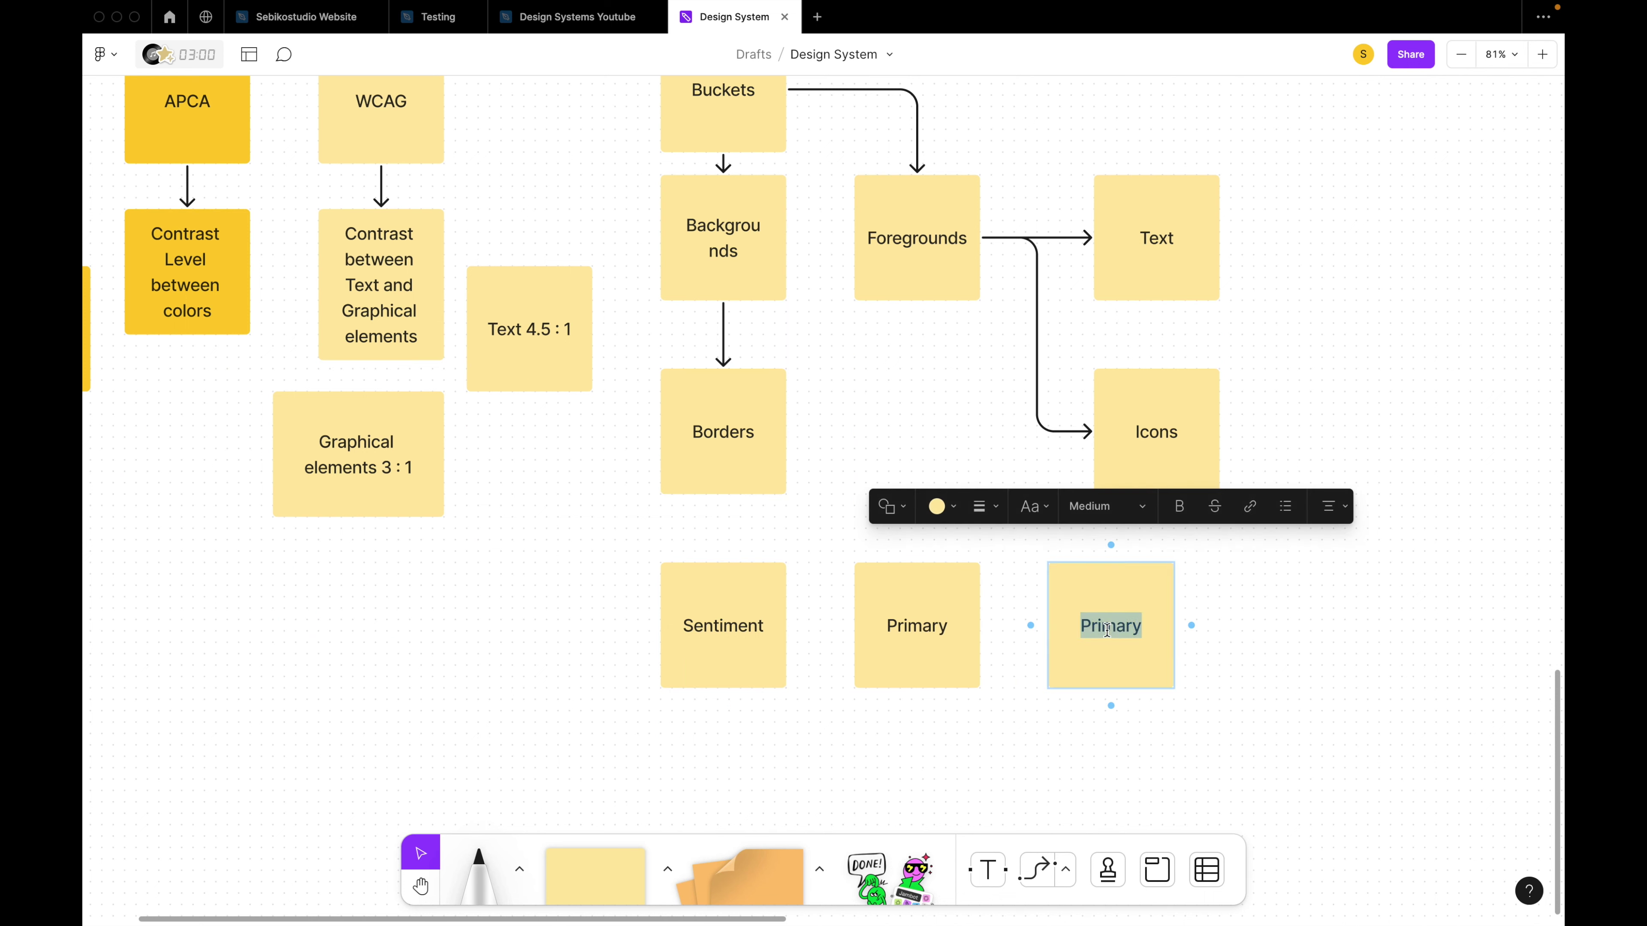
pyautogui.write('Secondary')
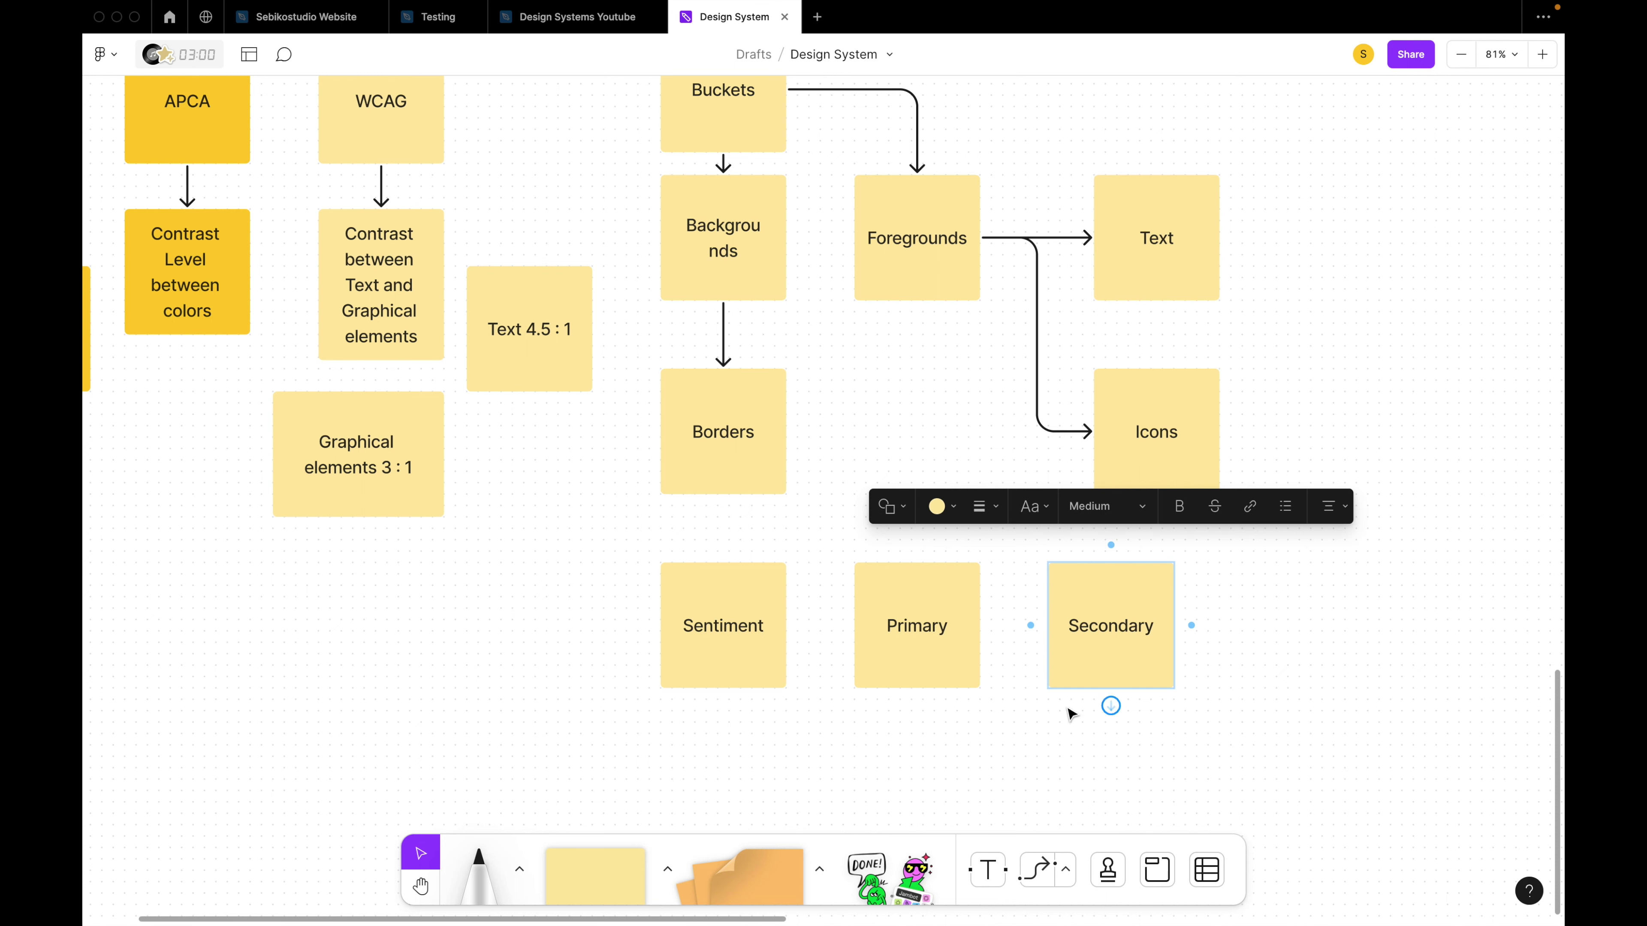
pyautogui.click(1069, 714)
# Add two copied boxes in a column below Primary, labelled Danger and Neutrlas.
pyautogui.moveTo(916, 673); pyautogui.dragTo(911, 795)
pyautogui.doubleClick(908, 777)
pyautogui.write('Danger')
pyautogui.click(1092, 753)
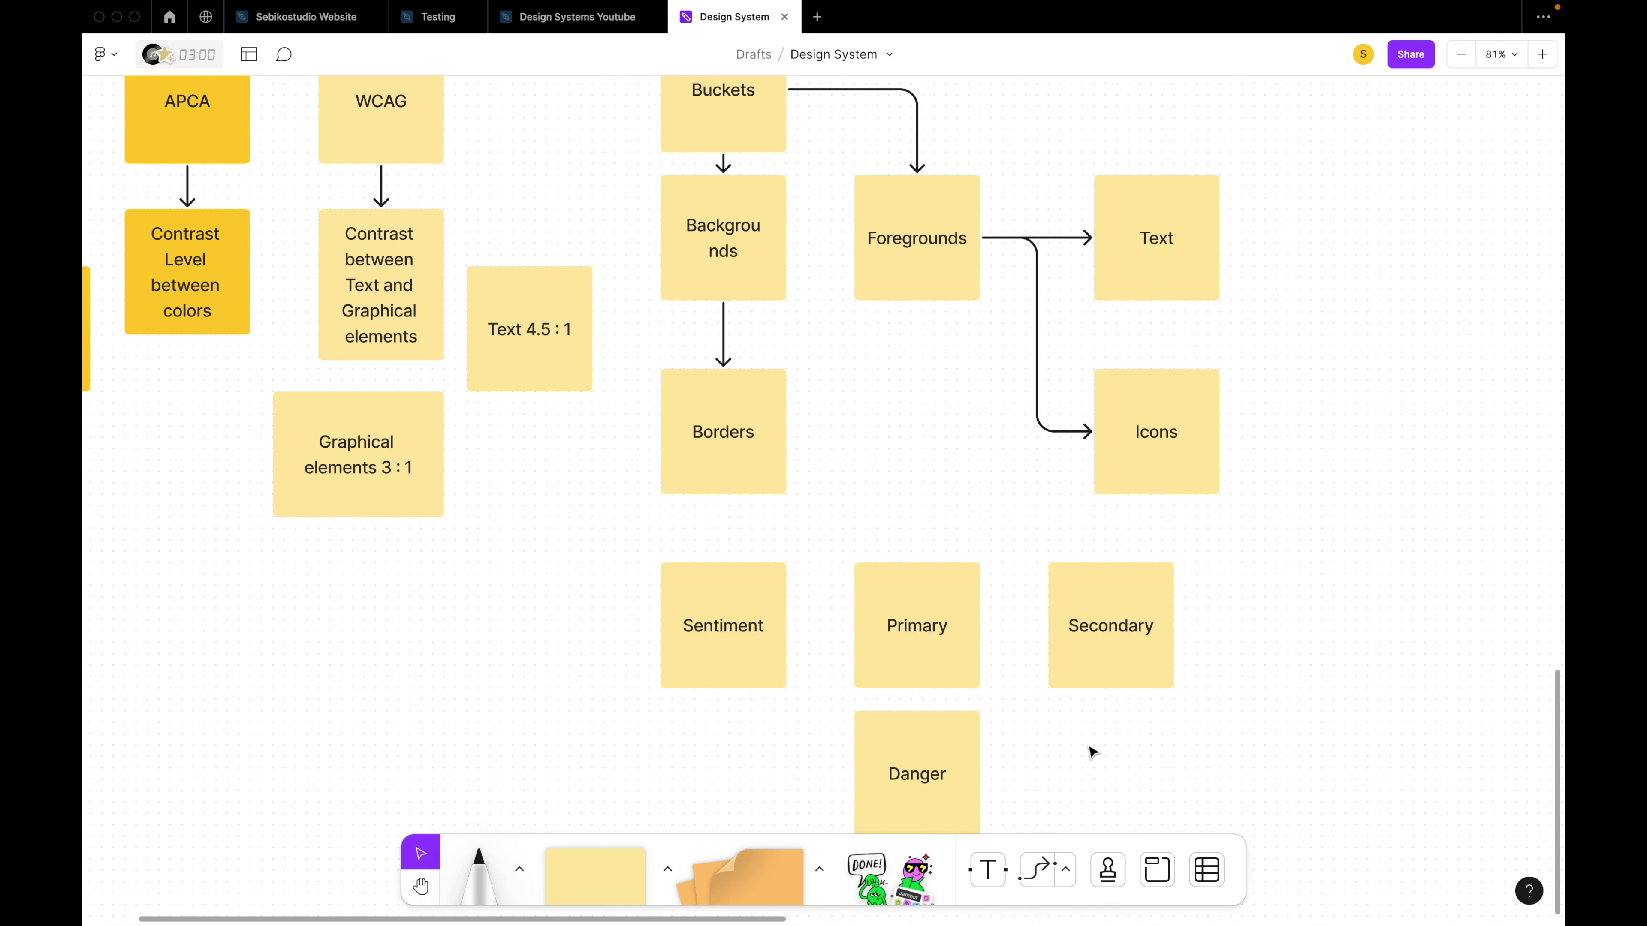
pyautogui.scroll(-3, 1011, 668)
pyautogui.moveTo(937, 625); pyautogui.dragTo(928, 777)
pyautogui.doubleClick(928, 777)
pyautogui.write('Neutrlas')
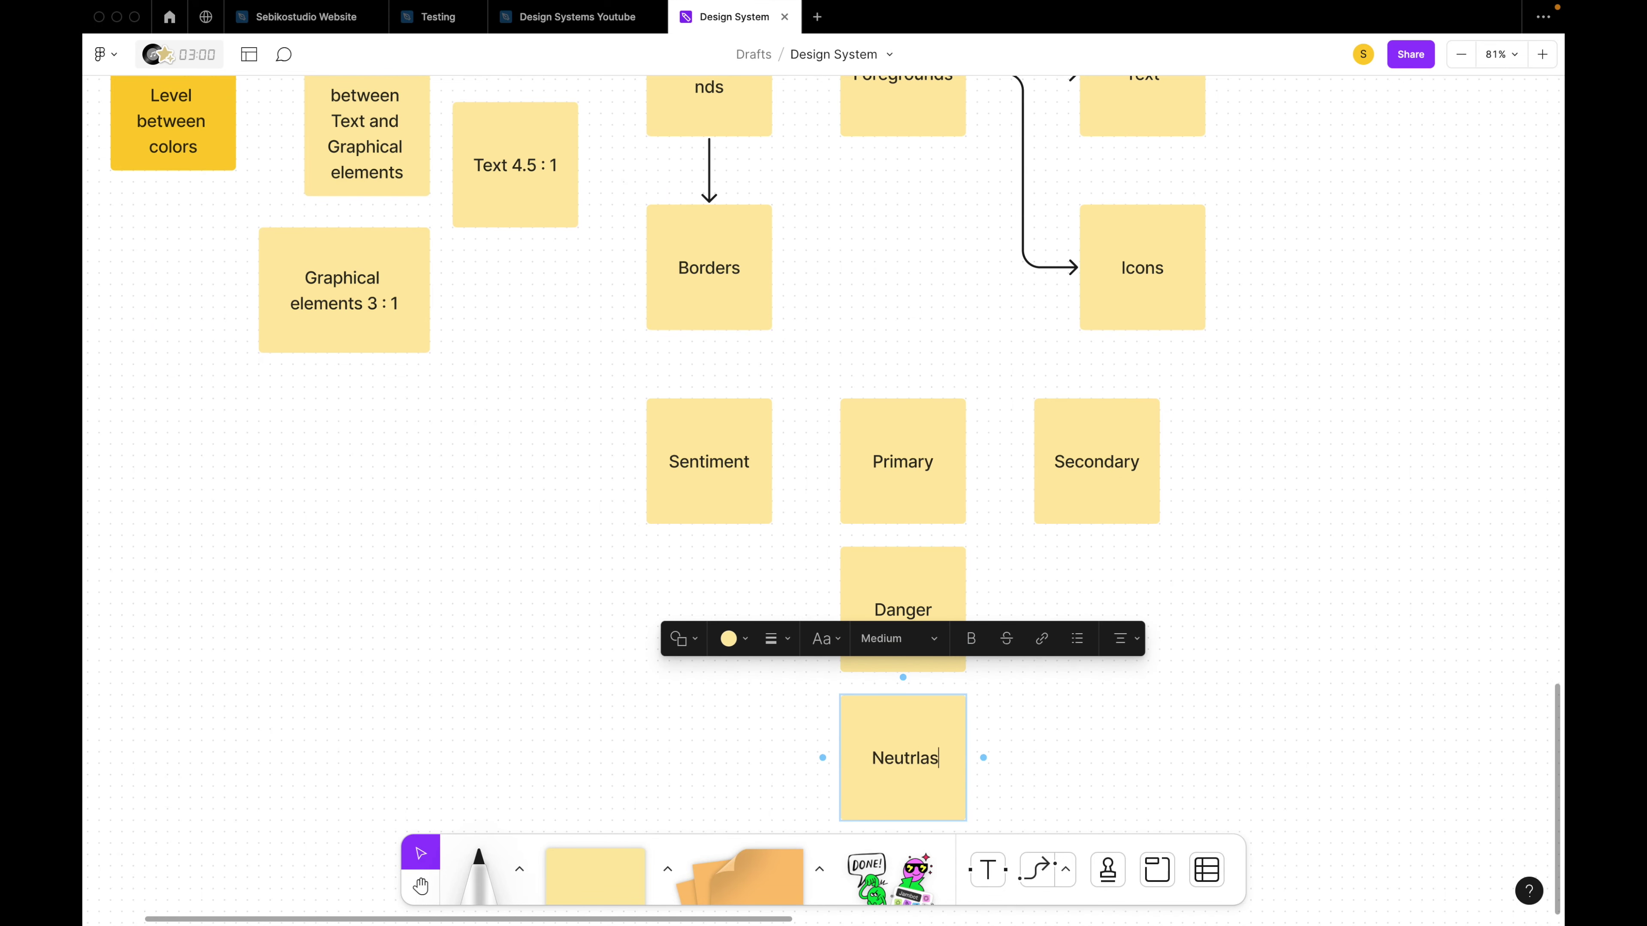
pyautogui.click(1091, 767)
# Add two copied boxes in a row beside Danger, labelled Success and Warning.
pyautogui.moveTo(1095, 649); pyautogui.dragTo(1126, 647)
pyautogui.doubleClick(1104, 610)
pyautogui.write('Success')
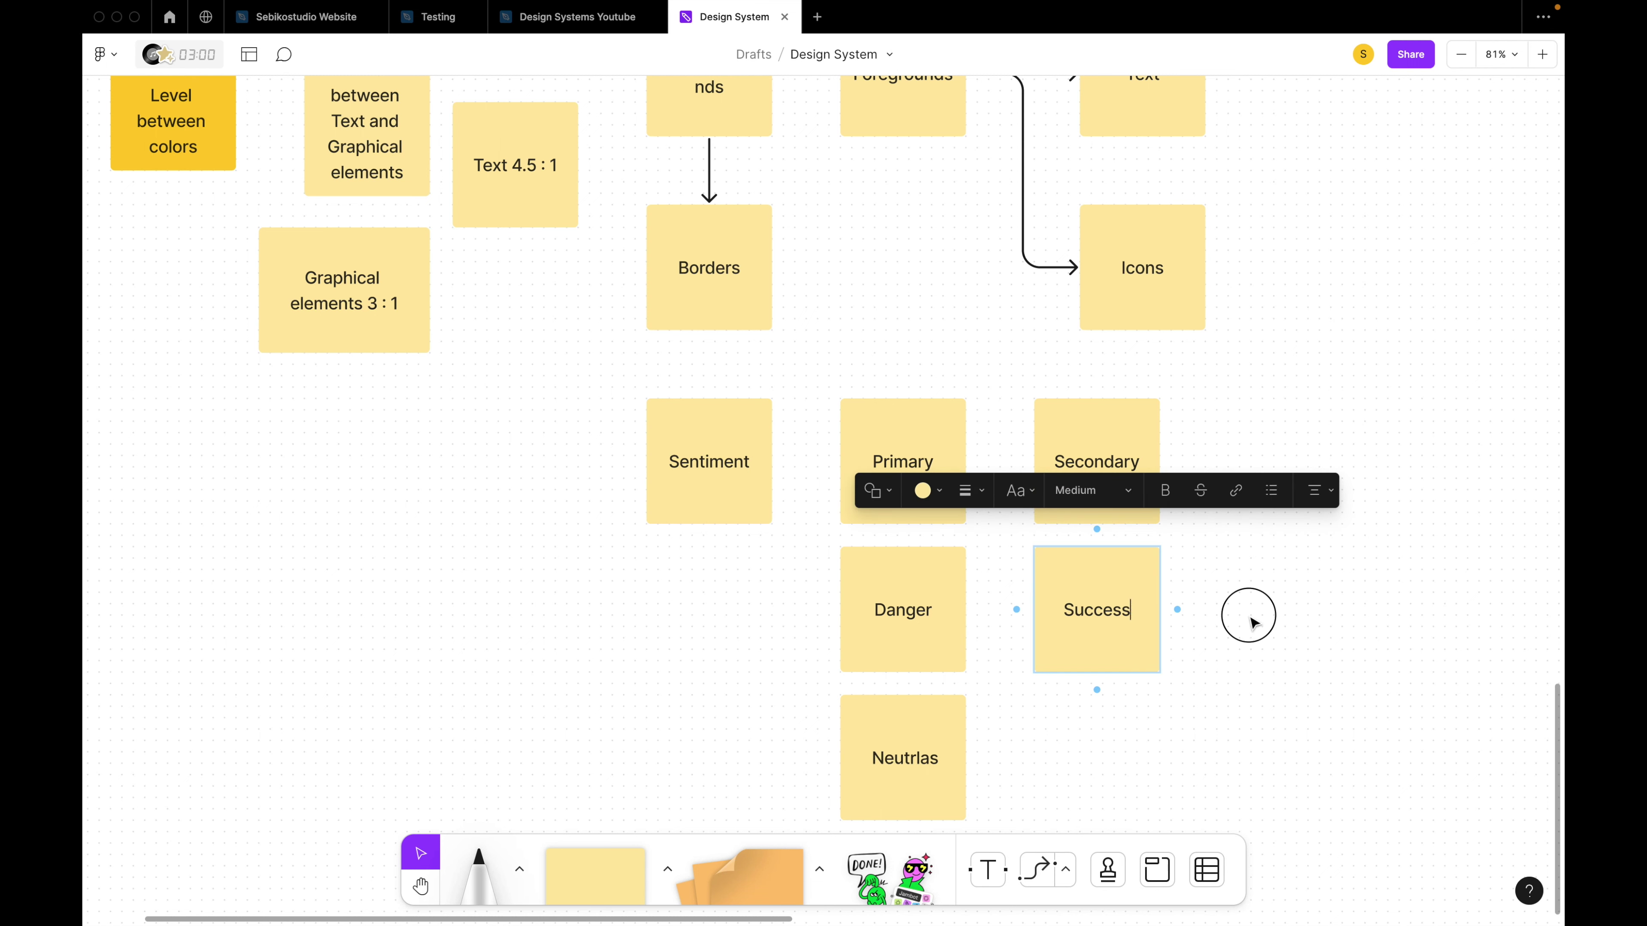
pyautogui.press('Escape')
pyautogui.moveTo(1125, 614); pyautogui.dragTo(1312, 614)
pyautogui.doubleClick(1310, 613)
pyautogui.write('Warning')
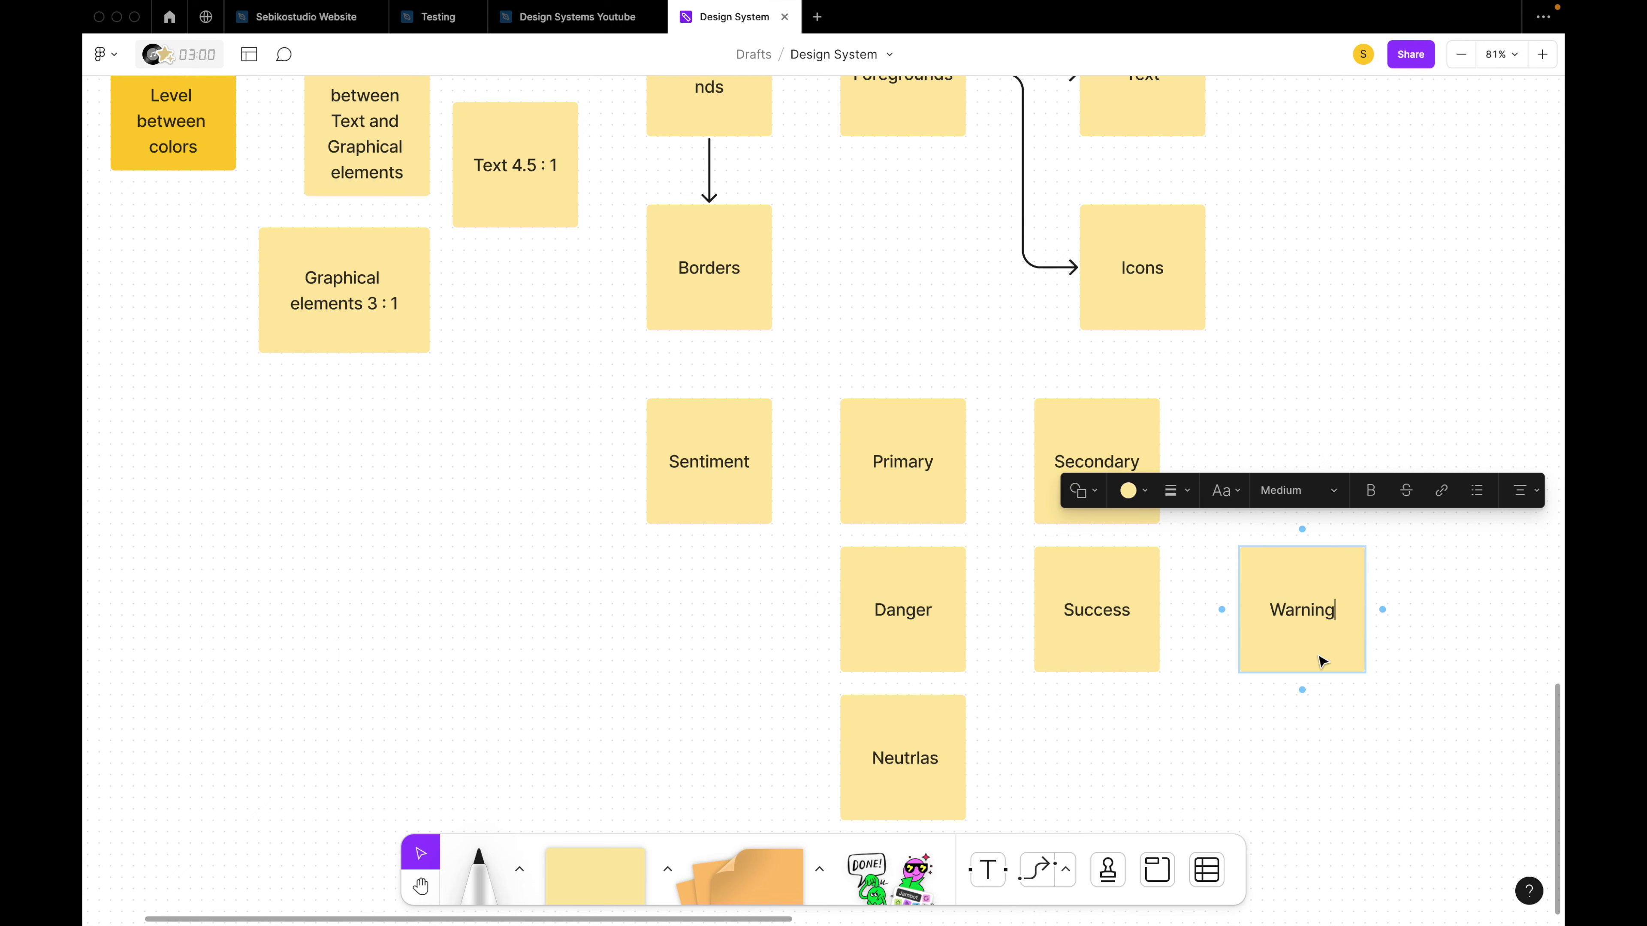
# Relabel the box beside Primary as Neutrals.
pyautogui.write('N')
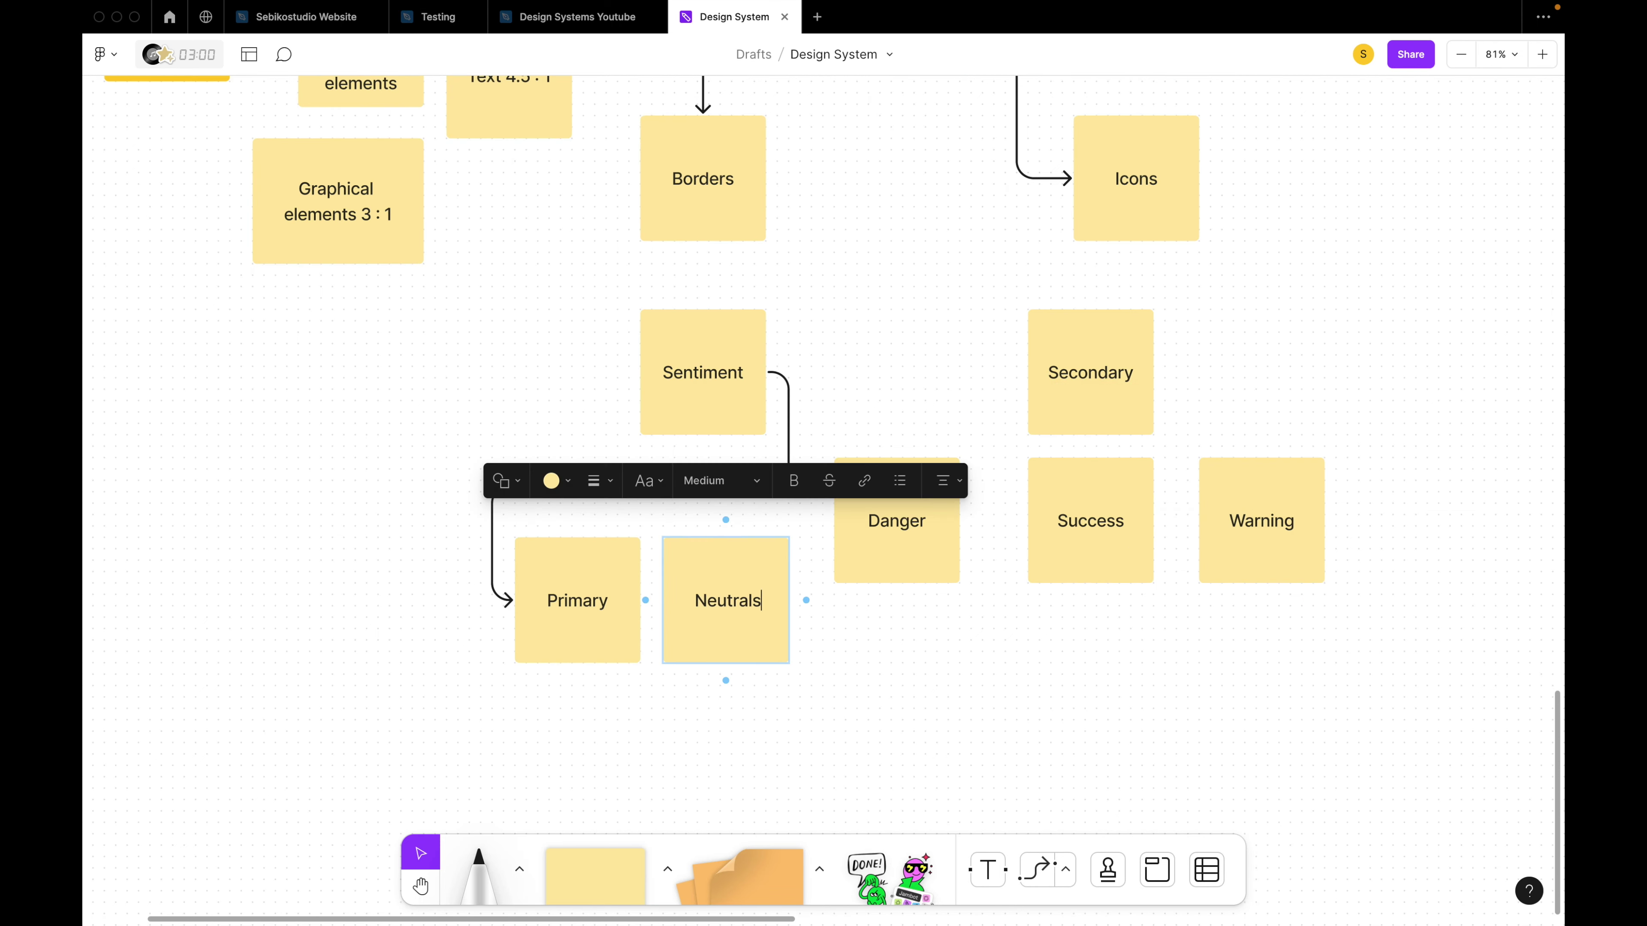
pyautogui.click(849, 730)
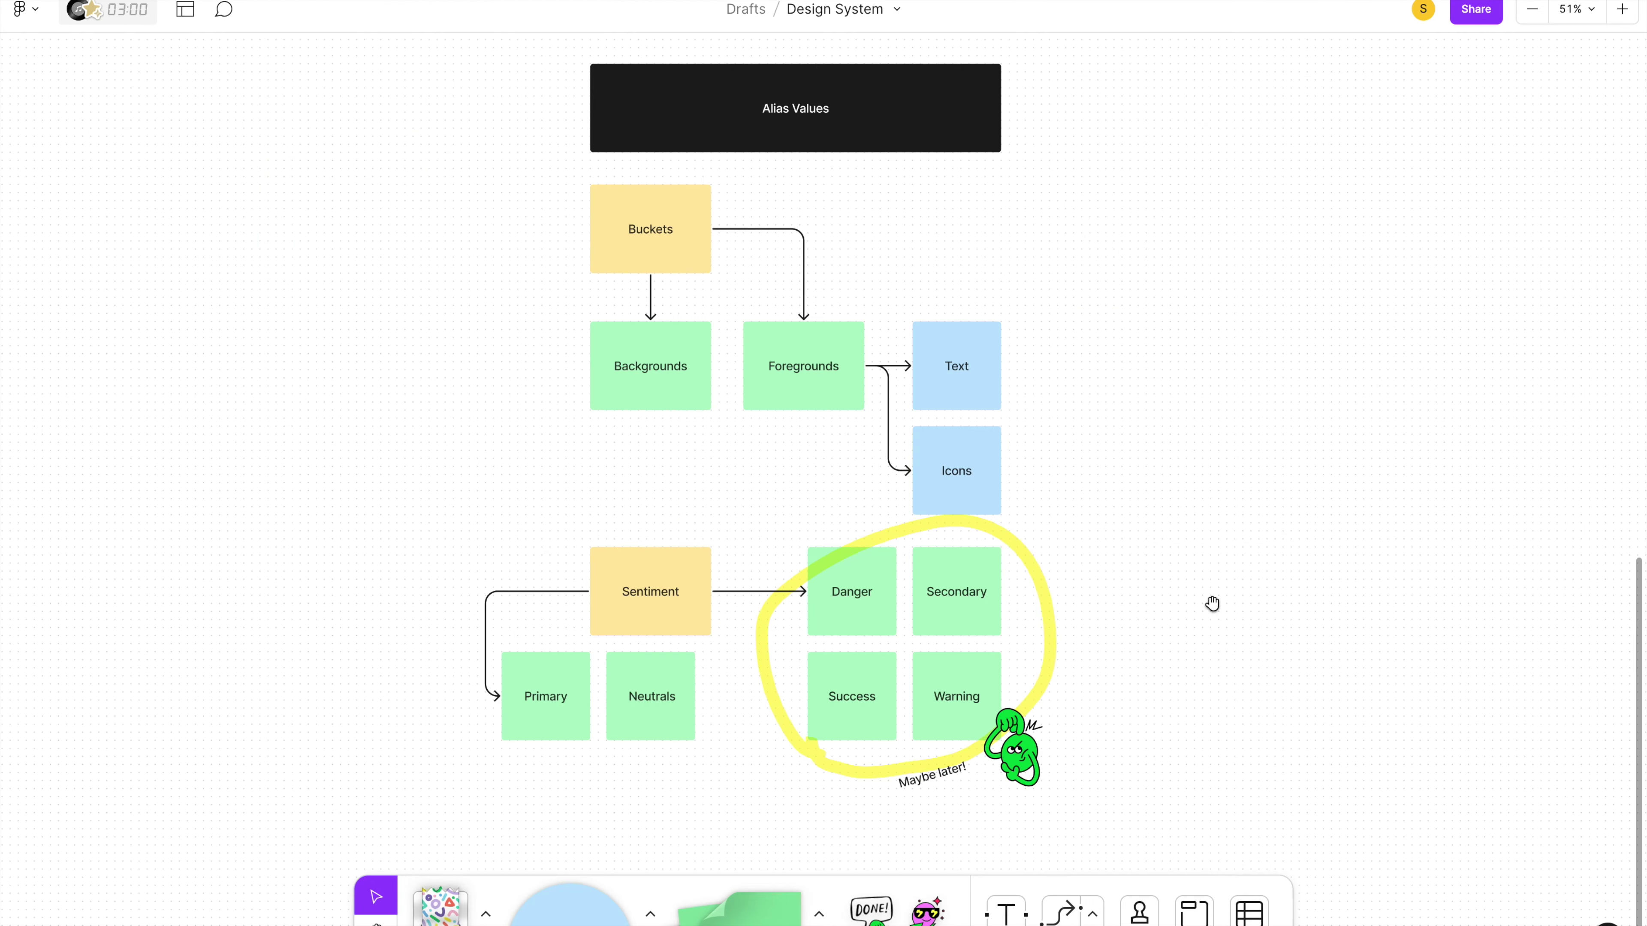
# Copy the yellow Sentiment box below the Primary and Neutrals row and label it Element.
pyautogui.scroll(5, 1213, 571)
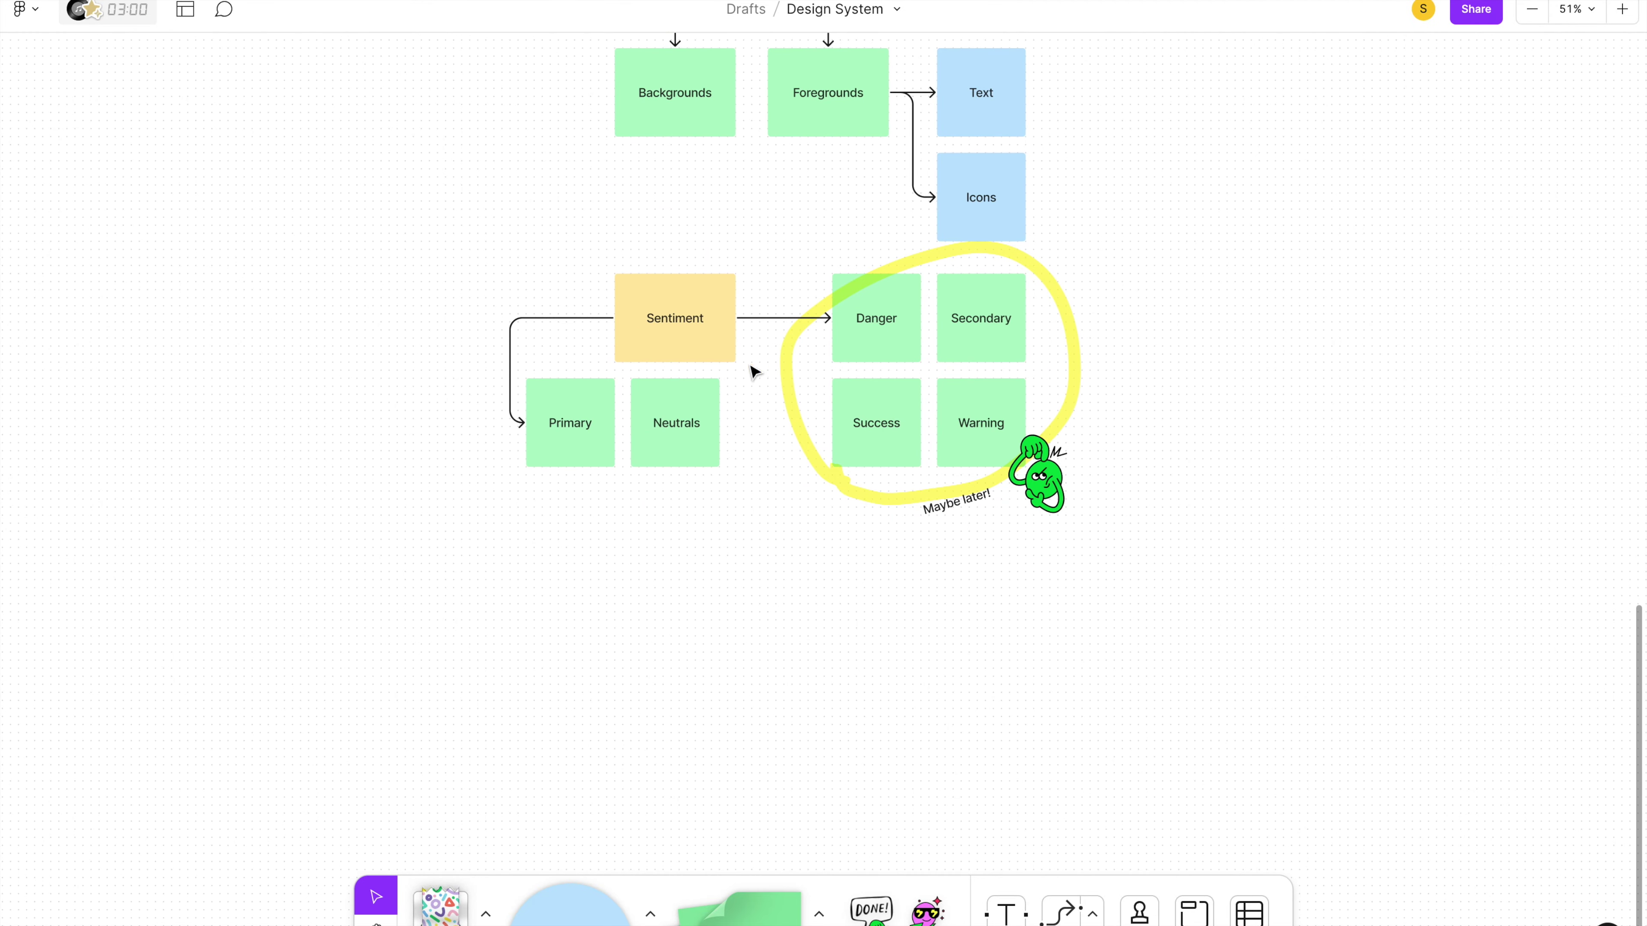
pyautogui.moveTo(691, 357); pyautogui.dragTo(693, 587)
pyautogui.doubleClick(680, 563)
pyautogui.write('Element')
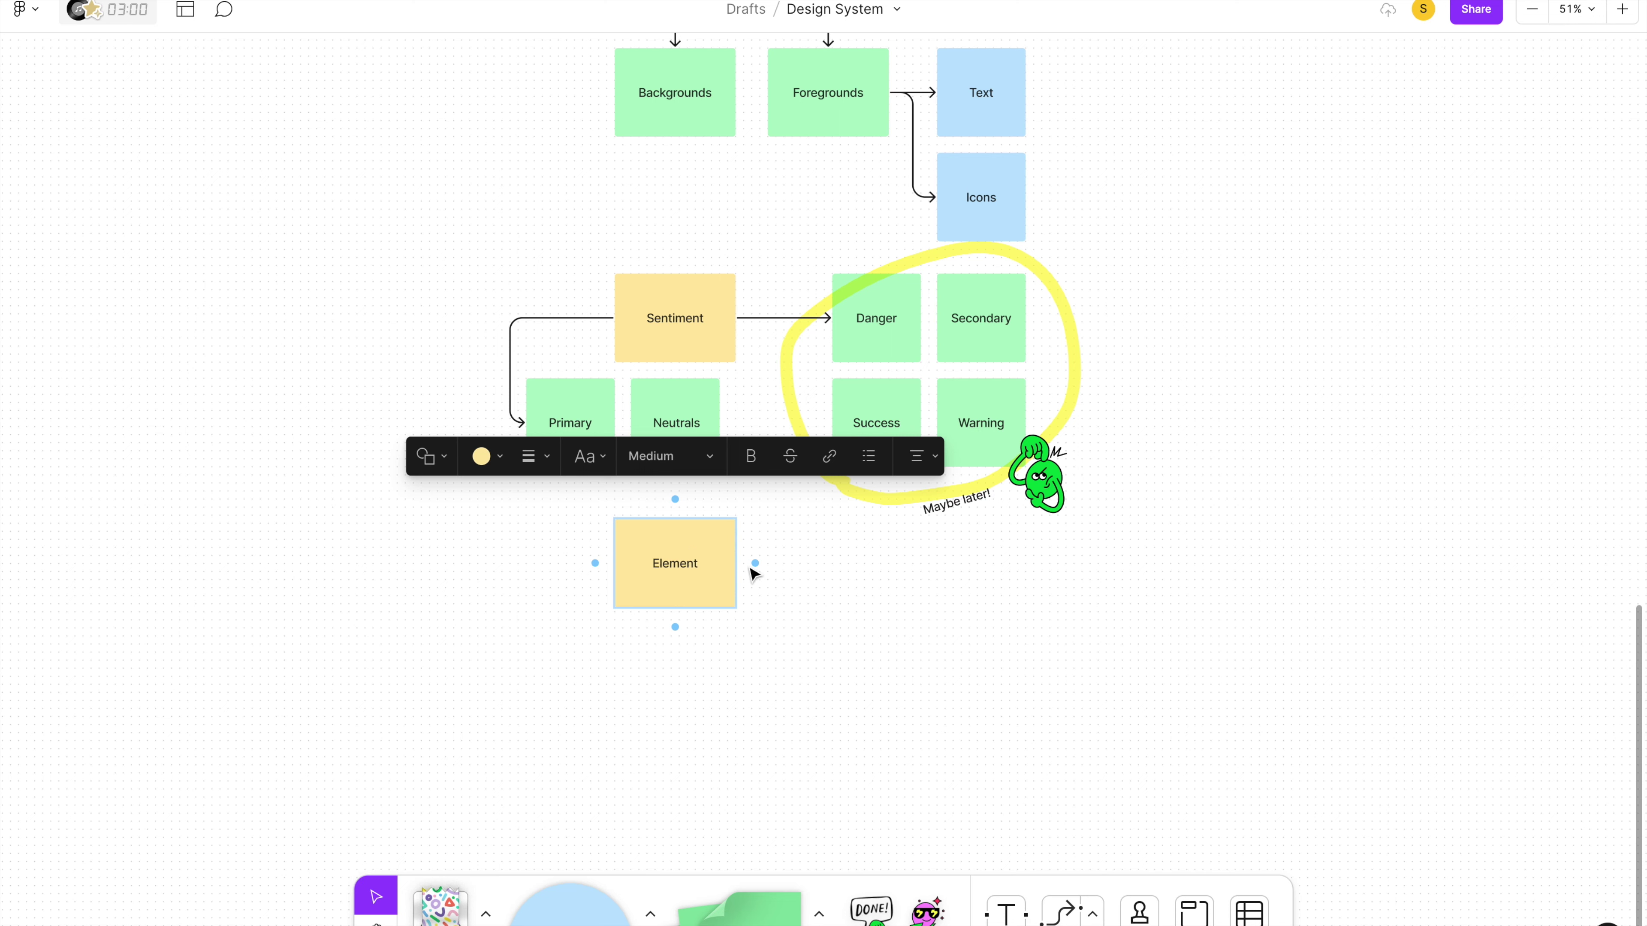
pyautogui.click(804, 614)
# Copy the green Neutrals box below Element as Body, and copy that box beside it as Page.
pyautogui.keyDown('alt'); pyautogui.moveTo(691, 451); pyautogui.dragTo(692, 691); pyautogui.keyUp('alt')
pyautogui.scroll(3, 691, 691)
pyautogui.doubleClick(674, 663)
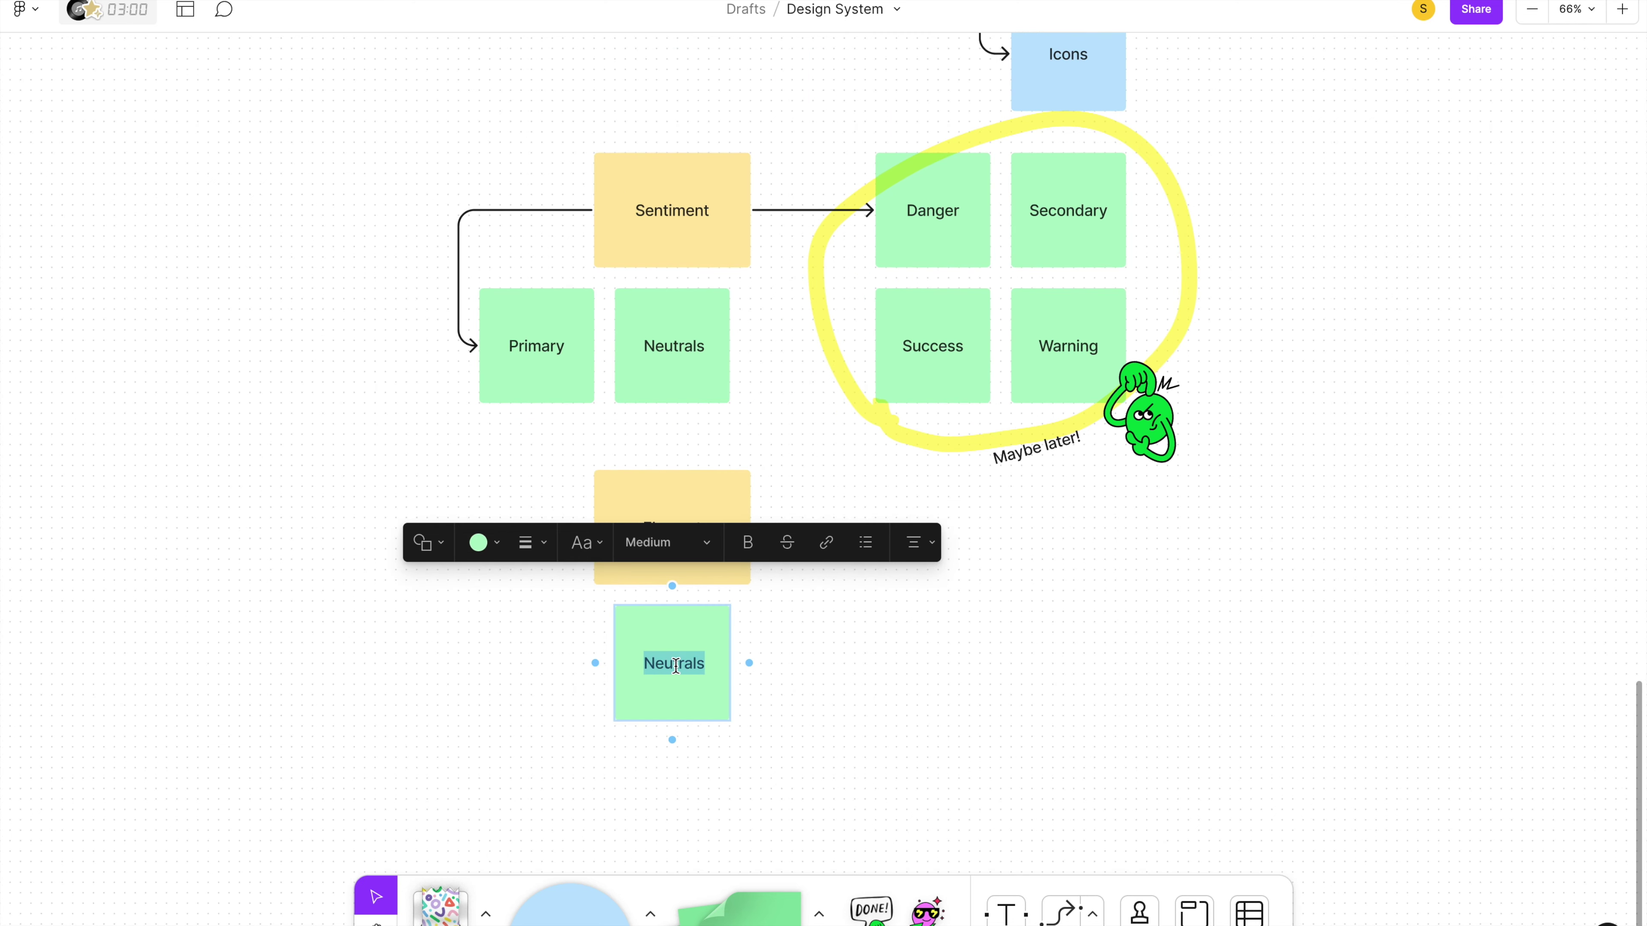
pyautogui.write('Bo')
pyautogui.click(937, 649)
pyautogui.keyDown('alt'); pyautogui.moveTo(677, 666); pyautogui.dragTo(830, 669); pyautogui.keyUp('alt')
pyautogui.doubleClick(824, 664)
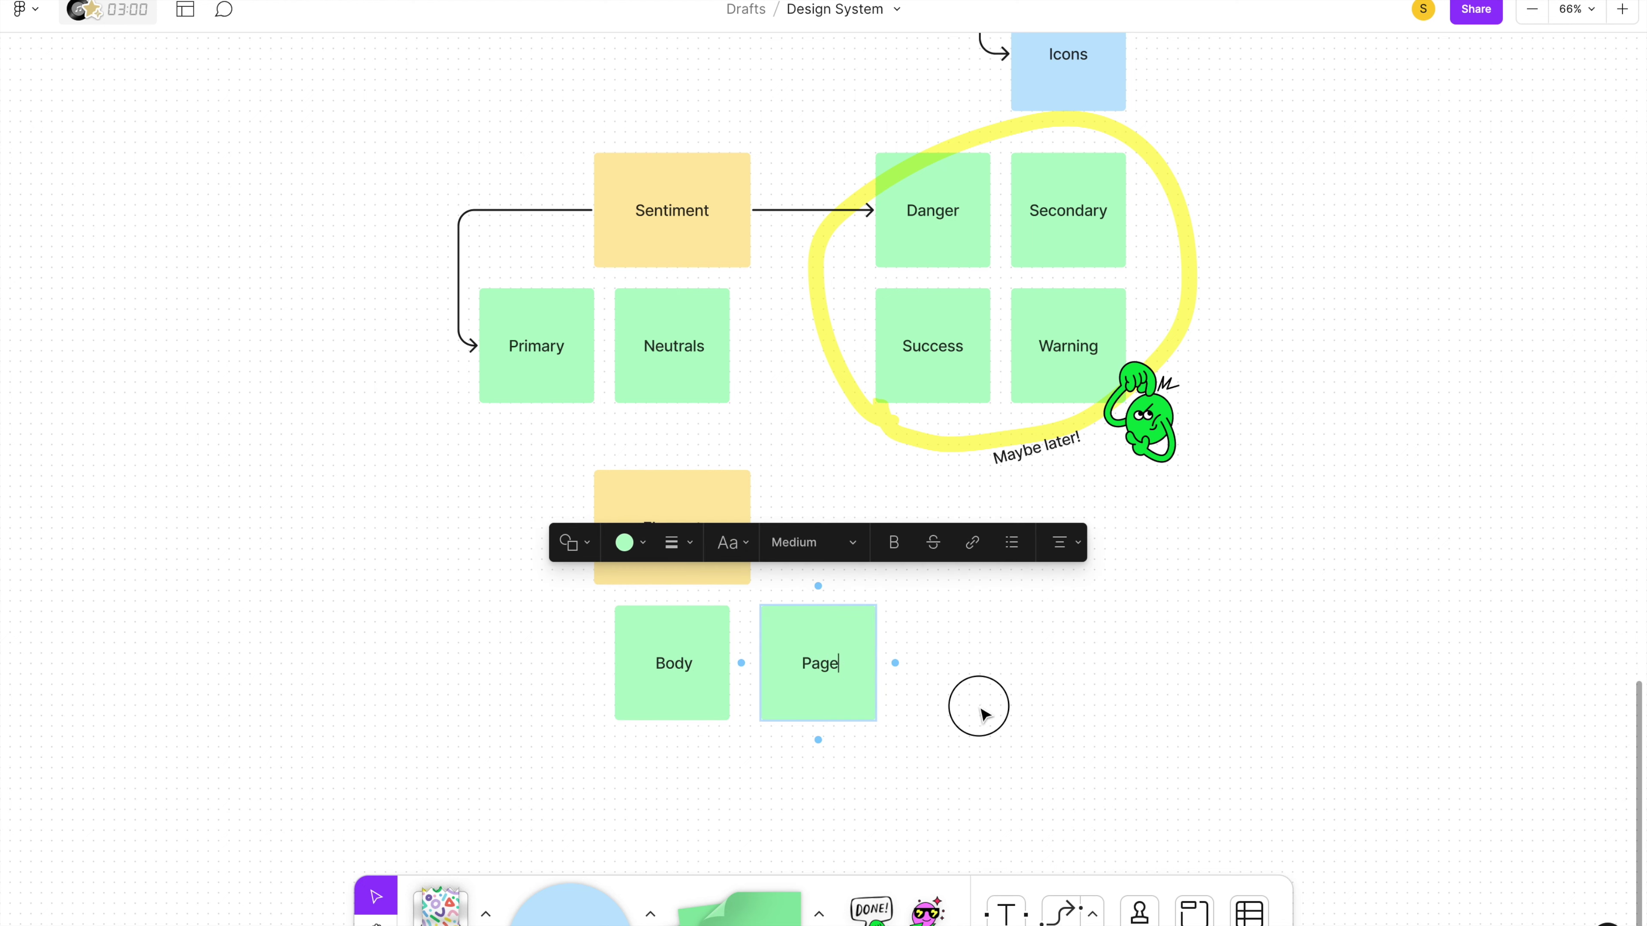
pyautogui.click(980, 713)
# Extend the Body and Page row with two copied green boxes labelled Scroll and Container.
pyautogui.keyDown('alt'); pyautogui.moveTo(849, 701); pyautogui.dragTo(997, 704); pyautogui.keyUp('alt')
pyautogui.doubleClick(969, 664)
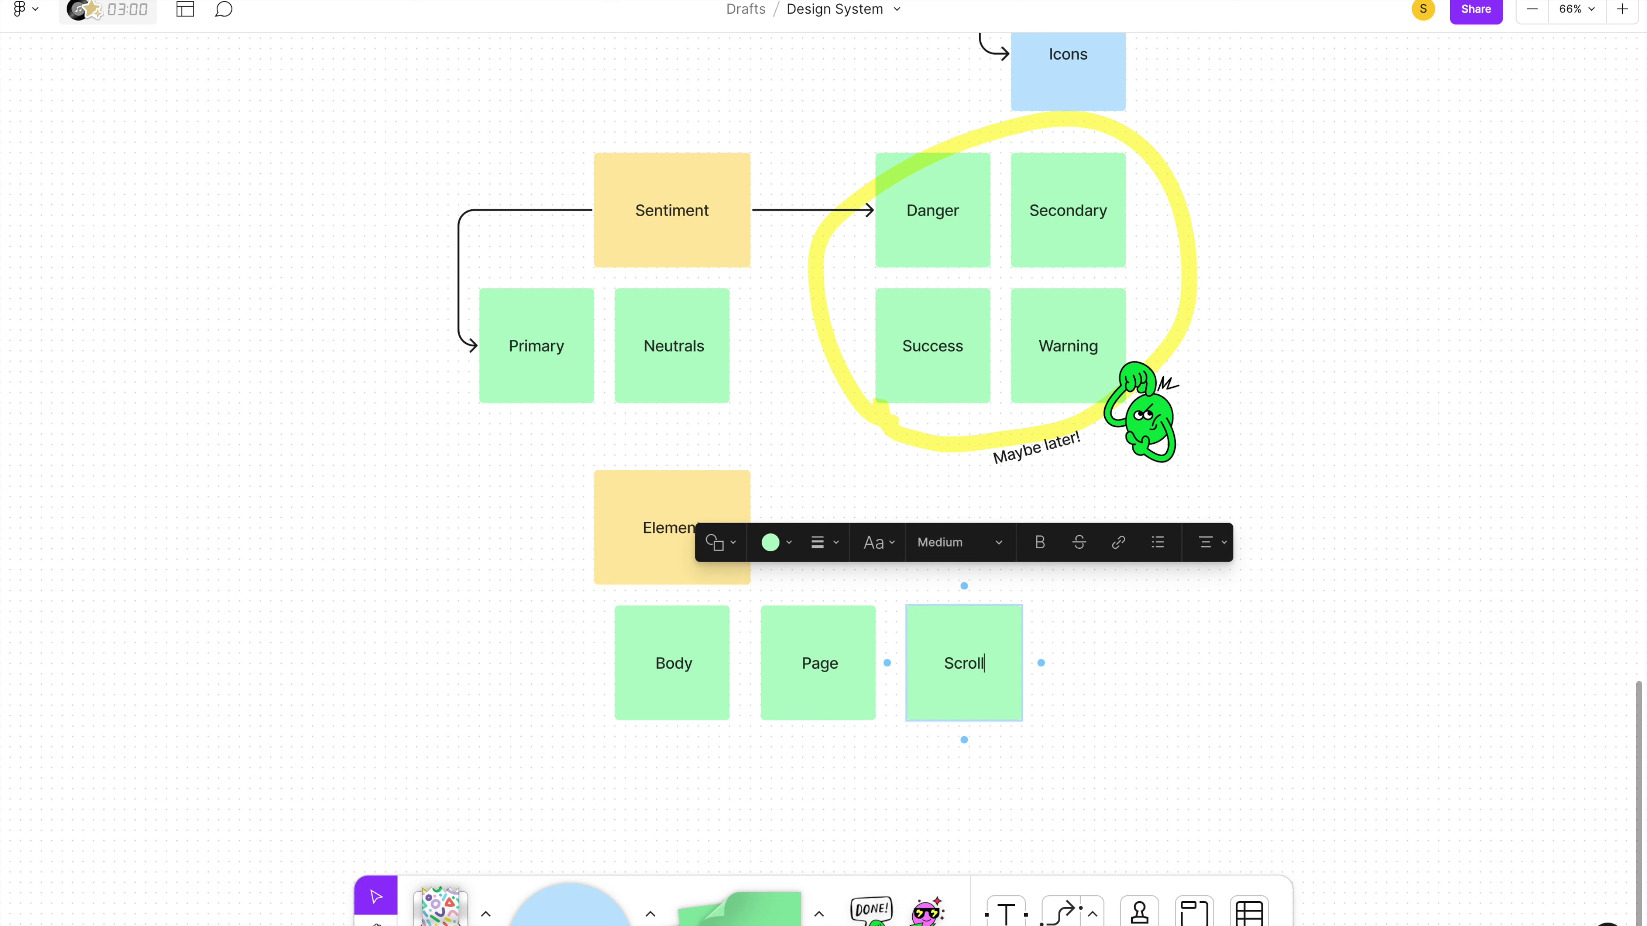
pyautogui.click(1136, 715)
pyautogui.keyDown('alt'); pyautogui.moveTo(966, 704); pyautogui.dragTo(1113, 700); pyautogui.keyUp('alt')
pyautogui.doubleClick(1093, 661)
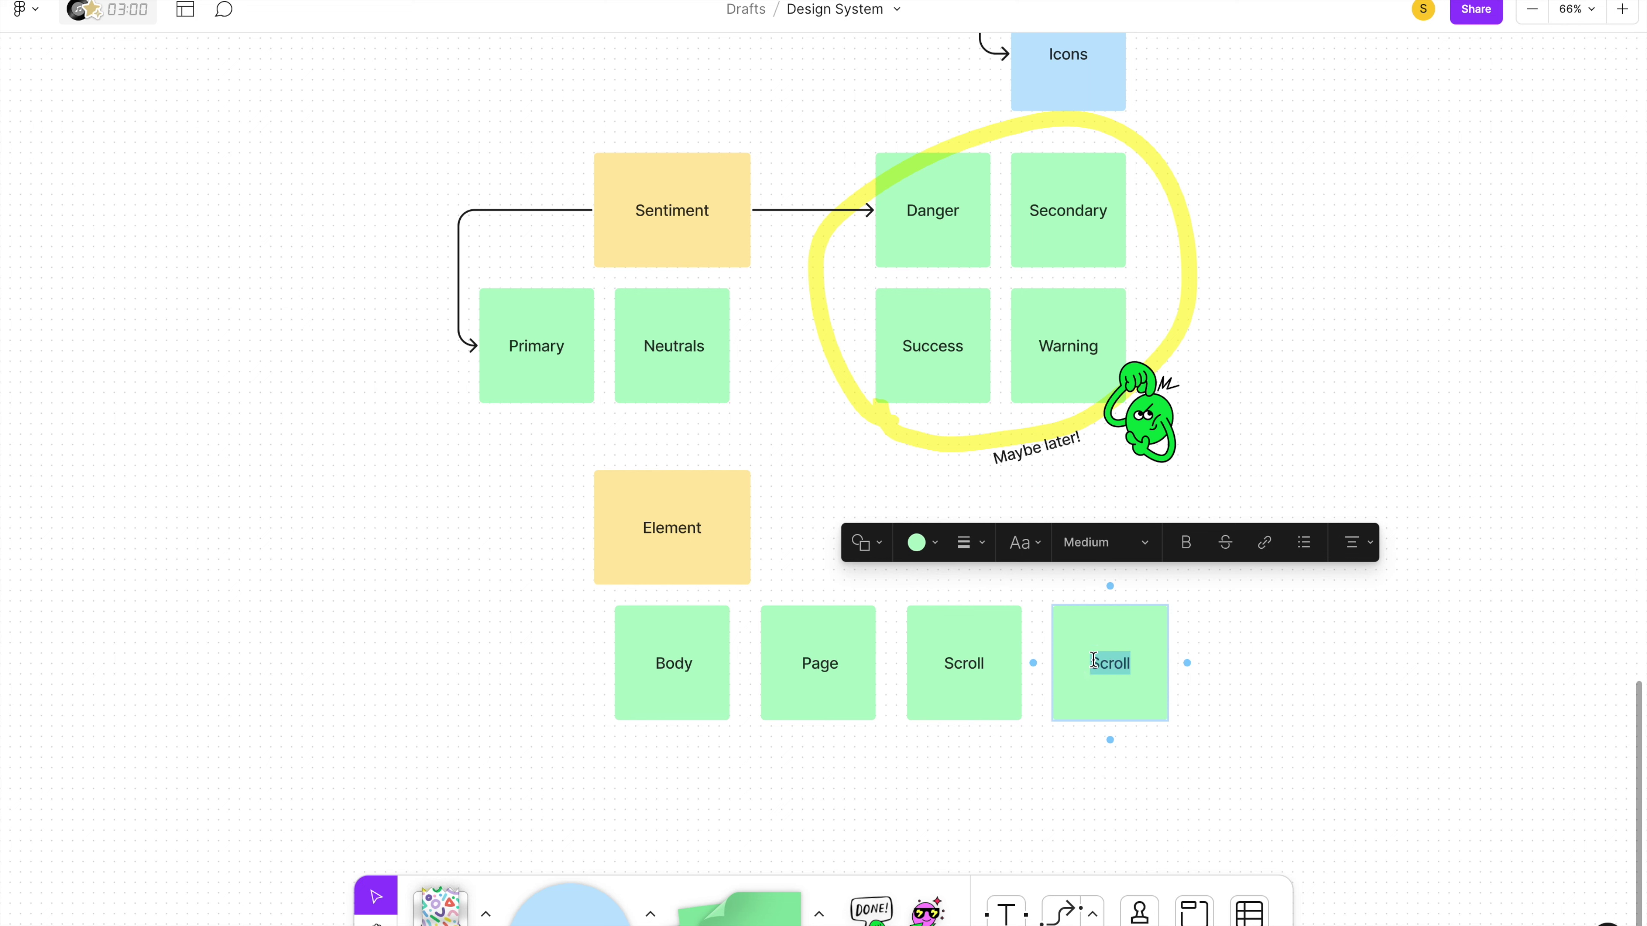
pyautogui.write('Container')
pyautogui.click(1231, 687)
# Connect Element to Body with an arrow, and add a copied yellow box labelled Variants below the row.
pyautogui.click(662, 544)
pyautogui.moveTo(575, 528); pyautogui.dragTo(606, 663)
pyautogui.click(584, 802)
pyautogui.write('Variants')
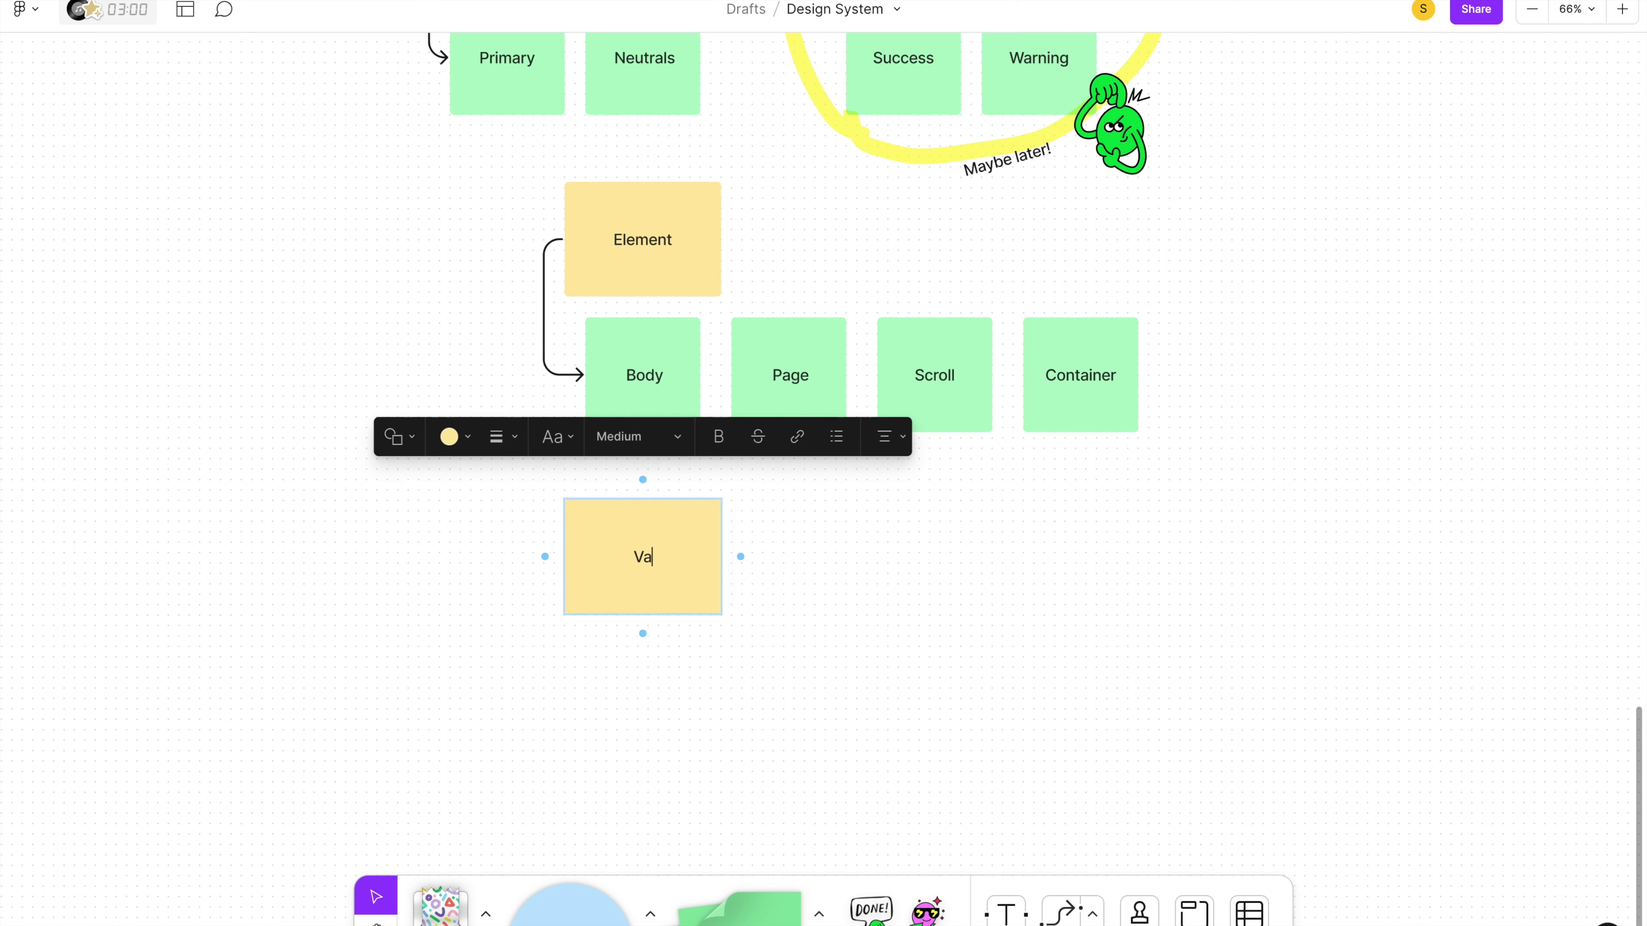
pyautogui.click(852, 583)
# Place two copied green boxes in a row below Variants and label them Subtle and Prominent.
pyautogui.moveTo(688, 413); pyautogui.dragTo(675, 735)
pyautogui.hotkey('ctrl', 'z')
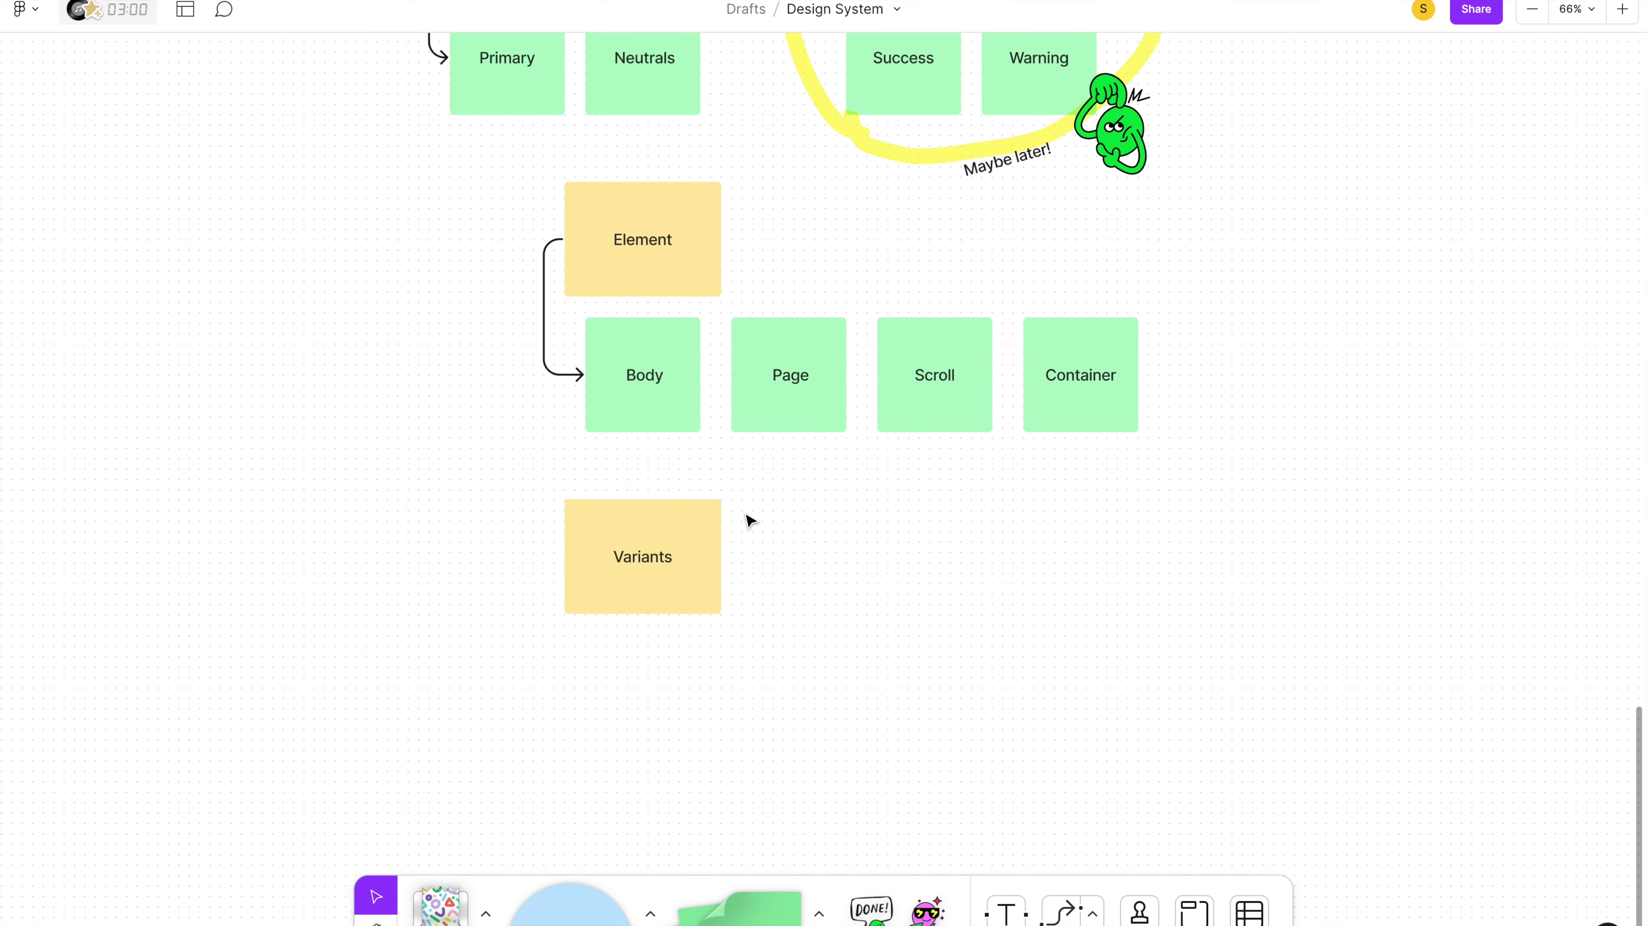
pyautogui.moveTo(799, 409); pyautogui.dragTo(653, 732)
pyautogui.doubleClick(647, 685)
pyautogui.write('S')
pyautogui.click(959, 698)
pyautogui.moveTo(624, 740); pyautogui.dragTo(768, 739)
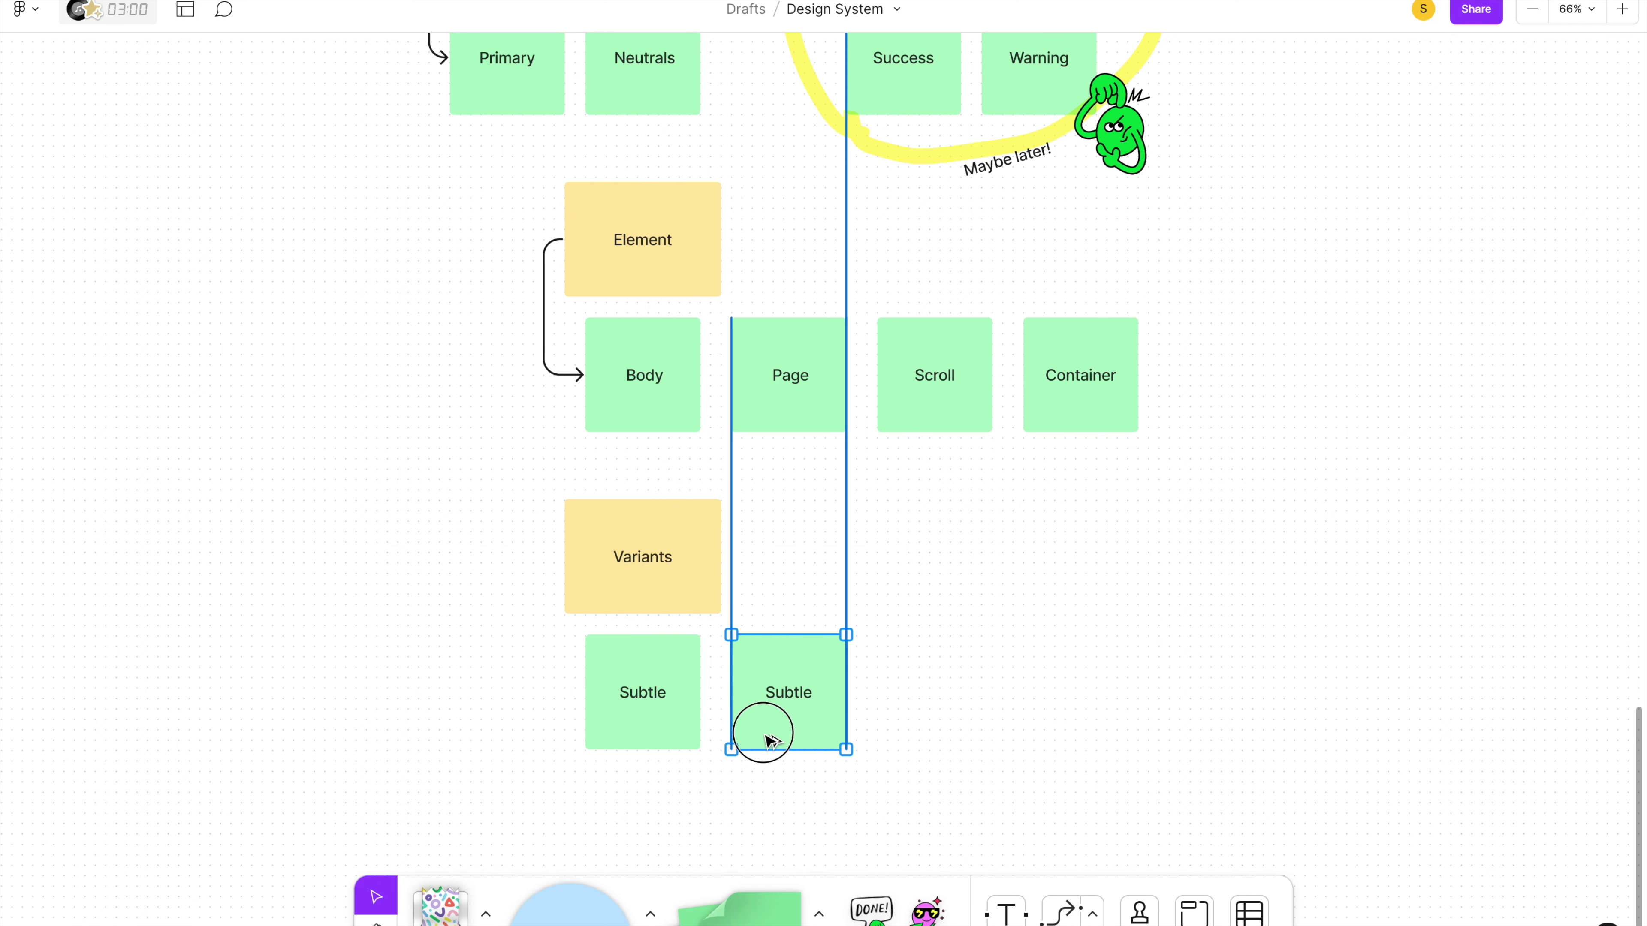
pyautogui.doubleClick(786, 702)
pyautogui.write('Prominent')
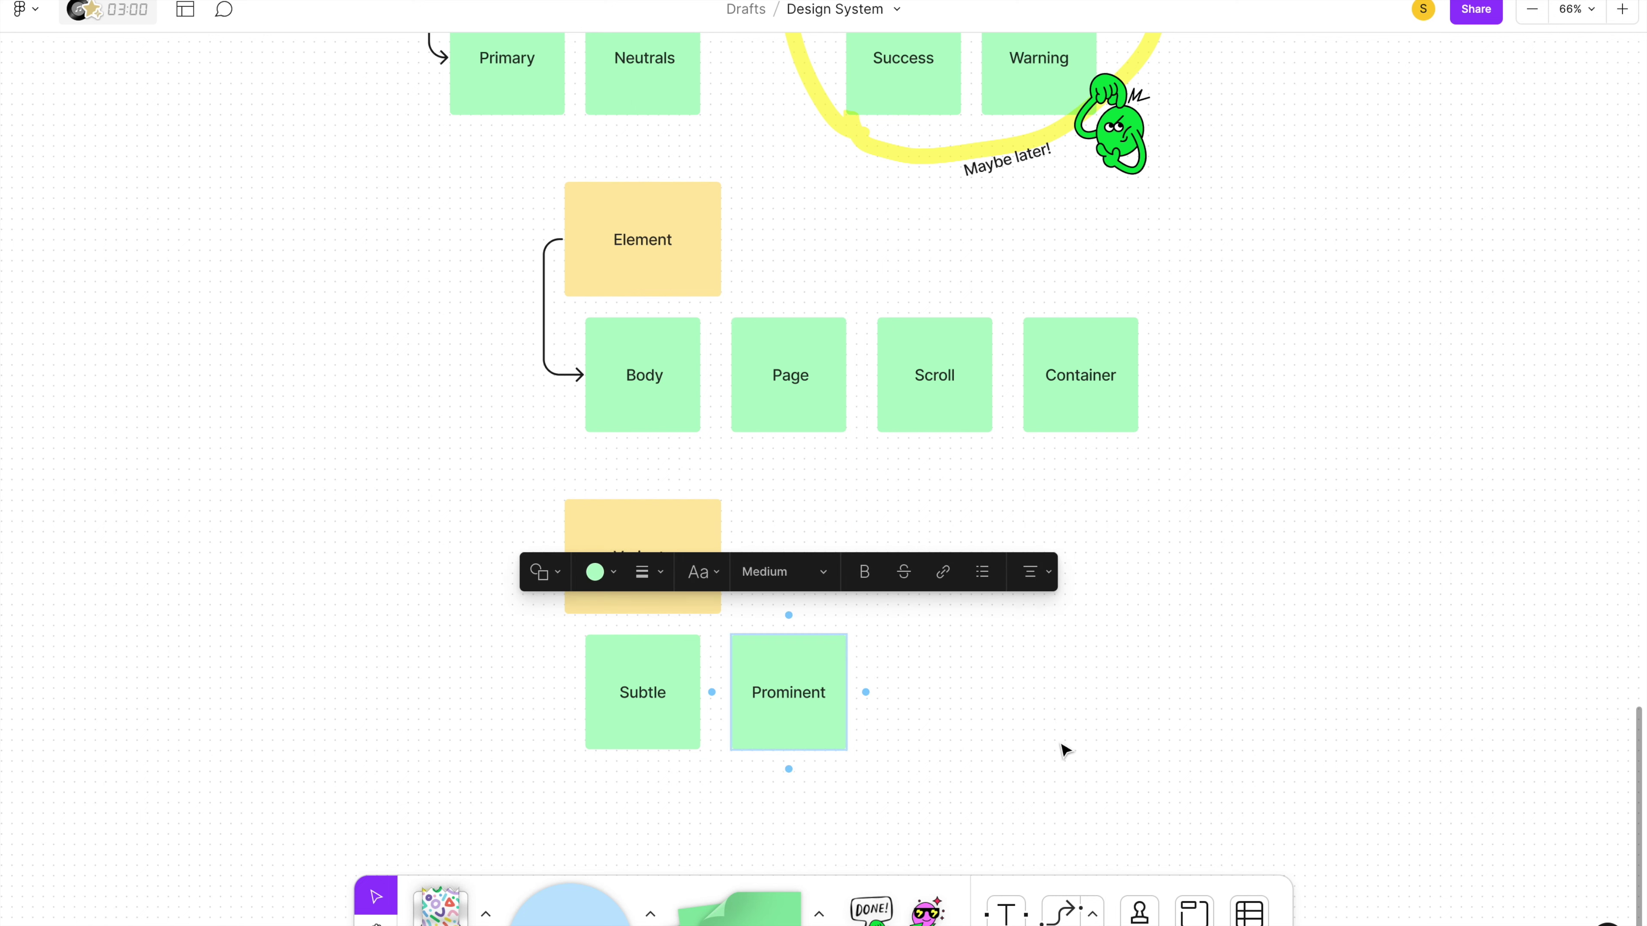
# Connect the Variants box to the Subtle box with an arrow.
pyautogui.click(650, 577)
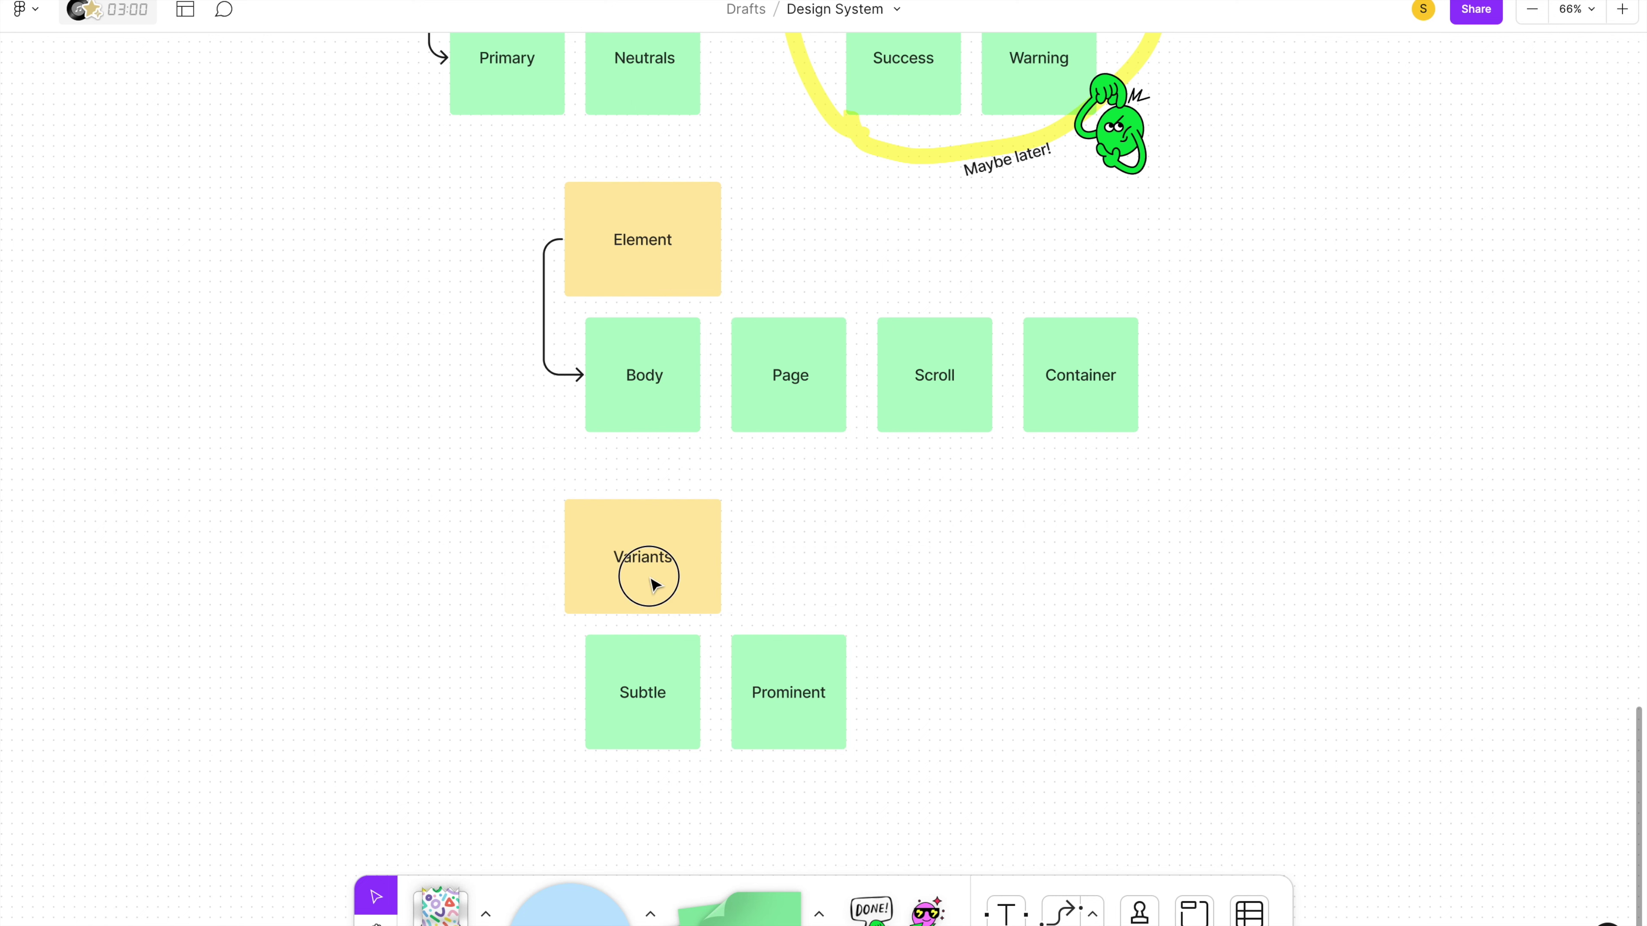
pyautogui.moveTo(543, 555); pyautogui.dragTo(580, 692)
pyautogui.click(569, 795)
# Copy the yellow Variants box below the Subtle and Prominent row and label it State.
pyautogui.press('h')
pyautogui.moveTo(558, 783); pyautogui.dragTo(522, 597)
pyautogui.press('v')
pyautogui.moveTo(616, 433); pyautogui.dragTo(618, 720)
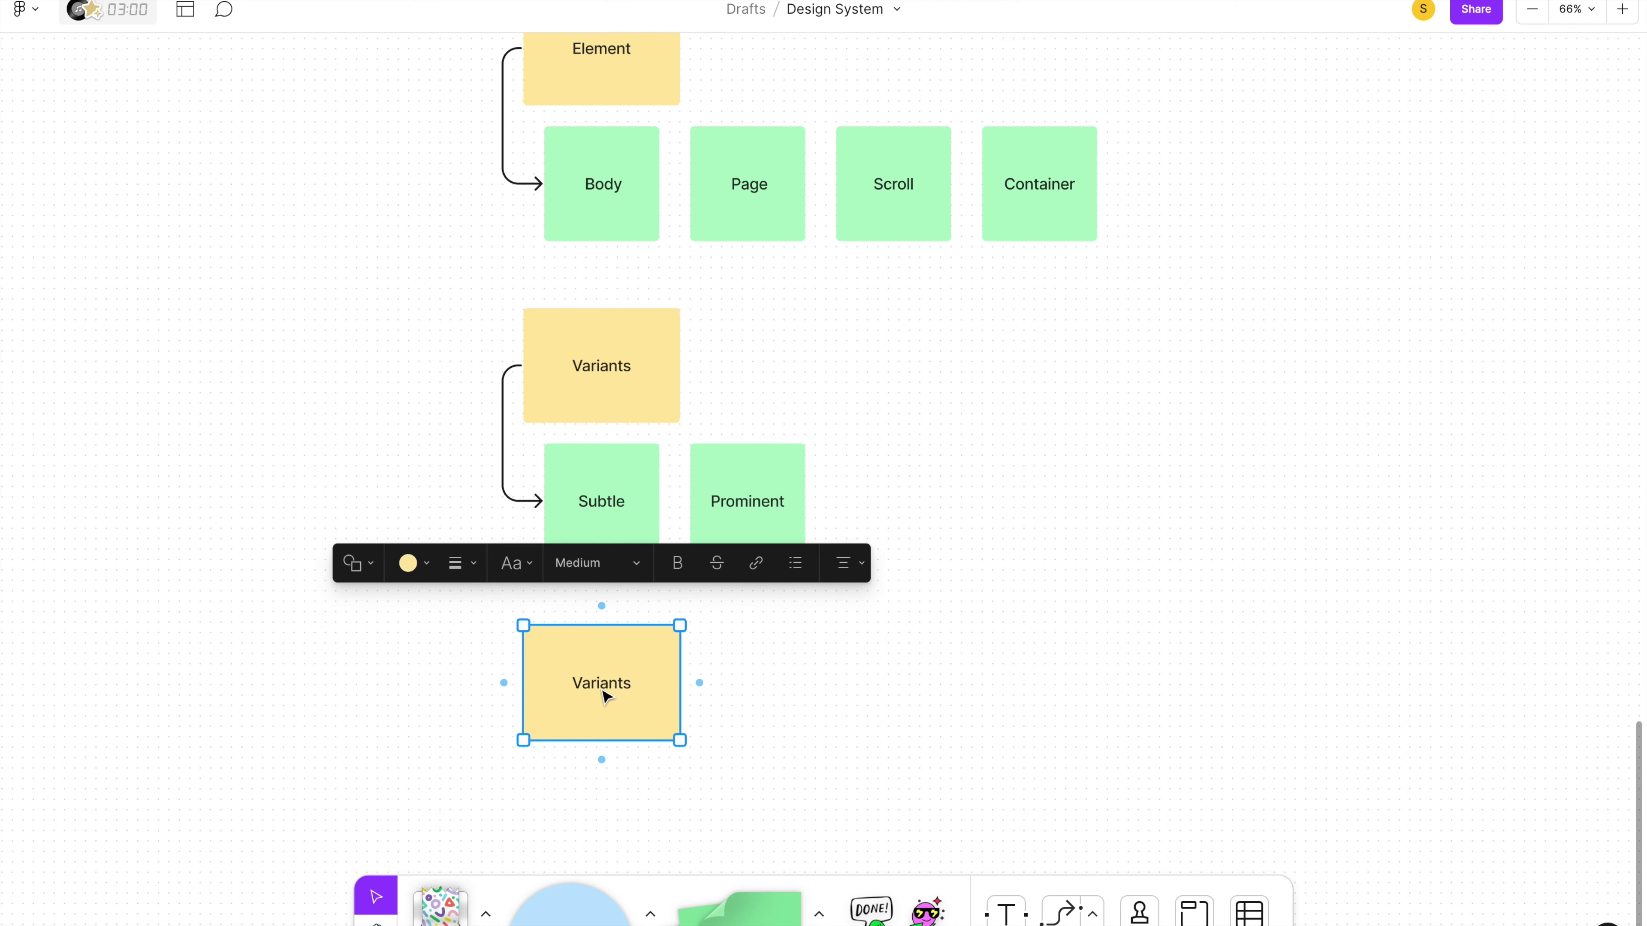
pyautogui.doubleClick(600, 687)
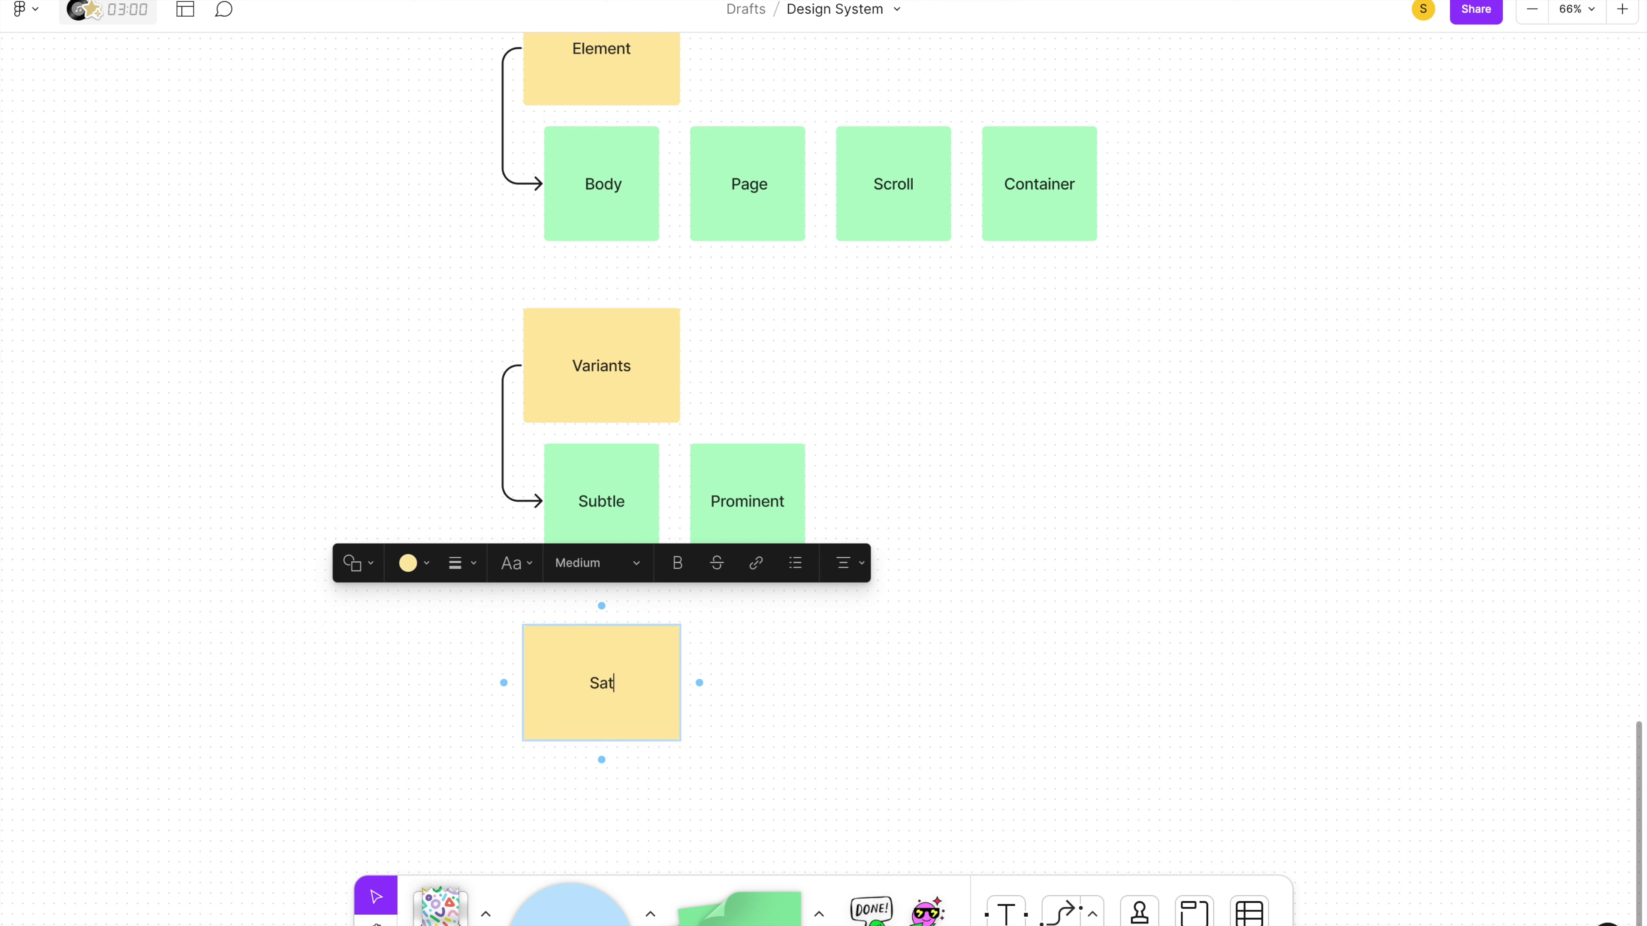
pyautogui.write('State')
pyautogui.click(753, 691)
# Place a copy of a green variant box below State and label it Idle / Default.
pyautogui.press('h')
pyautogui.moveTo(748, 656); pyautogui.dragTo(748, 540)
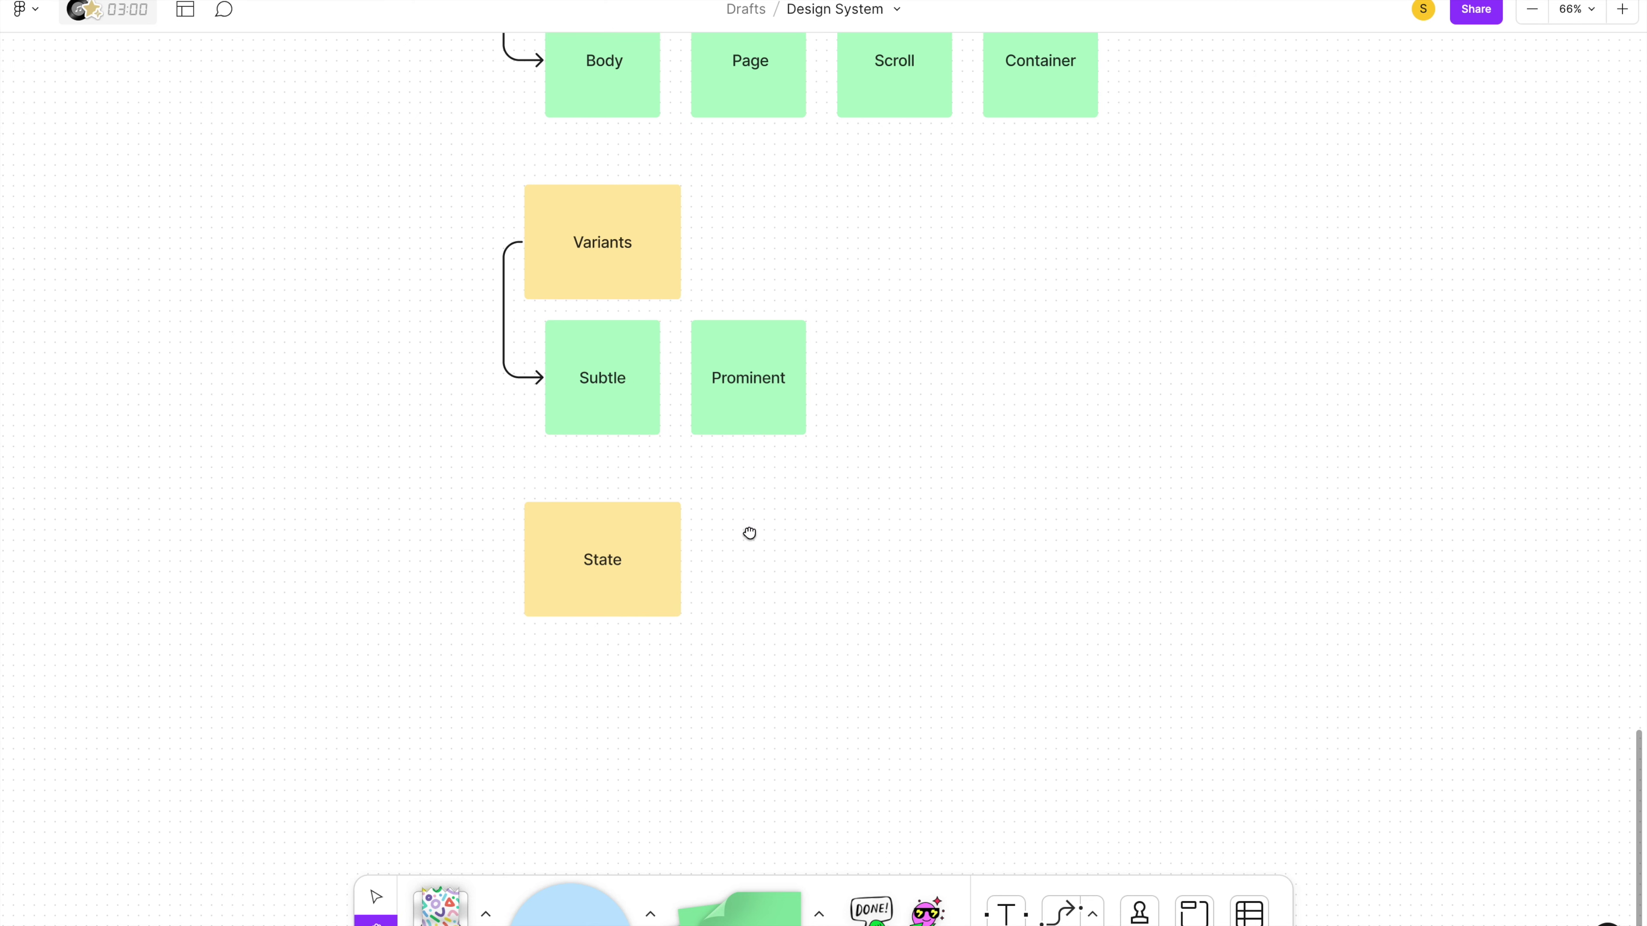
pyautogui.press('v')
pyautogui.click(762, 410)
pyautogui.hotkey('ctrl', 'v')
pyautogui.moveTo(613, 695); pyautogui.dragTo(630, 730)
pyautogui.doubleClick(615, 693)
pyautogui.write('Idl')
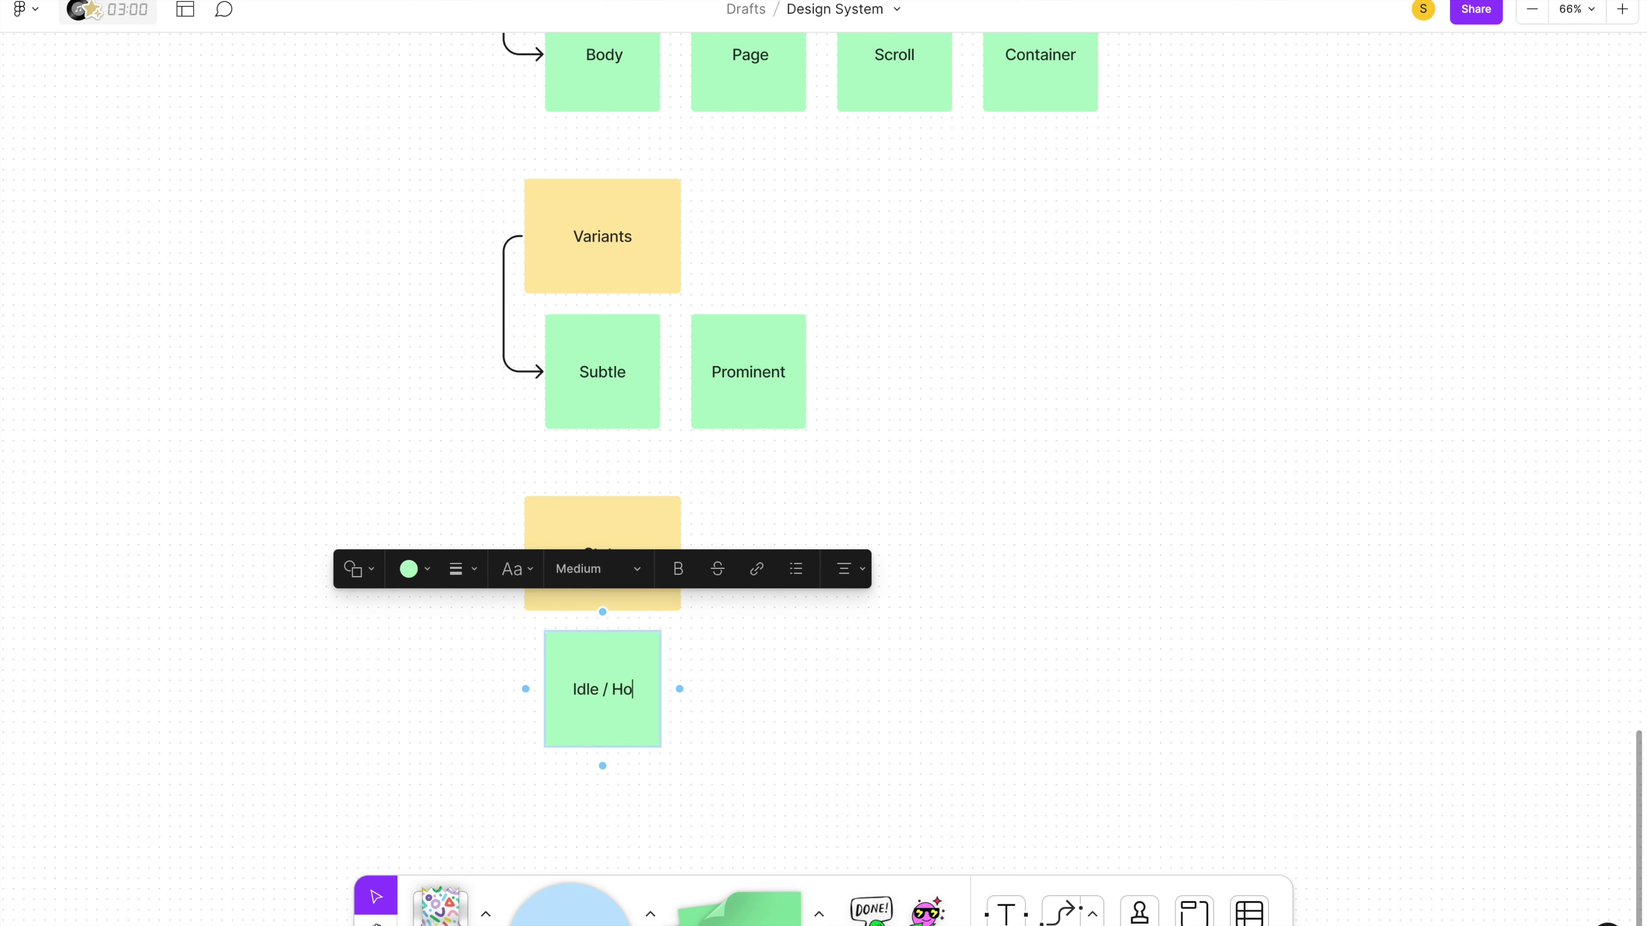
pyautogui.write('e / Default')
pyautogui.click(742, 709)
# Copy the Idle / Default box beside itself and label the copy Hover.
pyautogui.moveTo(644, 710); pyautogui.dragTo(765, 716)
pyautogui.doubleClick(745, 690)
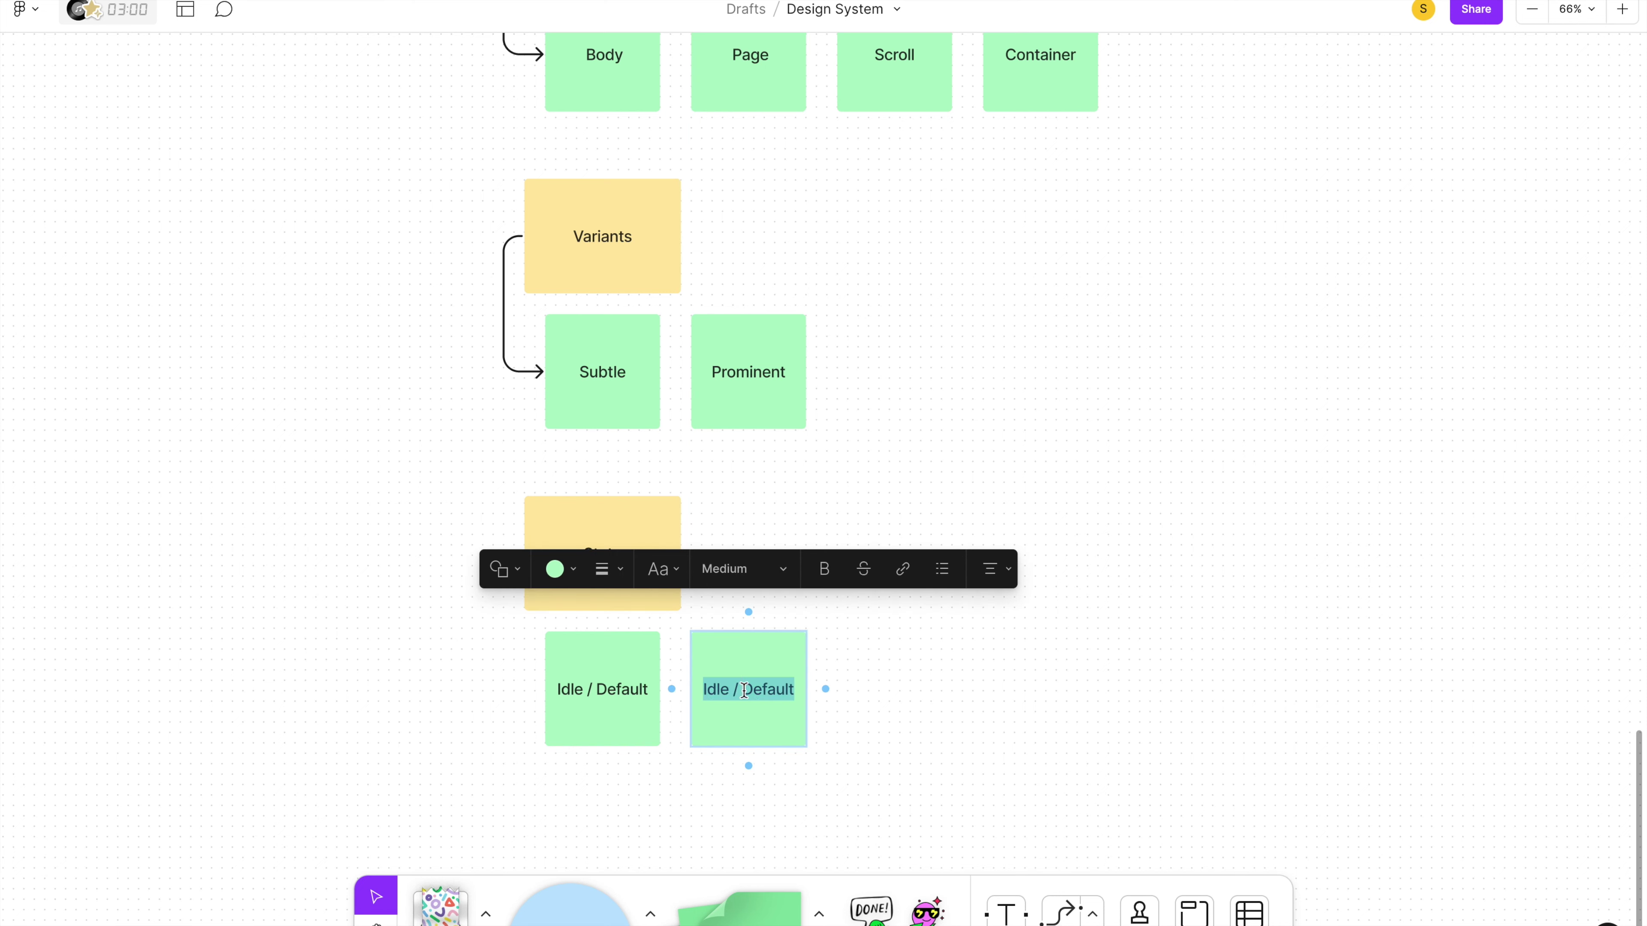
pyautogui.write('Ho')
pyautogui.click(971, 752)
# Copy the Hover box beside itself as Active, and duplicate the Active box at the end of the row.
pyautogui.moveTo(783, 737); pyautogui.dragTo(927, 733)
pyautogui.doubleClick(893, 684)
pyautogui.write('Active')
pyautogui.press('Escape')
pyautogui.hotkey('ctrl', 'd')
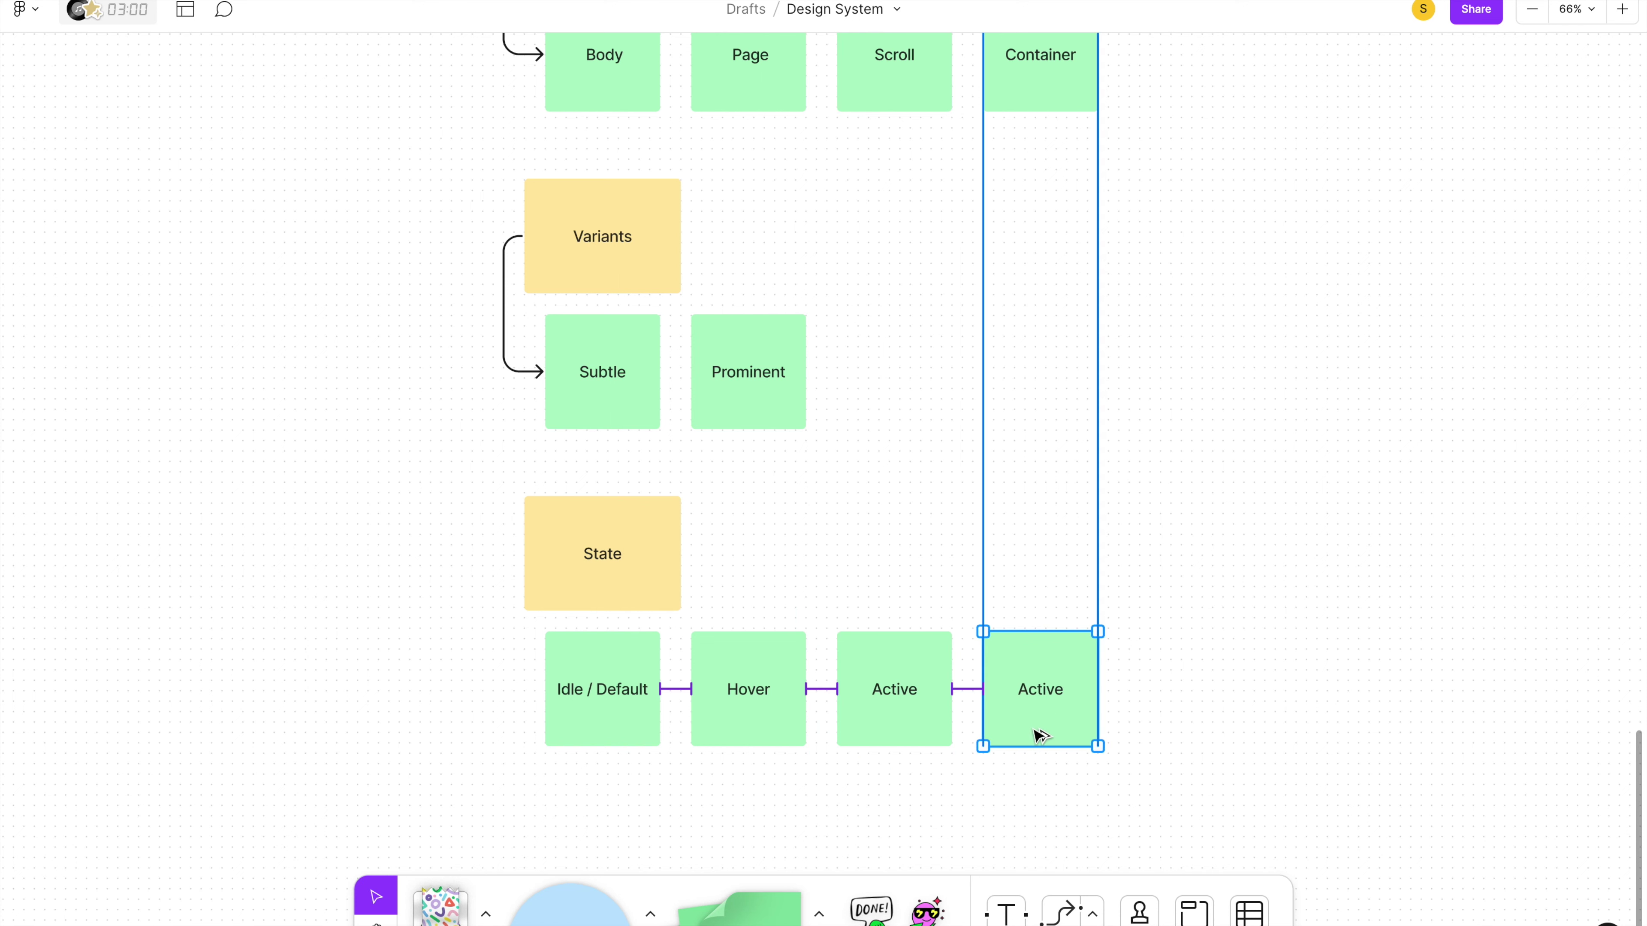
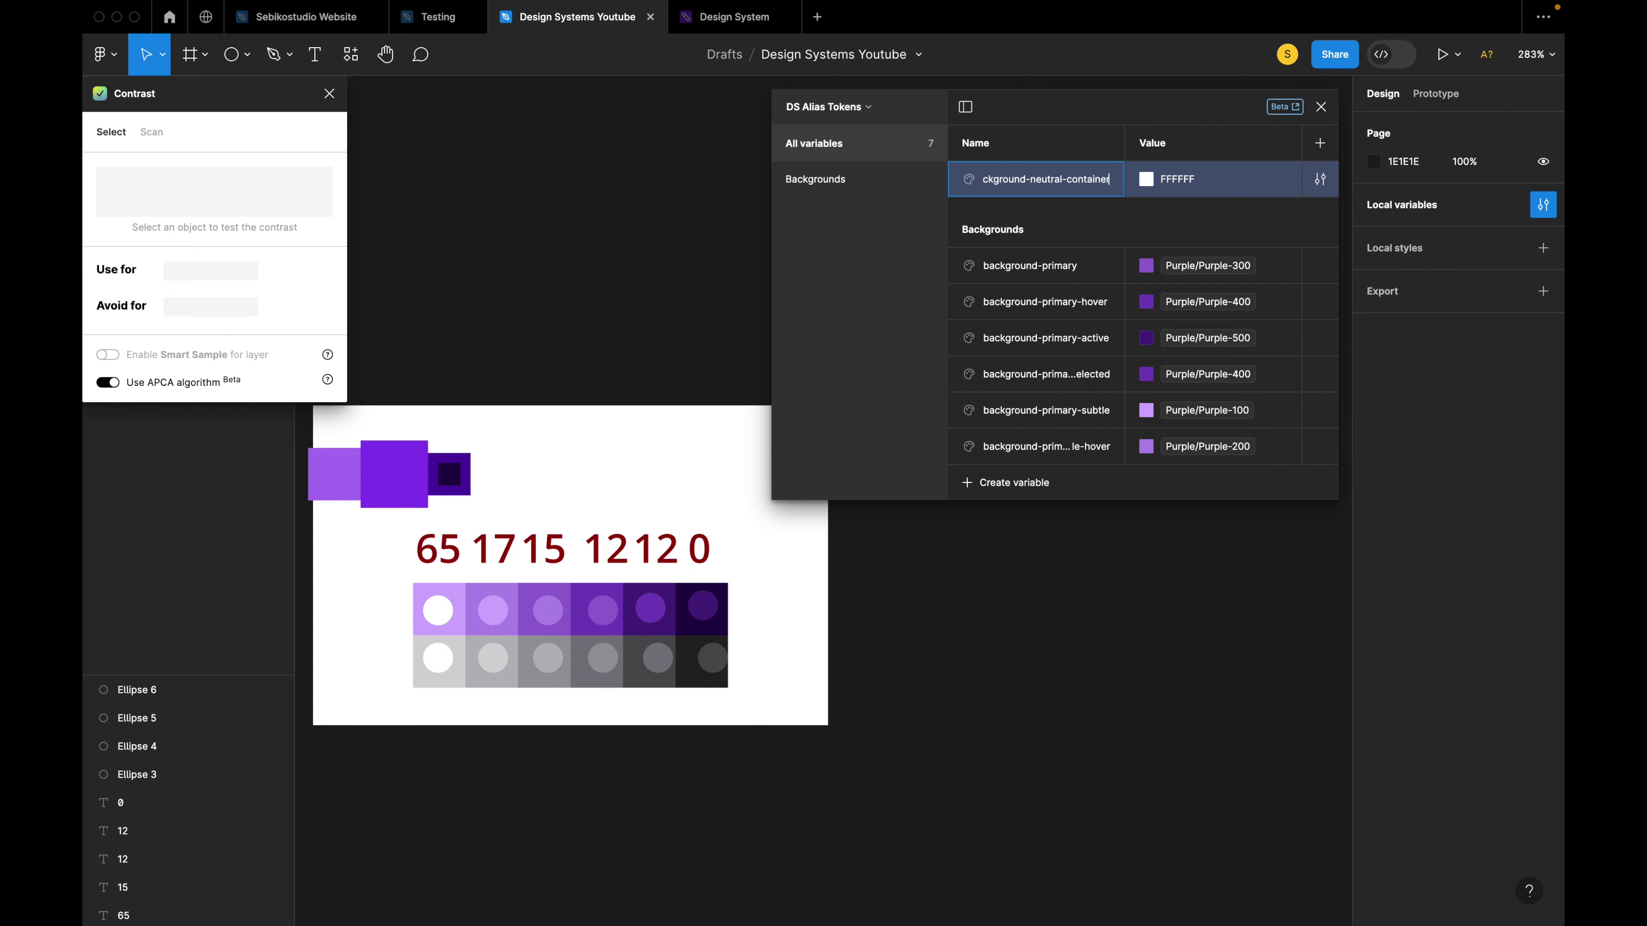
# Link the background-neutral-container variable to the library color Commons/White.
pyautogui.click(1155, 187)
pyautogui.click(1220, 205)
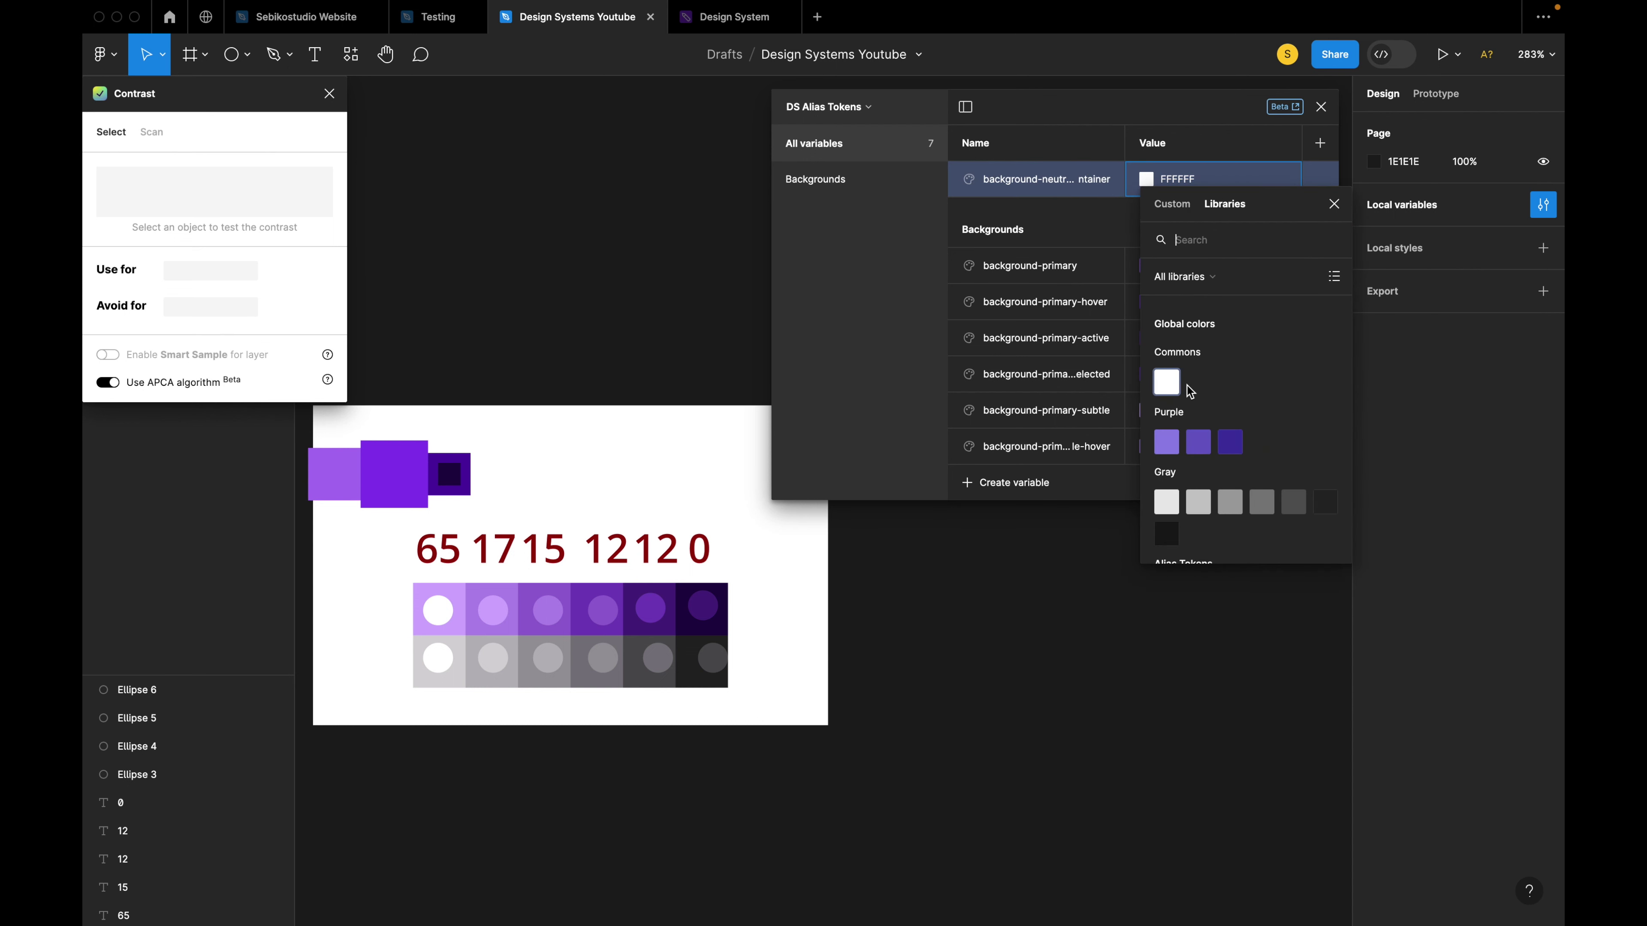
pyautogui.click(1167, 382)
# Put the background-neutral-container variable in a new group named Neutrals and nest that group under Backgrounds.
pyautogui.rightClick(1039, 193)
pyautogui.click(1055, 200)
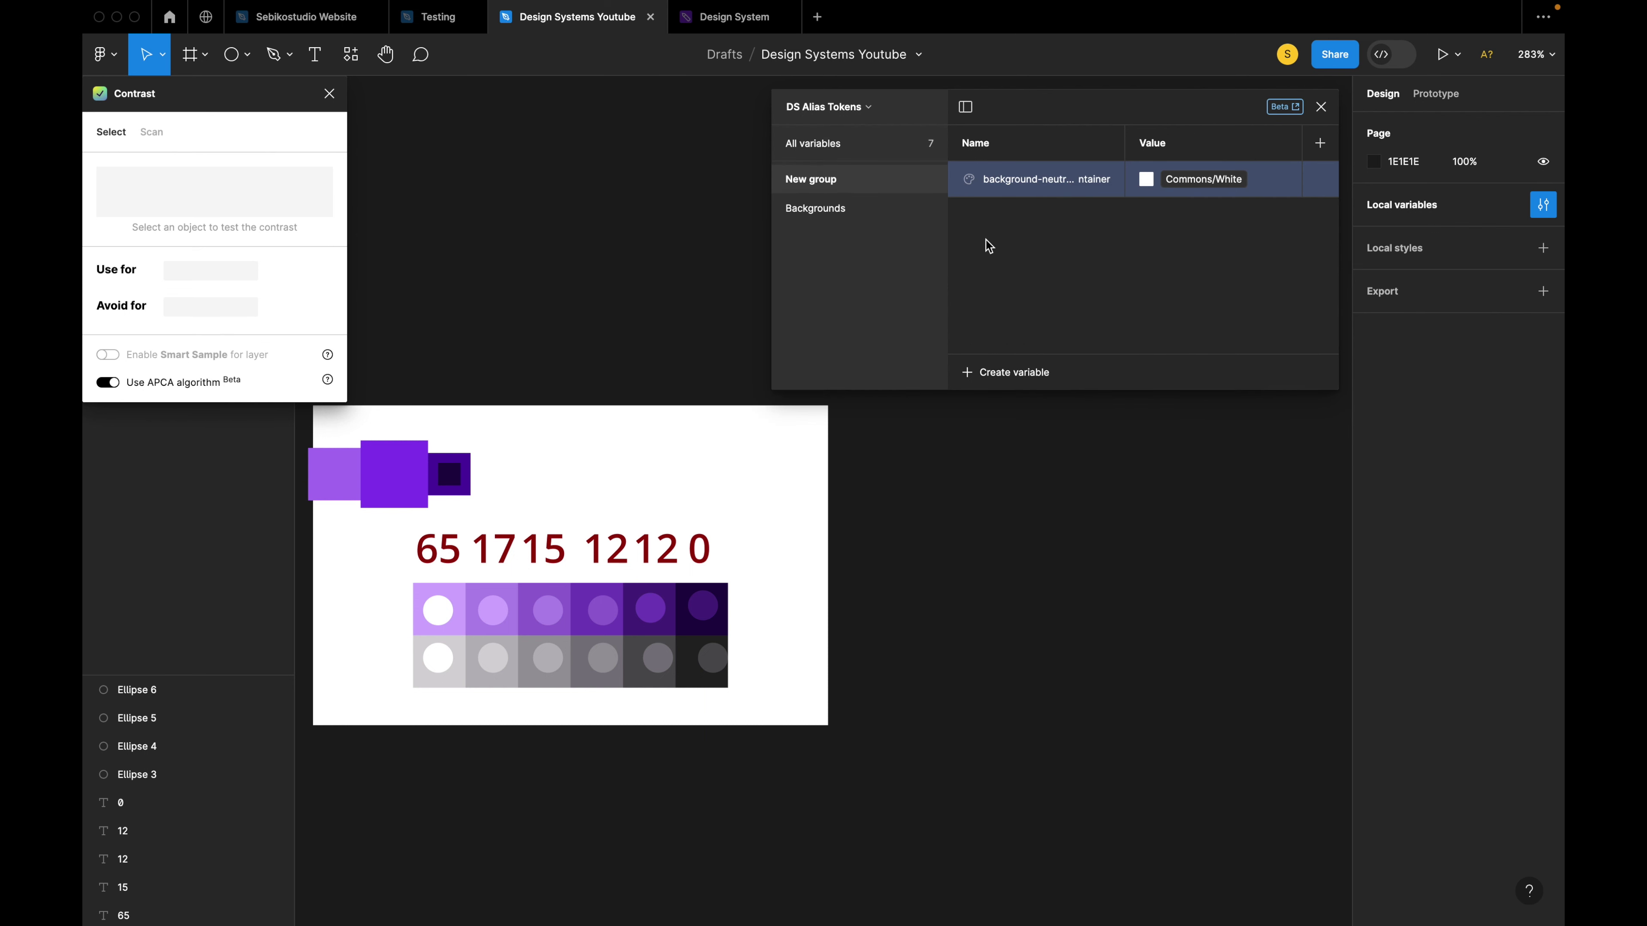
pyautogui.doubleClick(841, 186)
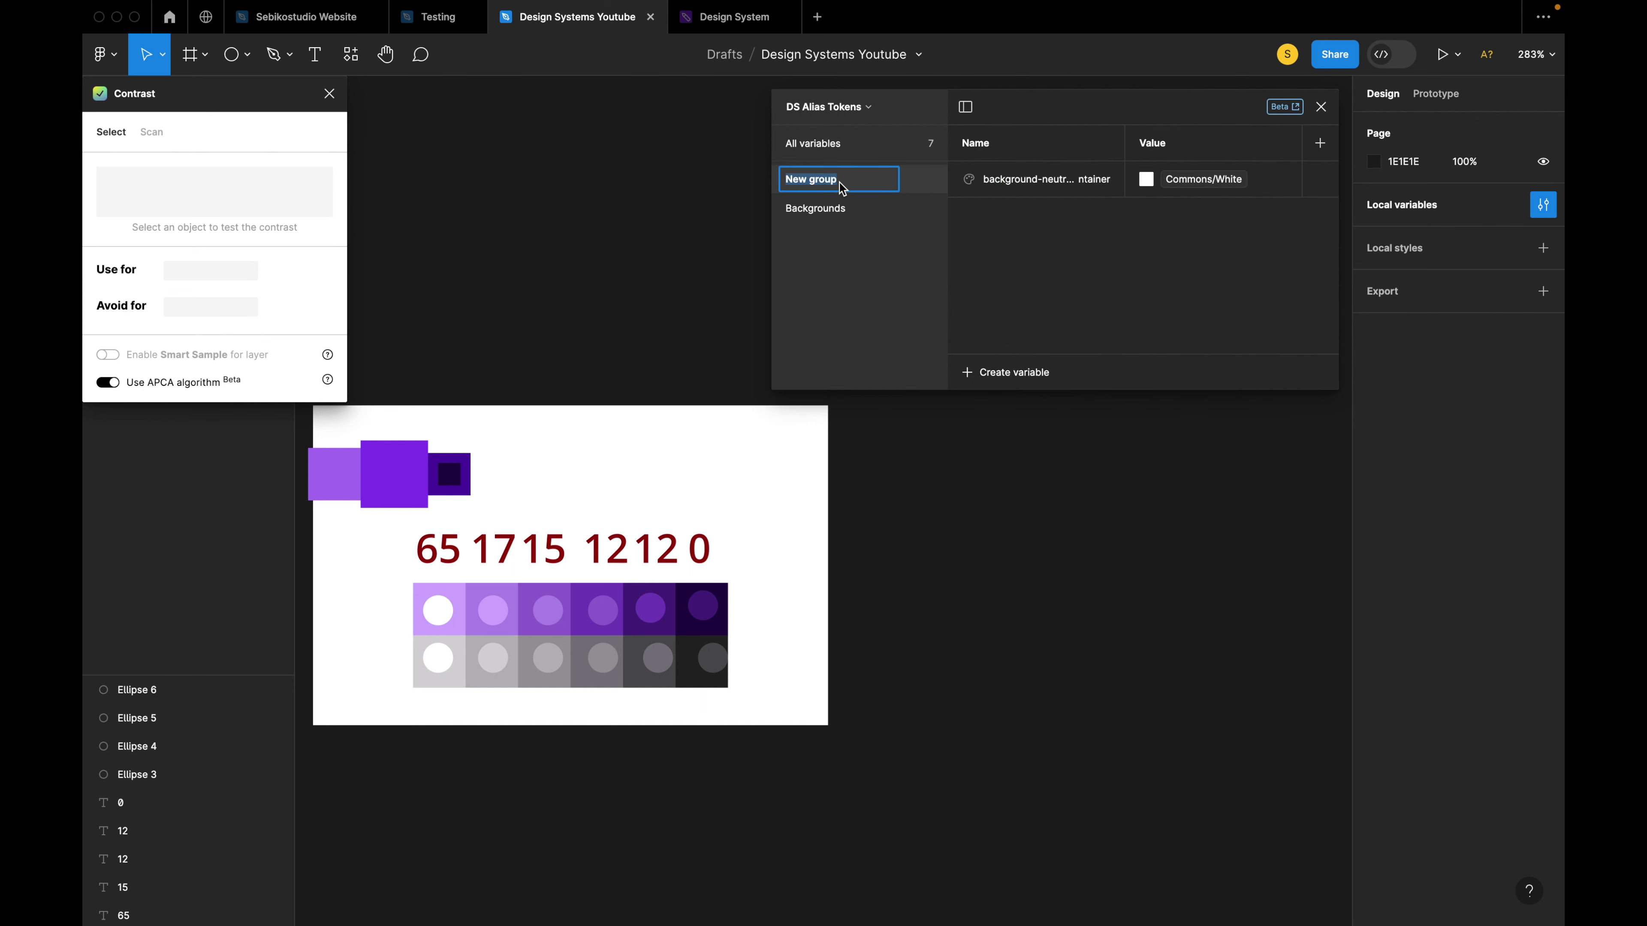
pyautogui.write('Neutrals')
pyautogui.press('Return')
pyautogui.moveTo(842, 185); pyautogui.dragTo(836, 212)
# Group all the background-primary variables into a subgroup of Backgrounds named Primary.
pyautogui.moveTo(1038, 179); pyautogui.dragTo(1037, 360)
pyautogui.hotkey('ctrl', 'g')
pyautogui.write('Primary')
pyautogui.press('Return')
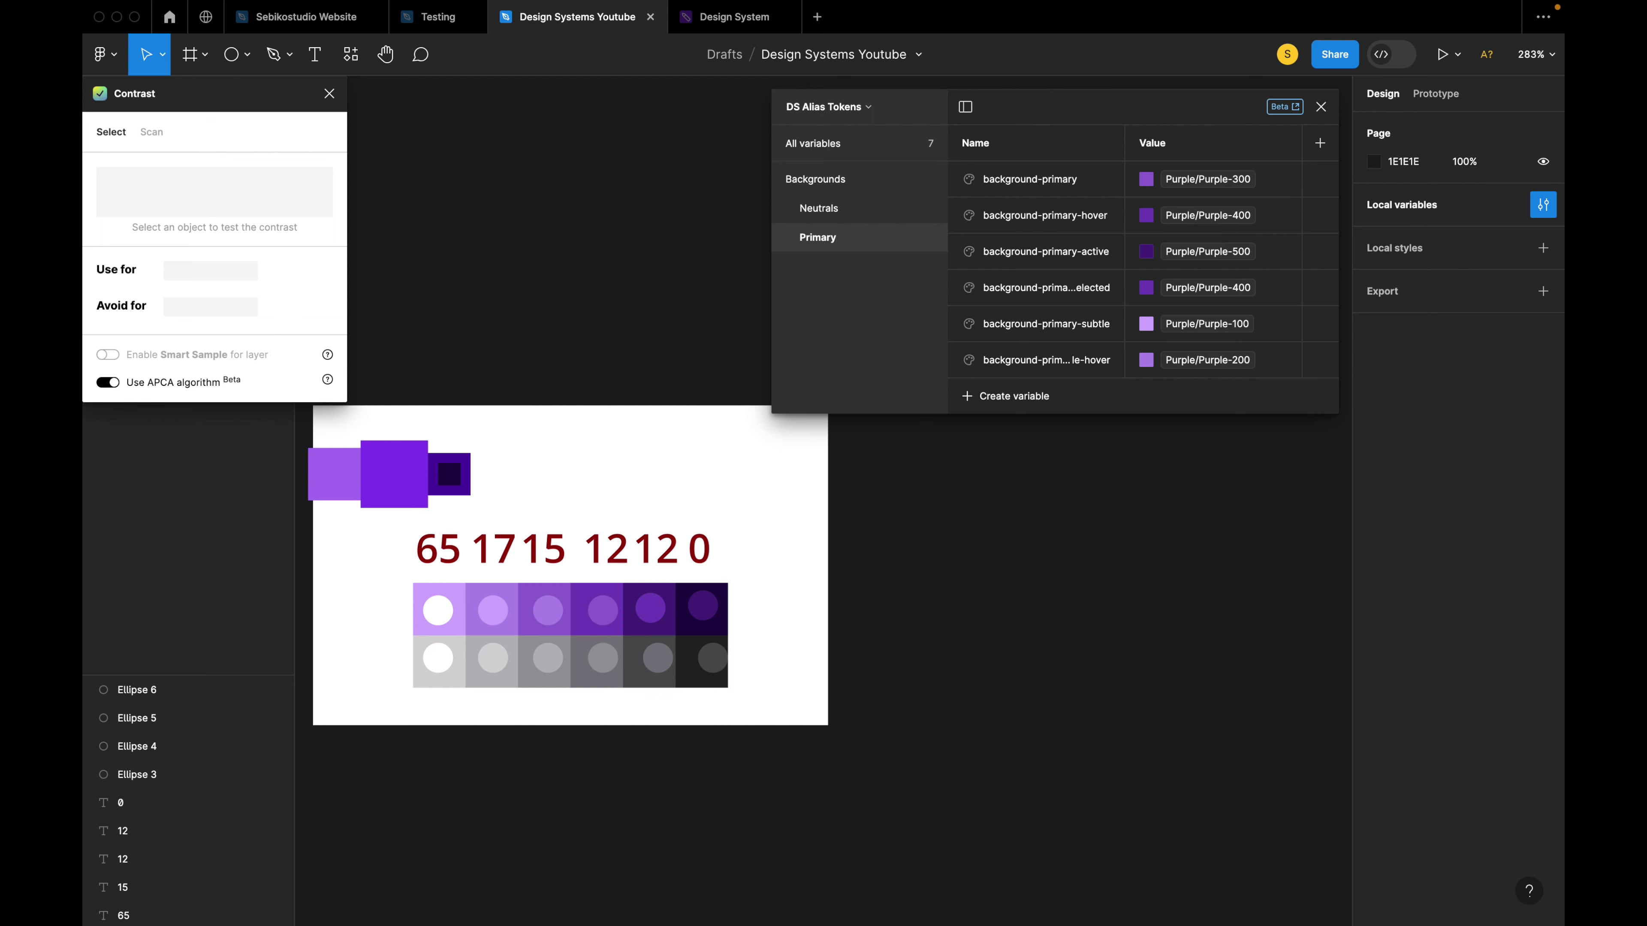
# Create a color variable named background-neutral-page in the Neutrals group.
pyautogui.click(819, 208)
pyautogui.click(1011, 371)
pyautogui.click(1012, 408)
pyautogui.write('background-neutral')
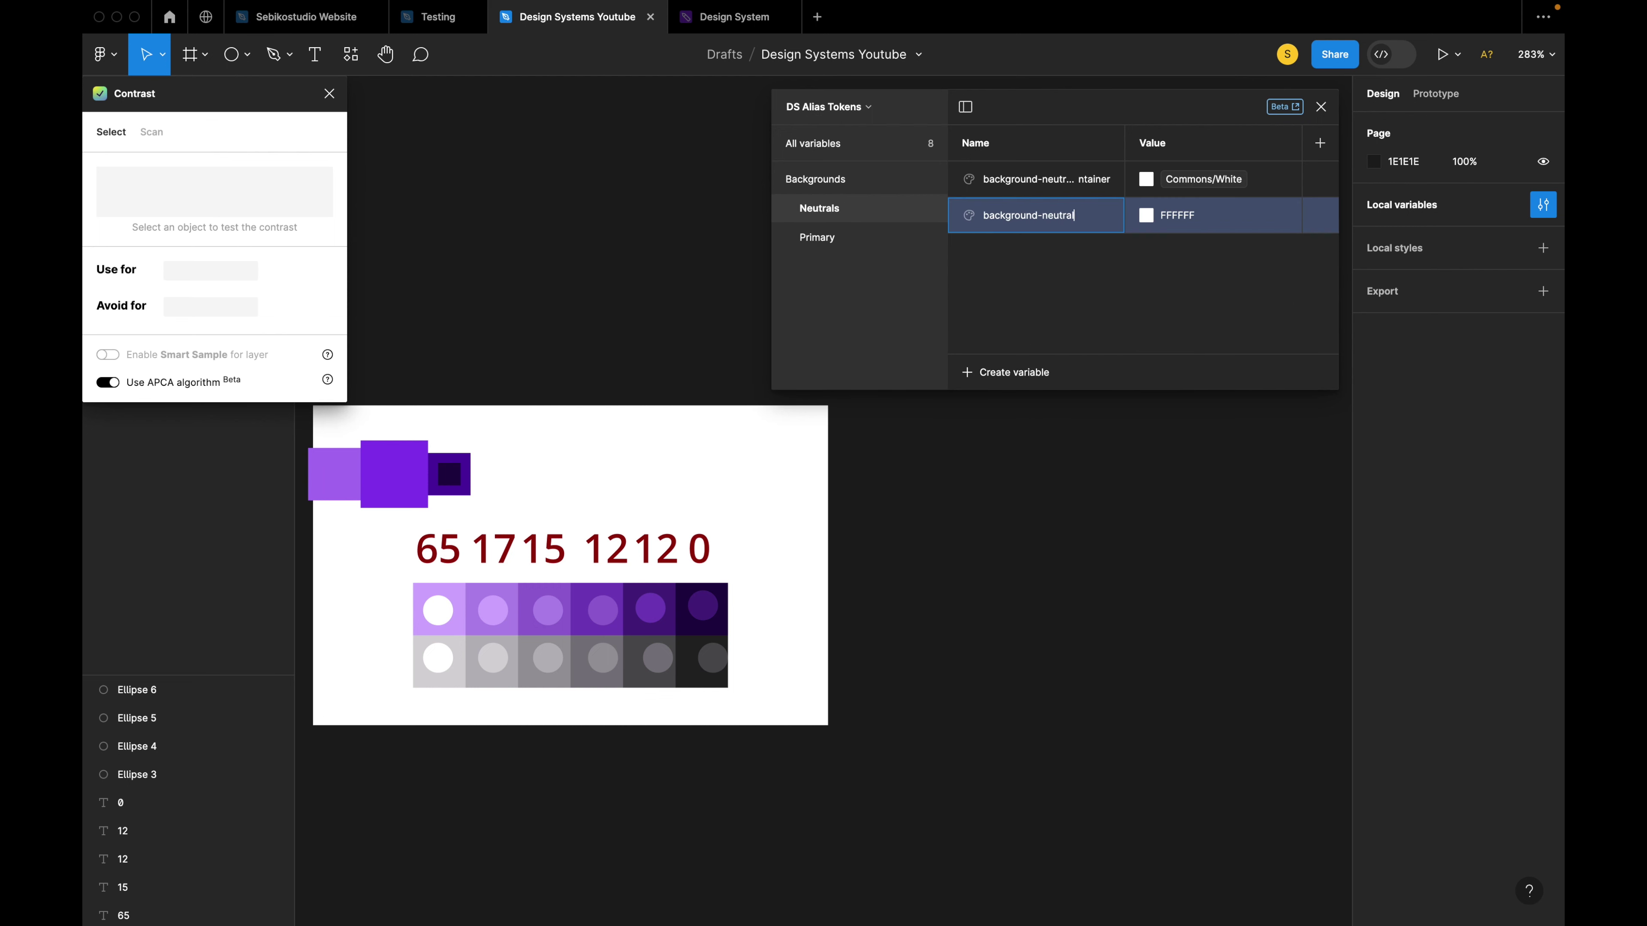
pyautogui.write('-page')
# Link background-neutral-page and the neutral container variable to Common/White from DS Global Values.
pyautogui.click(1146, 215)
pyautogui.click(1223, 234)
pyautogui.scroll(-3, 1245, 454)
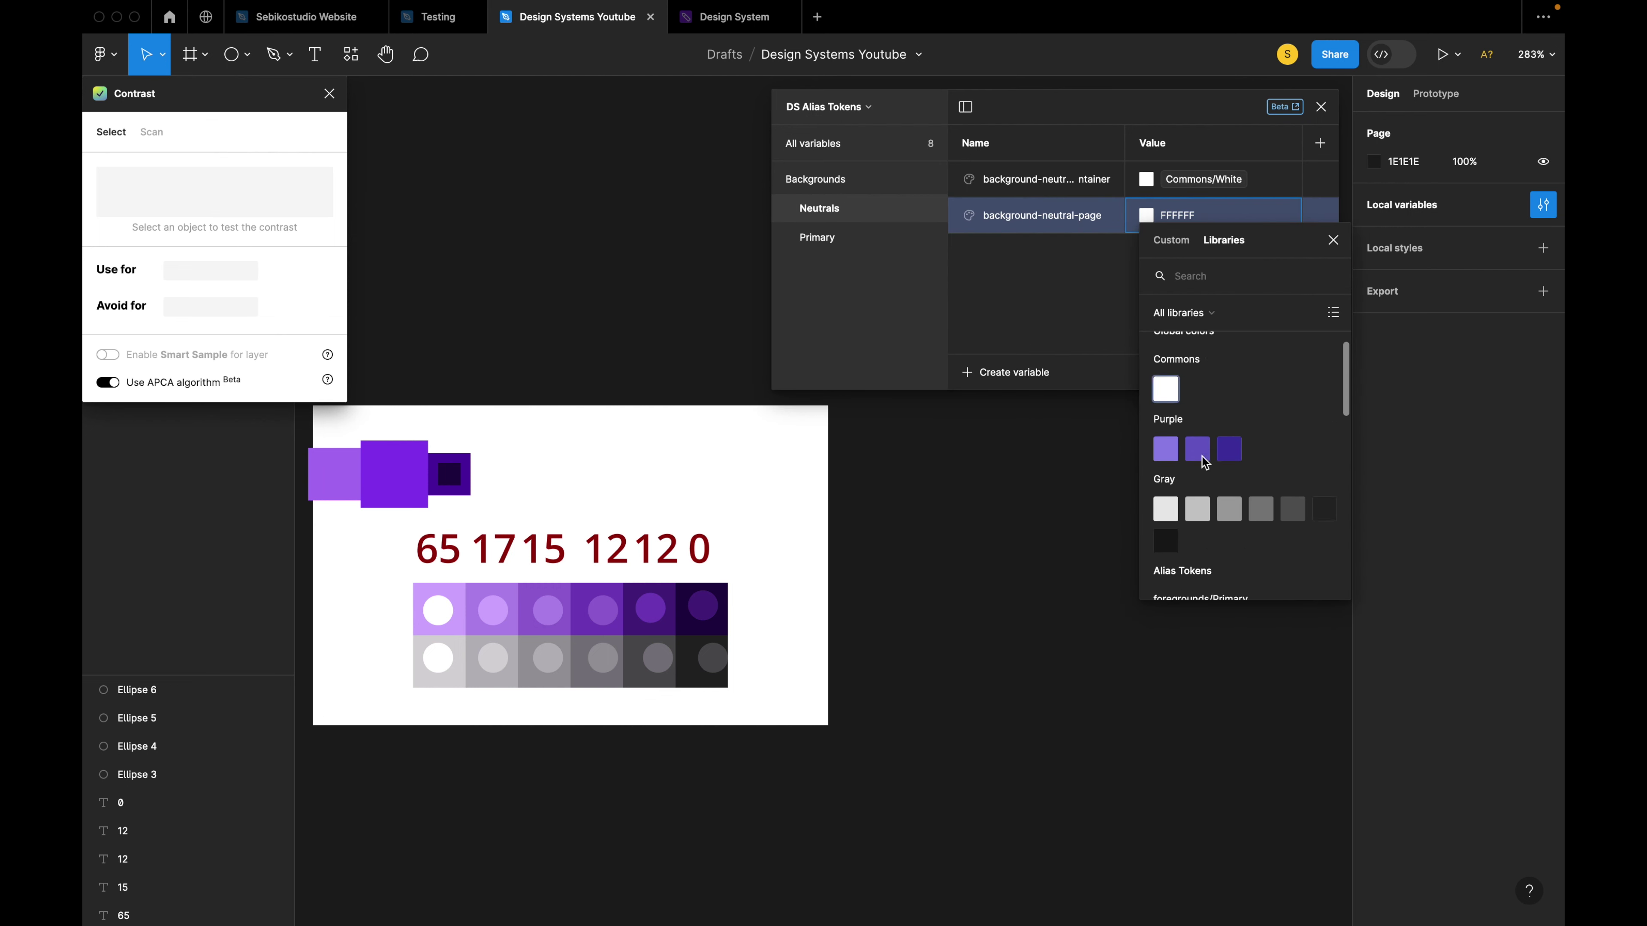
pyautogui.click(1146, 181)
pyautogui.scroll(-3, 1231, 422)
# Create a color variable named background-neutral-hover in Neutrals and link it to Gray/Gray-100.
pyautogui.click(1011, 372)
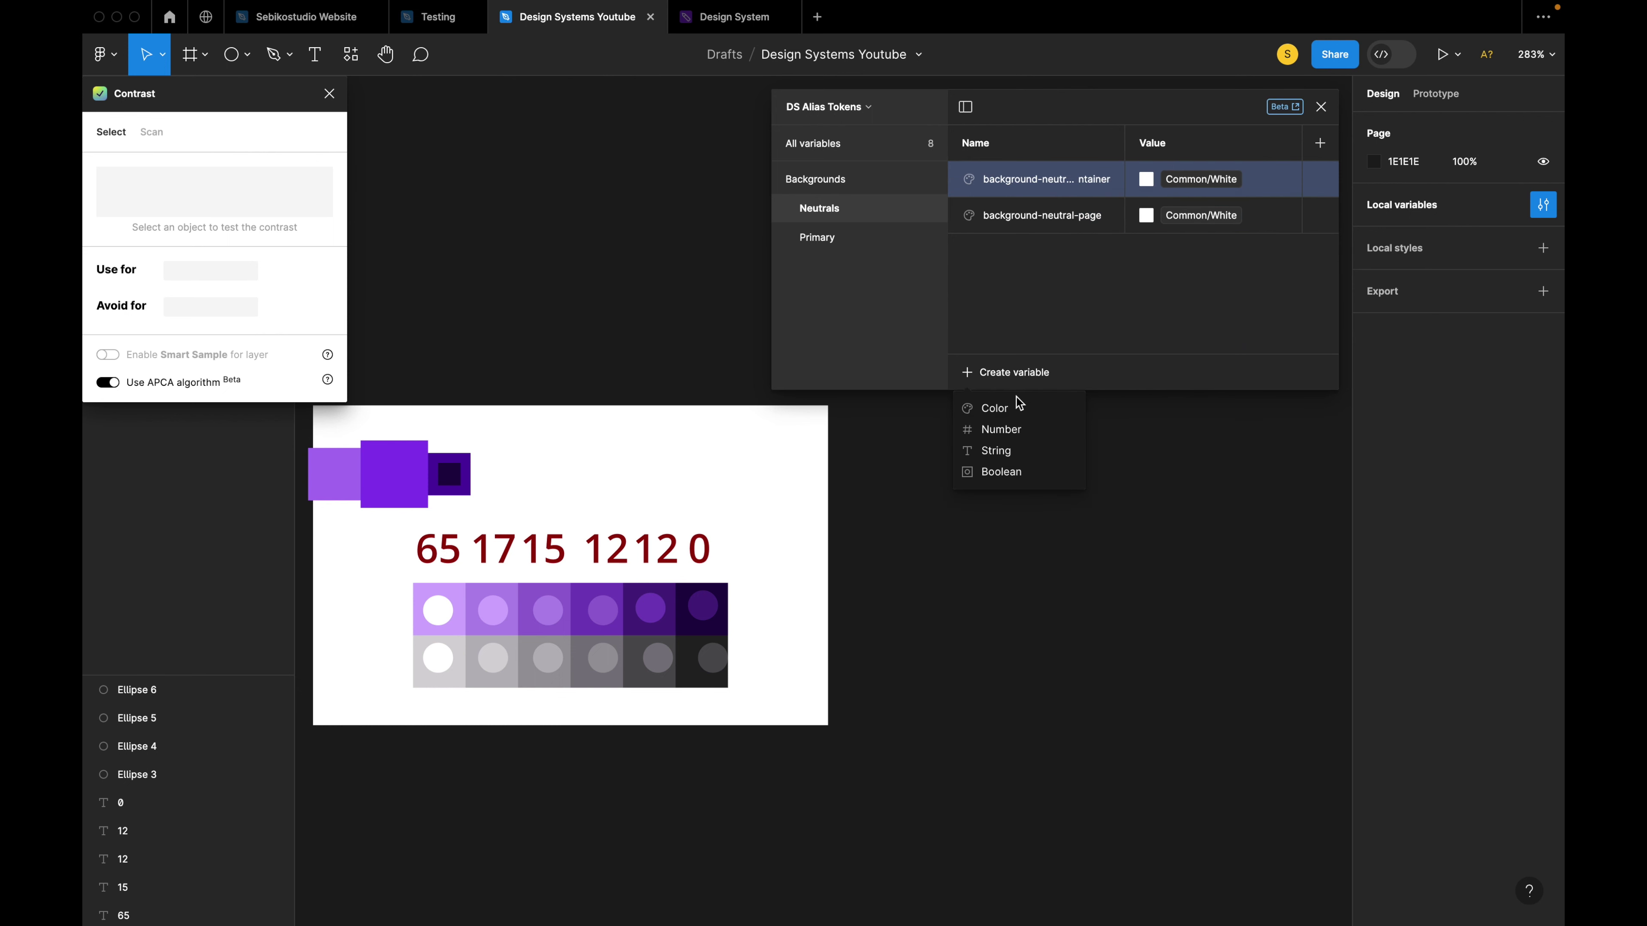
pyautogui.click(1012, 408)
pyautogui.write('background-neutral-')
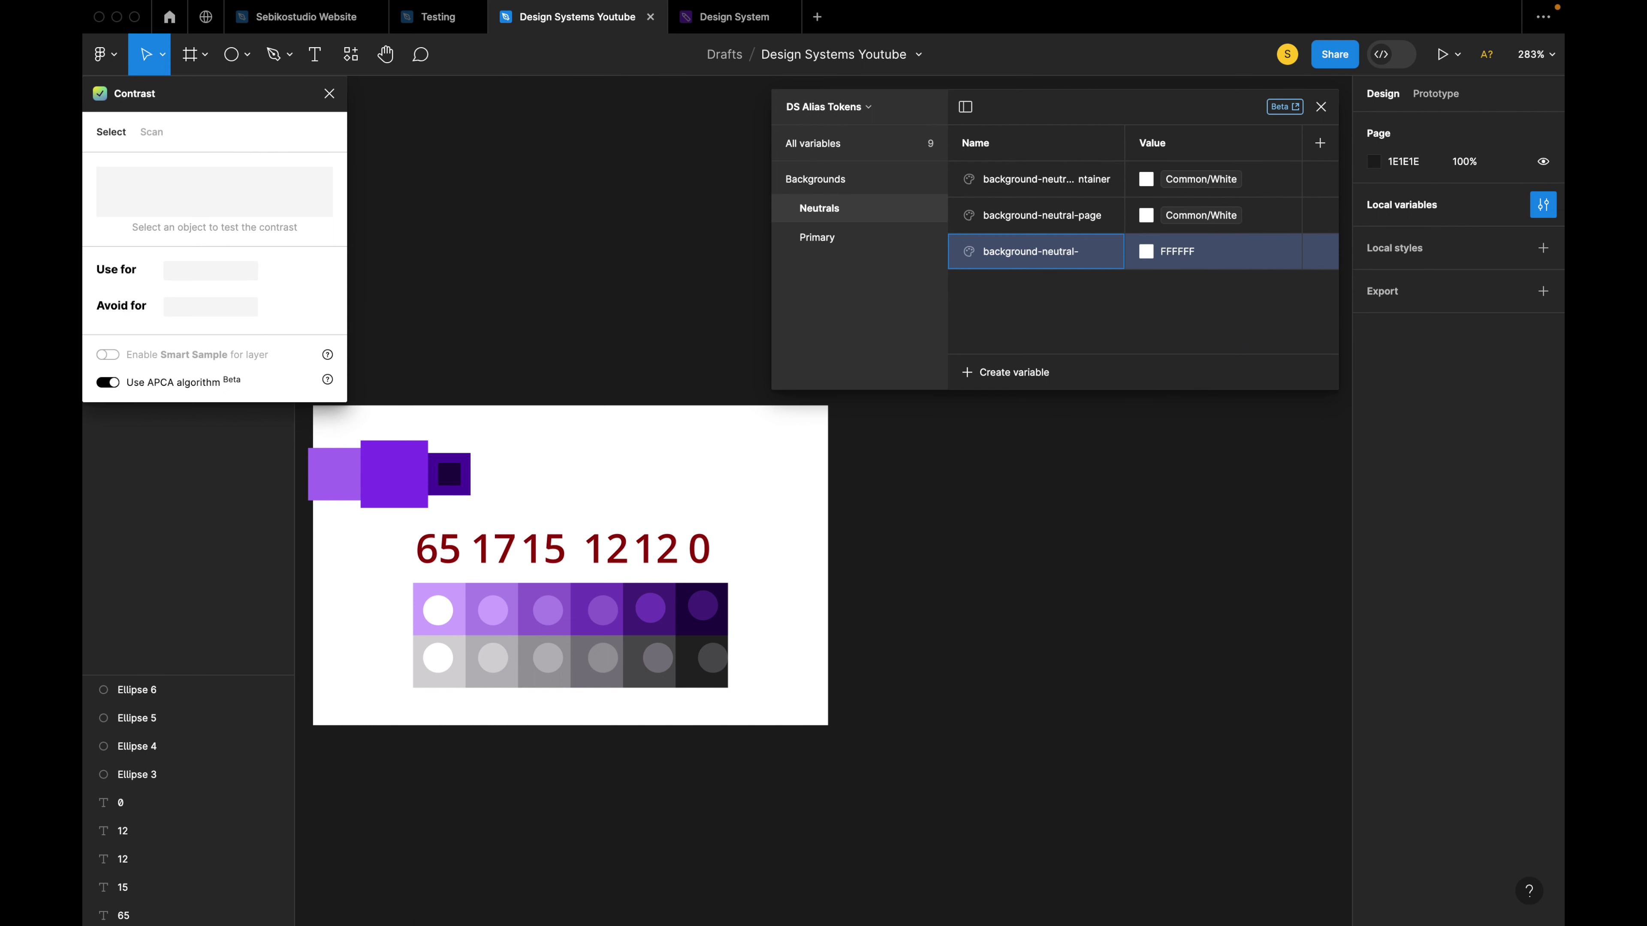
pyautogui.write('hover')
pyautogui.click(1146, 251)
pyautogui.click(1224, 283)
pyautogui.scroll(-3, 1232, 454)
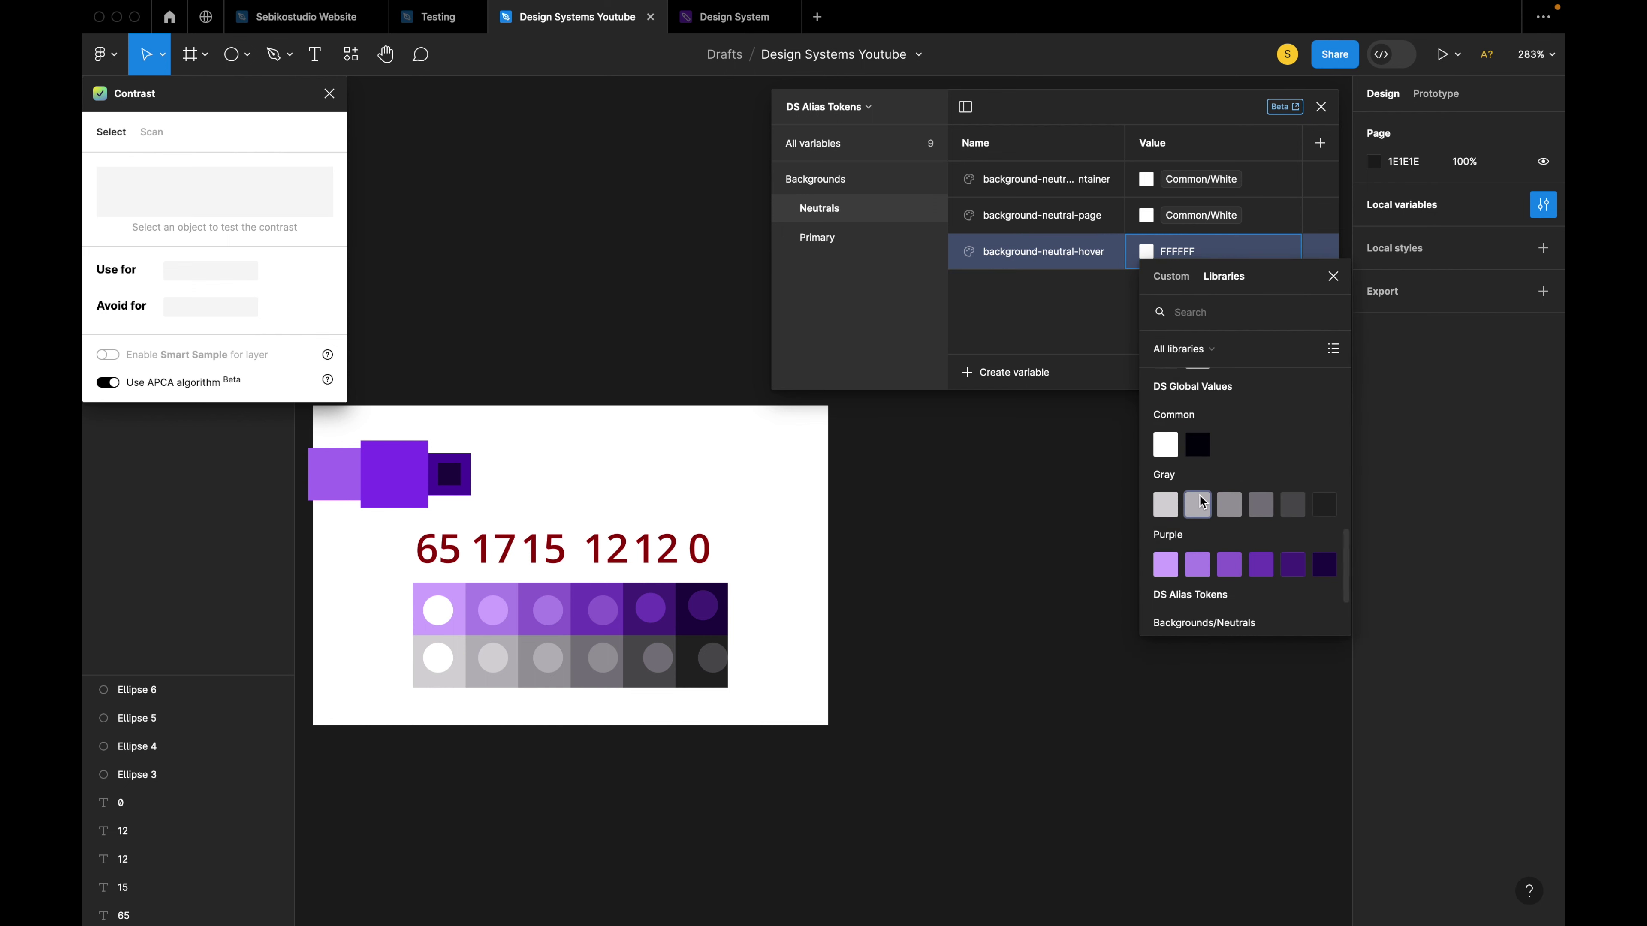
pyautogui.click(1166, 499)
# Create a color variable named background-neutral-active in Neutrals and link it to Gray/Gray-200.
pyautogui.click(1012, 371)
pyautogui.click(1011, 408)
pyautogui.write('background-neutral-active')
pyautogui.press('Return')
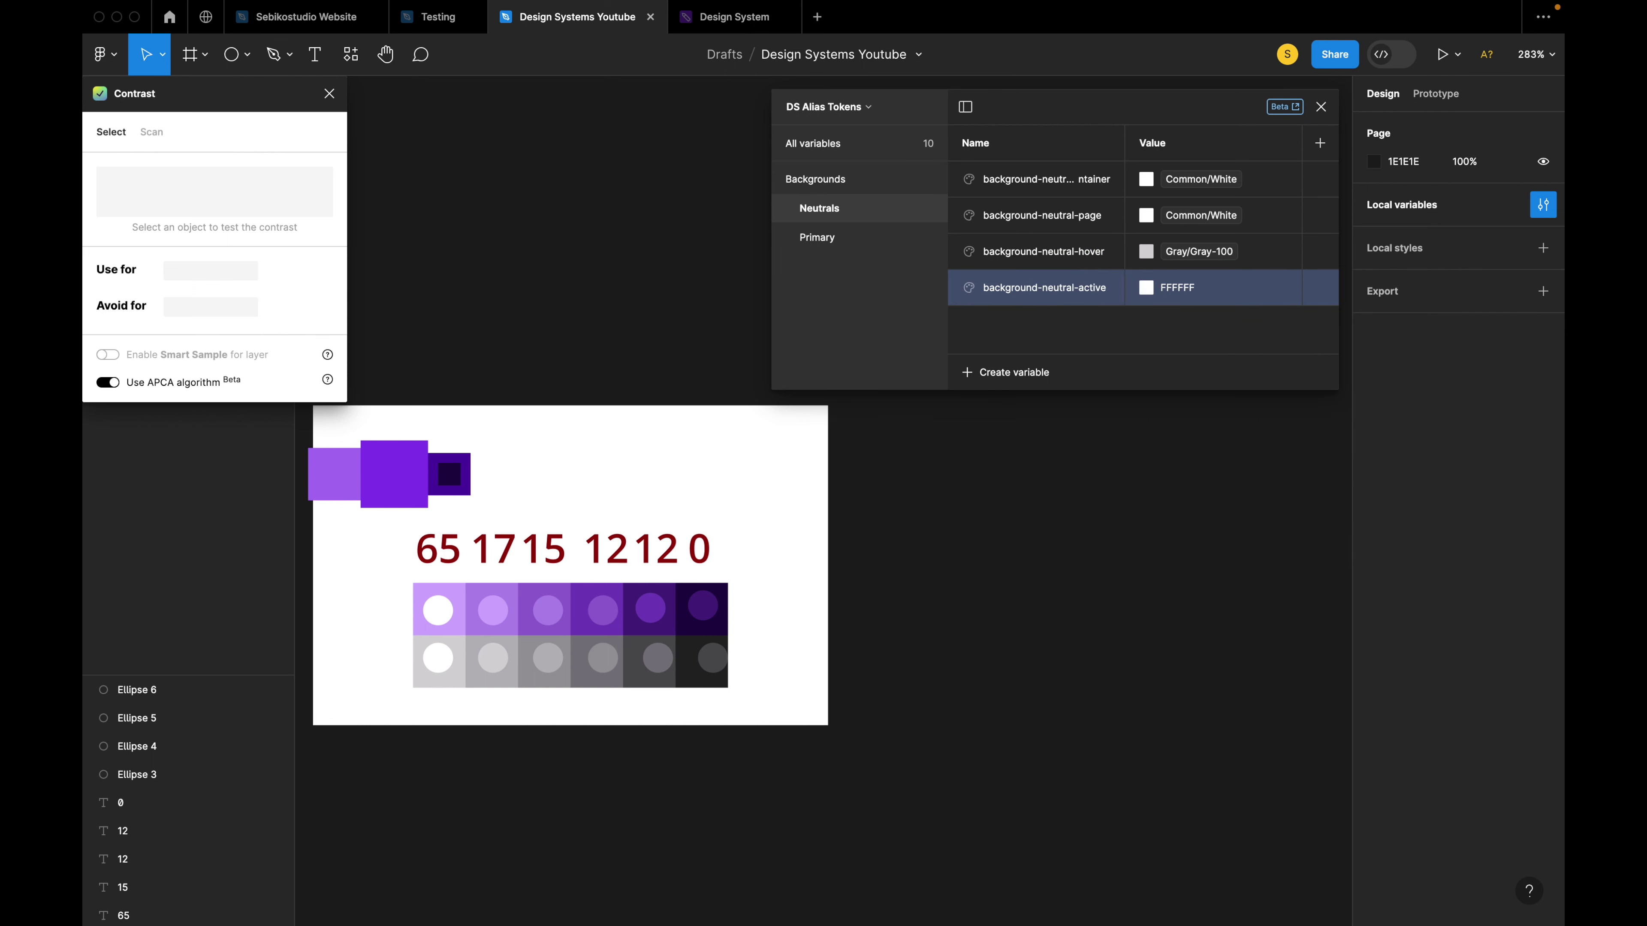
pyautogui.click(1146, 288)
pyautogui.click(1167, 444)
pyautogui.click(1051, 372)
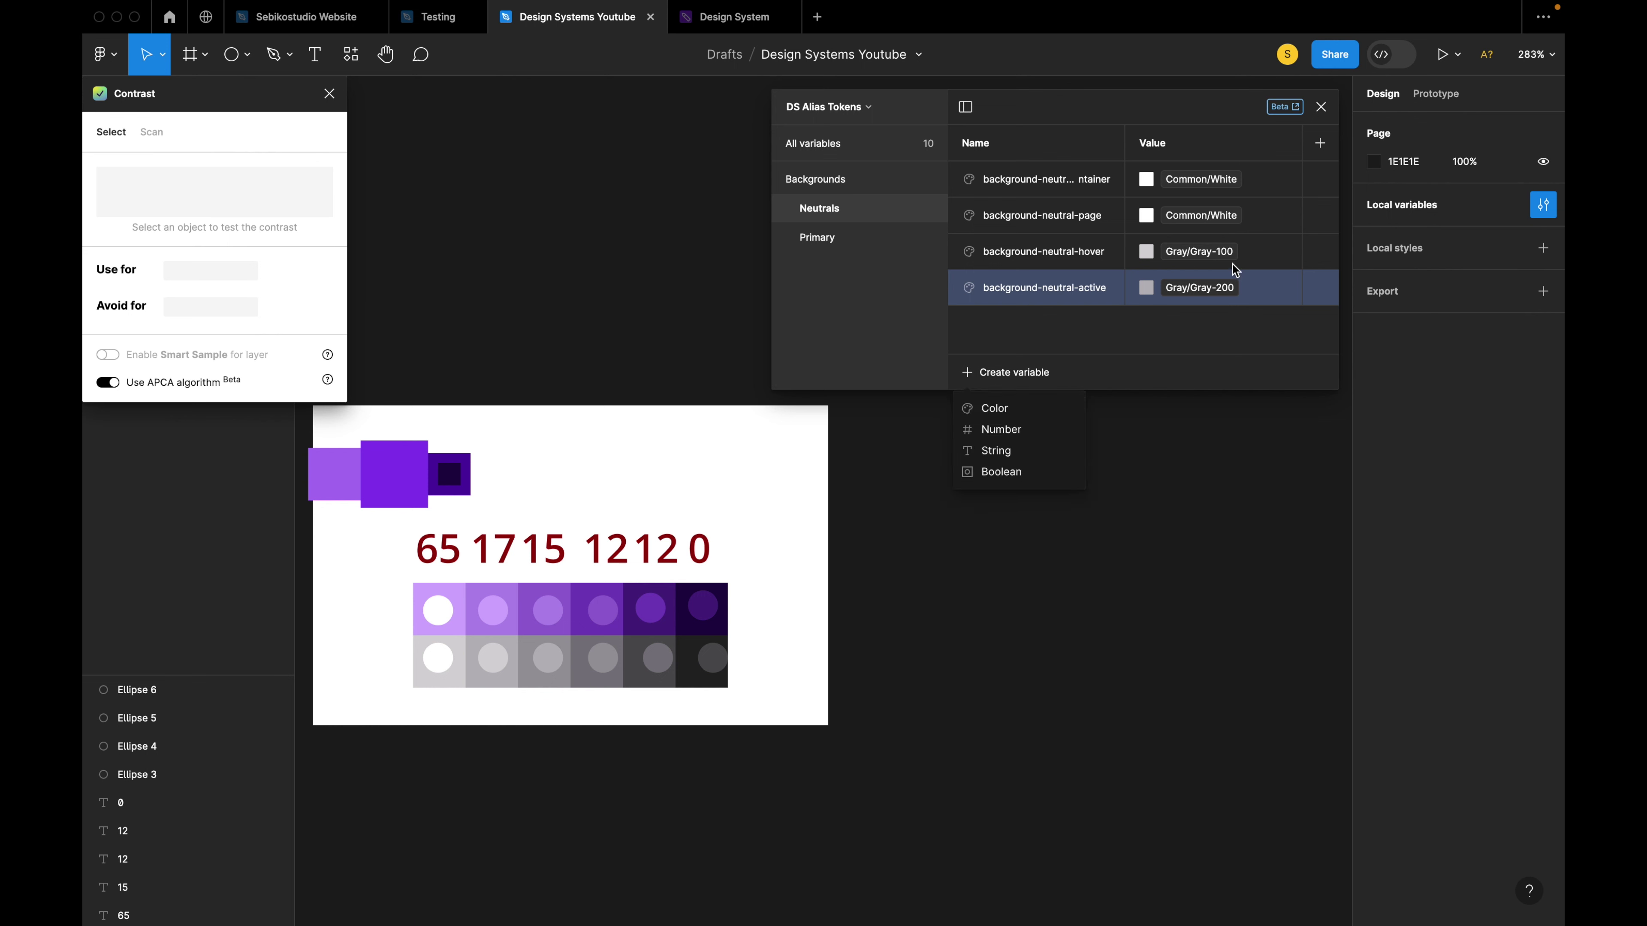
pyautogui.press('Escape')
# Relink background-neutral-hover to Gray/Gray-200 and background-neutral-active to Gray/Gray-300.
pyautogui.click(1146, 251)
pyautogui.click(1183, 533)
pyautogui.click(1147, 287)
pyautogui.click(1210, 562)
# Create a color variable named background-neutral-page-darker in Neutrals, link it to Gray/Gray-100, and show the whole Backgrounds group.
pyautogui.click(1011, 372)
pyautogui.click(1012, 415)
pyautogui.write('background-neutral-s')
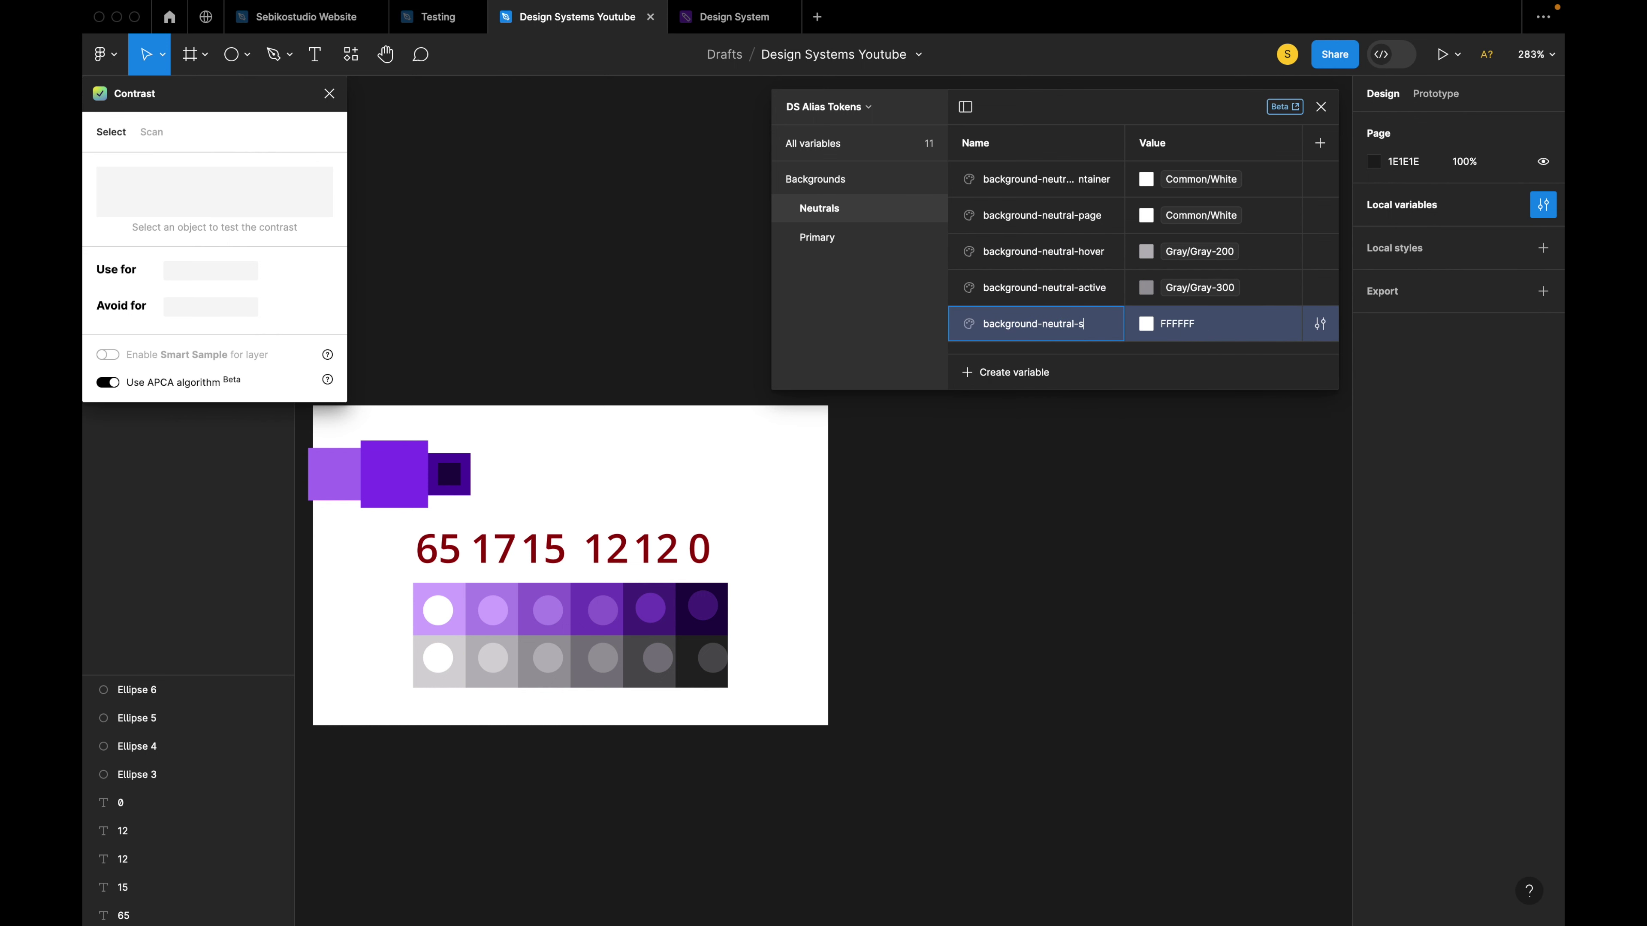
pyautogui.press('BackSpace')
pyautogui.press('BackSpace')
pyautogui.write('ge-darker')
pyautogui.press('Return')
pyautogui.click(1146, 323)
pyautogui.click(1168, 644)
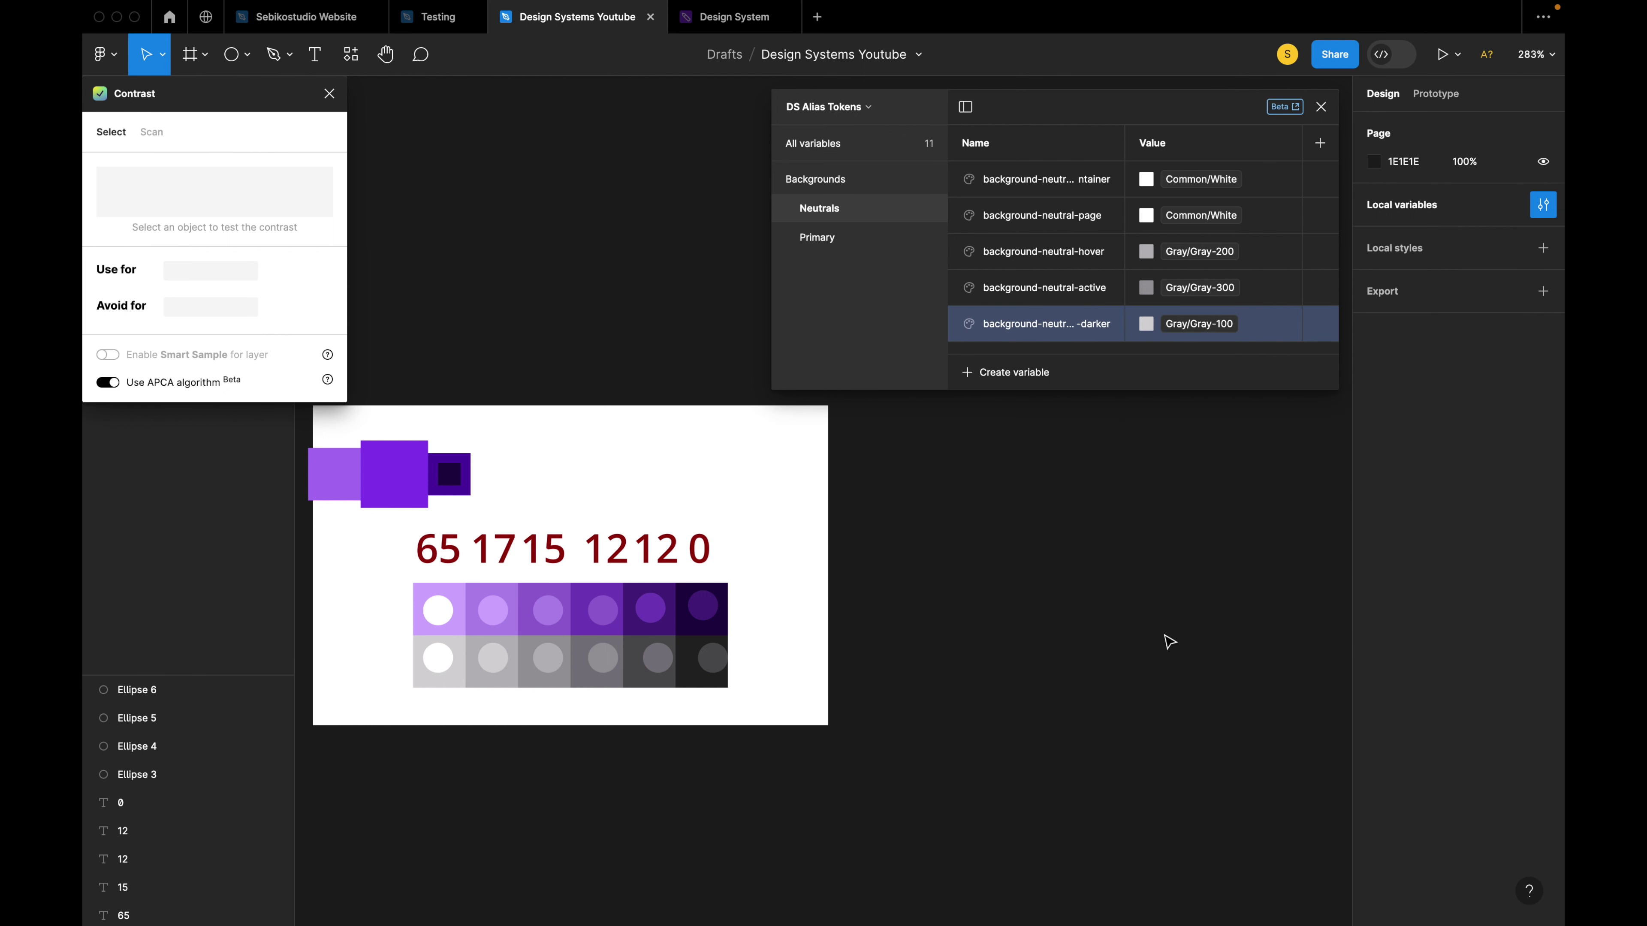
pyautogui.click(850, 182)
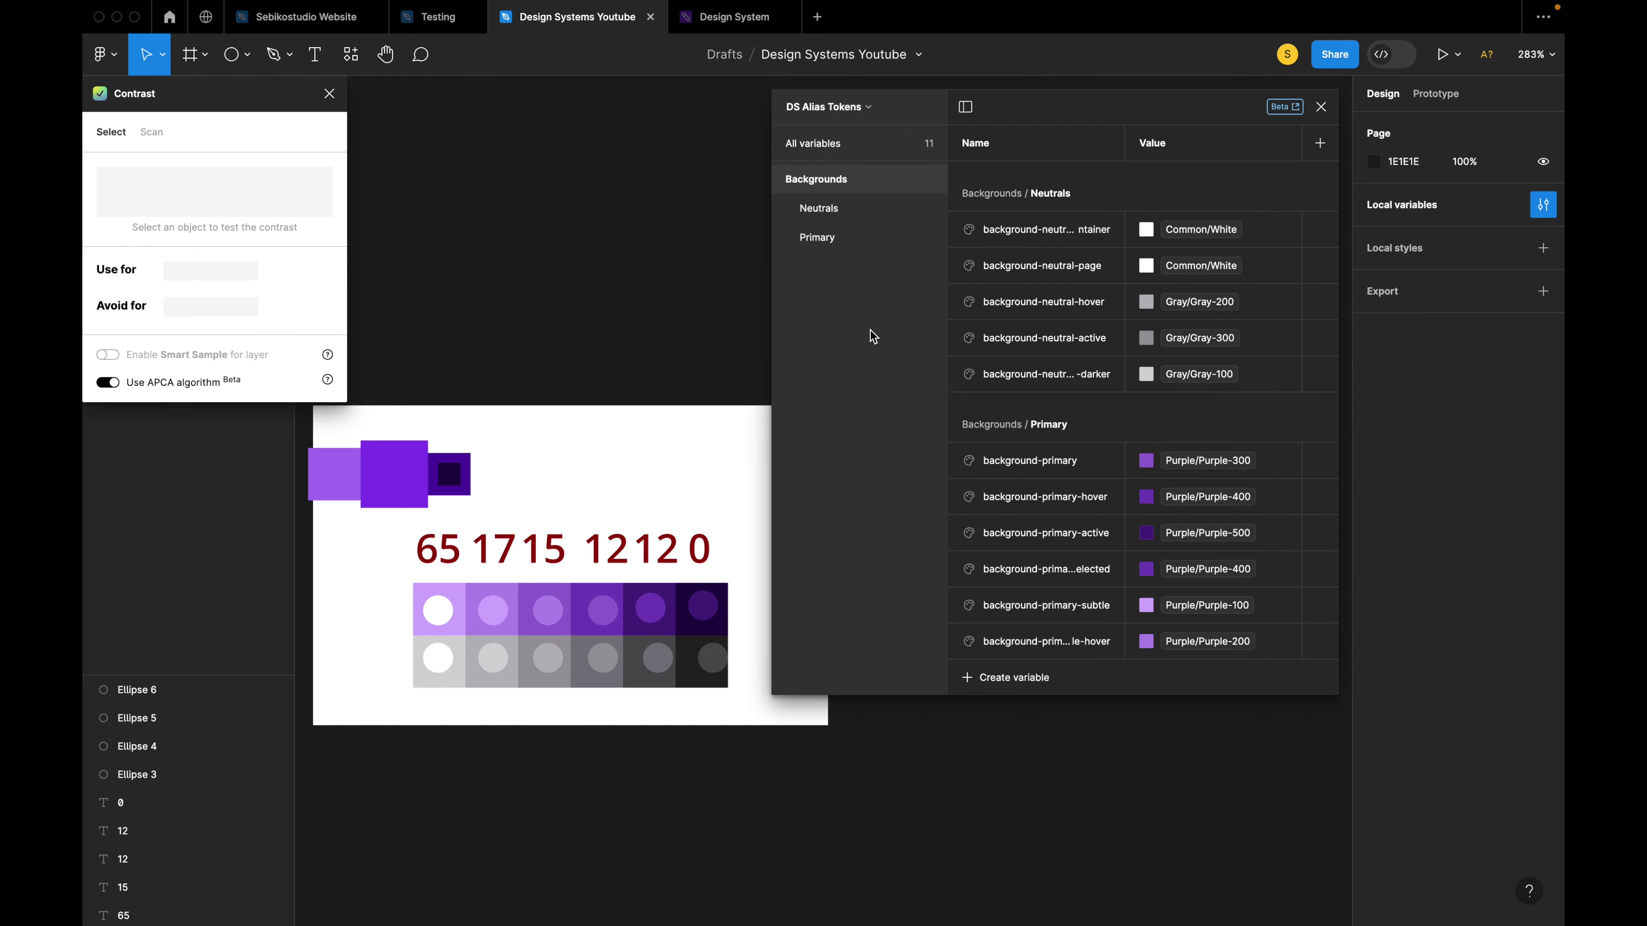
# Draw a rectangle about 206 × 123 on the canvas below the white palette frame.
pyautogui.moveTo(581, 311); pyautogui.dragTo(642, 119)
pyautogui.scroll(-3, 638, 117)
pyautogui.moveTo(603, 484); pyautogui.dragTo(554, 436)
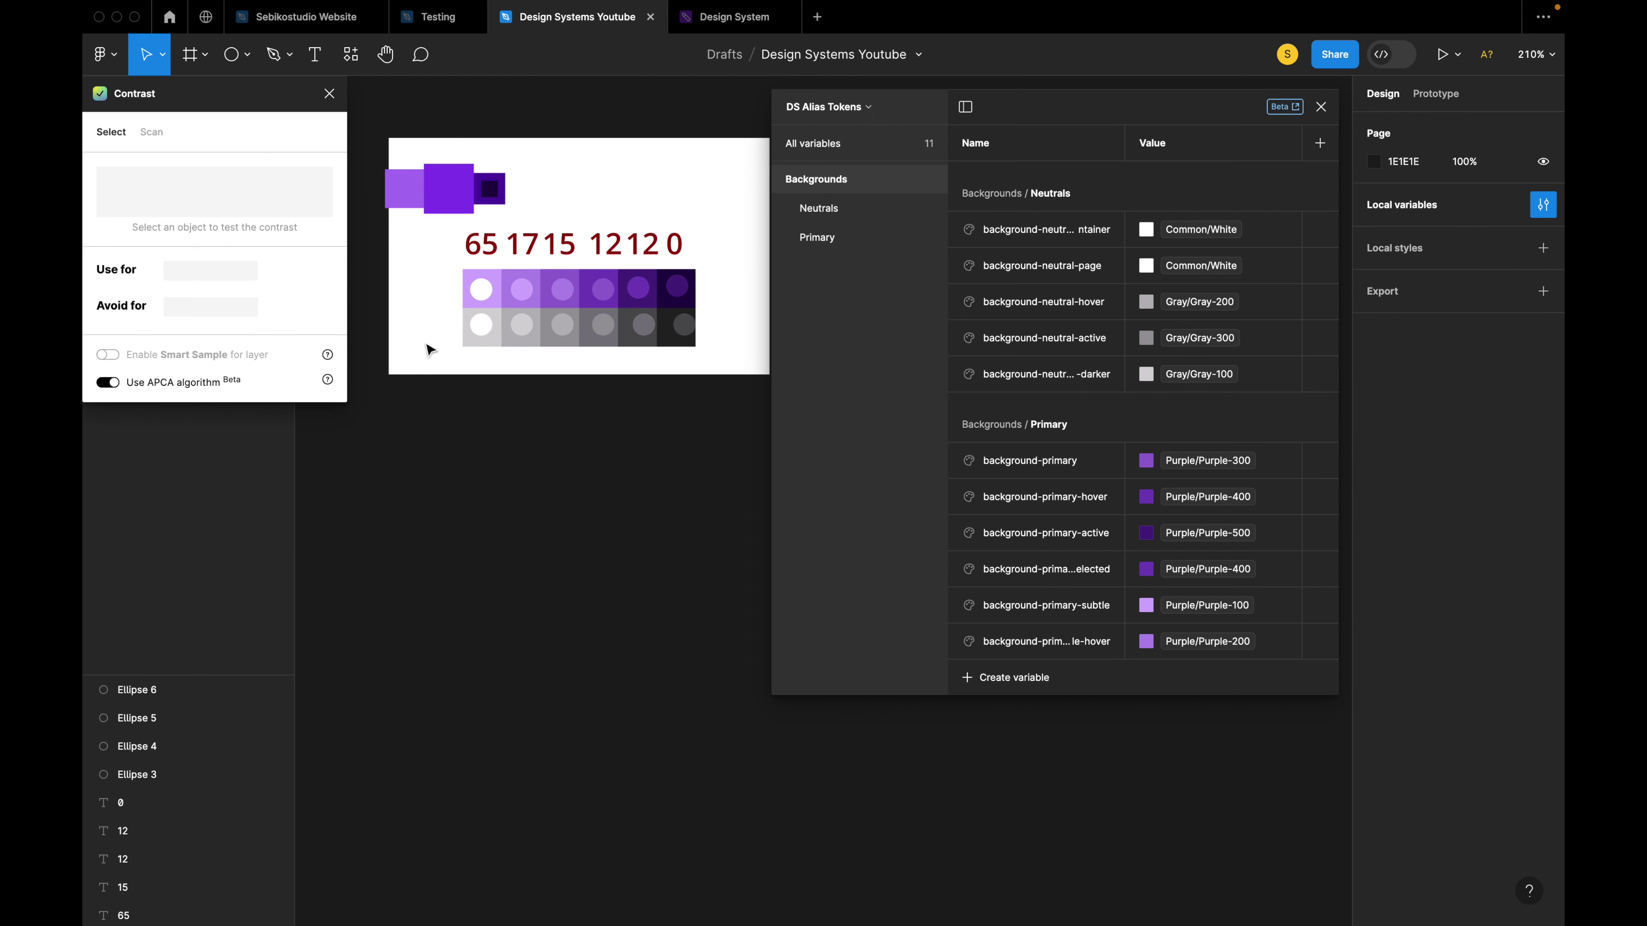
pyautogui.click(247, 54)
pyautogui.click(185, 101)
pyautogui.moveTo(388, 411)
pyautogui.mouseDown()
pyautogui.moveTo(709, 625)
pyautogui.moveTo(765, 639)
pyautogui.mouseUp()
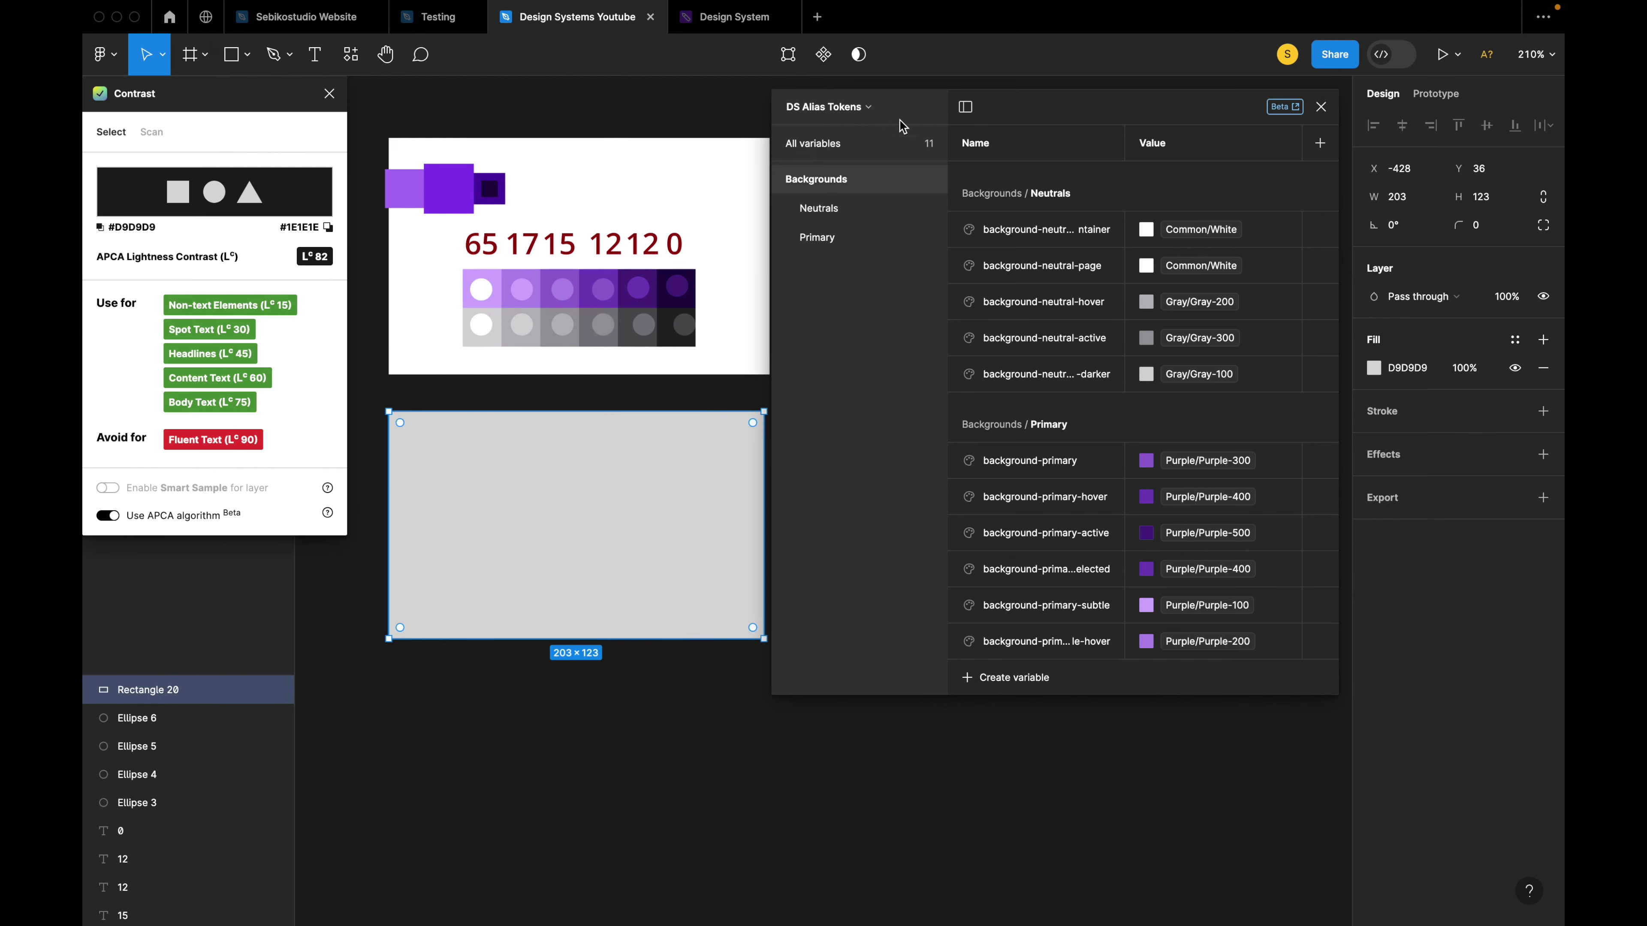
pyautogui.moveTo(765, 490); pyautogui.dragTo(772, 483)
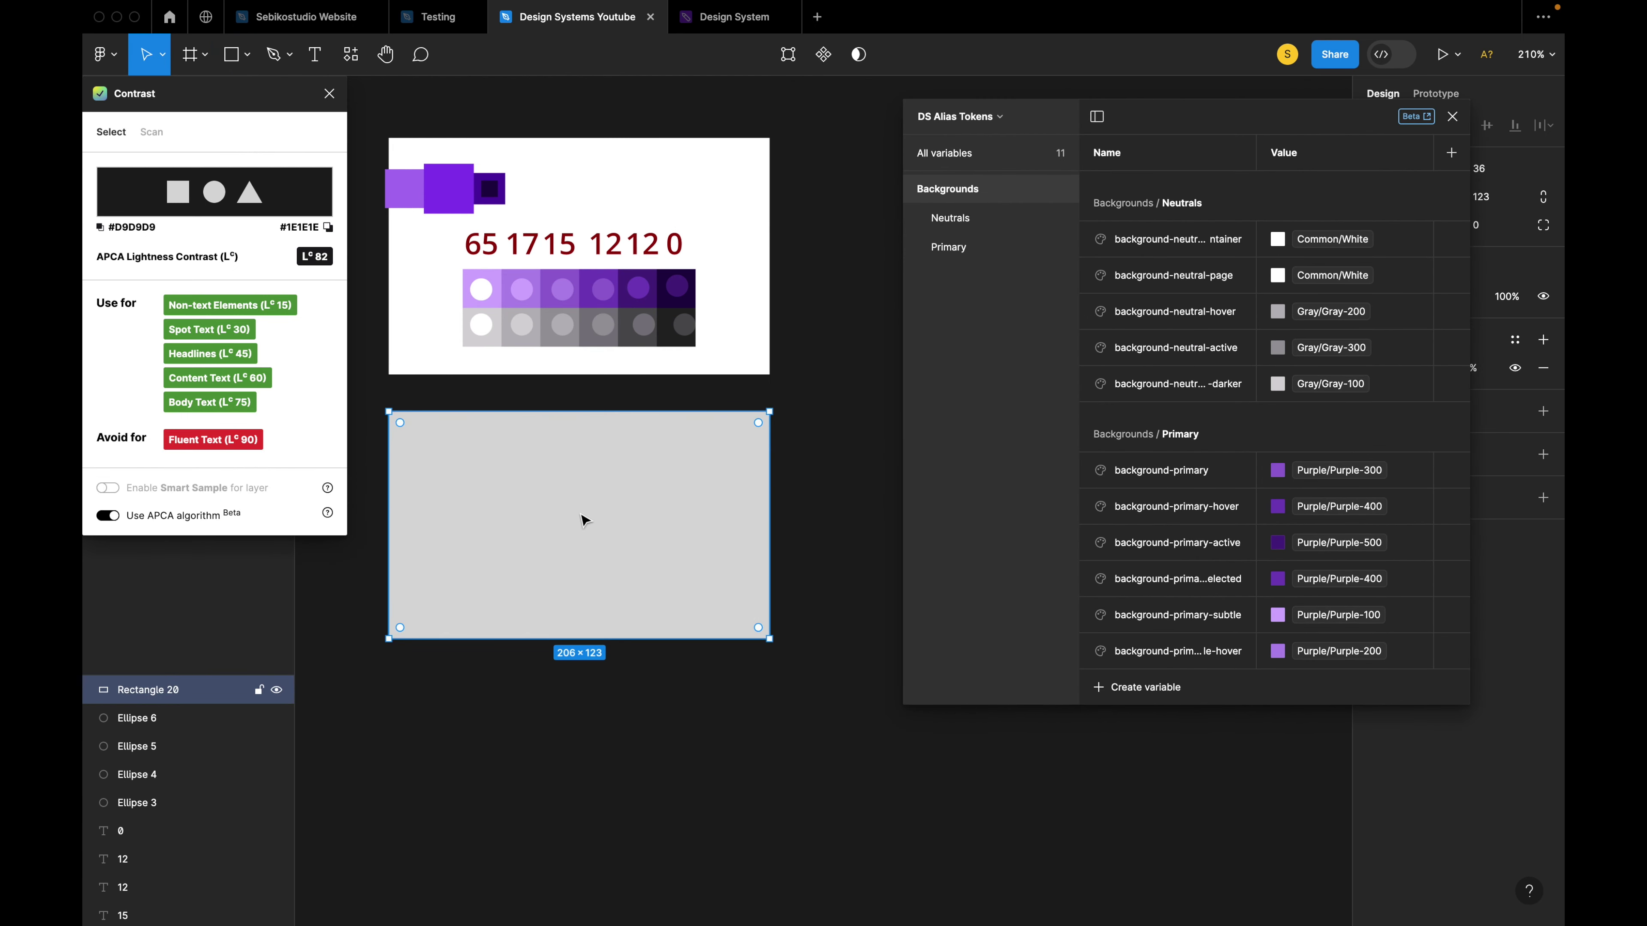
# Turn off the APCA algorithm in the Contrast plugin and check the AA and AAA ratings for the rectangle.
pyautogui.scroll(5, 581, 519)
pyautogui.scroll(-2, 583, 519)
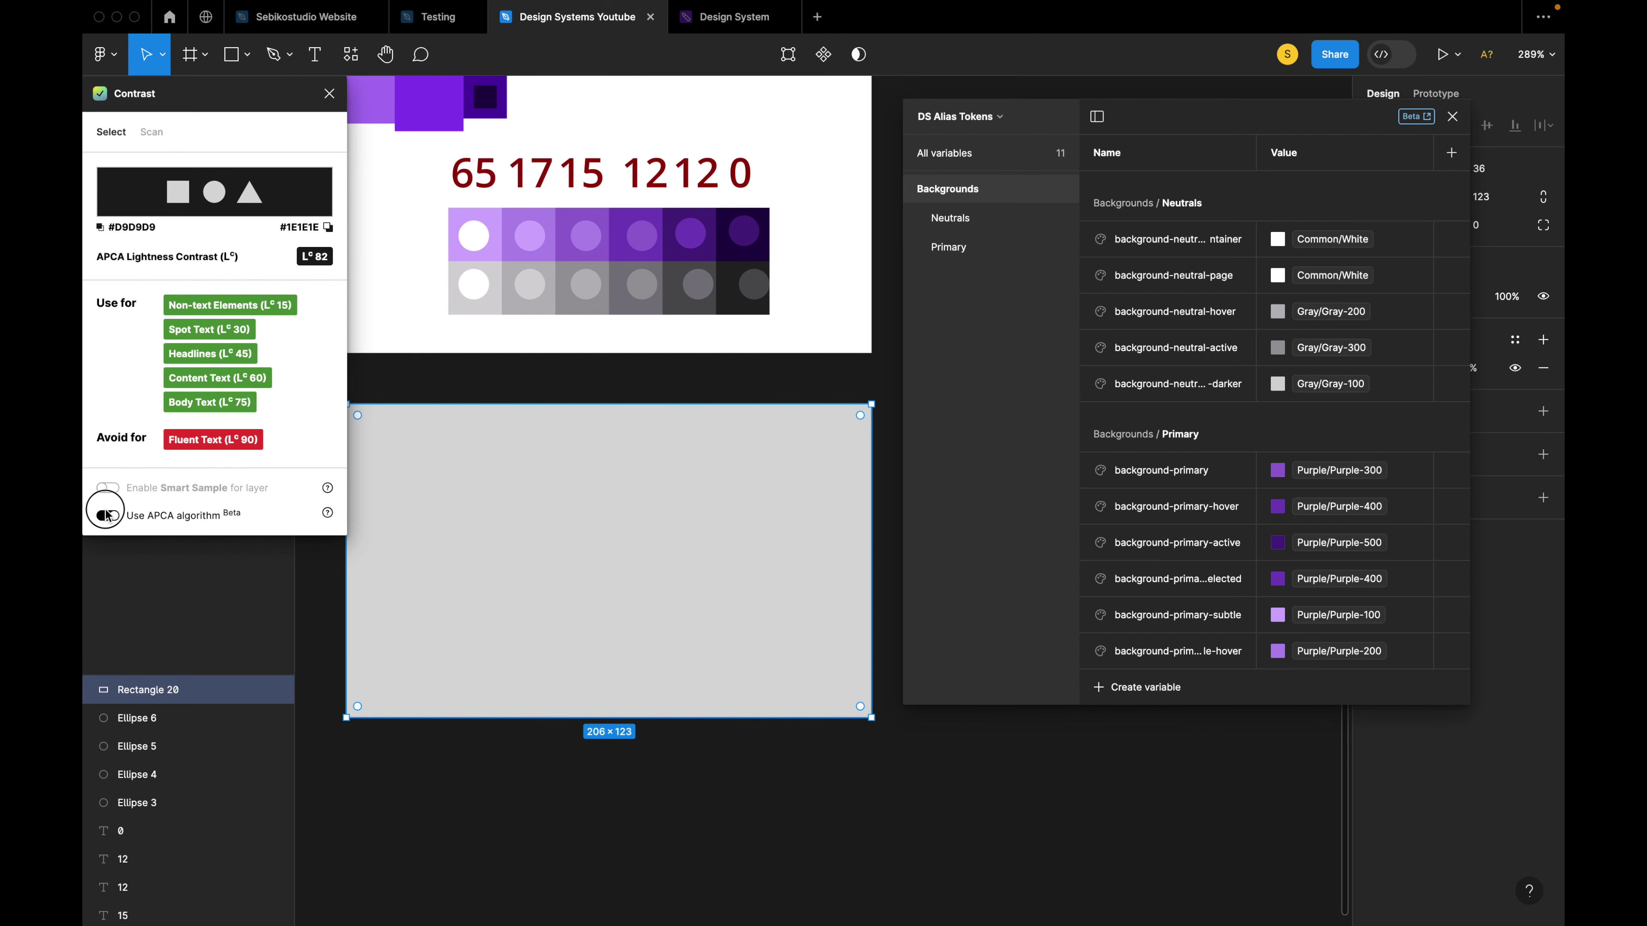
pyautogui.click(107, 515)
pyautogui.moveTo(260, 368)
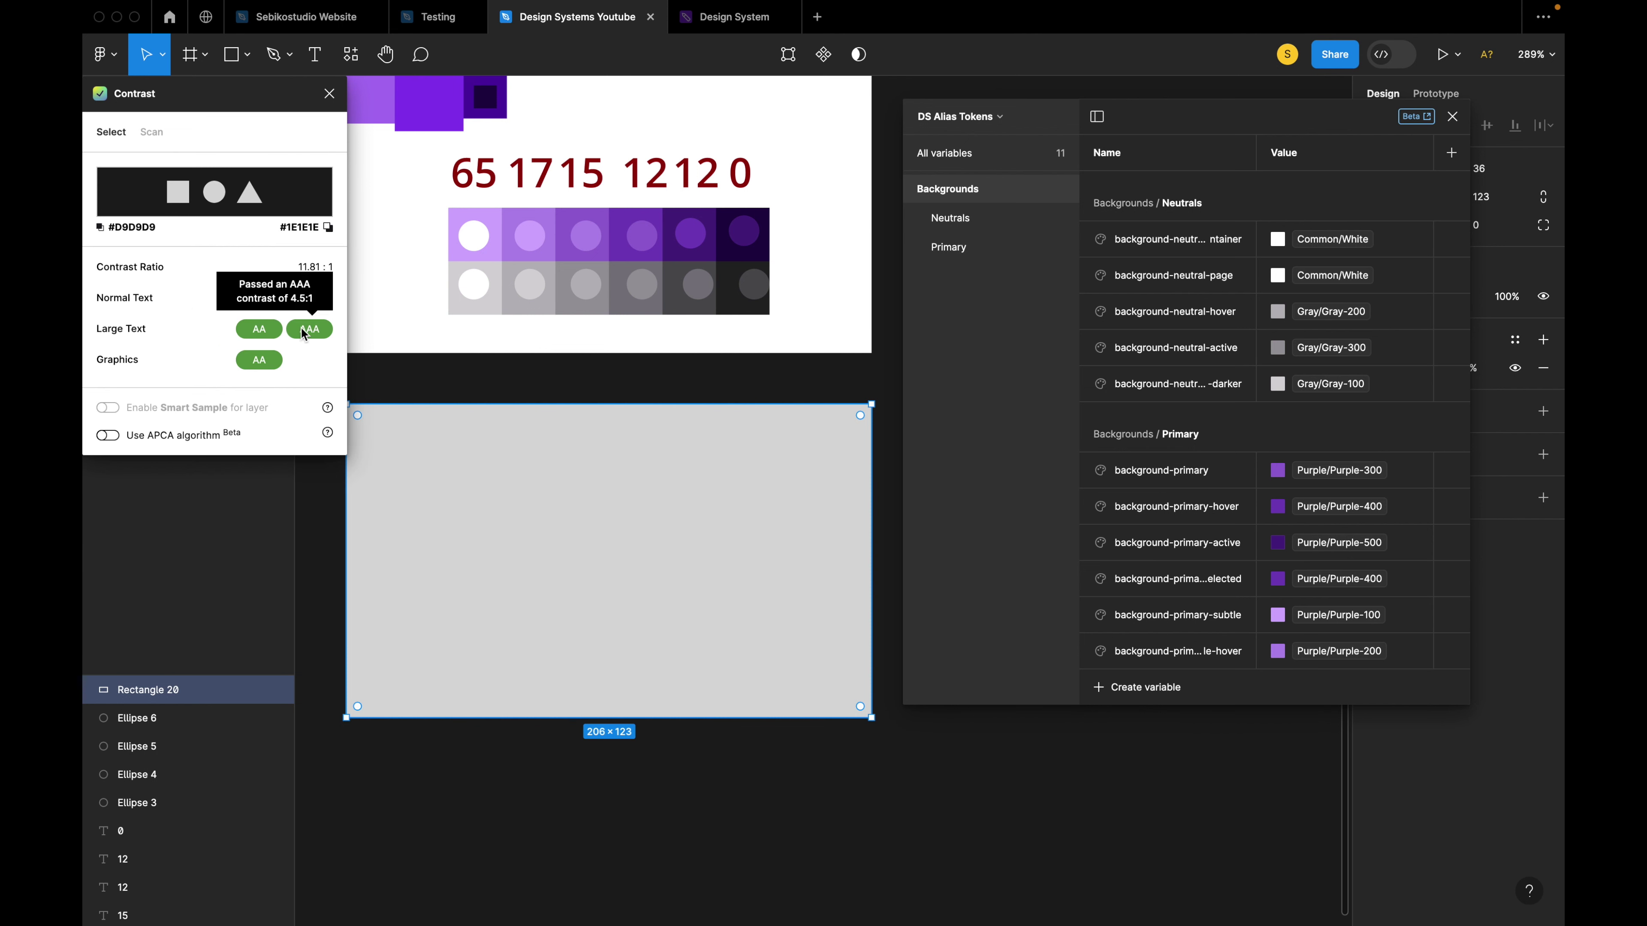
pyautogui.moveTo(253, 308)
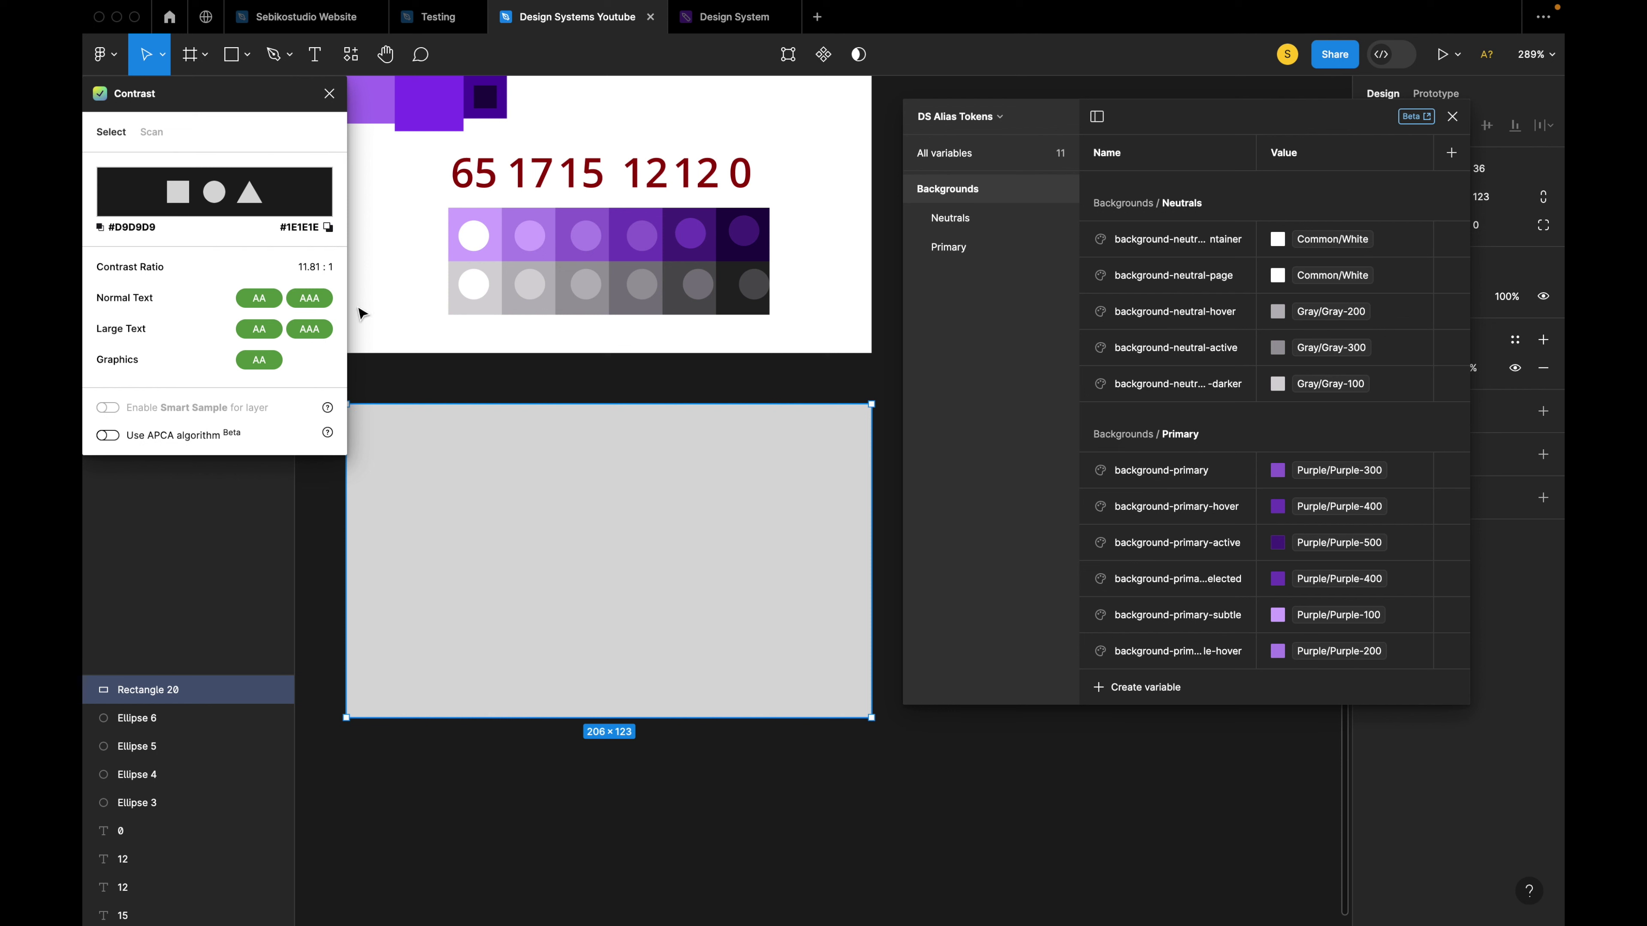
# Narrow the rectangle to about 102 × 123, then place a copy directly beside it filled with the palette frame's white.
pyautogui.moveTo(871, 529); pyautogui.dragTo(606, 536)
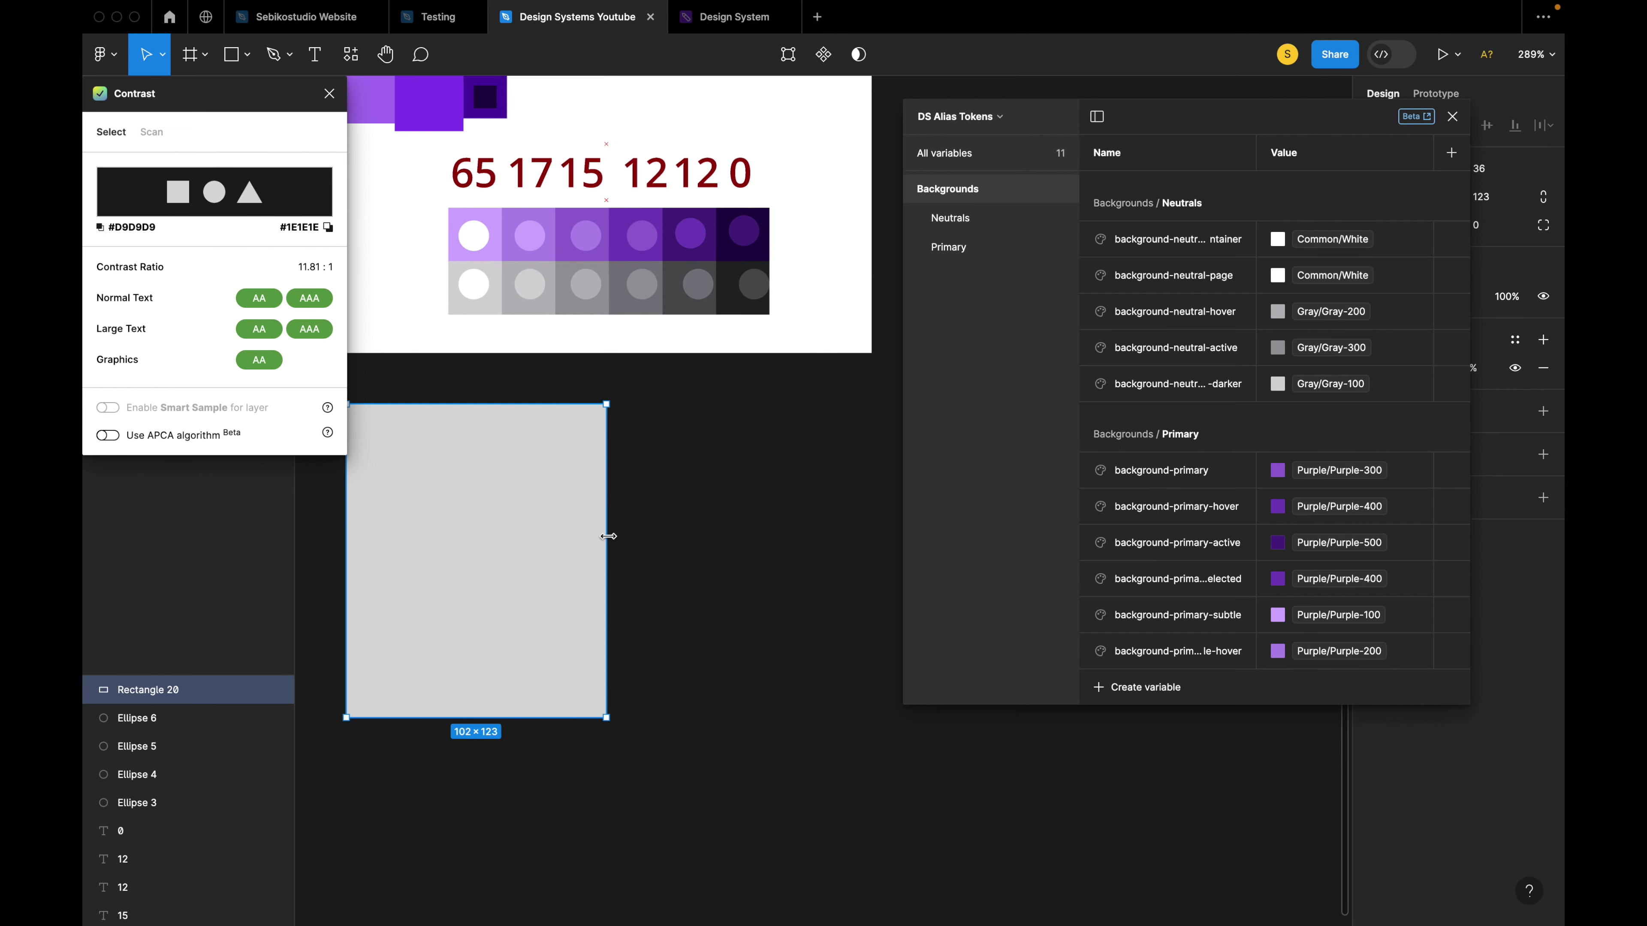
pyautogui.moveTo(512, 561); pyautogui.dragTo(769, 559)
pyautogui.press('i')
pyautogui.click(844, 335)
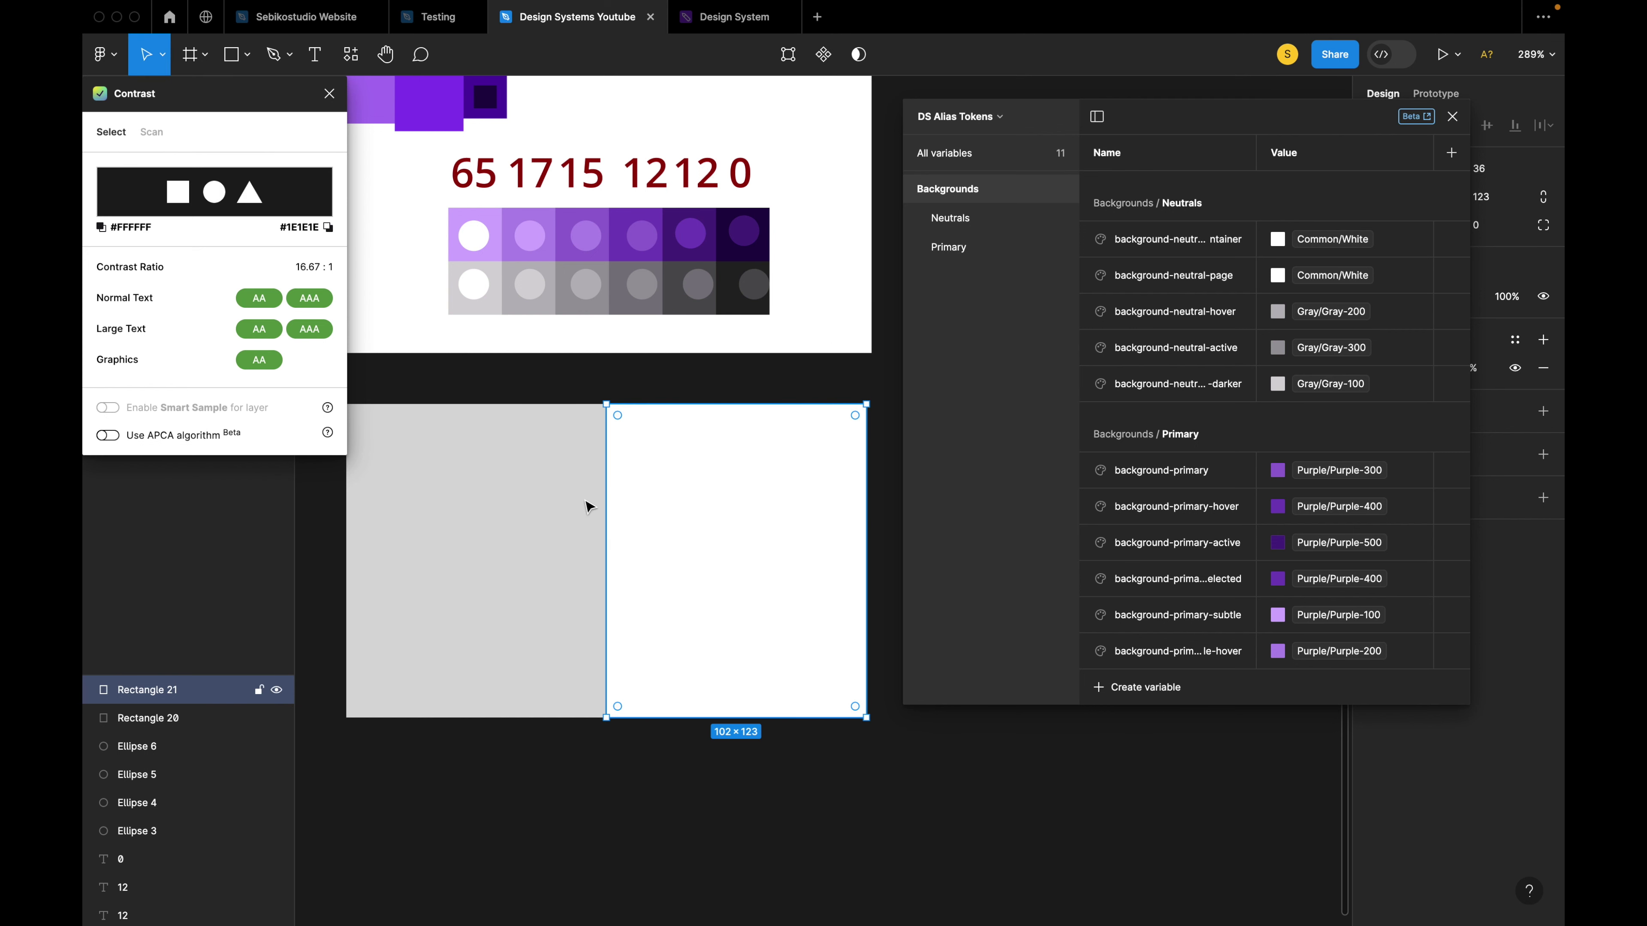
# Fill the gray rectangle with the Gray/Gray-100 variable.
pyautogui.click(603, 500)
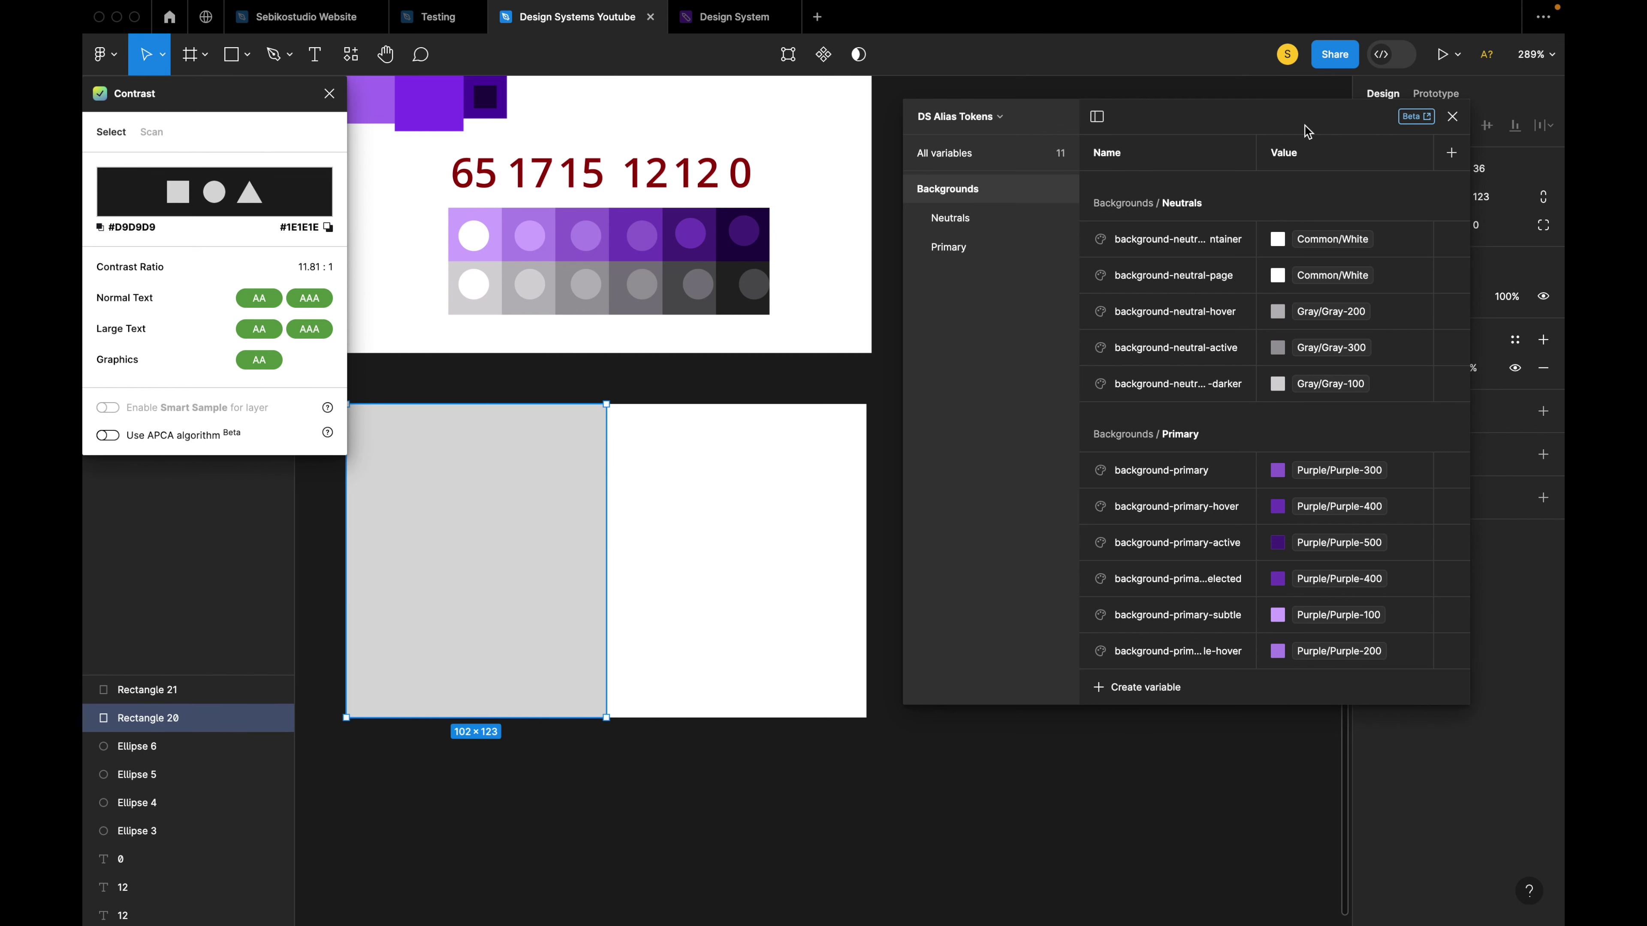
pyautogui.click(1452, 116)
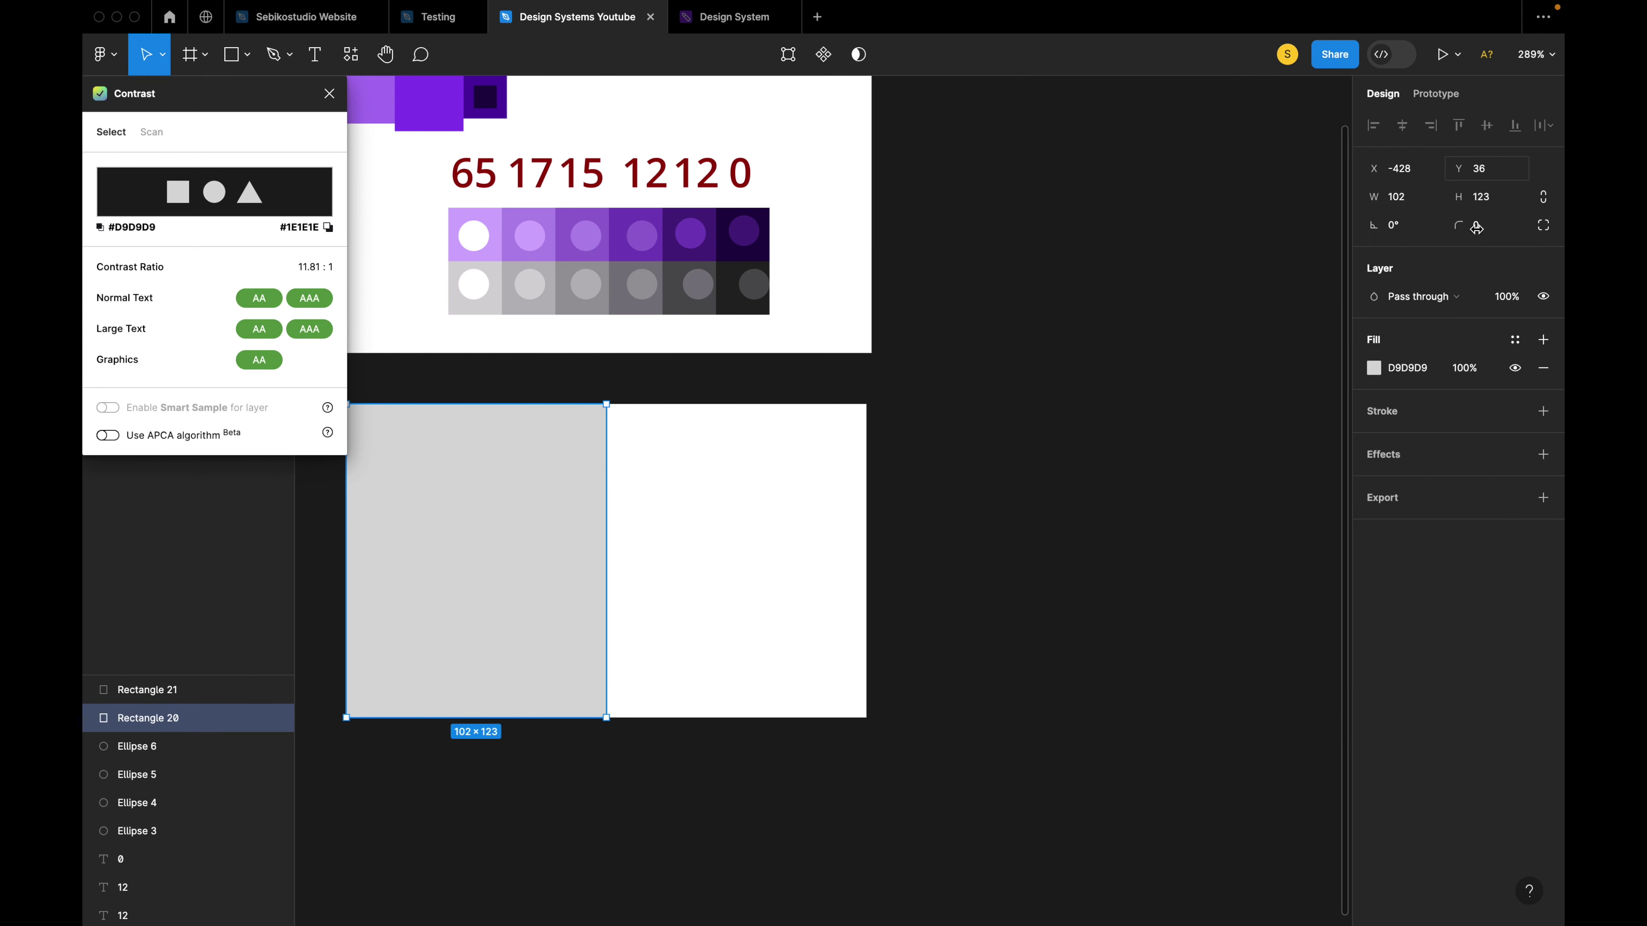
pyautogui.click(1515, 341)
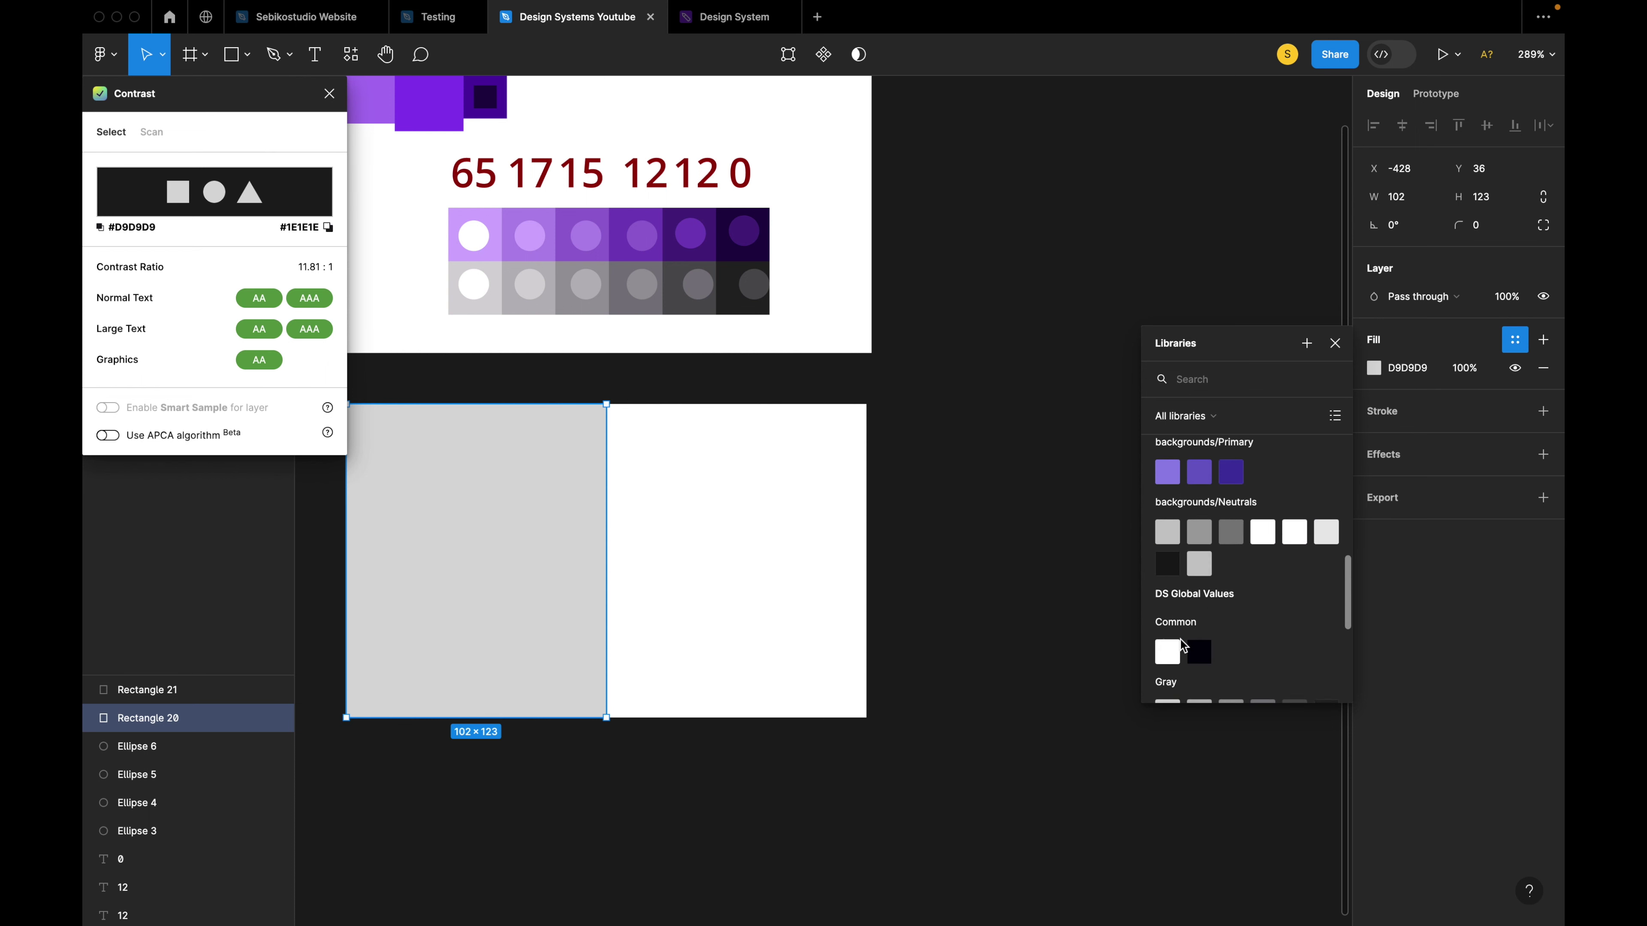
pyautogui.click(1165, 574)
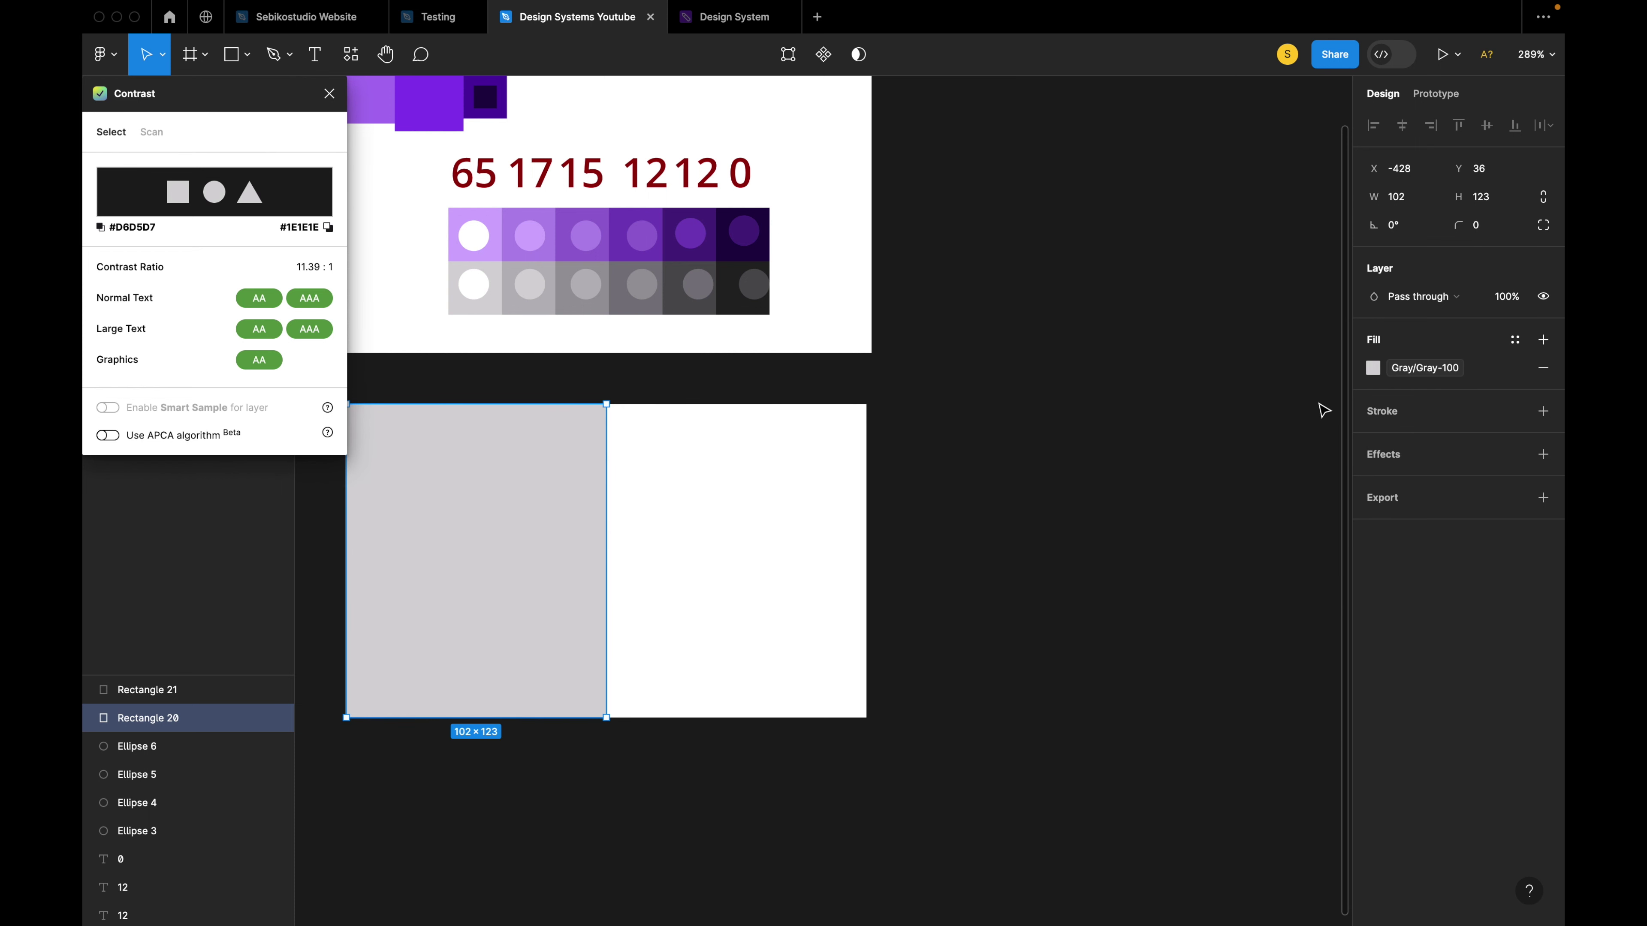
pyautogui.click(1372, 368)
pyautogui.click(1154, 615)
pyautogui.click(1149, 621)
# Lock both backdrop rectangles and add a 17 × 17 square filled with Common/Black on the gray one.
pyautogui.click(546, 609)
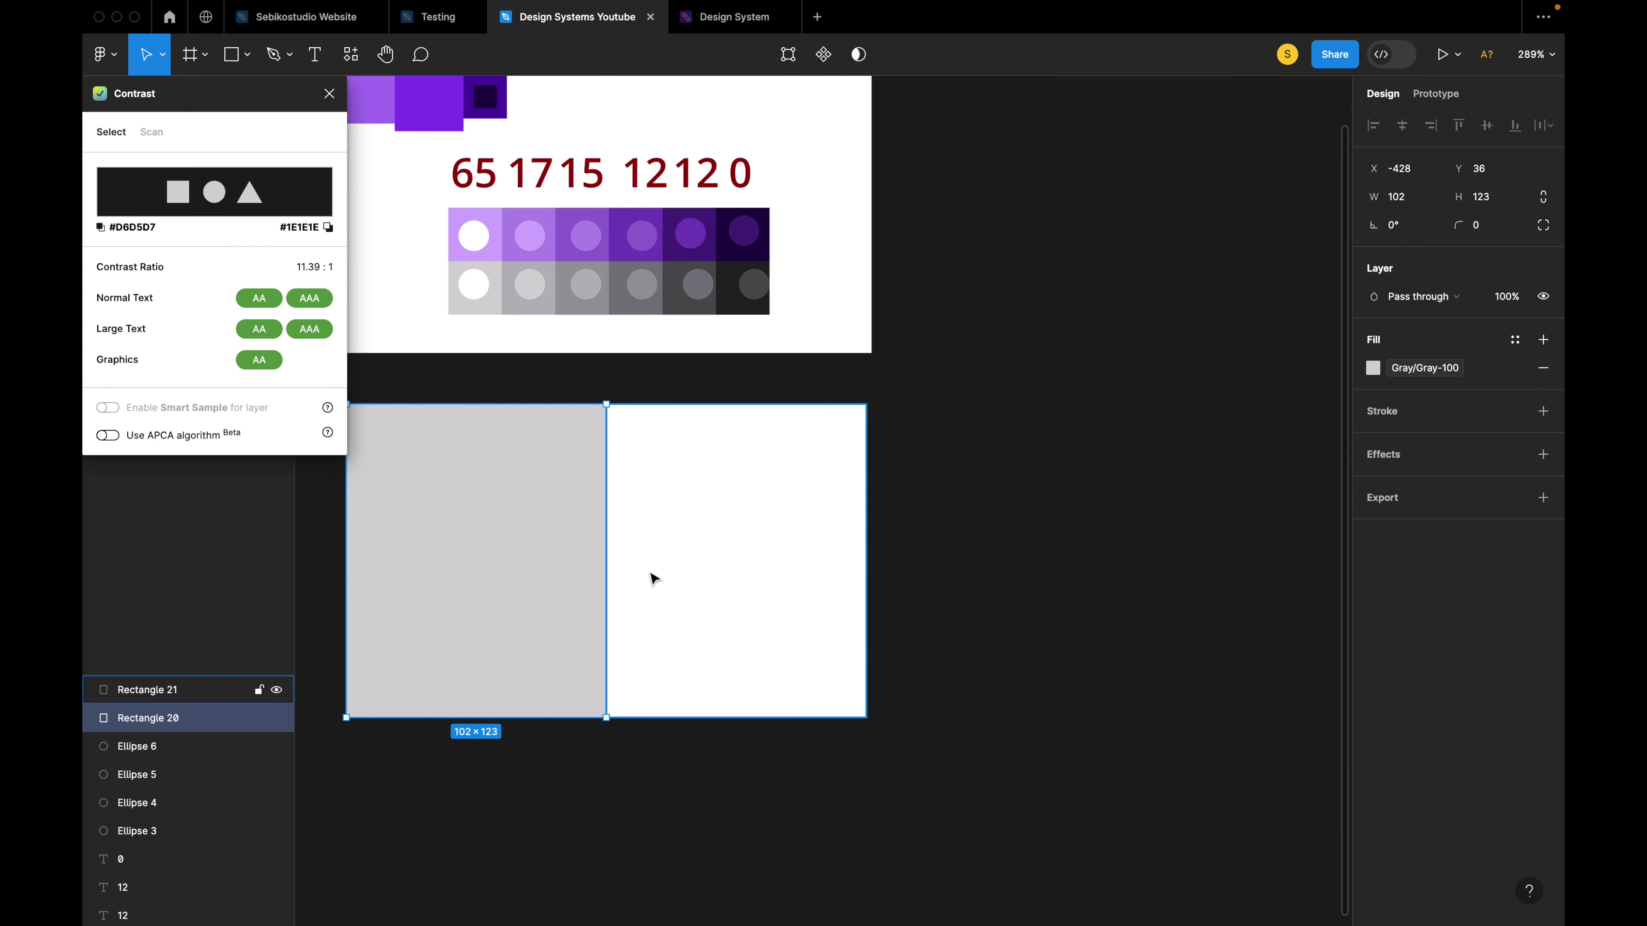
pyautogui.click(945, 571)
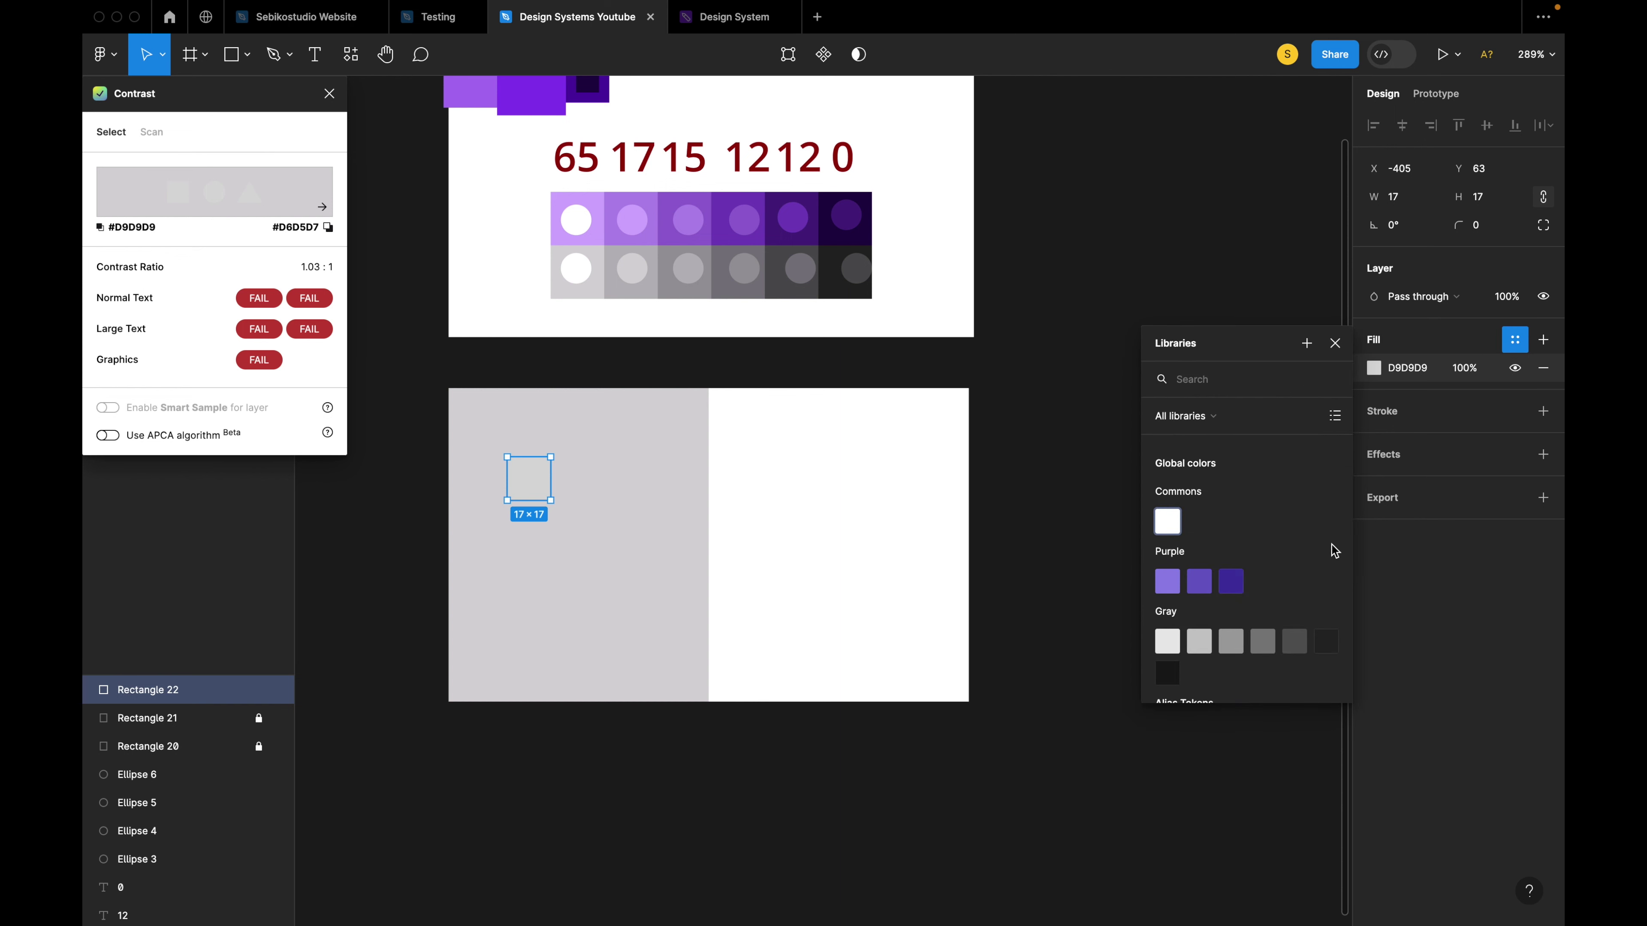
pyautogui.scroll(-10, 1176, 670)
pyautogui.scroll(-3, 1177, 671)
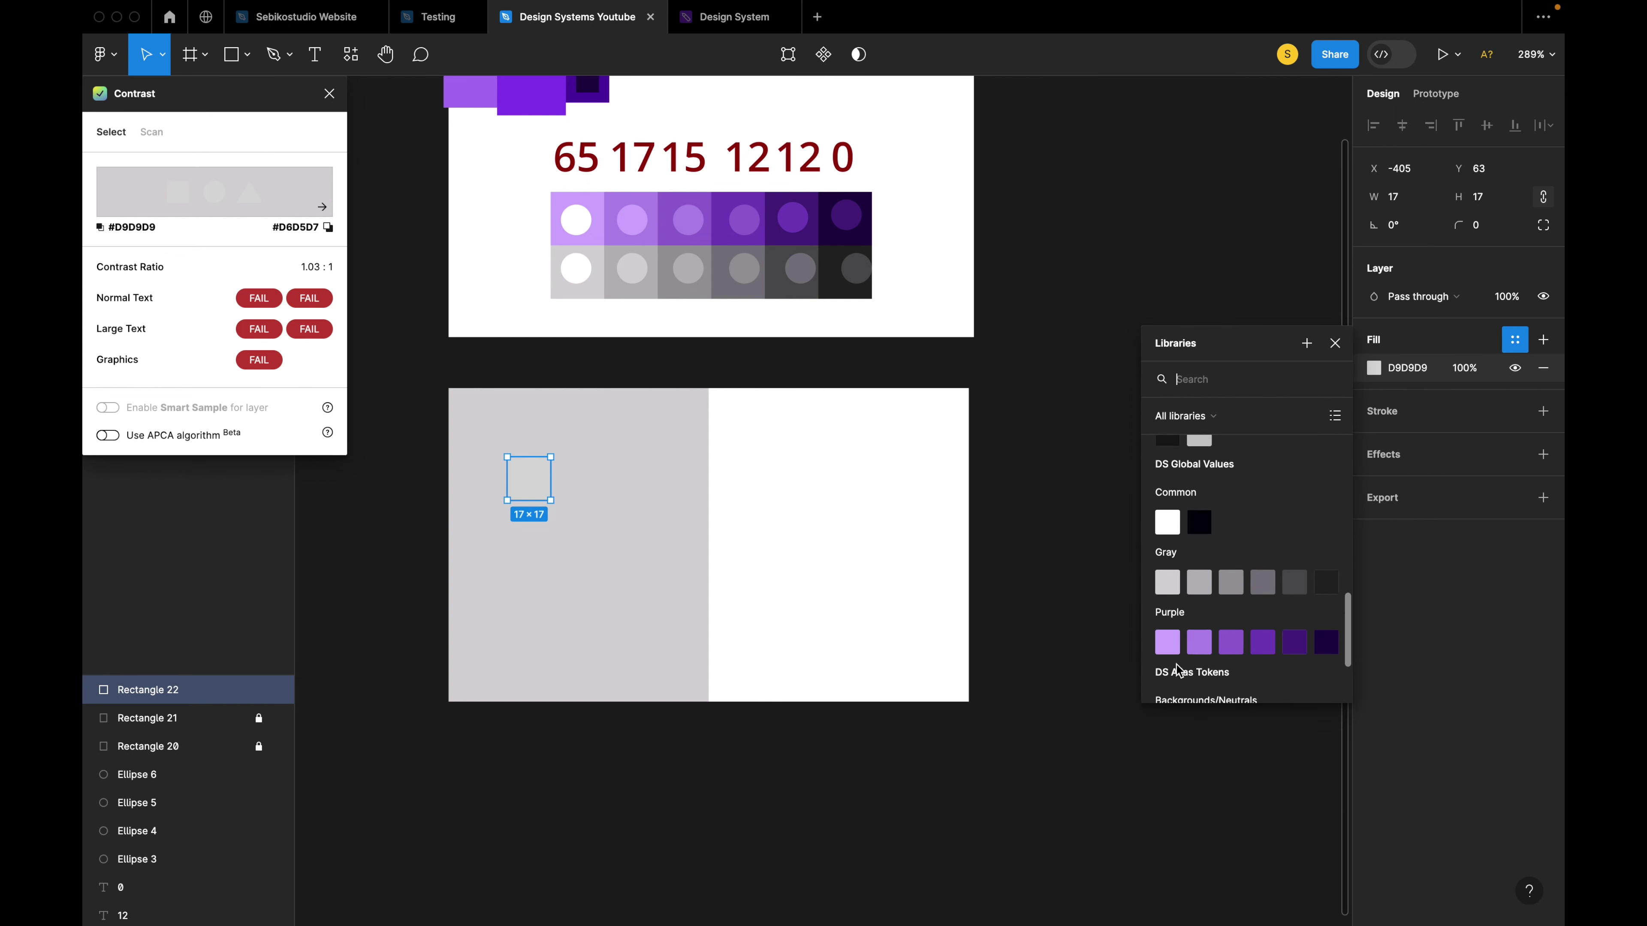
pyautogui.click(1198, 508)
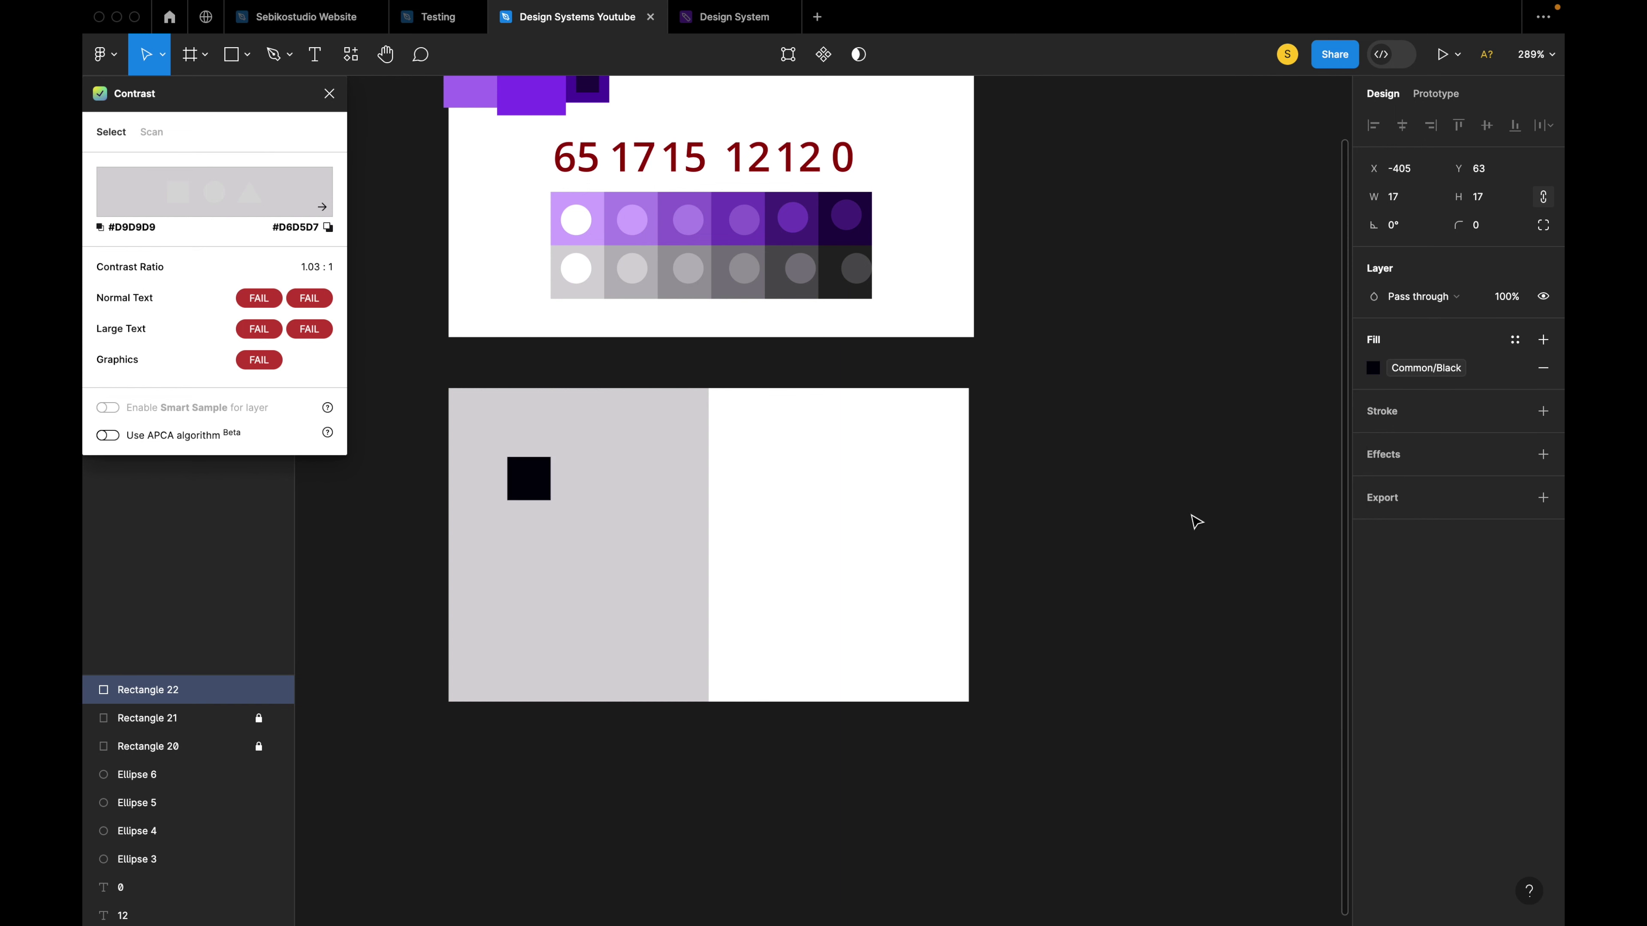
# Copy the black square onto the white rectangle and check the contrast of each square against its backdrop.
pyautogui.moveTo(544, 473); pyautogui.dragTo(849, 468)
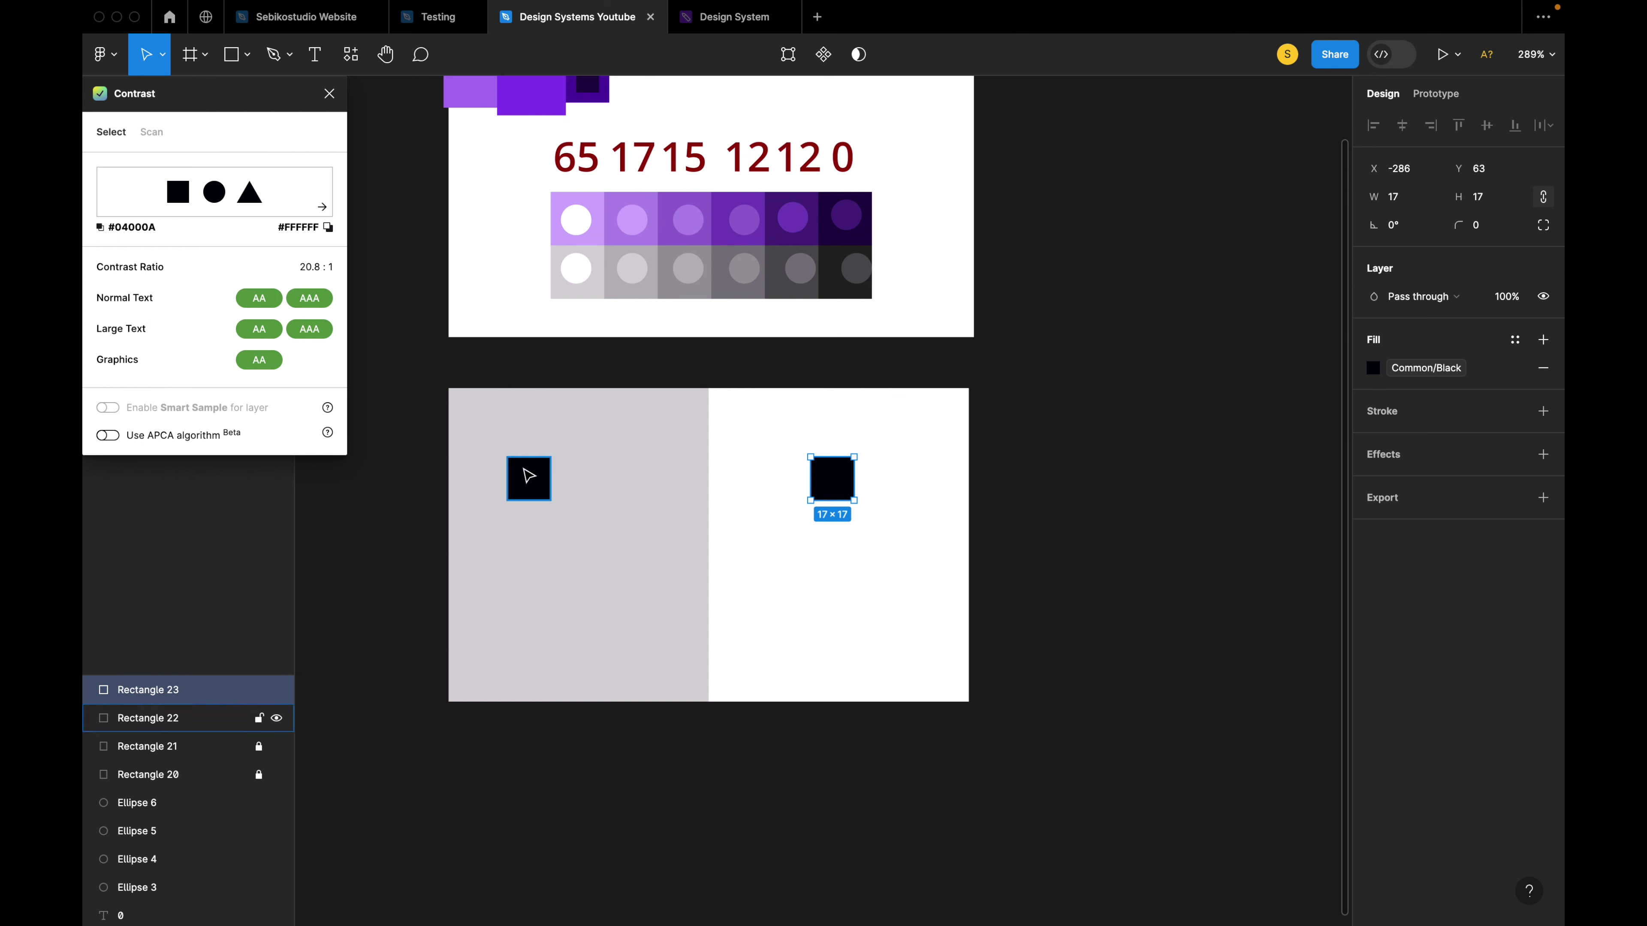
pyautogui.click(528, 477)
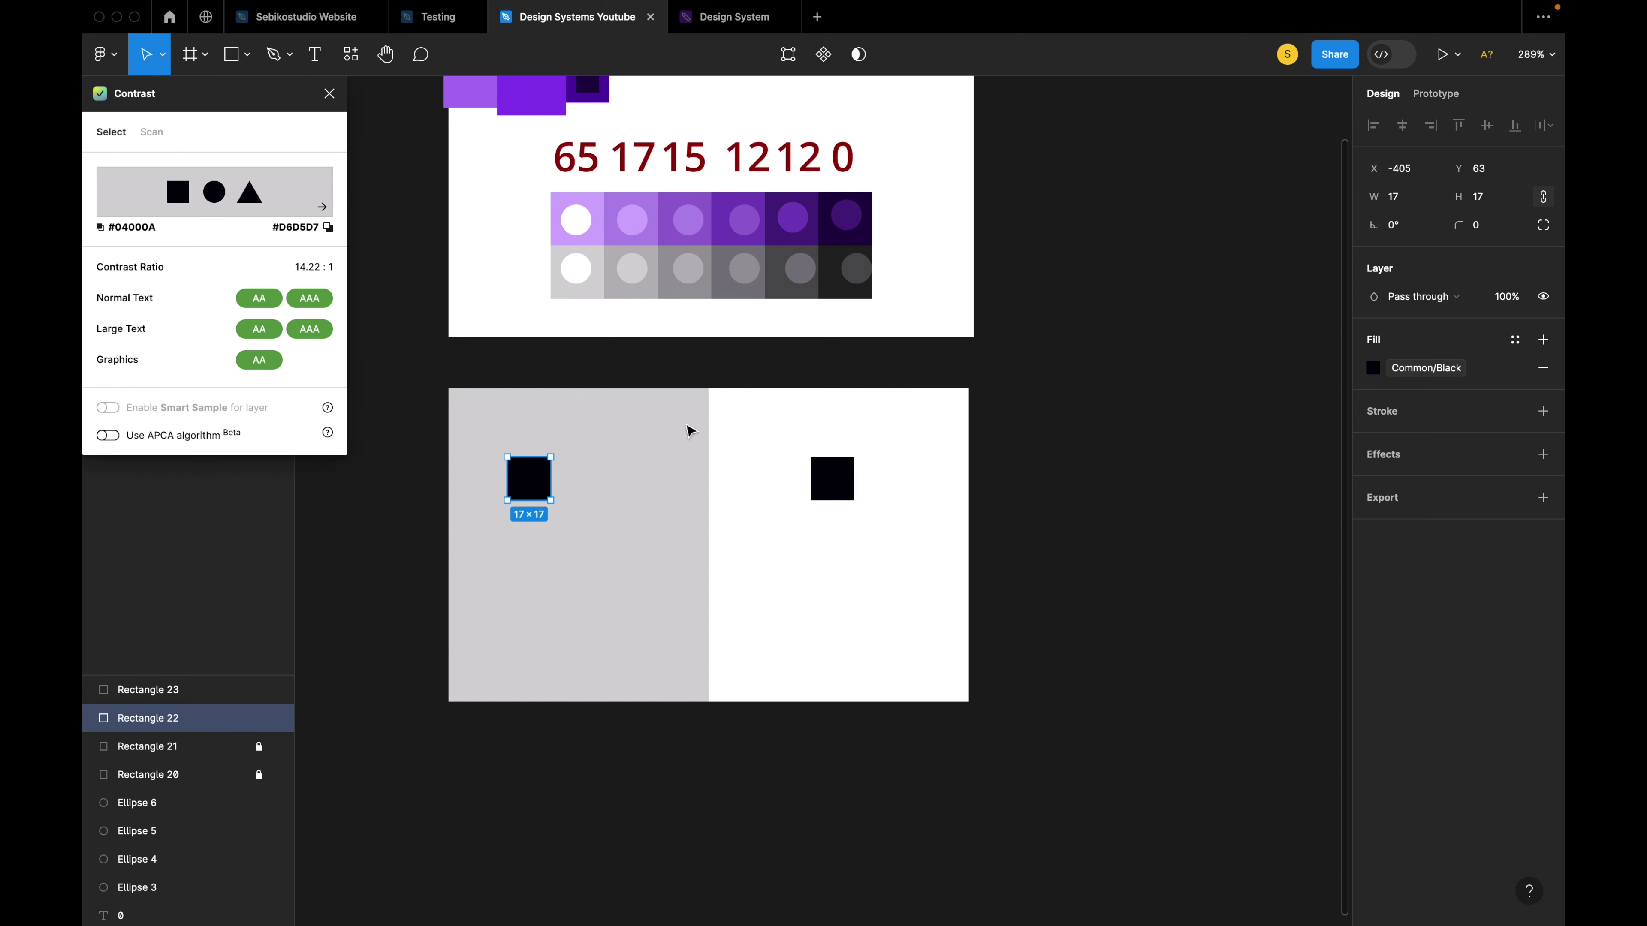
pyautogui.moveTo(533, 478); pyautogui.dragTo(588, 552)
# Duplicate both black squares one row below and fill the copies with Gray/Gray-500.
pyautogui.click(840, 480)
pyautogui.keyDown('shift'); pyautogui.click(583, 496); pyautogui.keyUp('shift')
pyautogui.click(1389, 438)
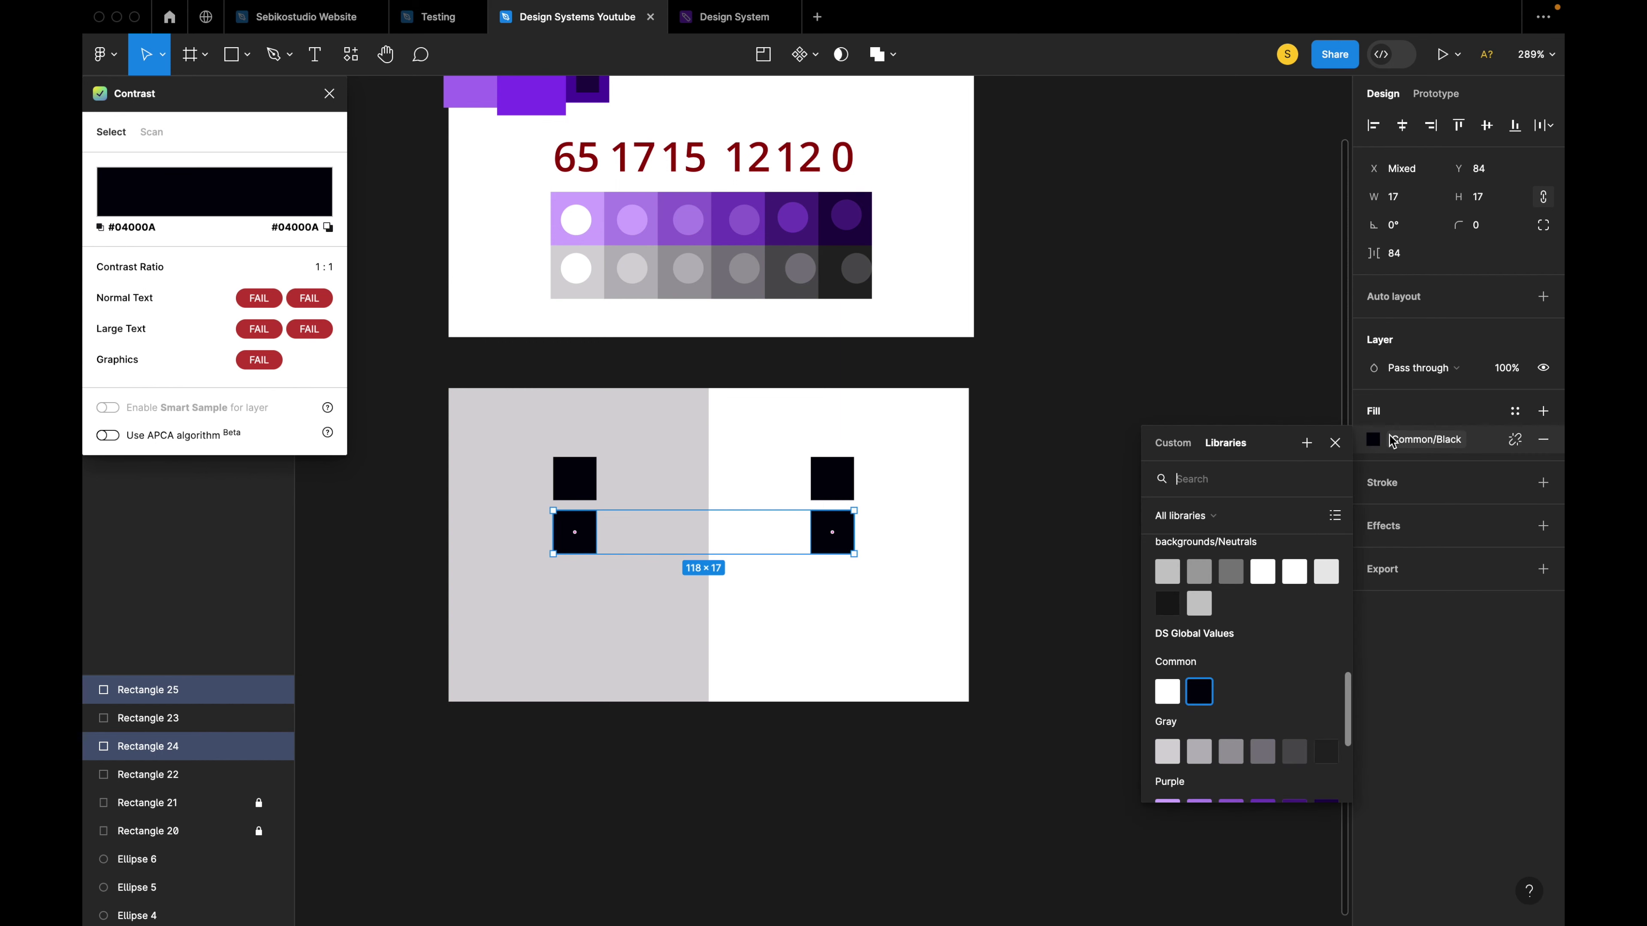
pyautogui.scroll(-5, 1270, 686)
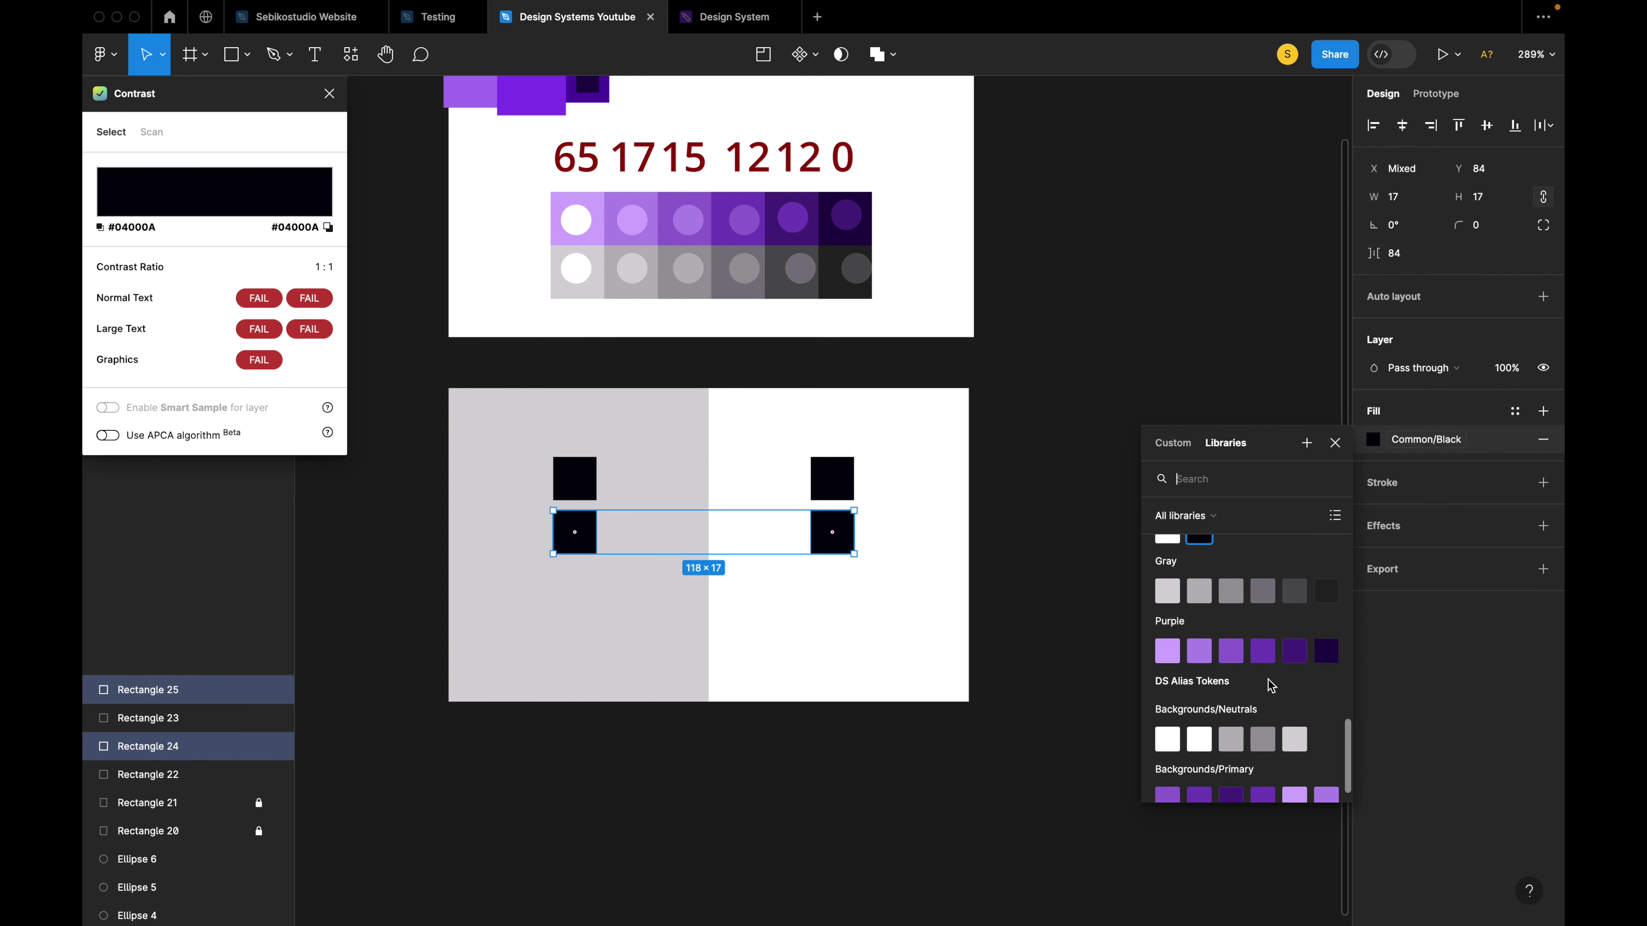
pyautogui.click(1303, 597)
pyautogui.click(1423, 439)
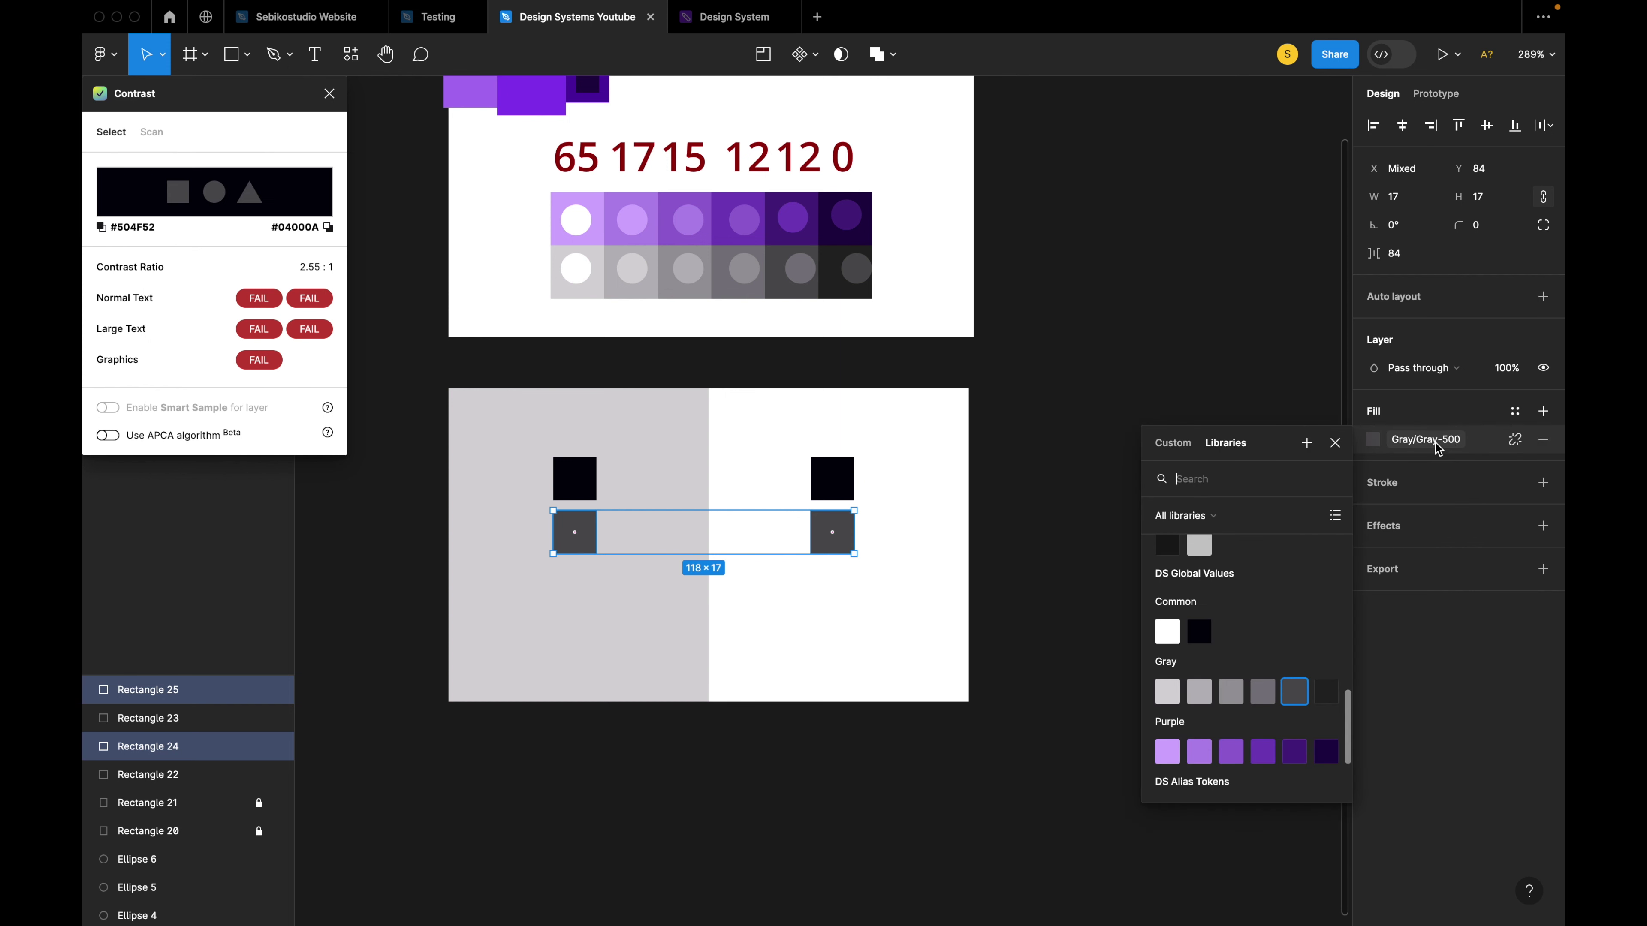
# Try Gray/Gray-400 as the fill of both lower squares and check the contrast of the one on white.
pyautogui.click(1264, 696)
pyautogui.press('Escape')
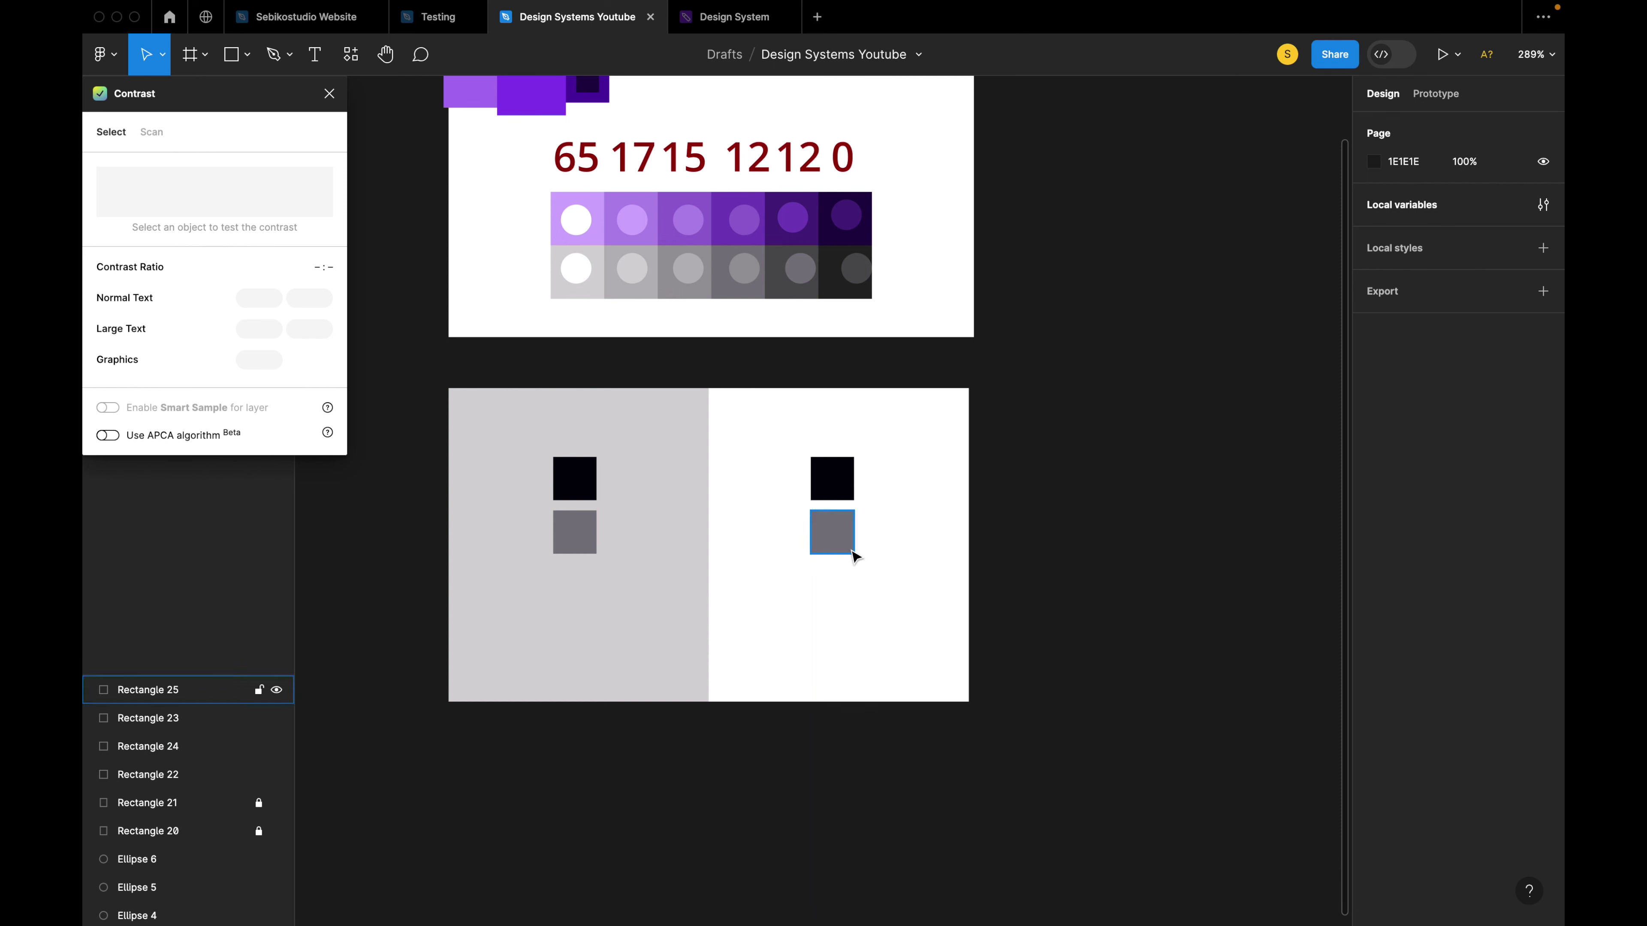
pyautogui.click(853, 552)
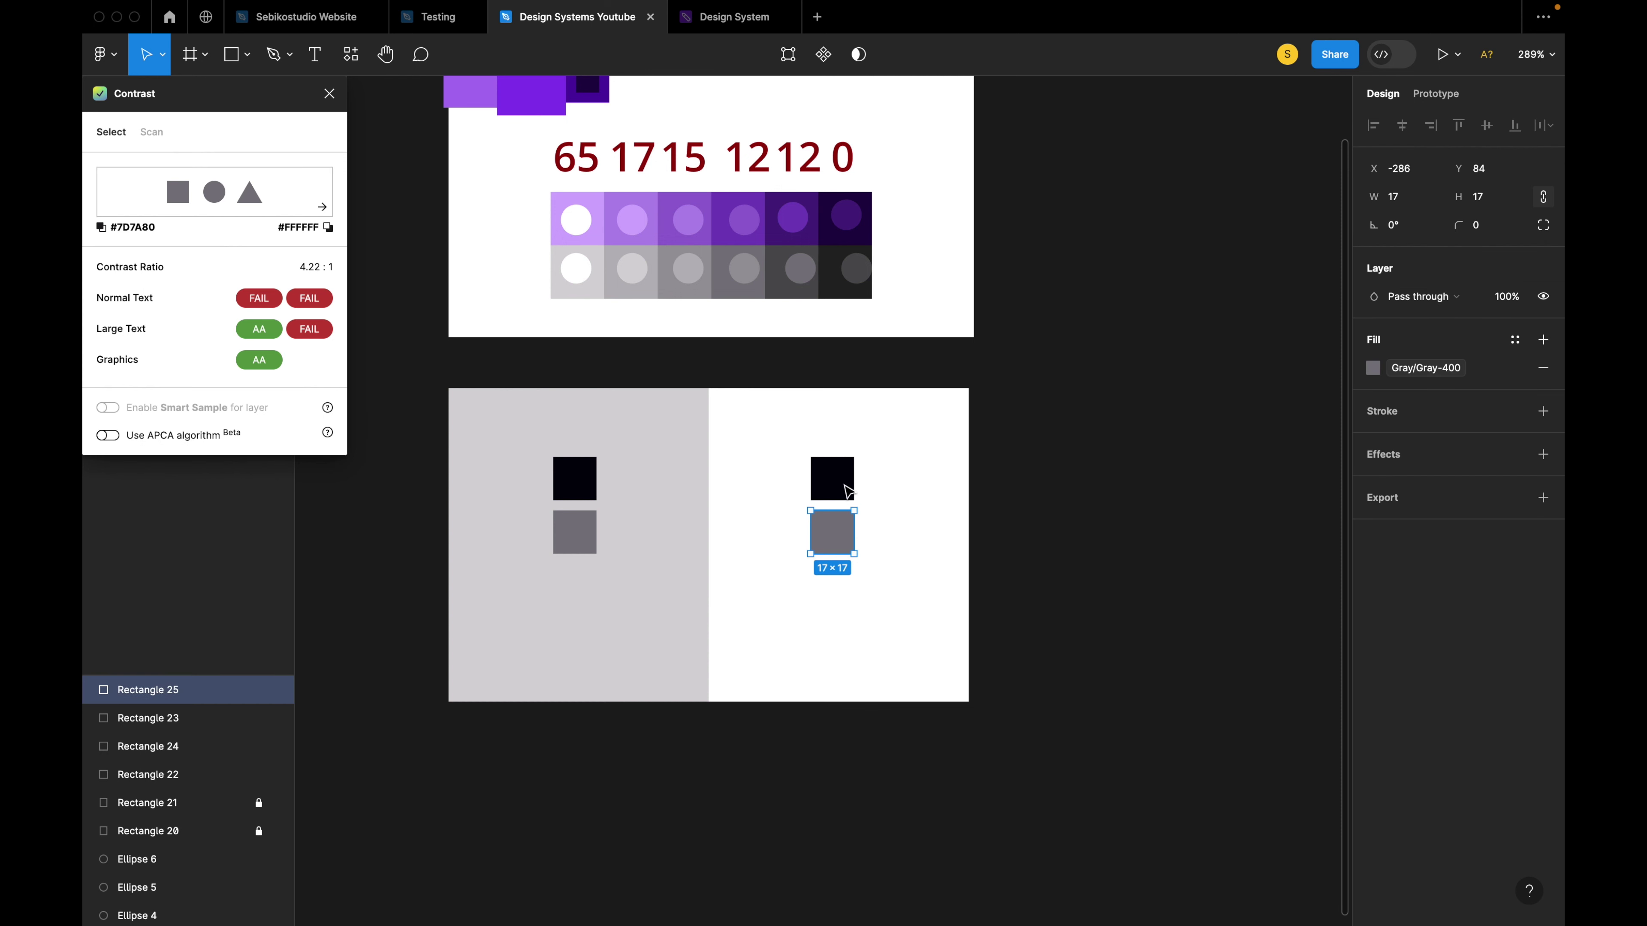
# Change the lower square on each backdrop back to the Gray/Gray-500 variable, one square at a time.
pyautogui.click(1391, 368)
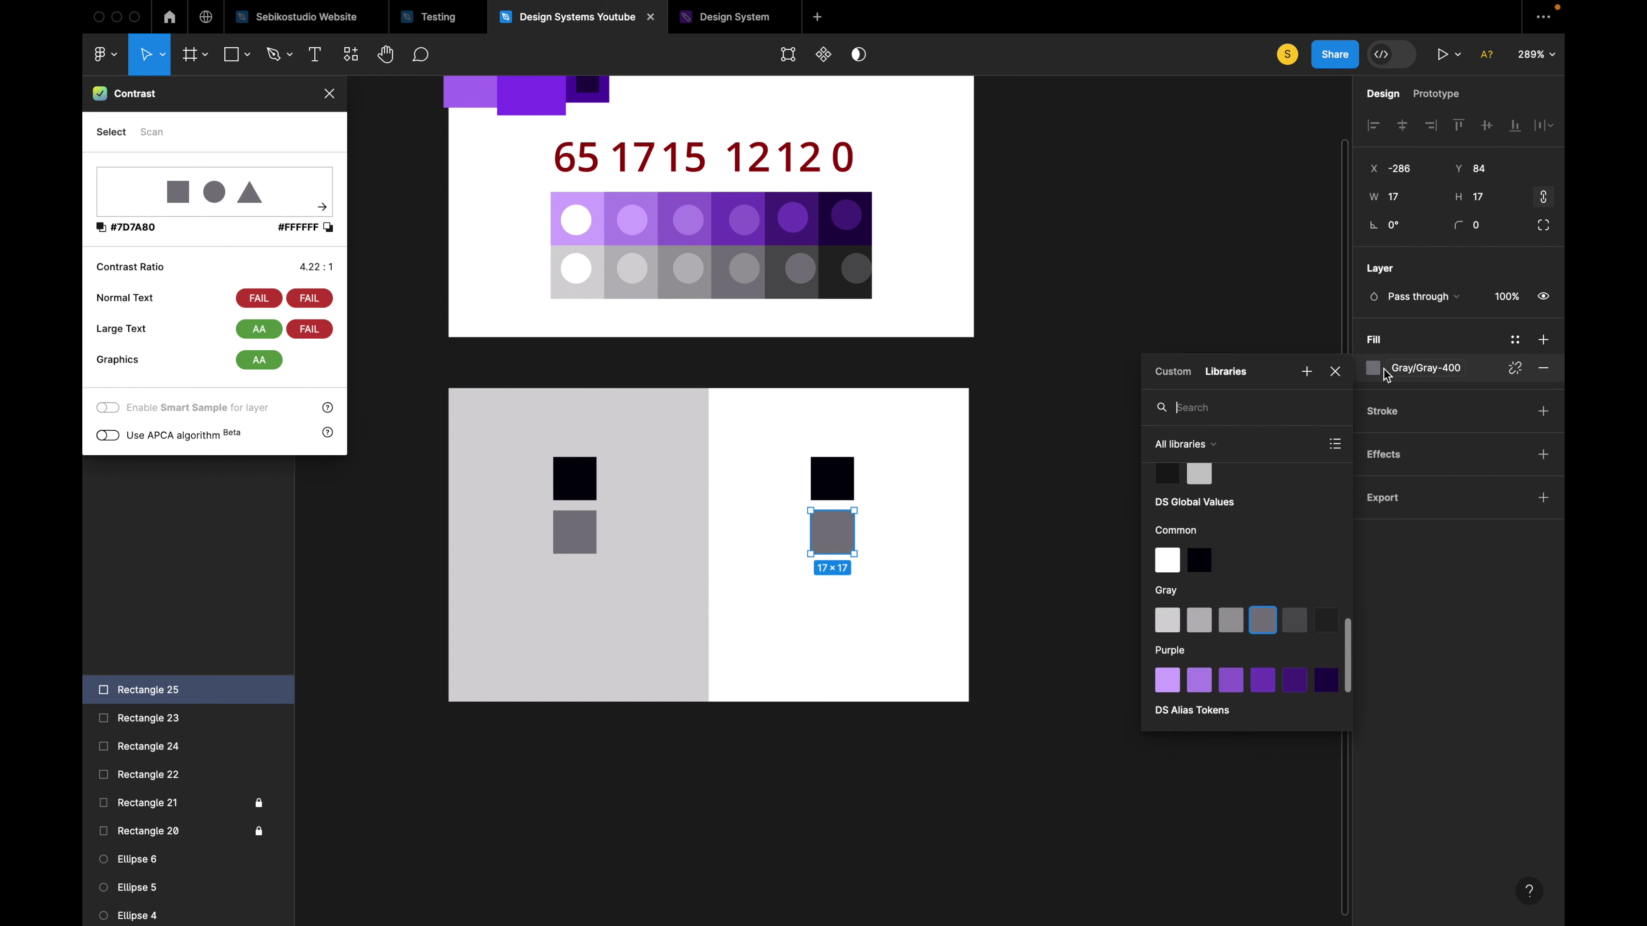
pyautogui.click(1294, 621)
pyautogui.click(590, 537)
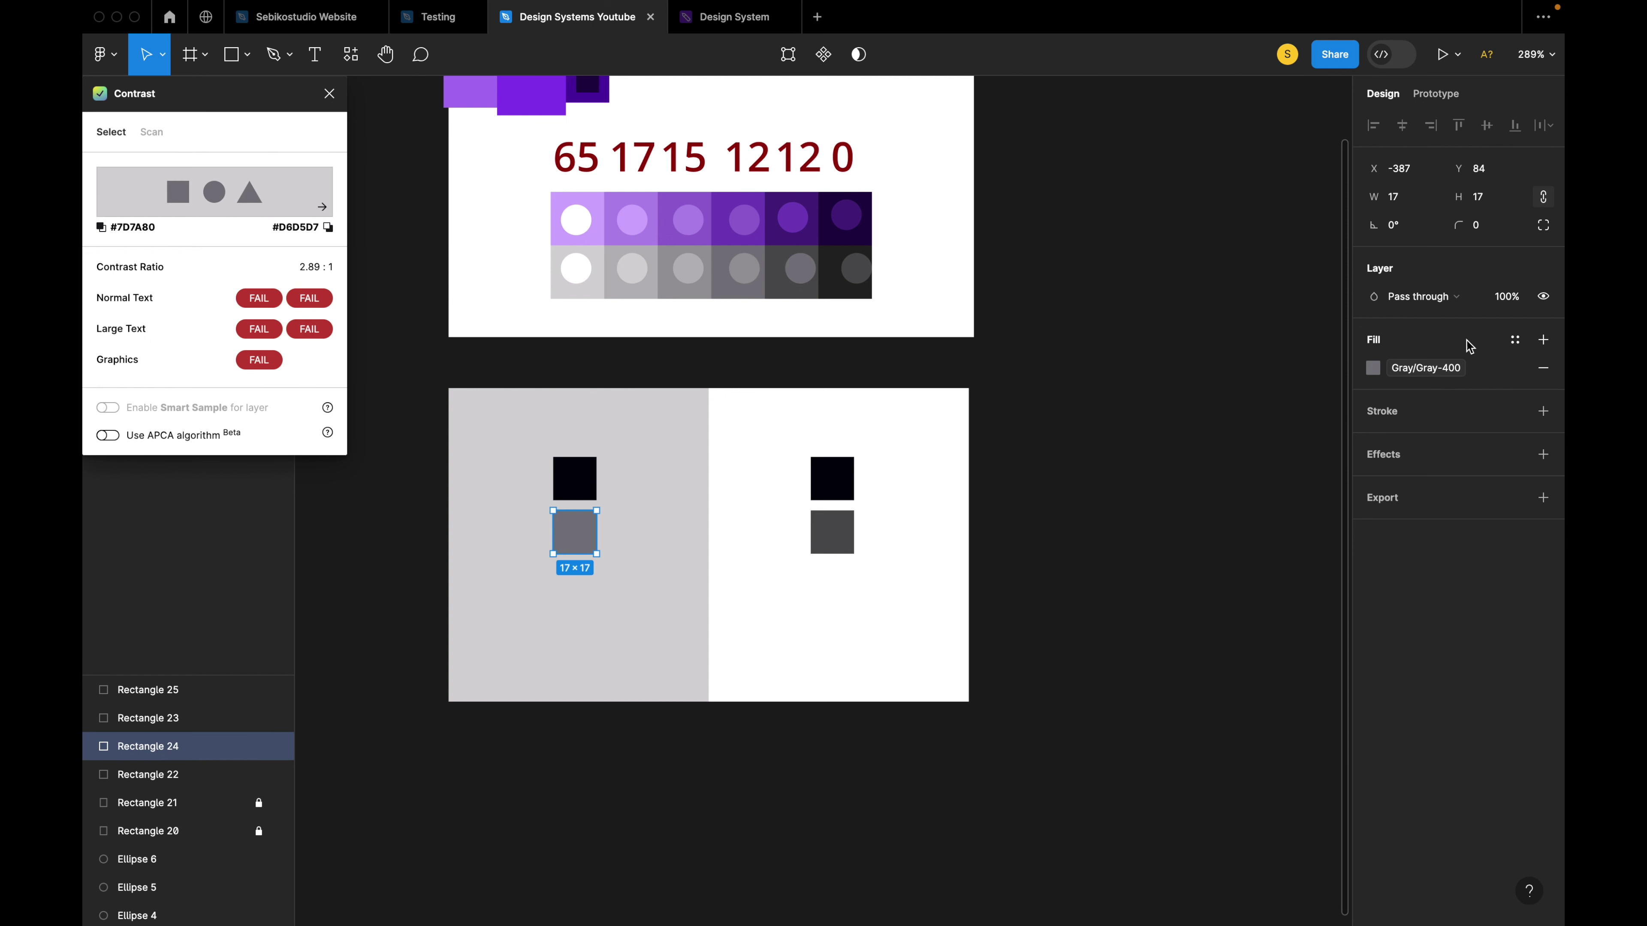
pyautogui.click(1425, 368)
pyautogui.click(1294, 620)
pyautogui.click(956, 636)
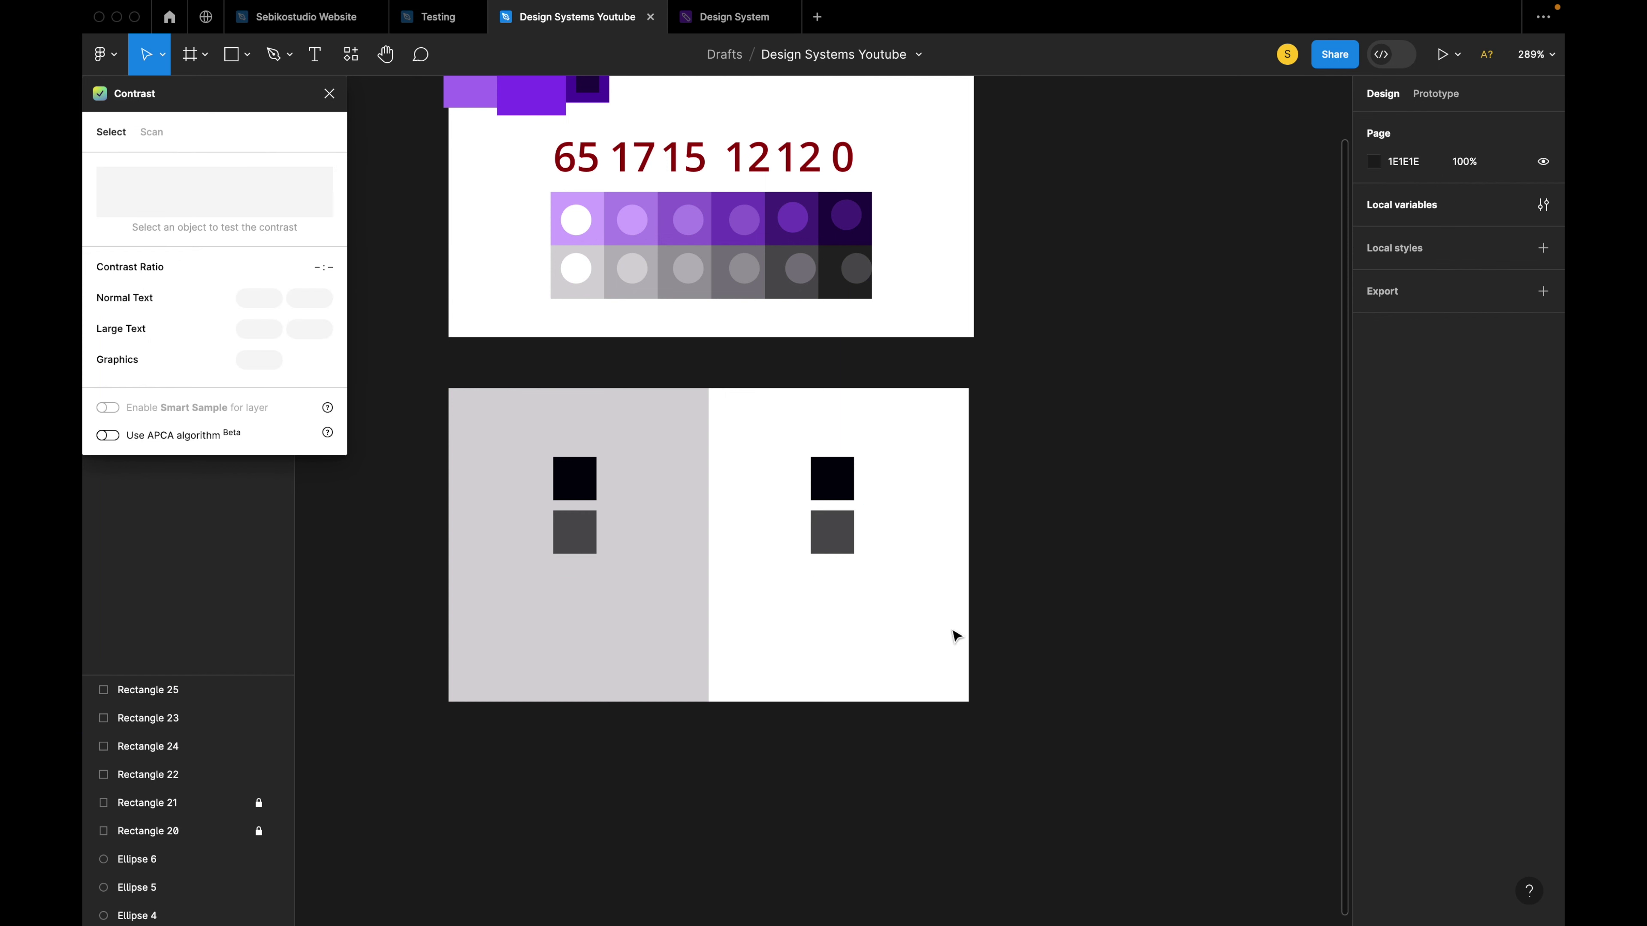
# Check the contrast of each Gray/Gray-500 square against its gray or white backdrop.
pyautogui.click(592, 537)
pyautogui.click(842, 537)
pyautogui.click(1166, 569)
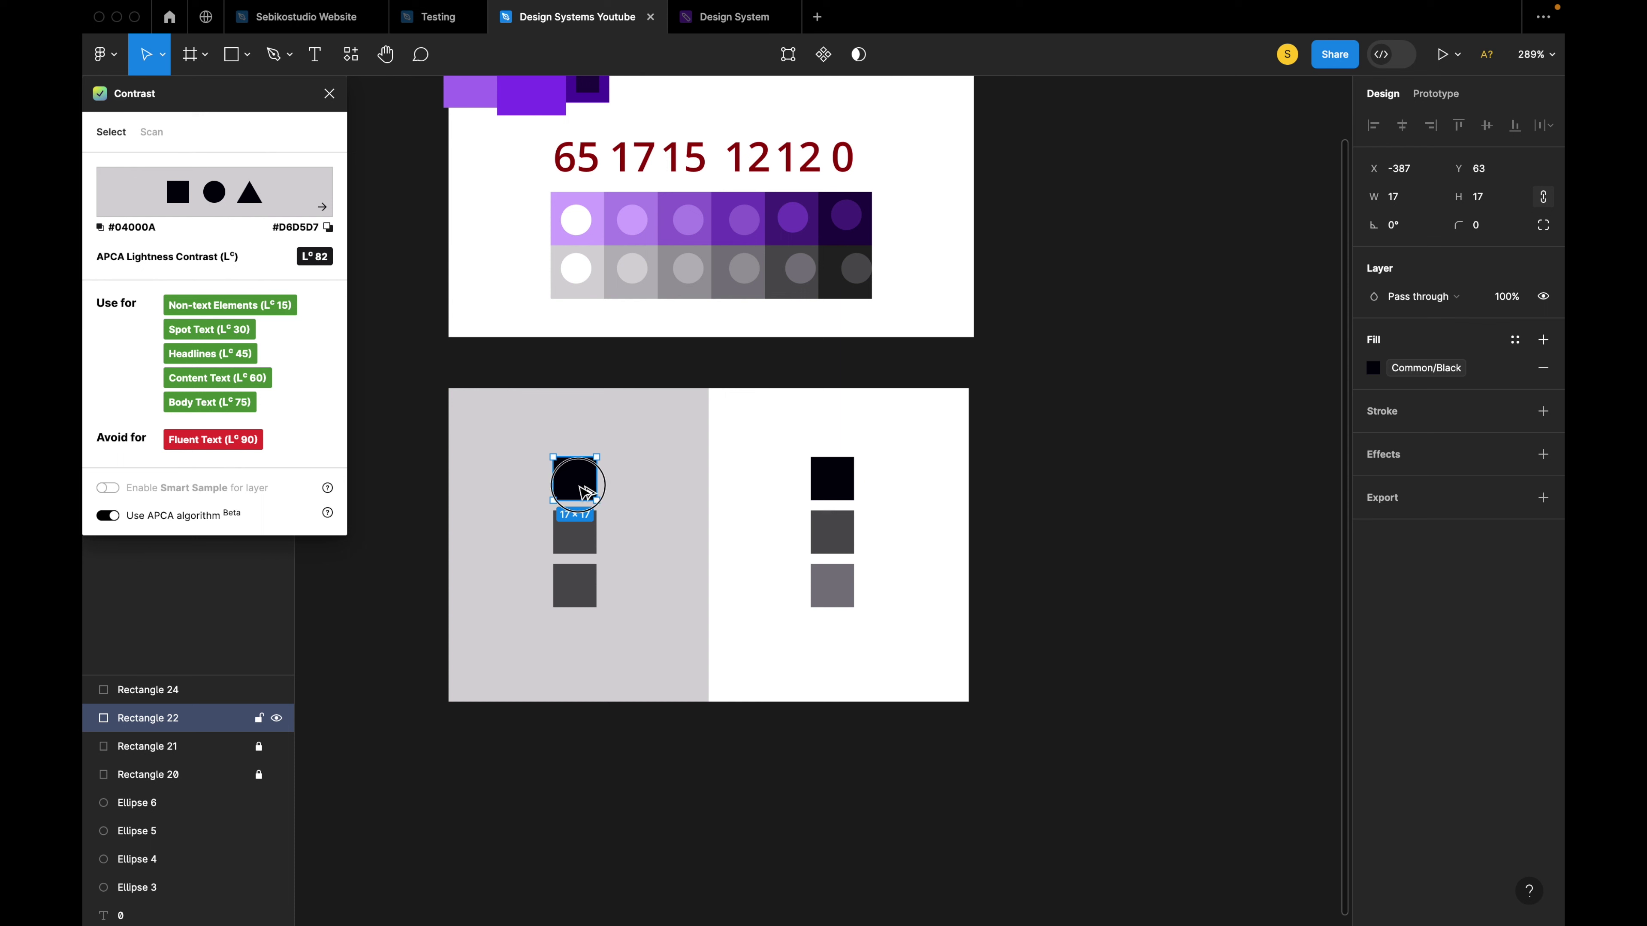
# Duplicate the black square on each backdrop beside the original and fill both copies with Purple/Purple-400.
pyautogui.moveTo(588, 478); pyautogui.dragTo(637, 480)
pyautogui.moveTo(843, 473); pyautogui.dragTo(897, 473)
pyautogui.keyDown('shift'); pyautogui.click(636, 473); pyautogui.keyUp('shift')
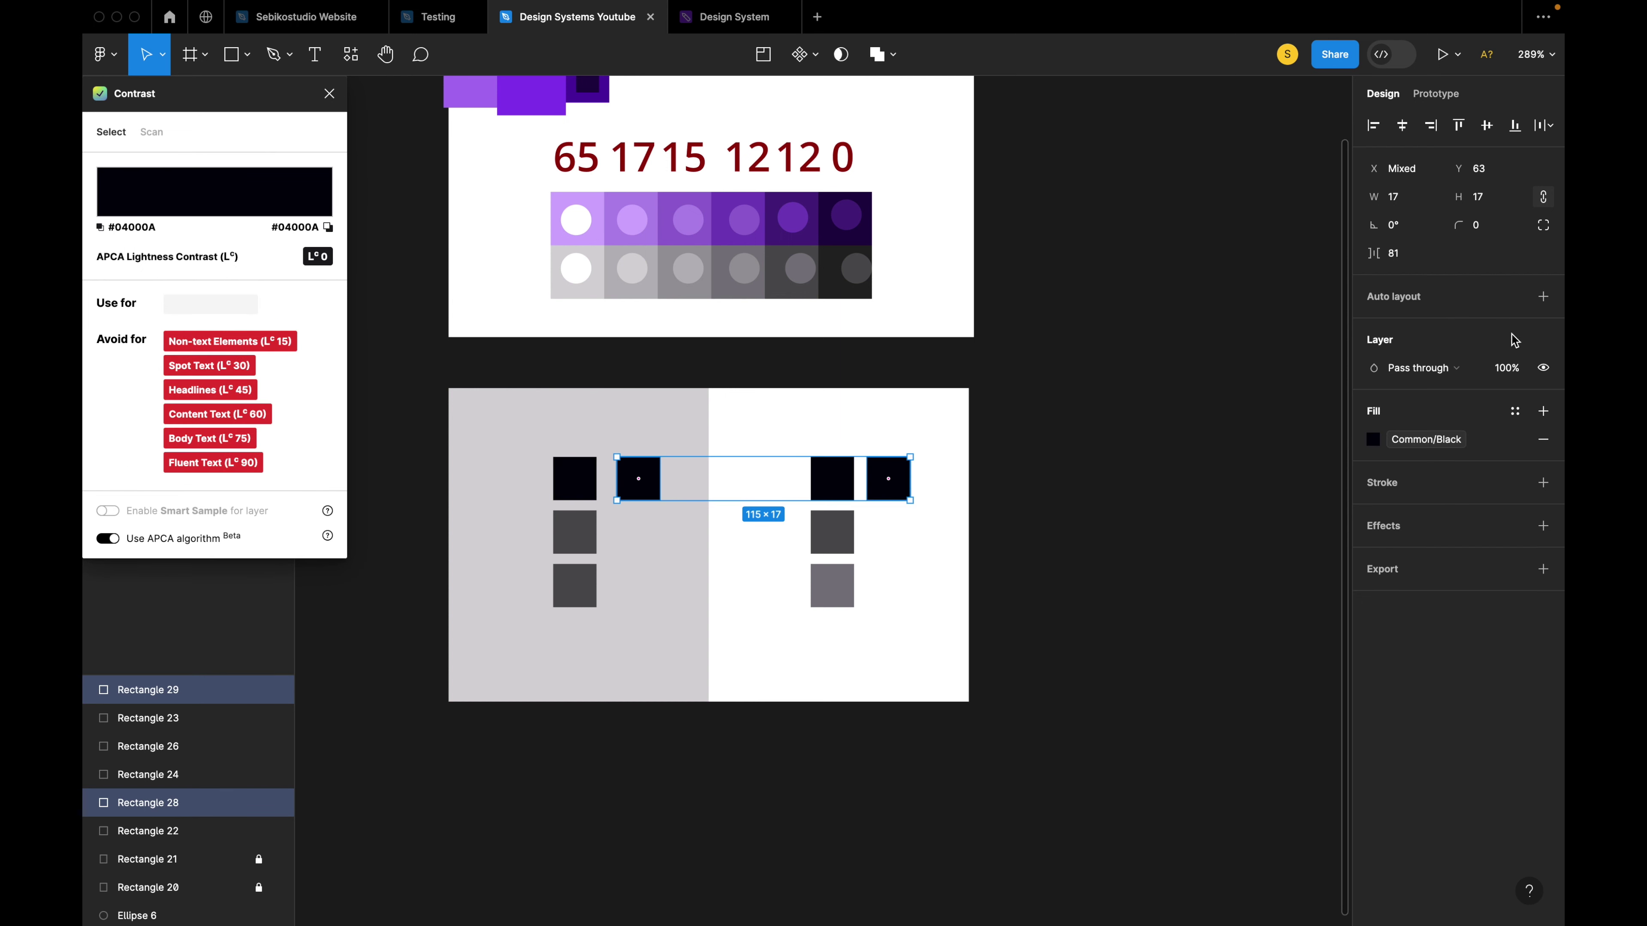
pyautogui.click(1373, 440)
pyautogui.scroll(-3, 1292, 705)
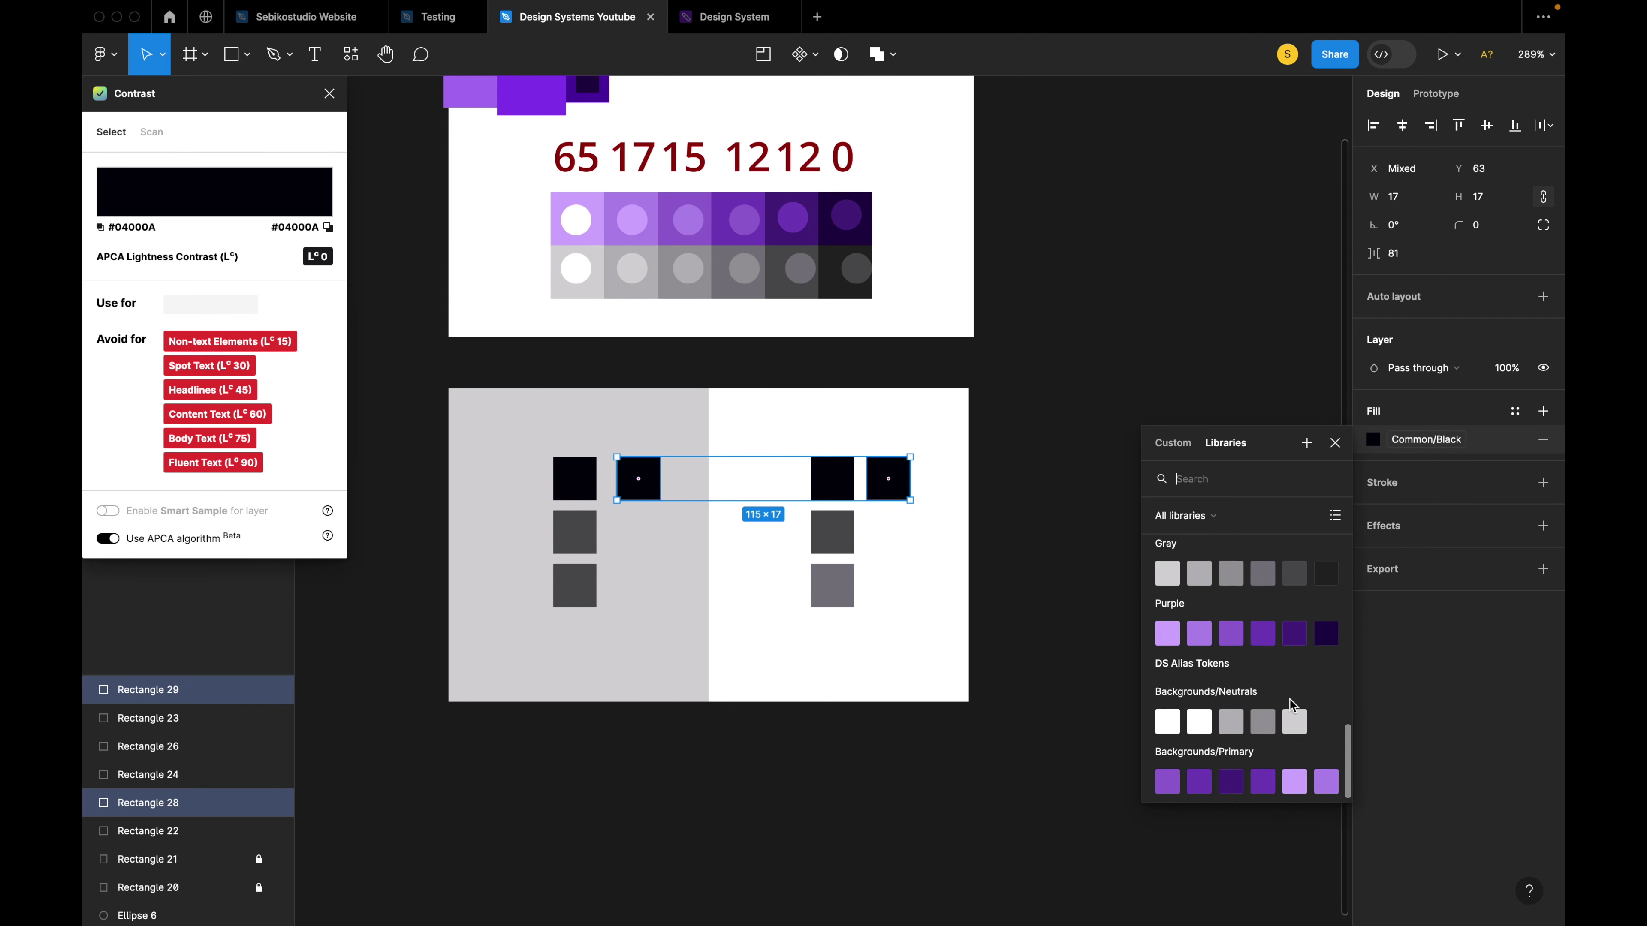
pyautogui.click(1262, 628)
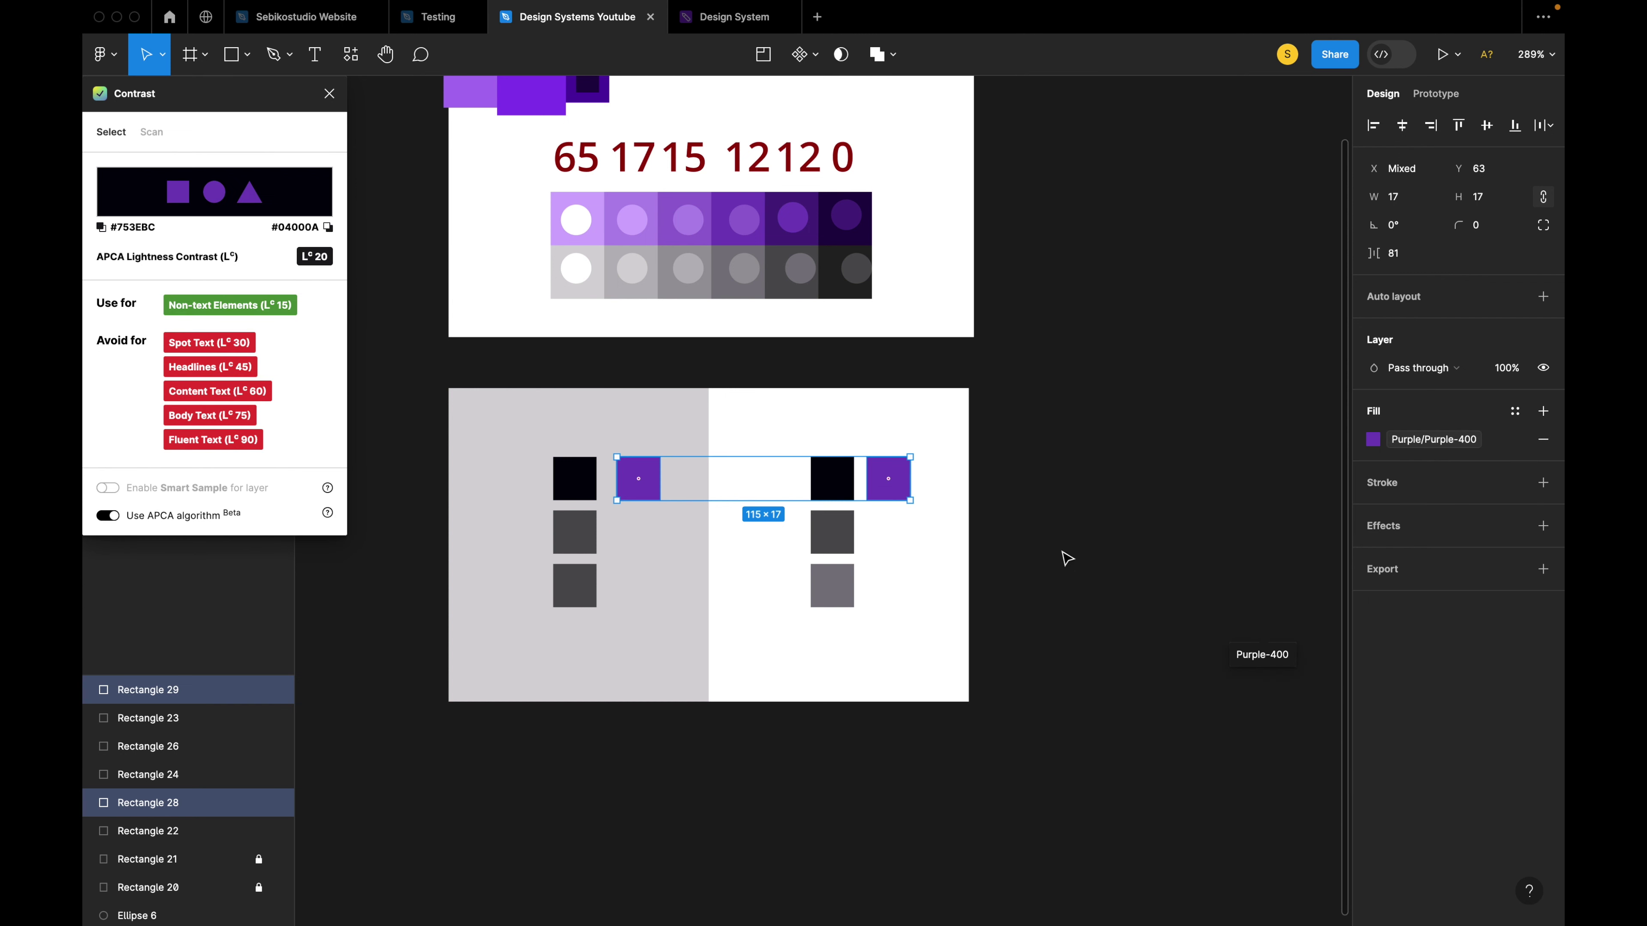
pyautogui.click(940, 514)
# Check the contrast of the purple square on white and link the foreground-primary variable to Purple/Purple-400.
pyautogui.click(886, 478)
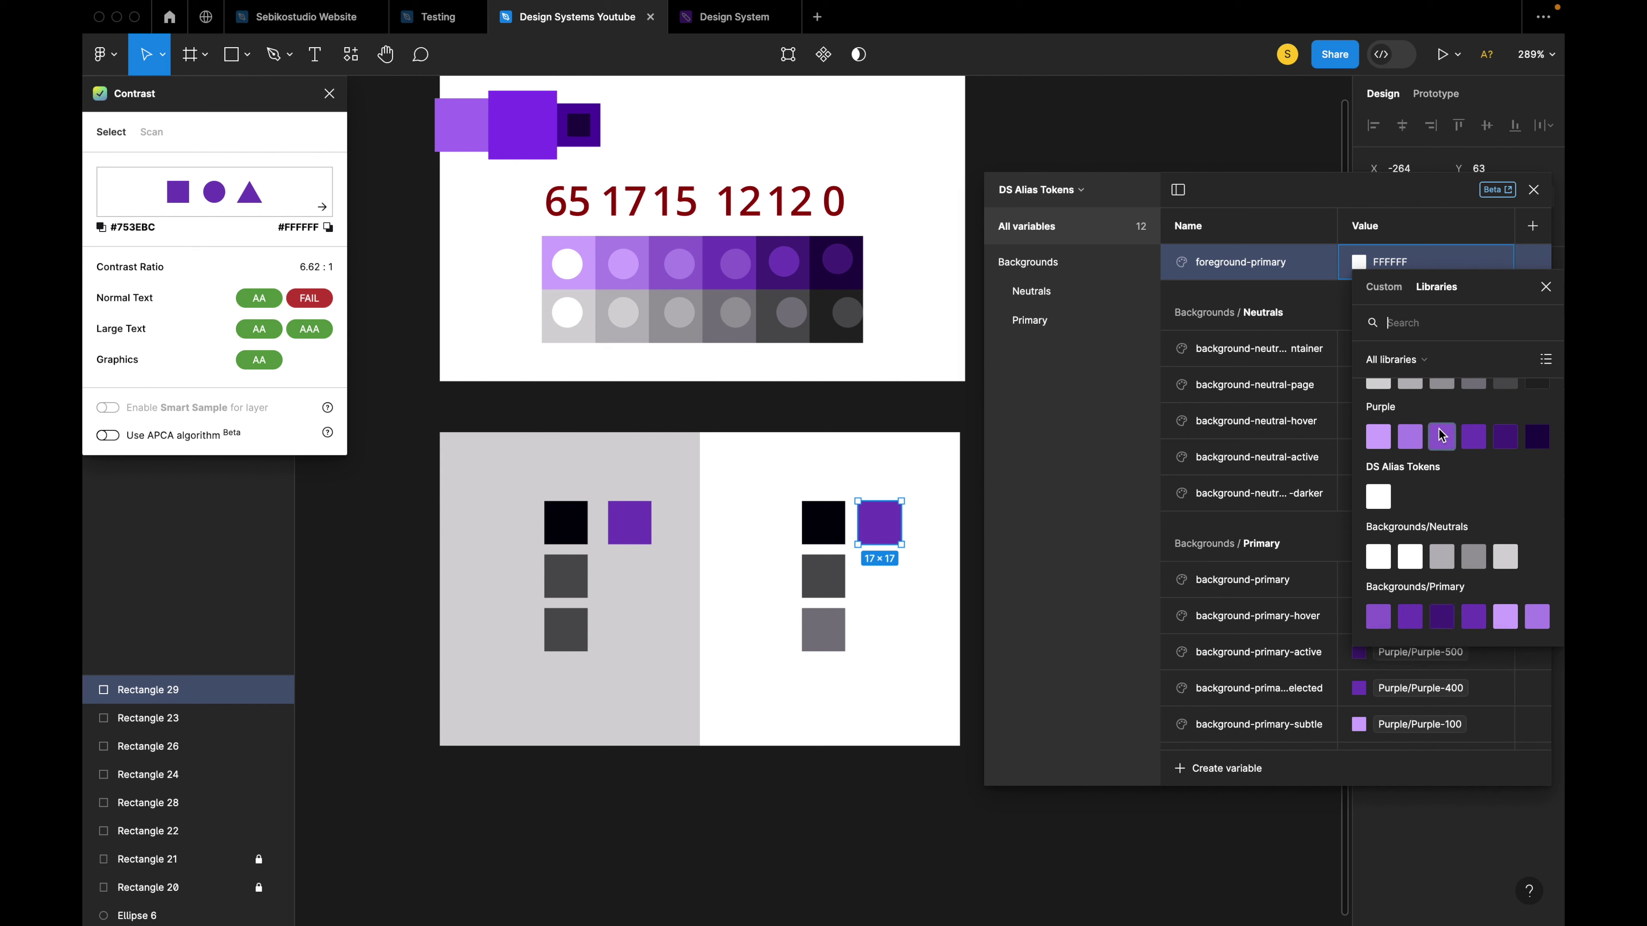
pyautogui.click(1441, 440)
# Create a color variable named foreground-neutral and link it to Common/Black.
pyautogui.click(1225, 768)
pyautogui.click(1196, 805)
pyautogui.write('foreground-neutral')
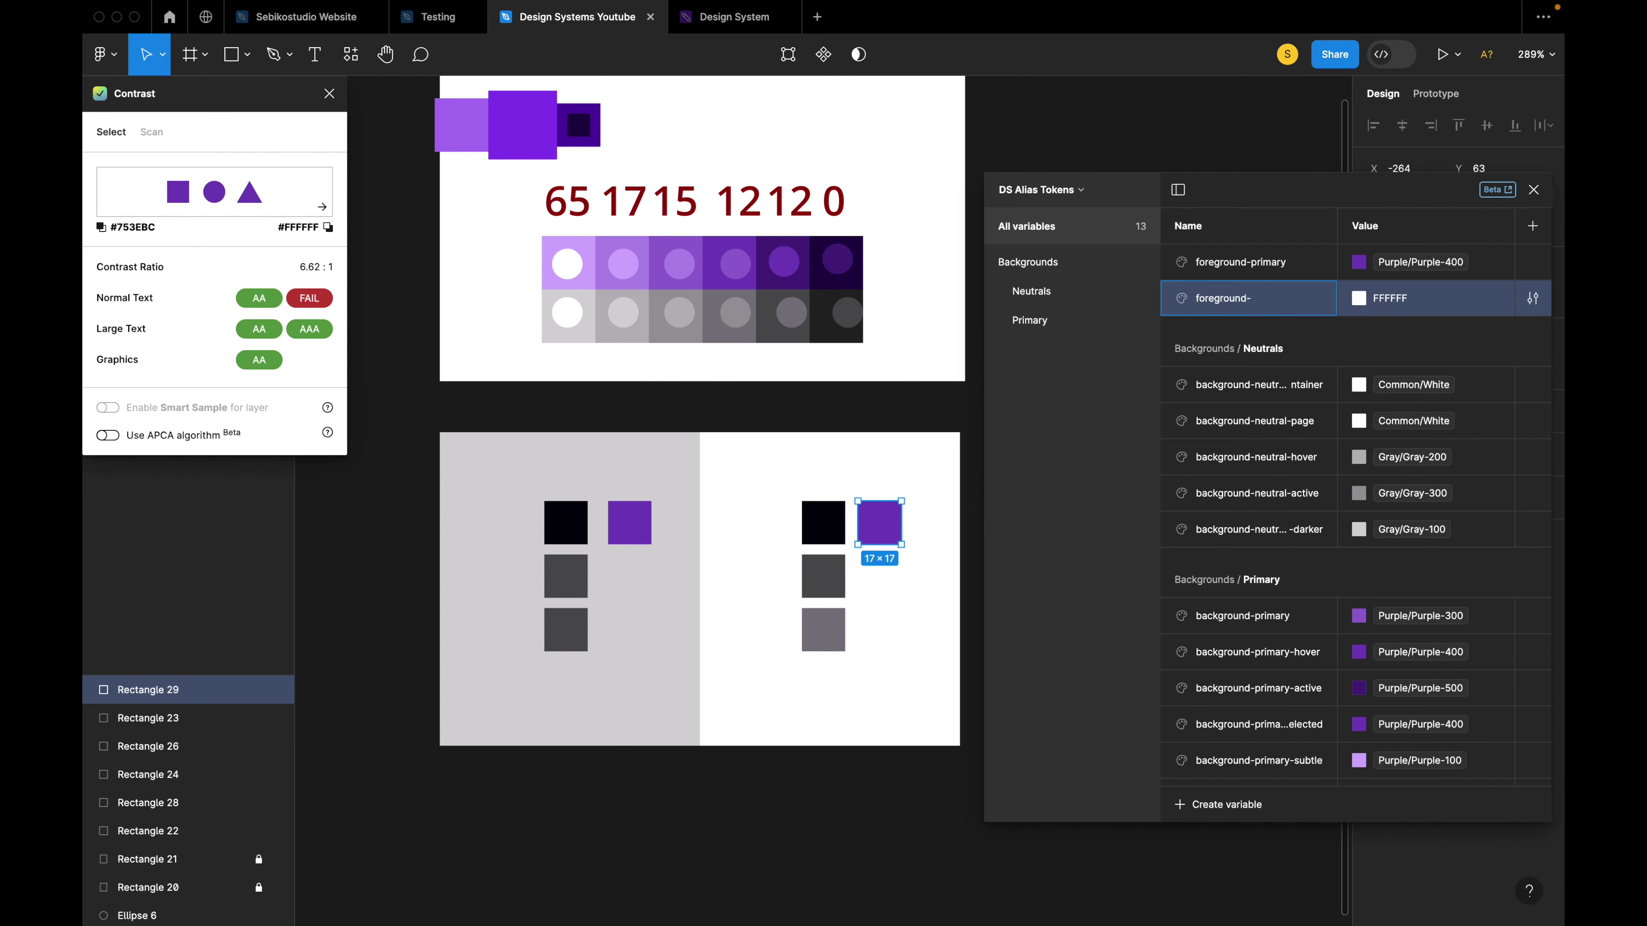
pyautogui.click(1373, 298)
pyautogui.click(1407, 498)
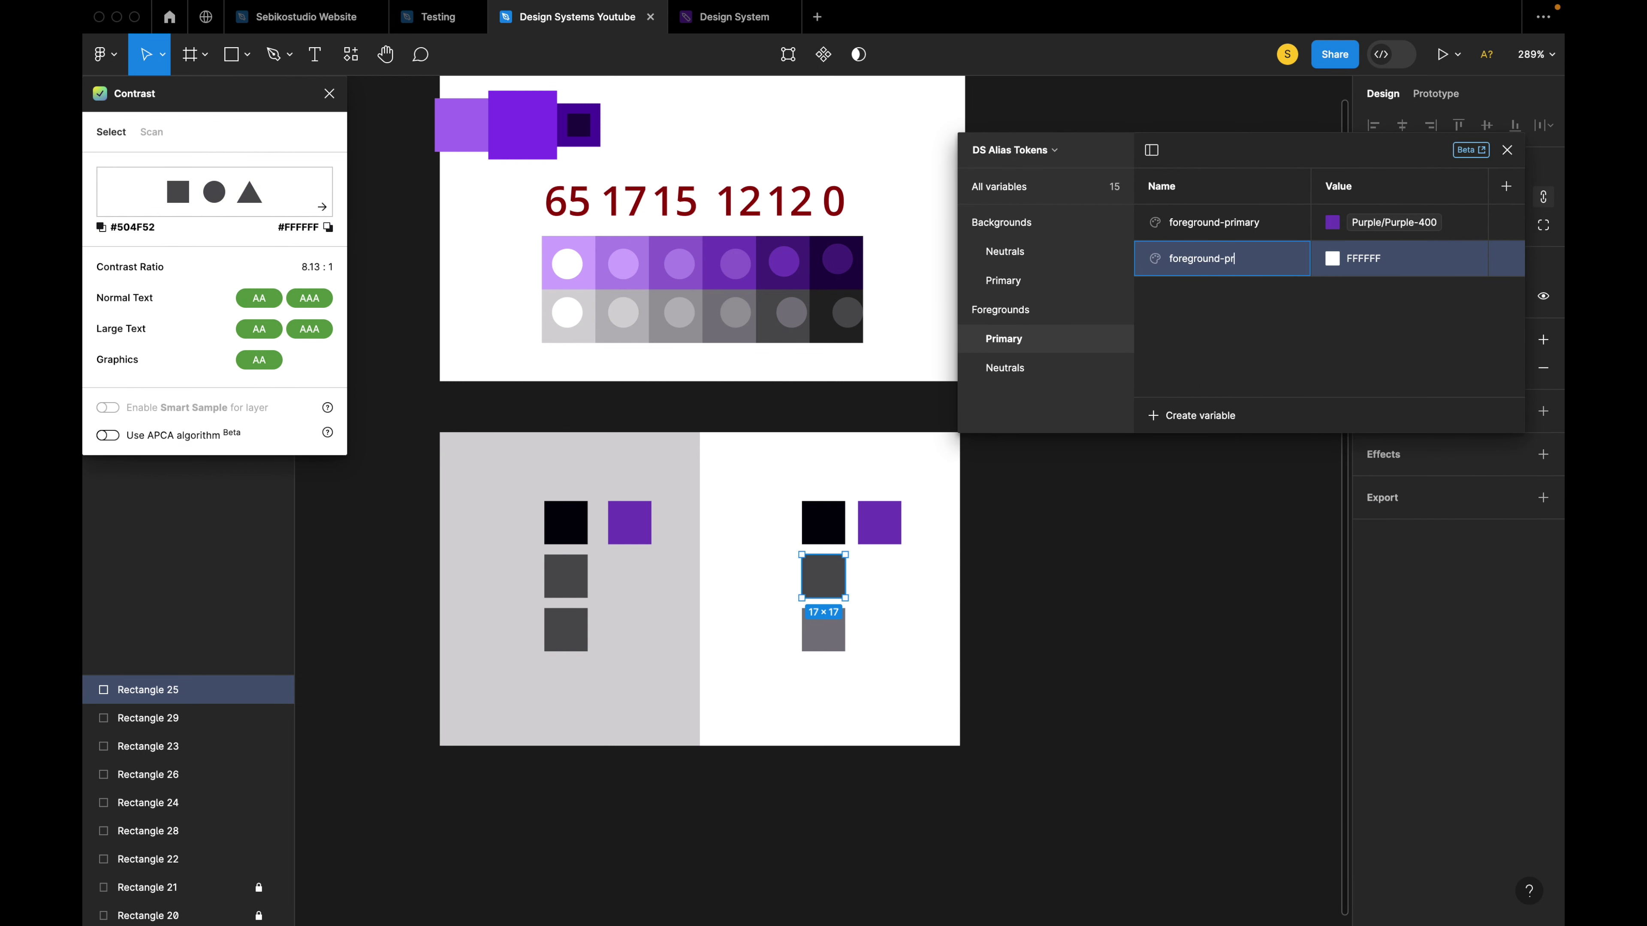
# Name the new variable in the Foregrounds/Primary group foreground-primary-inverted and link it to Common/White.
pyautogui.write('d')
pyautogui.press('Return')
pyautogui.click(1332, 258)
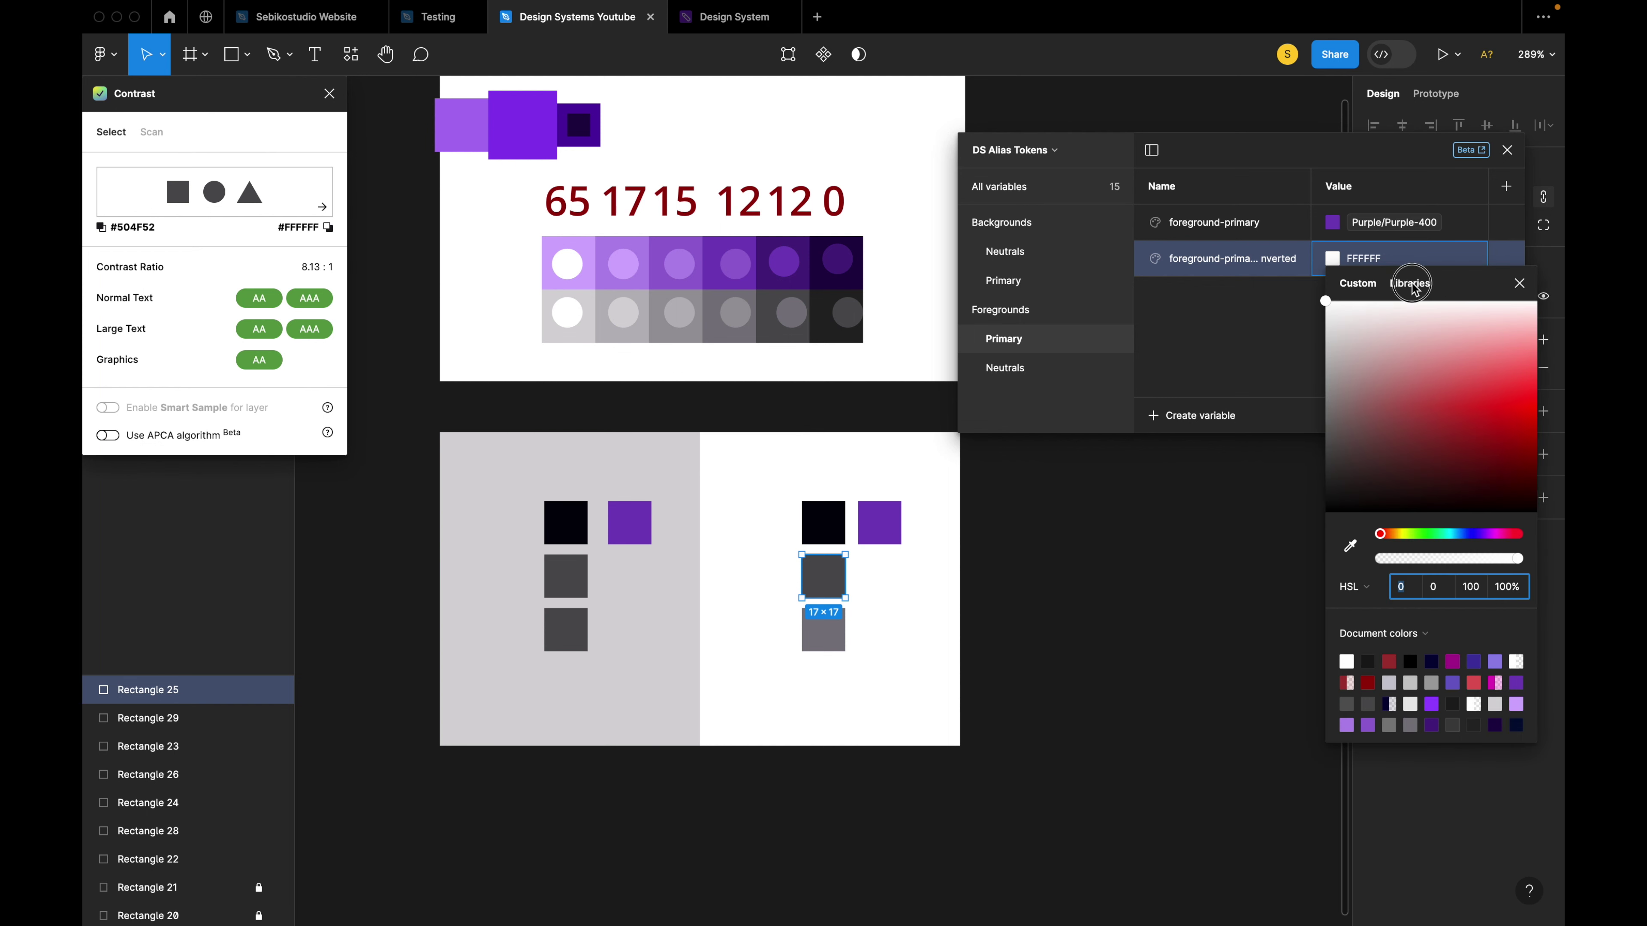
pyautogui.click(1411, 284)
pyautogui.scroll(-10, 1387, 471)
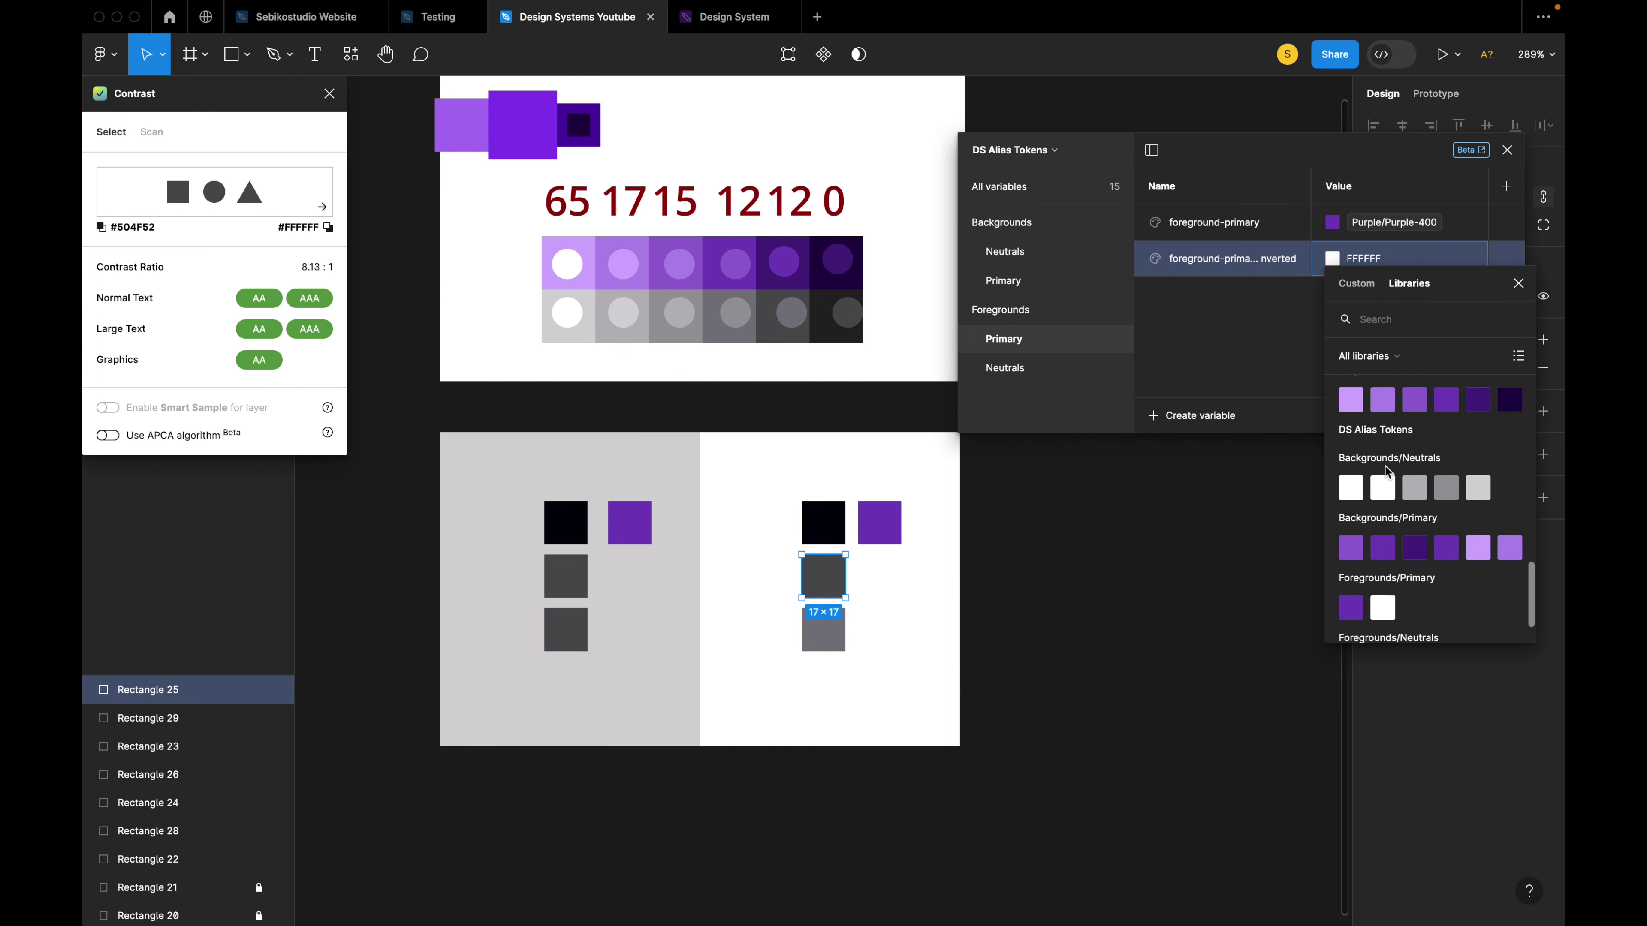
# Add a color variable named foreground-neutral-inverted to the Foregrounds/Neutrals group.
pyautogui.click(1005, 368)
pyautogui.click(1196, 415)
pyautogui.click(1187, 456)
pyautogui.write('foreground-neutral-inverted')
# Link the foreground-neutral-inverted variable to Common/White from the global values library.
pyautogui.click(1332, 294)
pyautogui.click(1411, 320)
pyautogui.click(1506, 296)
pyautogui.click(1333, 295)
pyautogui.click(1411, 320)
pyautogui.click(1506, 294)
pyautogui.click(1376, 484)
pyautogui.scroll(-3, 1393, 552)
pyautogui.click(1355, 557)
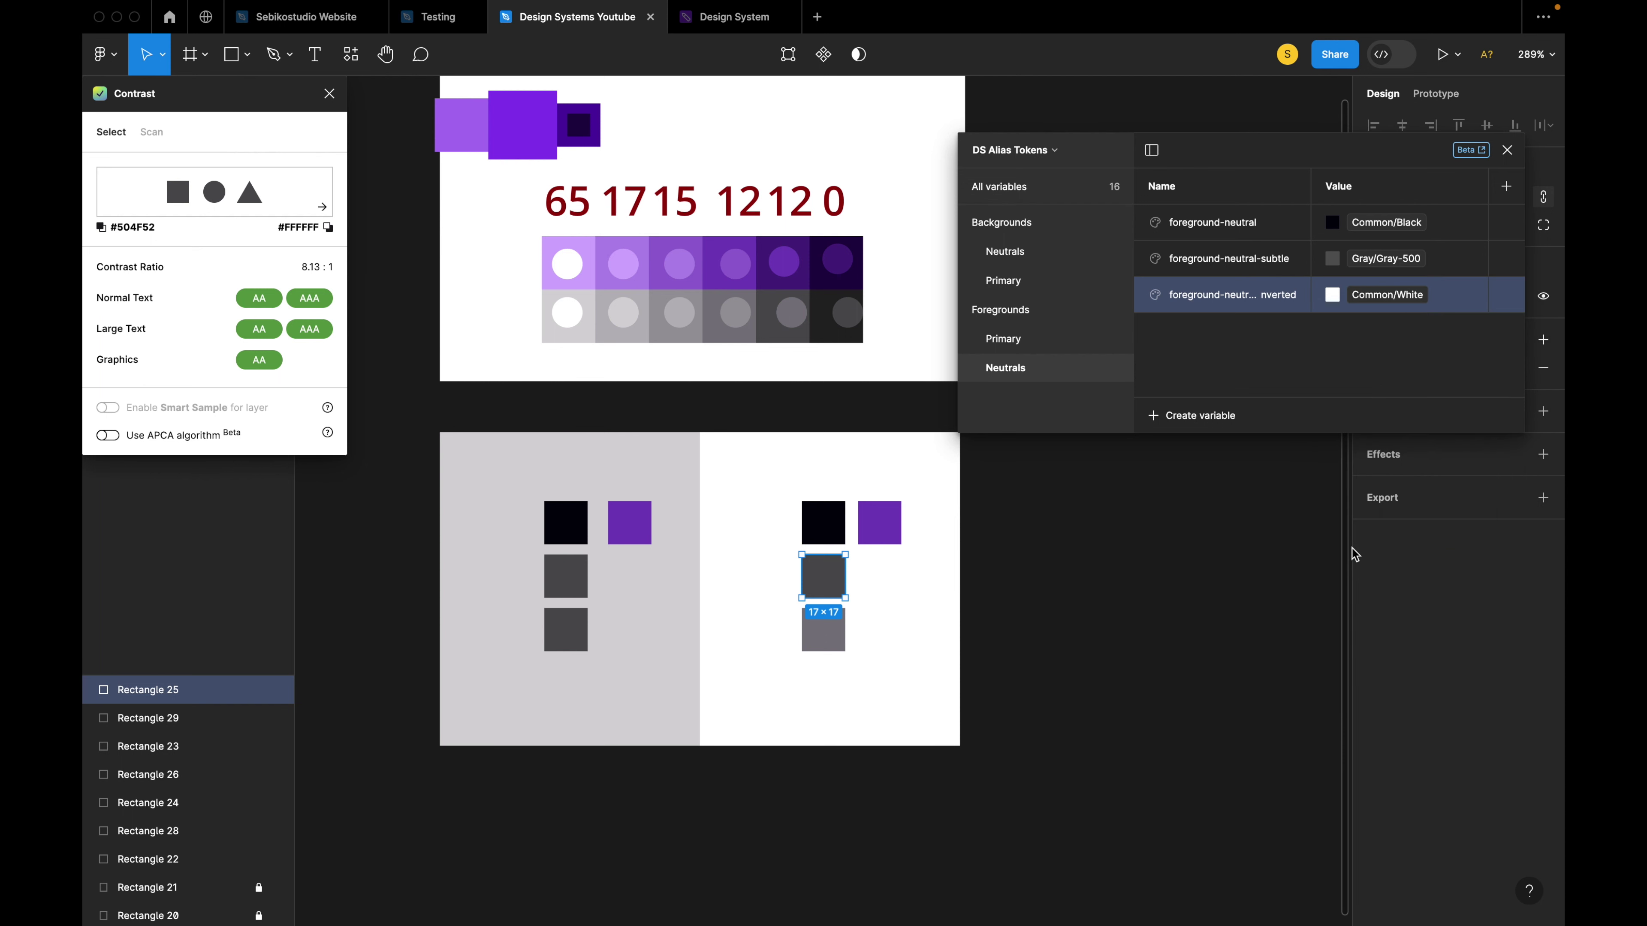
# Add a background-neutral-inverted variable linked to Common/Black to the Backgrounds/Neutrals group.
pyautogui.click(1043, 338)
pyautogui.click(1010, 368)
pyautogui.click(1022, 256)
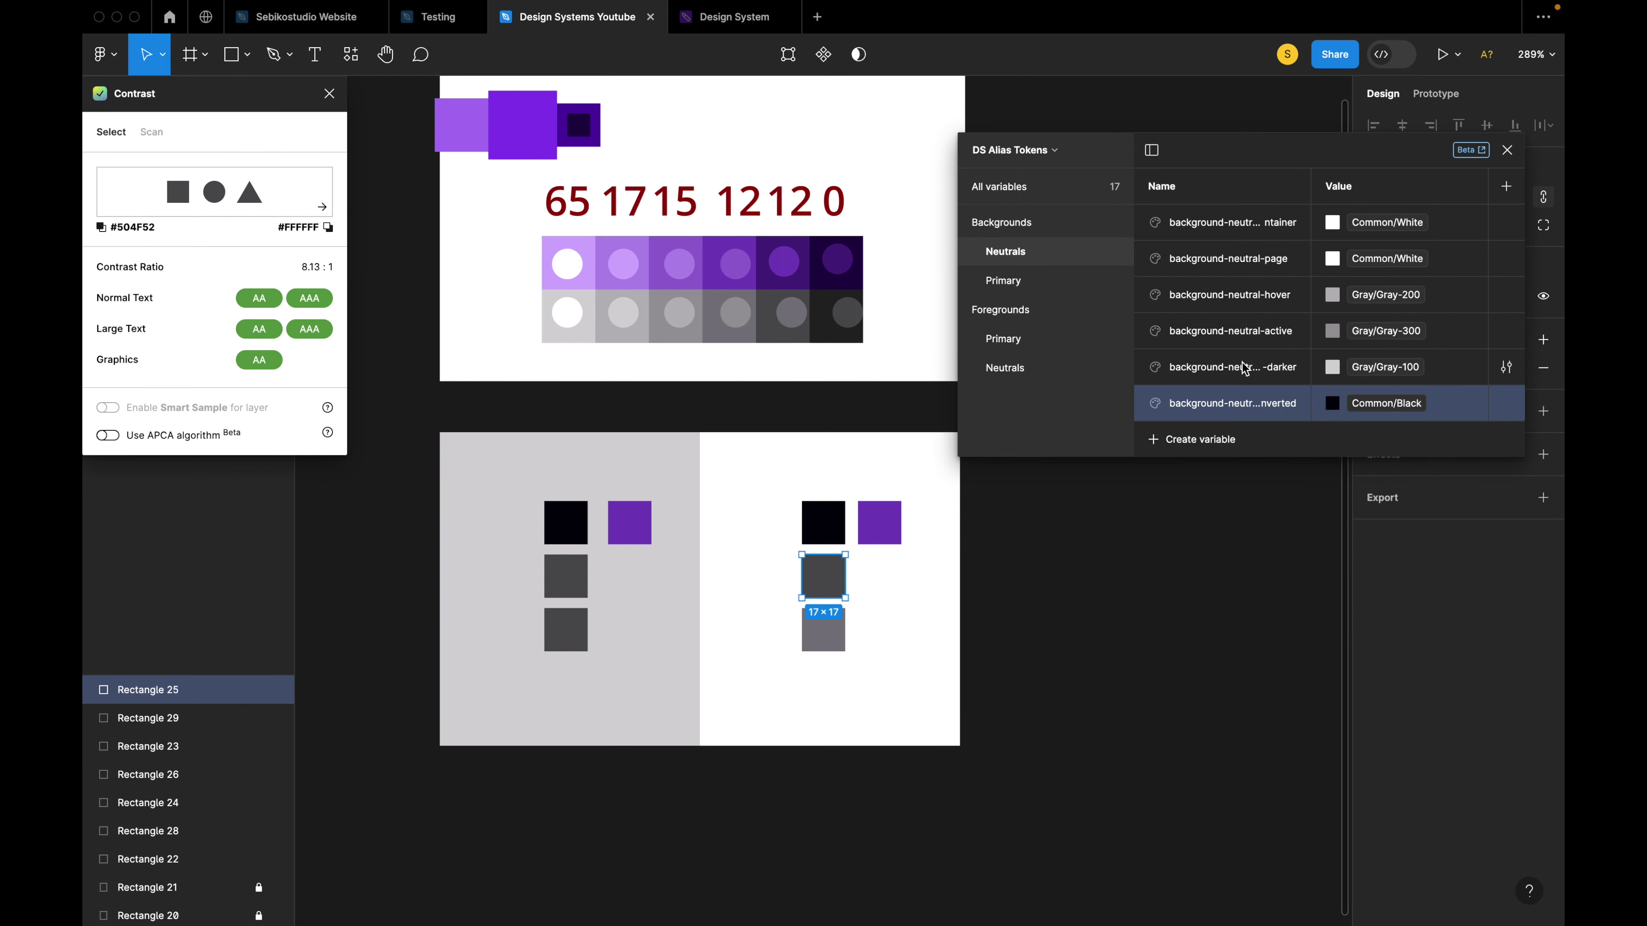
pyautogui.click(1287, 579)
pyautogui.click(833, 572)
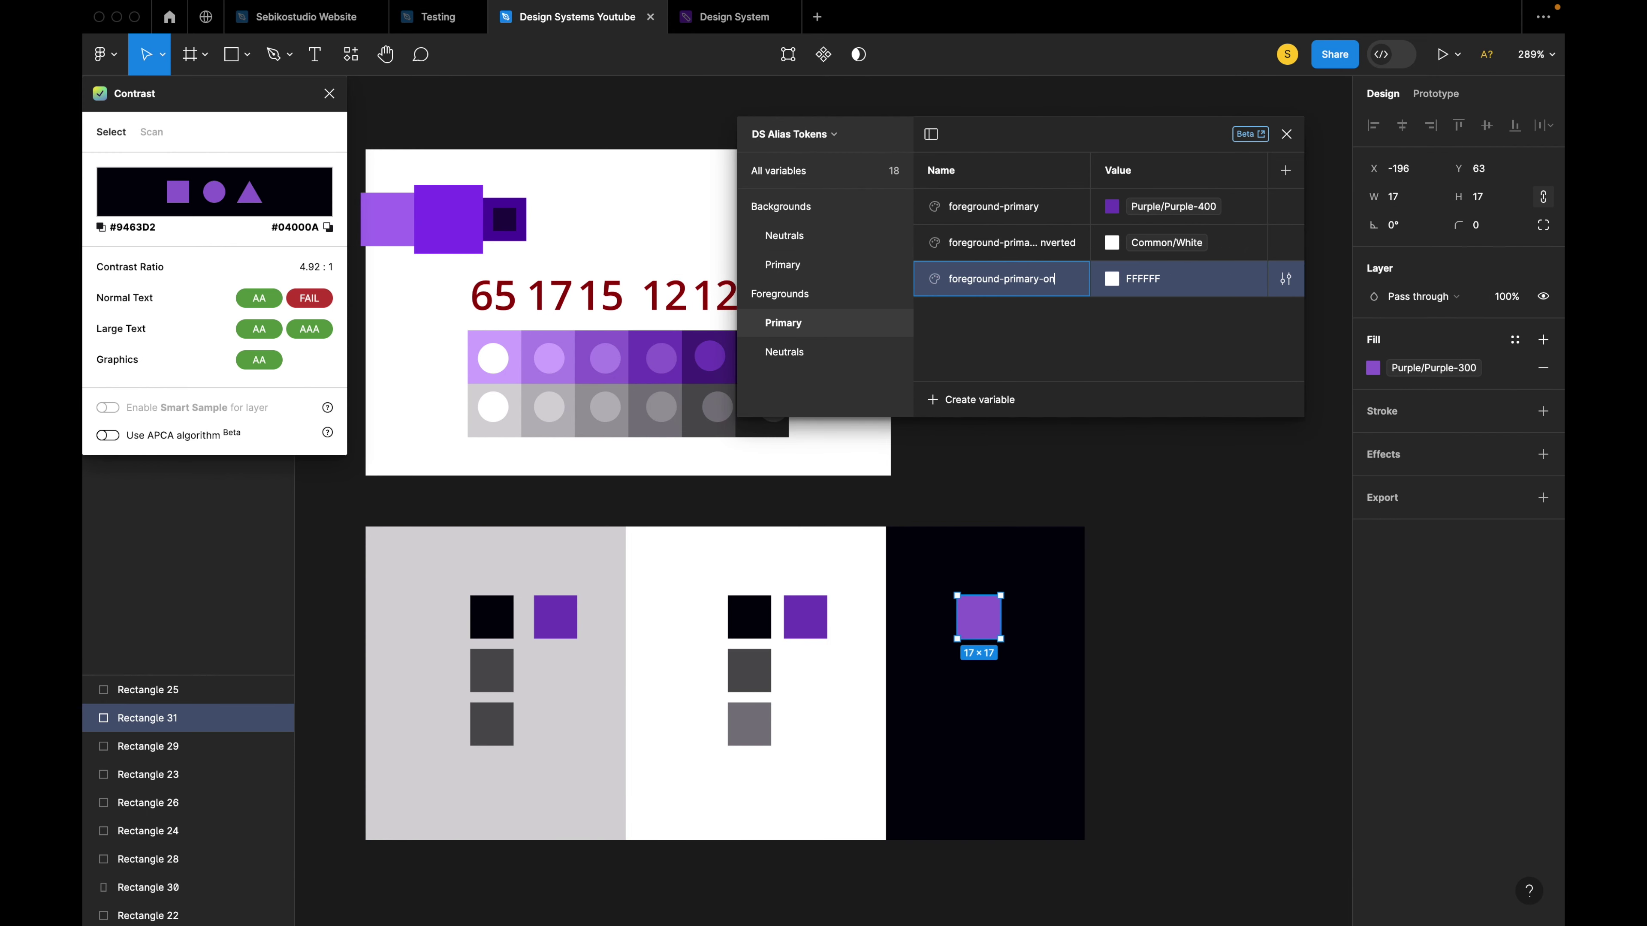
# Name the new Foregrounds/Primary variable foreground-primary-on-inverted and open its color value for editing.
pyautogui.write('nverted')
pyautogui.press('Return')
pyautogui.click(1111, 279)
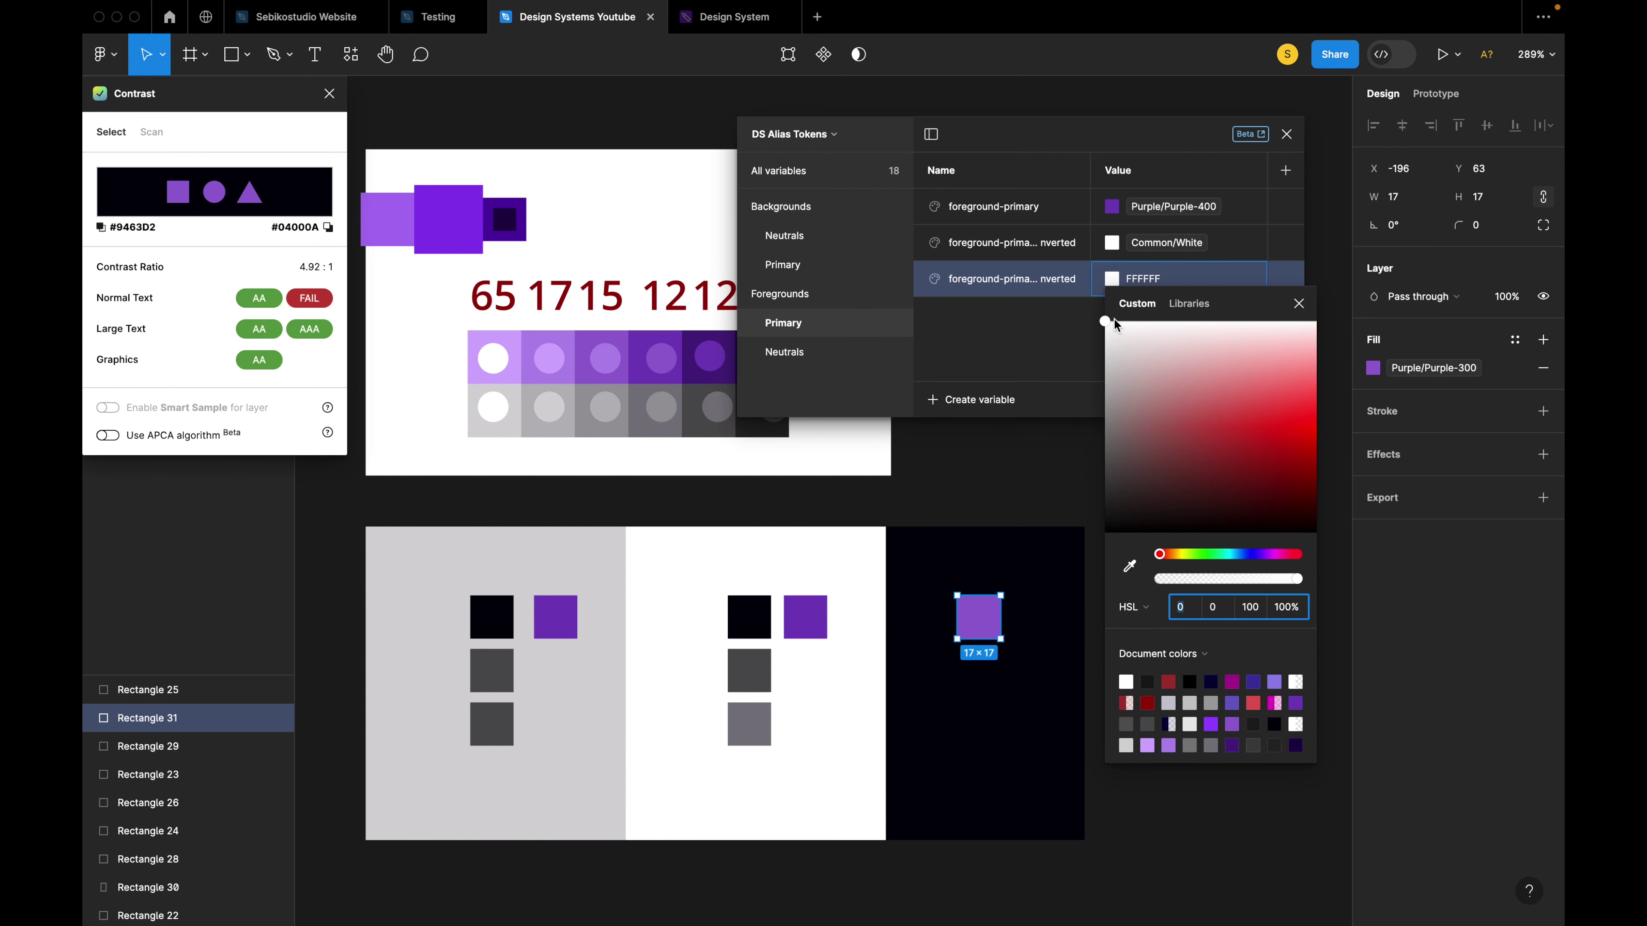